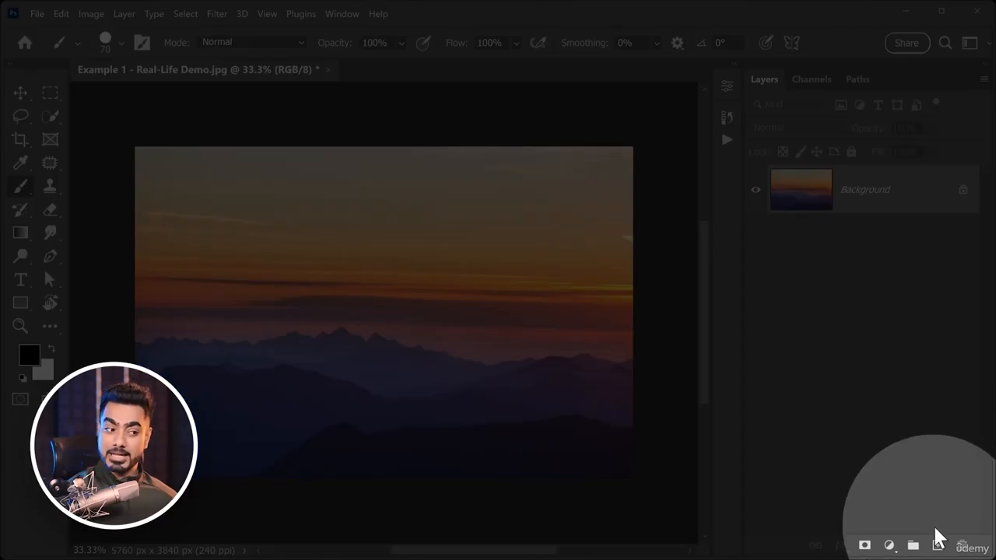
Add a new layer for two black birds painted in the sky, then enlarge the birds slightly and move them higher.
{"action": "left_click", "coordinate": [938, 545]}
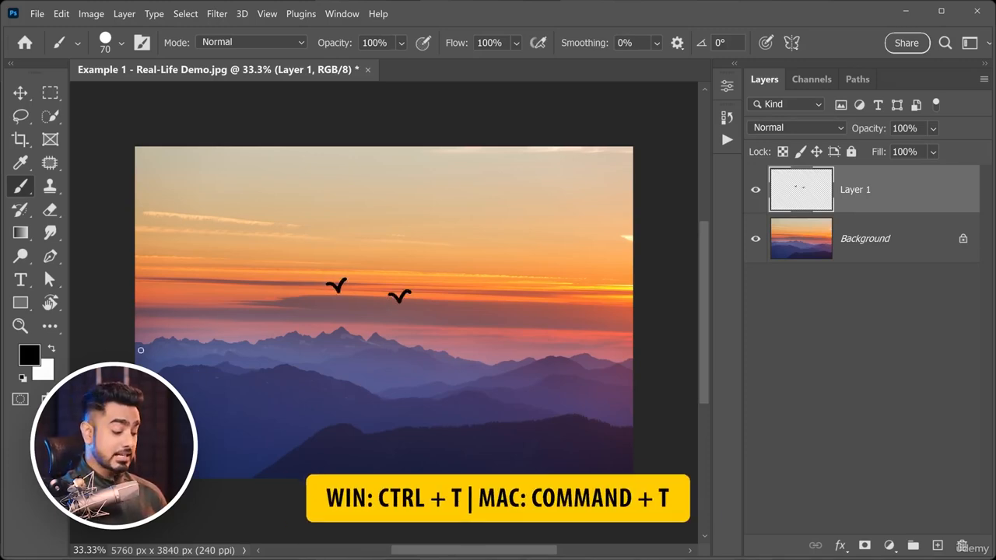
{"action": "key", "text": "ctrl+t"}
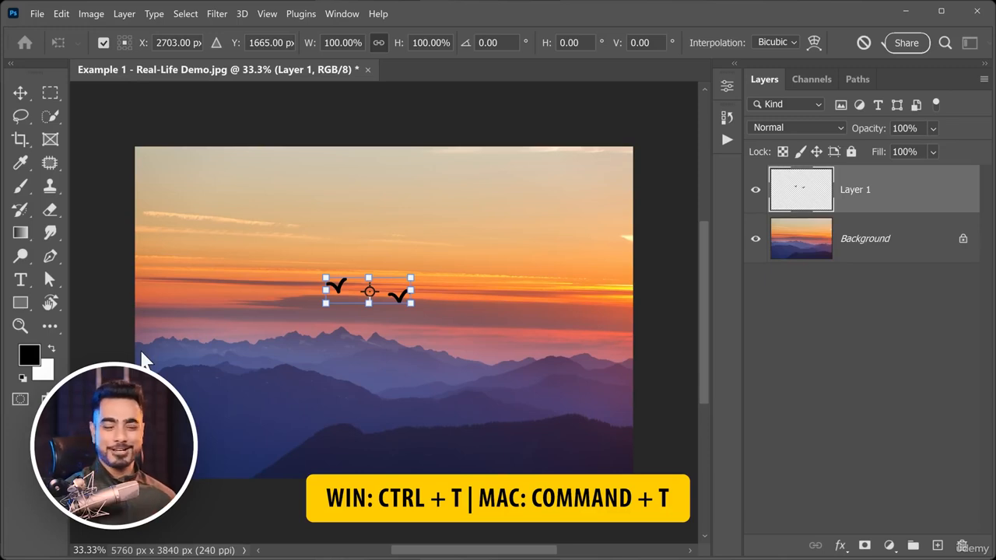
{"action": "mouse_move", "coordinate": [443, 291]}
{"action": "left_mouse_down"}
{"action": "mouse_move", "coordinate": [429, 238]}
{"action": "mouse_move", "coordinate": [382, 249]}
{"action": "mouse_move", "coordinate": [394, 278]}
{"action": "mouse_move", "coordinate": [348, 315]}
{"action": "mouse_move", "coordinate": [425, 306]}
{"action": "left_mouse_up"}
{"action": "key", "text": "Return"}
{"action": "key", "text": "b"}
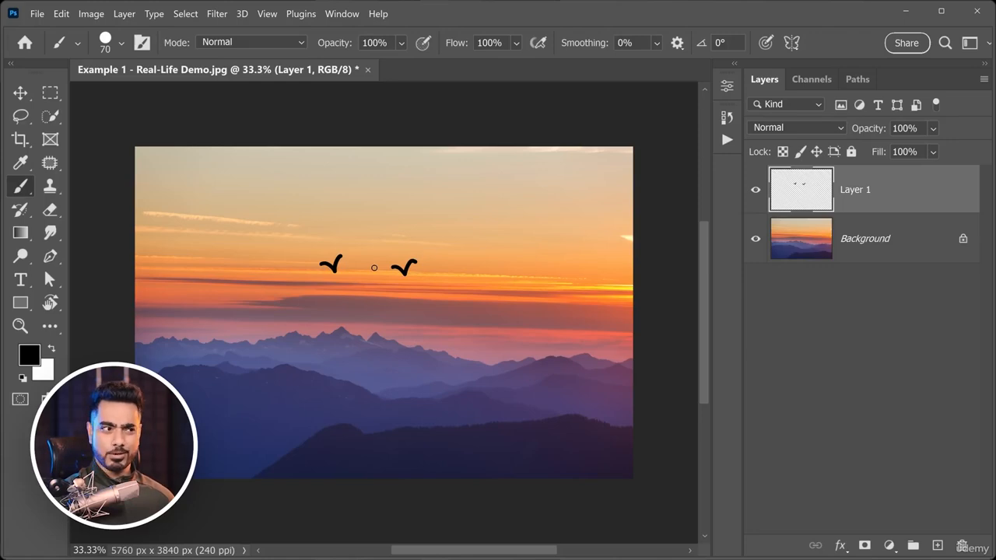
Hide and show the layer with the two birds, then delete that layer.
{"action": "left_click", "coordinate": [755, 195]}
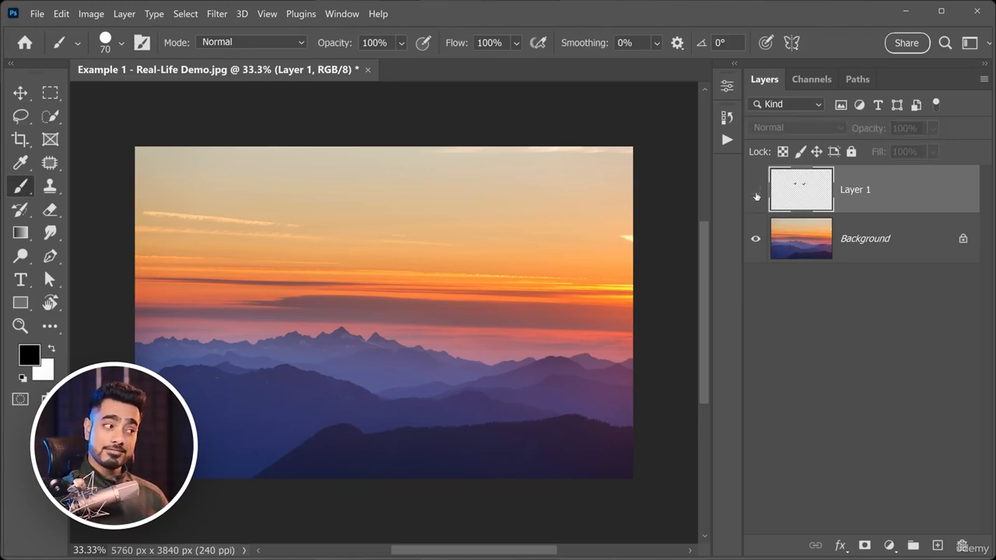
{"action": "left_click", "coordinate": [756, 195]}
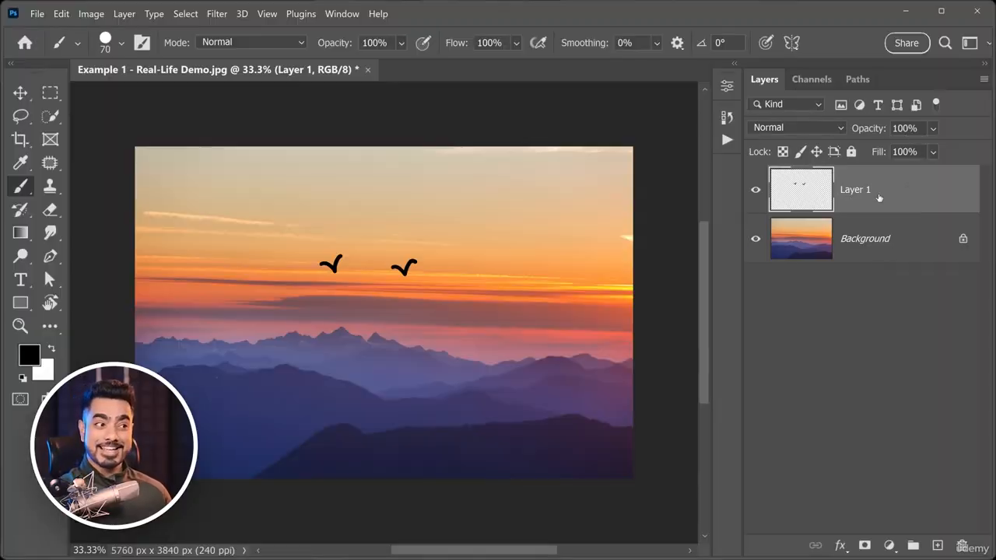
{"action": "left_click_drag", "start_coordinate": [880, 199], "coordinate": [963, 546]}
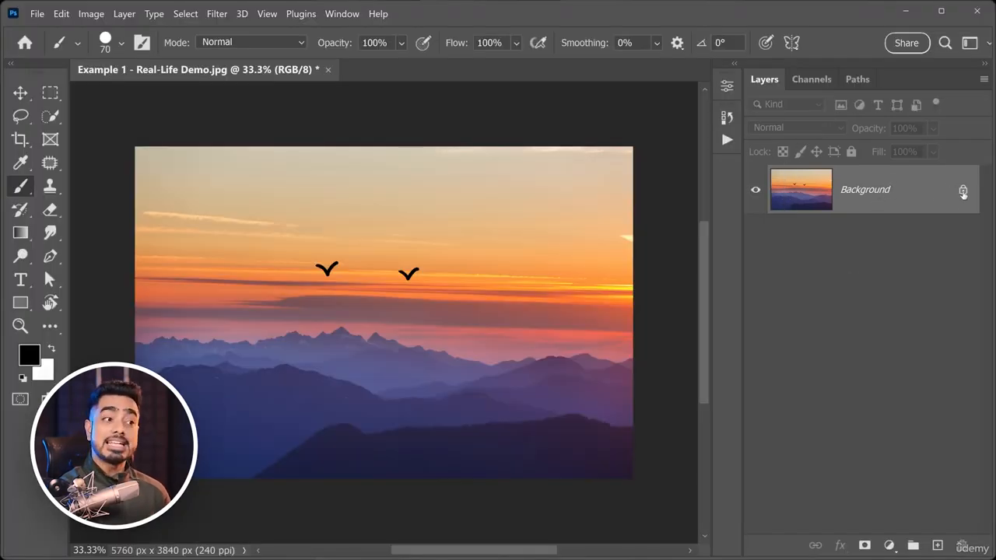
Unlock the Background layer that has the birds painted on it, and try to scale it up and move it.
{"action": "left_click", "coordinate": [963, 192]}
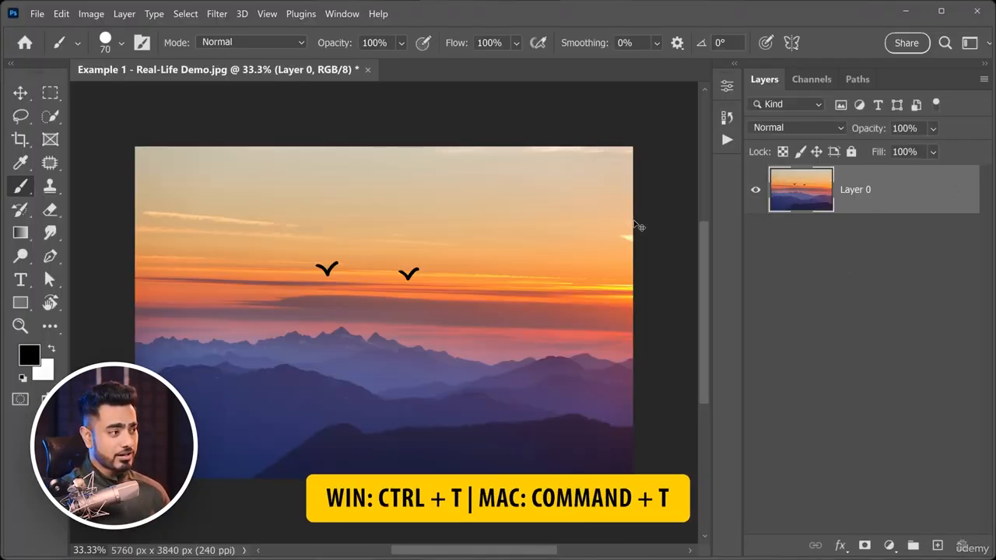
{"action": "key", "text": "ctrl+t"}
{"action": "left_click_drag", "start_coordinate": [632, 162], "coordinate": [657, 144]}
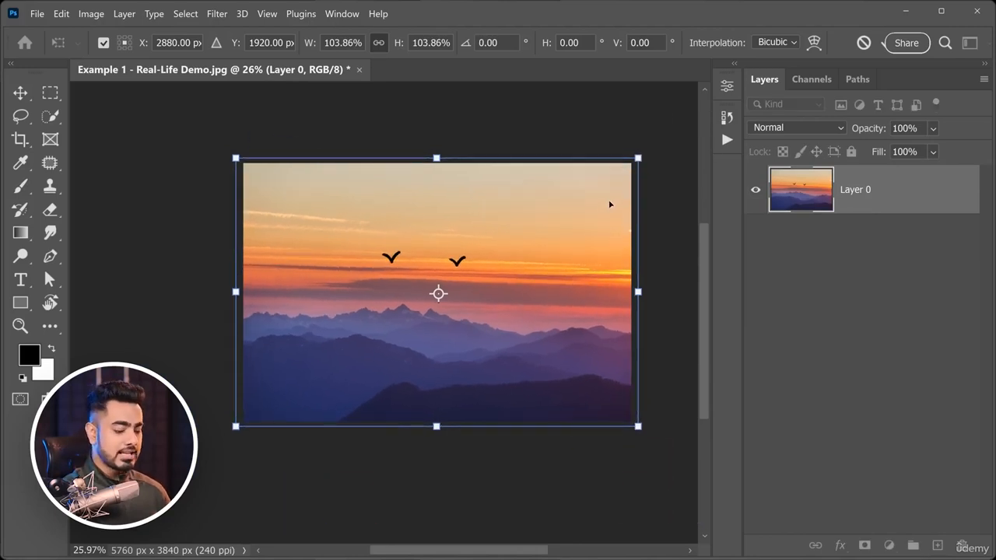
{"action": "key", "text": "Return"}
{"action": "key", "text": "b"}
{"action": "left_click", "coordinate": [20, 94]}
{"action": "left_click_drag", "start_coordinate": [483, 263], "coordinate": [433, 301]}
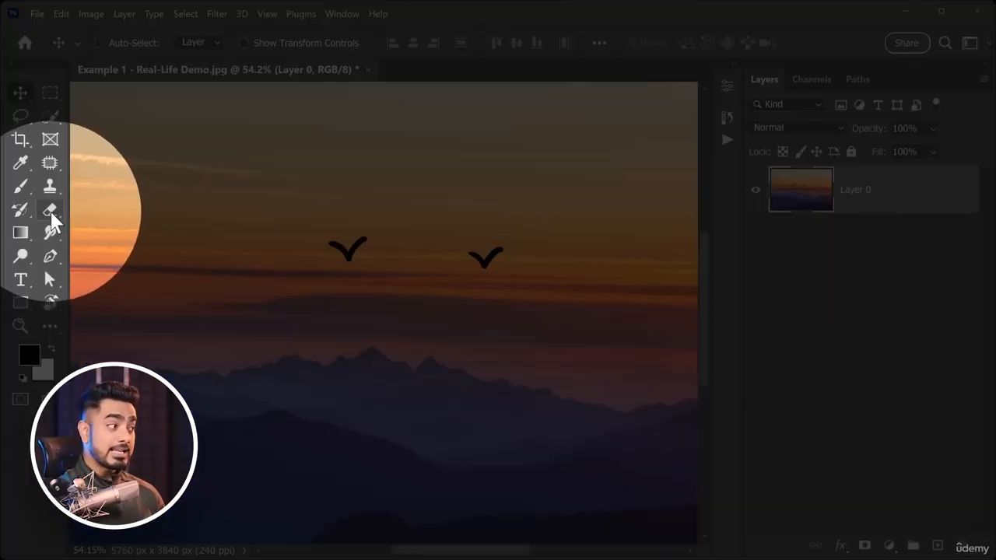
Try to erase the left bird from the merged image with the Eraser reduced to a smaller brush.
{"action": "left_click", "coordinate": [49, 210]}
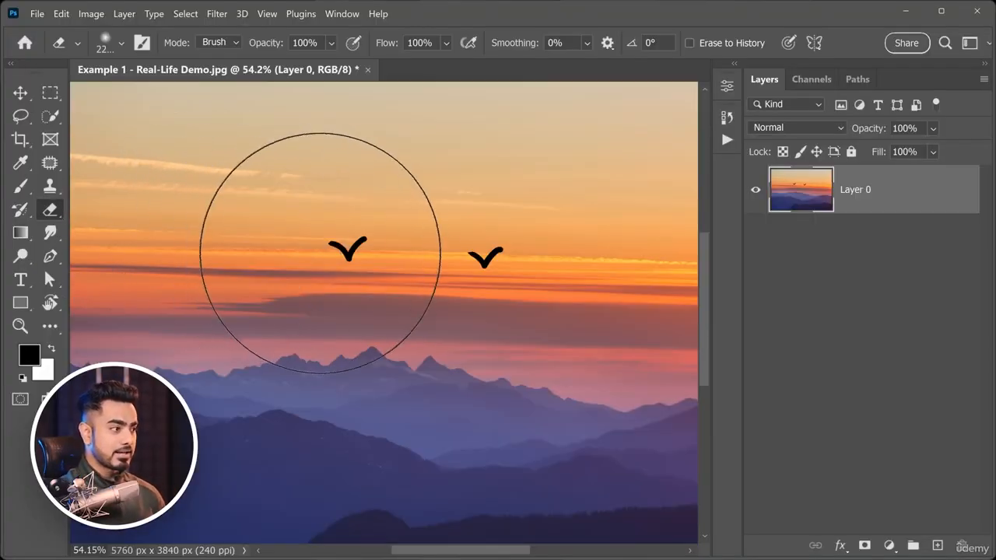
{"action": "key", "text": "bracketleft"}
{"action": "key", "text": "bracketleft"}
{"action": "key", "text": "bracketleft"}
{"action": "key", "text": "bracketleft"}
{"action": "key", "text": "bracketleft"}
{"action": "key", "text": "bracketleft"}
{"action": "key", "text": "bracketleft"}
{"action": "key", "text": "bracketleft"}
{"action": "key", "text": "bracketleft"}
{"action": "key", "text": "bracketleft"}
{"action": "key", "text": "bracketleft"}
{"action": "key", "text": "bracketleft"}
{"action": "key", "text": "bracketleft"}
{"action": "key", "text": "bracketleft"}
{"action": "key", "text": "bracketleft"}
{"action": "key", "text": "bracketleft"}
{"action": "key", "text": "bracketleft"}
{"action": "key", "text": "bracketleft"}
{"action": "left_click_drag", "start_coordinate": [334, 251], "coordinate": [359, 240]}
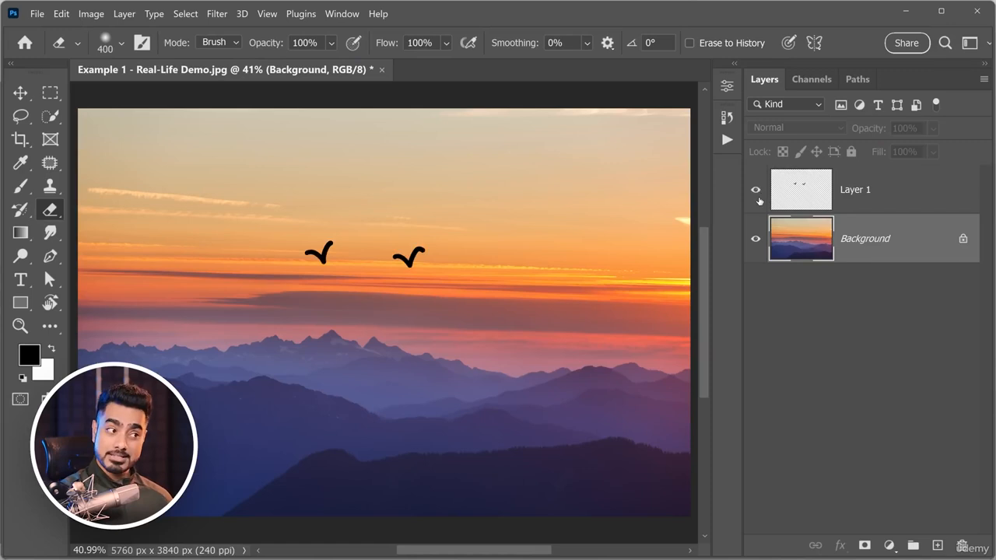
Add a Photo Filter adjustment layer above the bird layer, using the orange Color option at 71% density.
{"action": "left_click", "coordinate": [799, 207]}
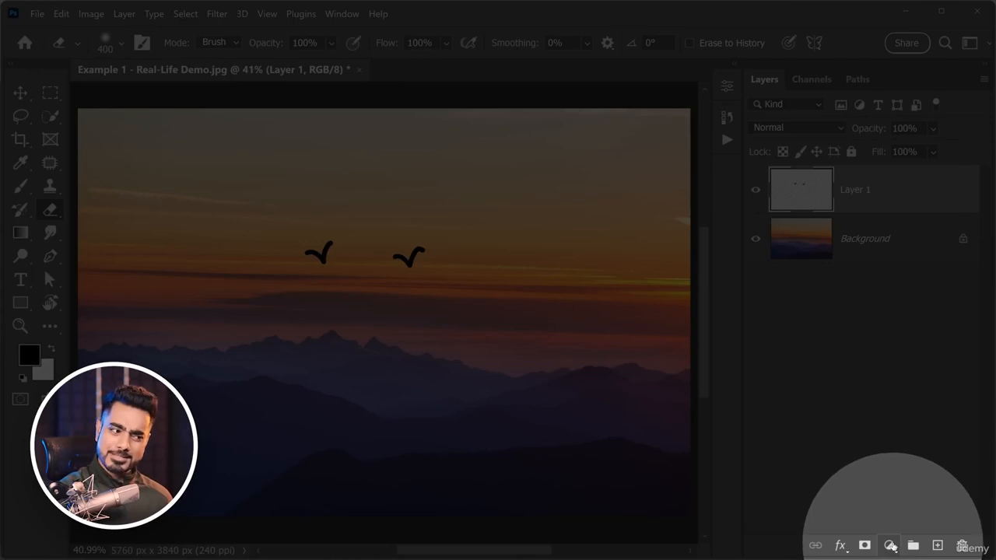
{"action": "left_click", "coordinate": [891, 546]}
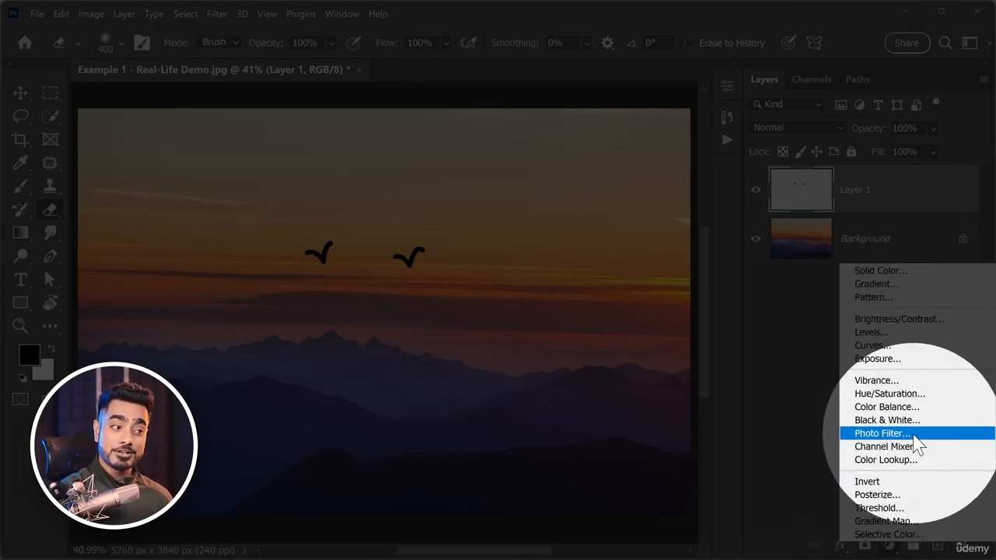
{"action": "left_click", "coordinate": [881, 433]}
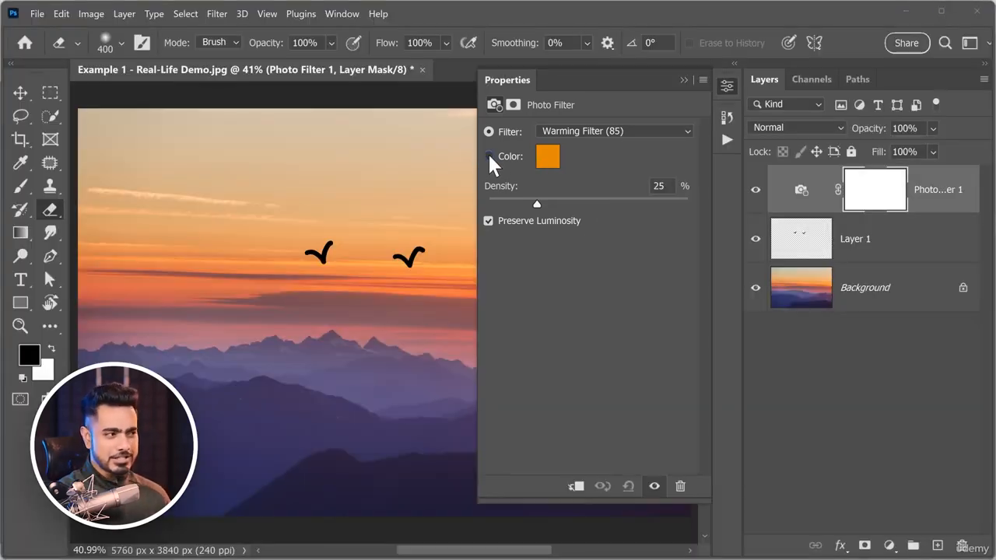
{"action": "left_click", "coordinate": [489, 156]}
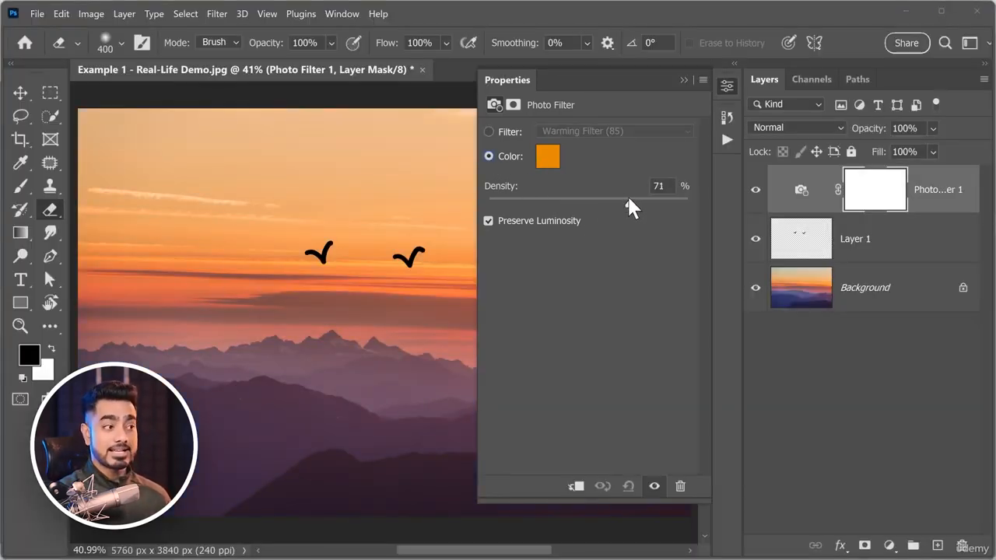
{"action": "left_click", "coordinate": [683, 80]}
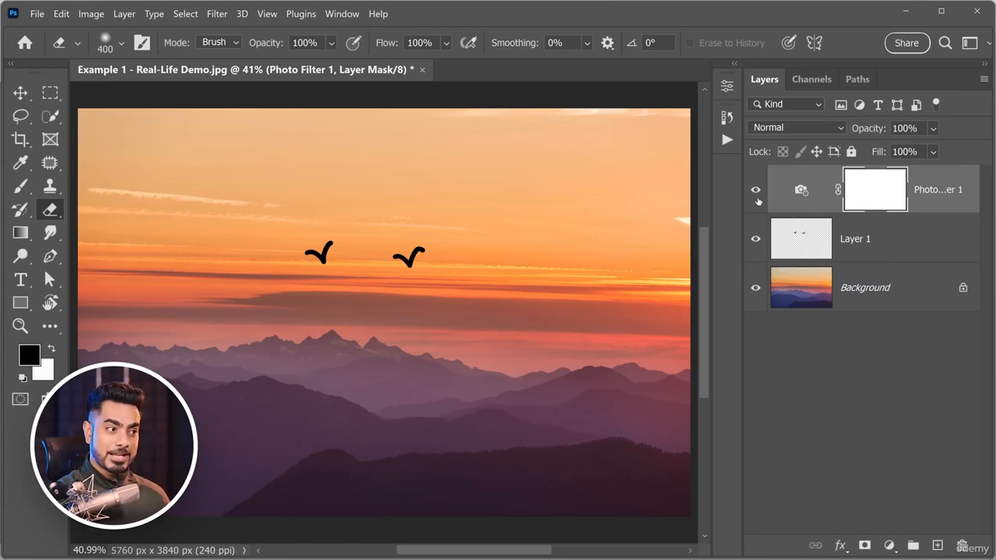
Compare the picture with and without the Photo Filter and bird layers, leaving the Photo Filter hidden and the bird layer selected.
{"action": "left_click", "coordinate": [756, 191]}
{"action": "left_click", "coordinate": [757, 192]}
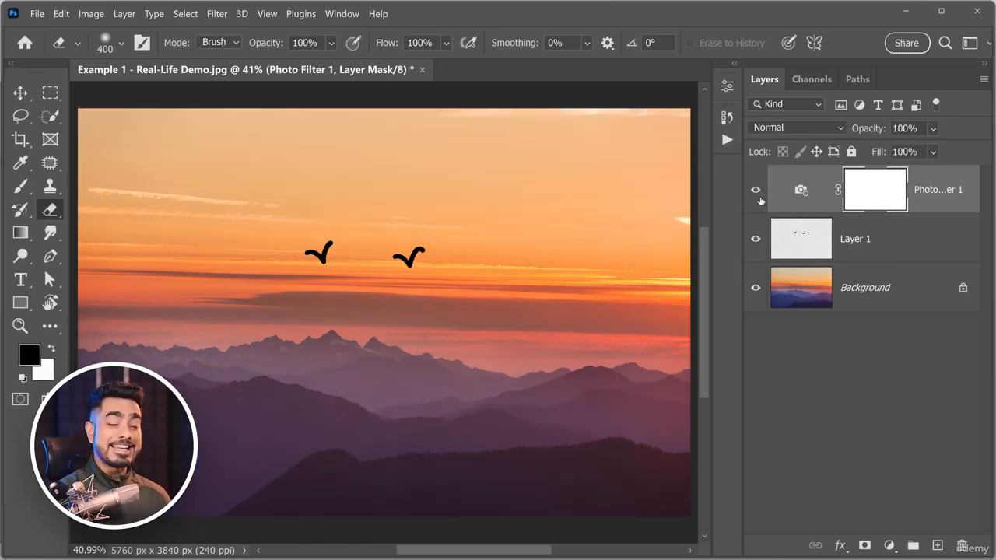
{"action": "left_click", "coordinate": [760, 202]}
{"action": "left_click", "coordinate": [781, 248]}
{"action": "key", "text": "ctrl"}
{"action": "key", "text": "ctrl"}
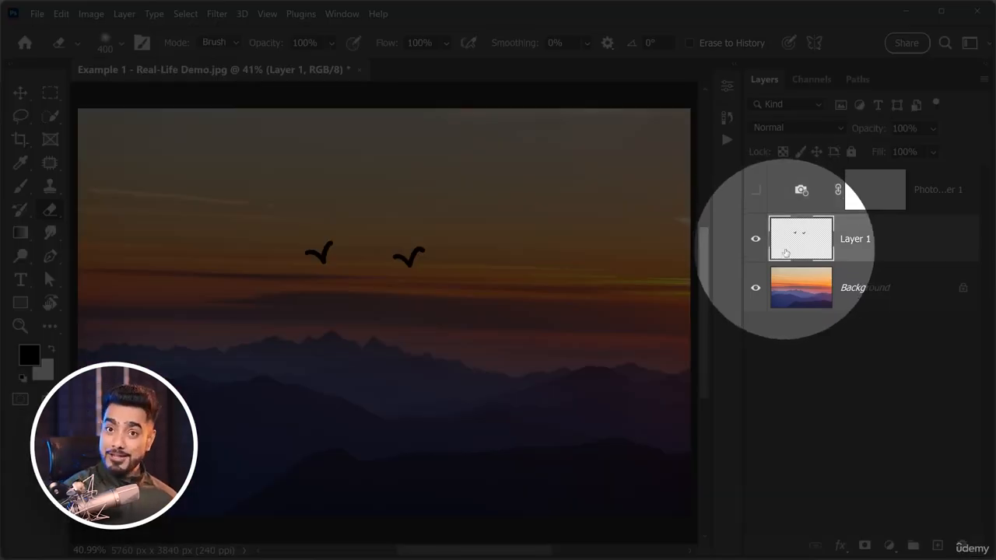
{"action": "left_click", "coordinate": [757, 246]}
{"action": "left_click", "coordinate": [757, 244]}
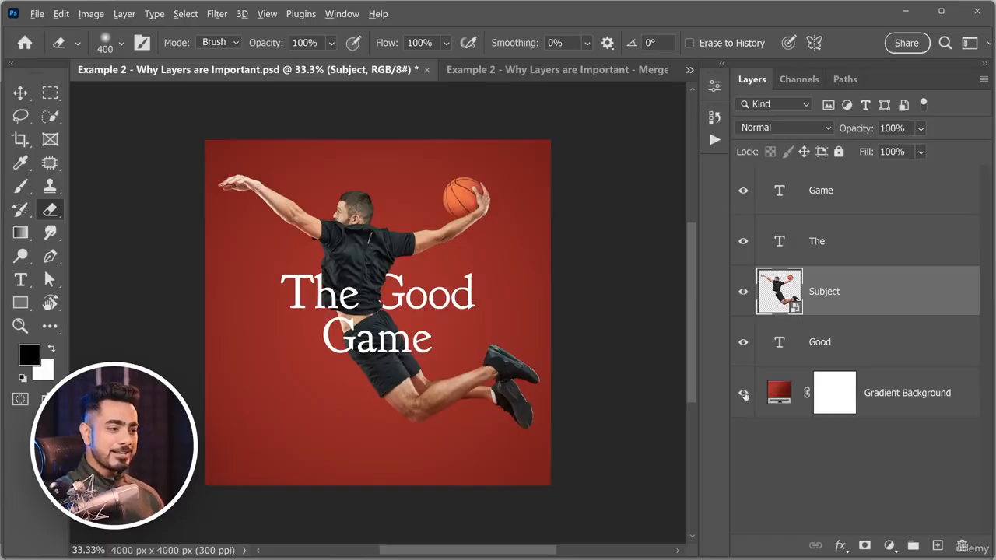
Show the Gradient Background, Good, Subject, The and Game layers one by one in the basketball poster.
{"action": "left_click", "coordinate": [744, 394], "text": "alt"}
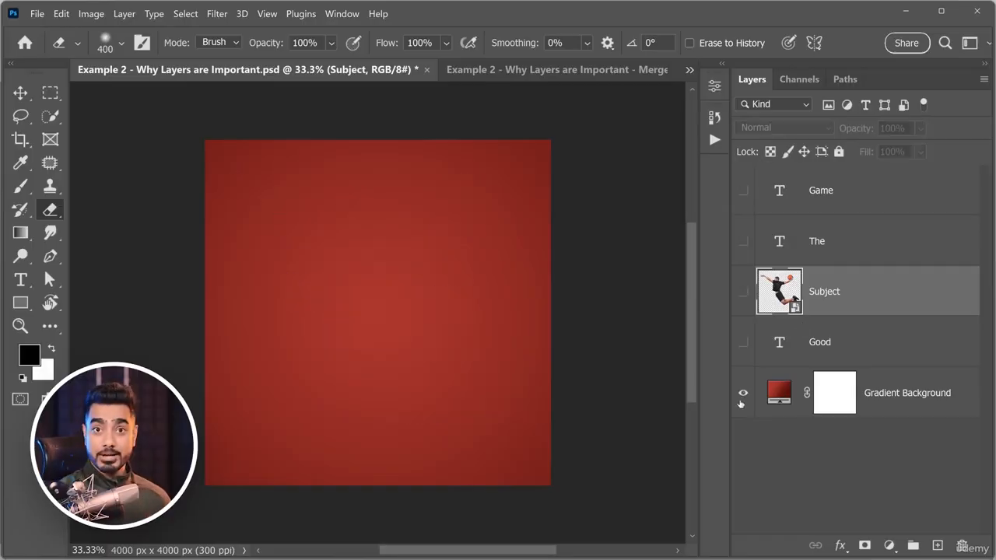
{"action": "left_click", "coordinate": [743, 342]}
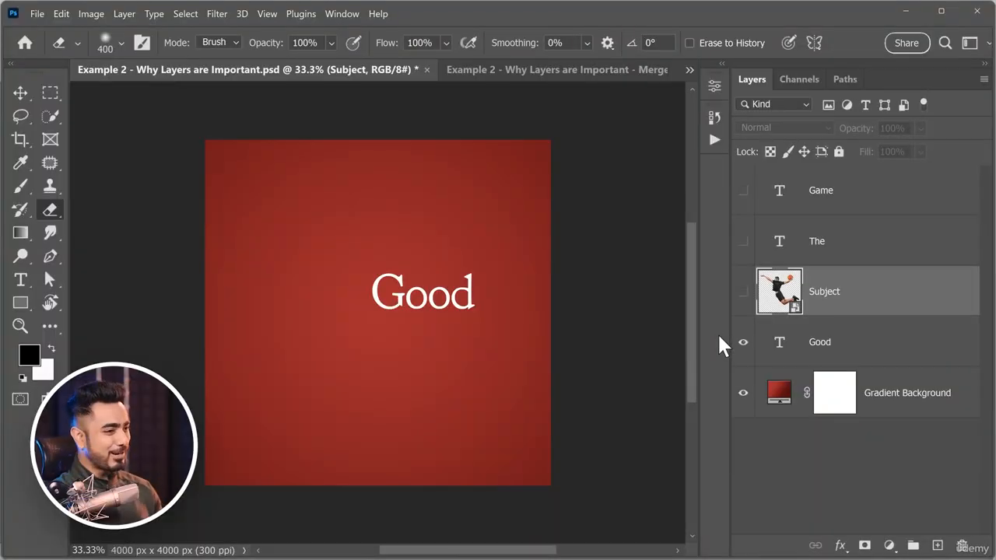
{"action": "left_click", "coordinate": [742, 293]}
{"action": "left_click", "coordinate": [744, 241]}
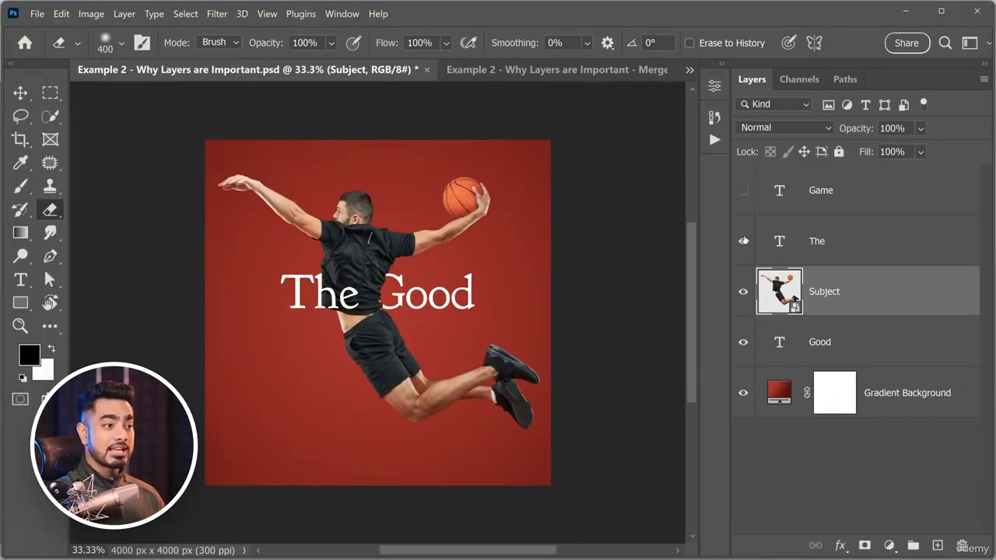
{"action": "left_click", "coordinate": [743, 191]}
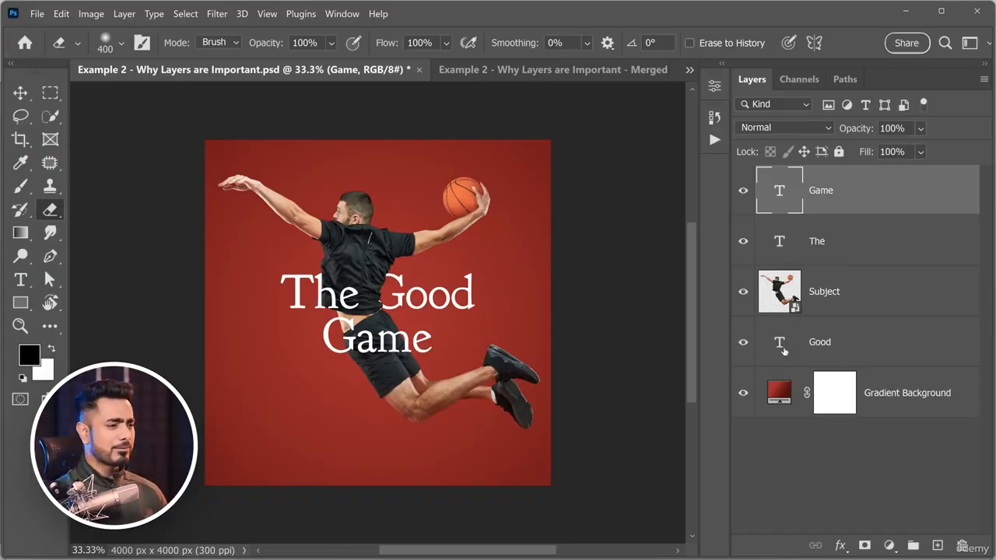
Change the Gradient Background fill to the Purple_17 preset after trying other gradients from the Purples group.
{"action": "double_click", "coordinate": [778, 393]}
{"action": "left_click", "coordinate": [709, 222]}
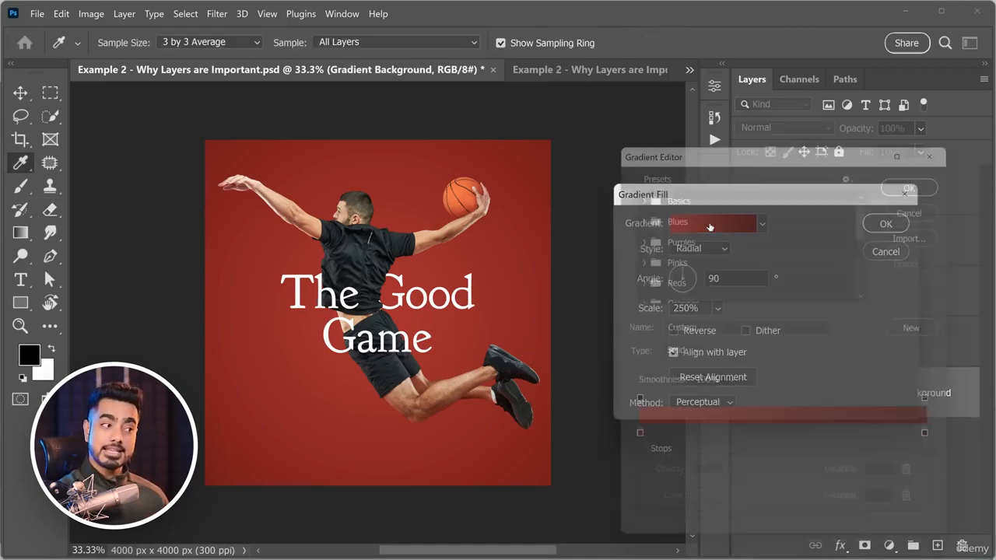
{"action": "left_click", "coordinate": [633, 234]}
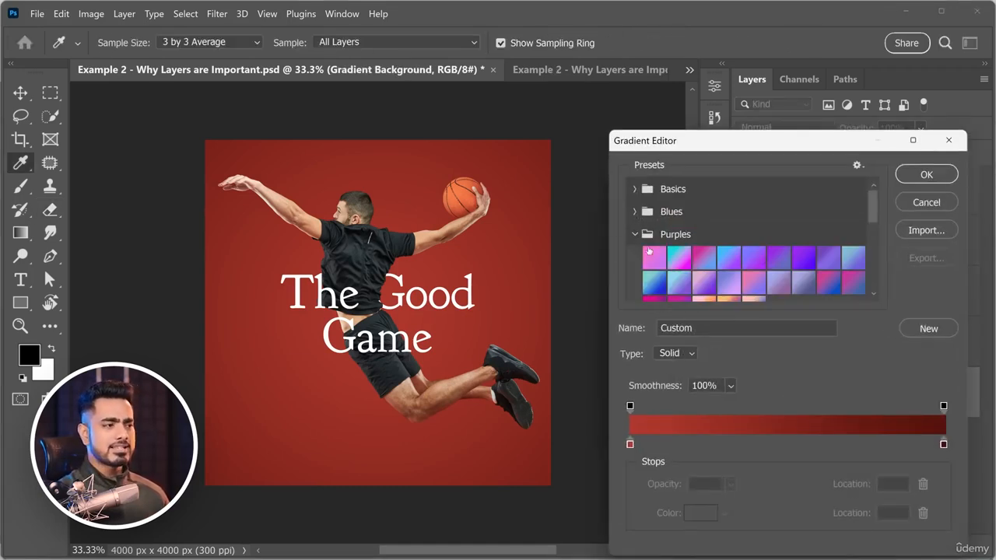
{"action": "left_click", "coordinate": [648, 259]}
{"action": "left_click", "coordinate": [655, 283]}
{"action": "left_click", "coordinate": [680, 282]}
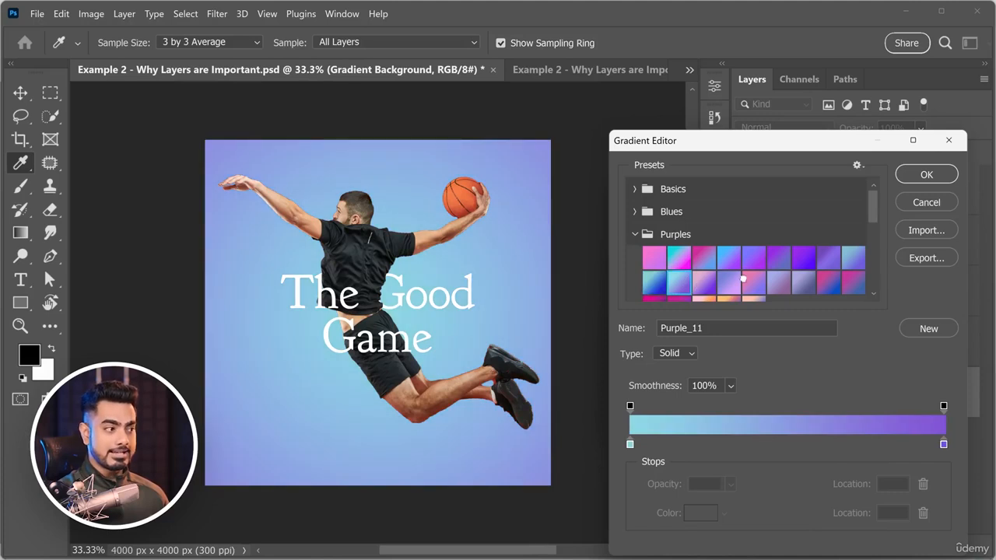
{"action": "left_click", "coordinate": [754, 283]}
{"action": "left_click", "coordinate": [782, 259]}
{"action": "left_click", "coordinate": [835, 290]}
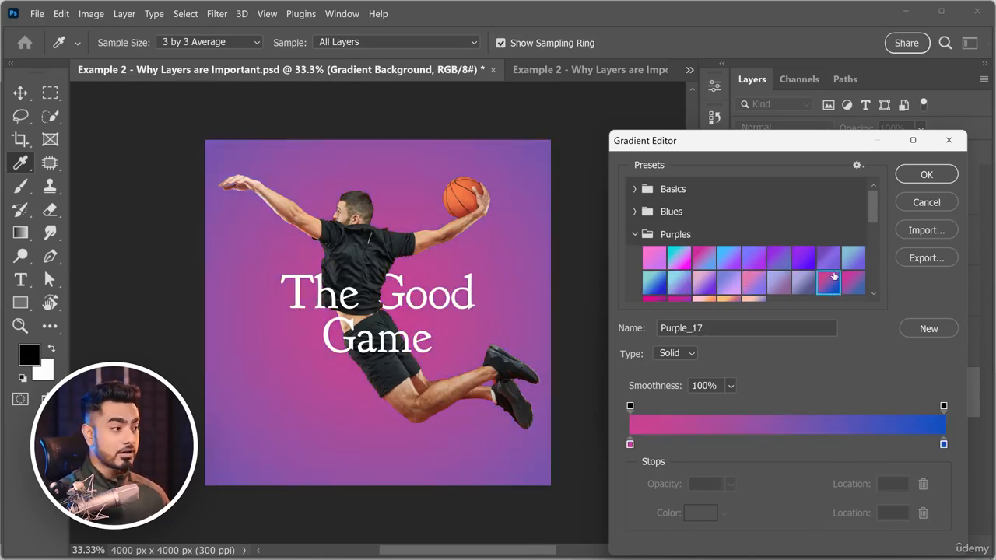
{"action": "left_click", "coordinate": [927, 176]}
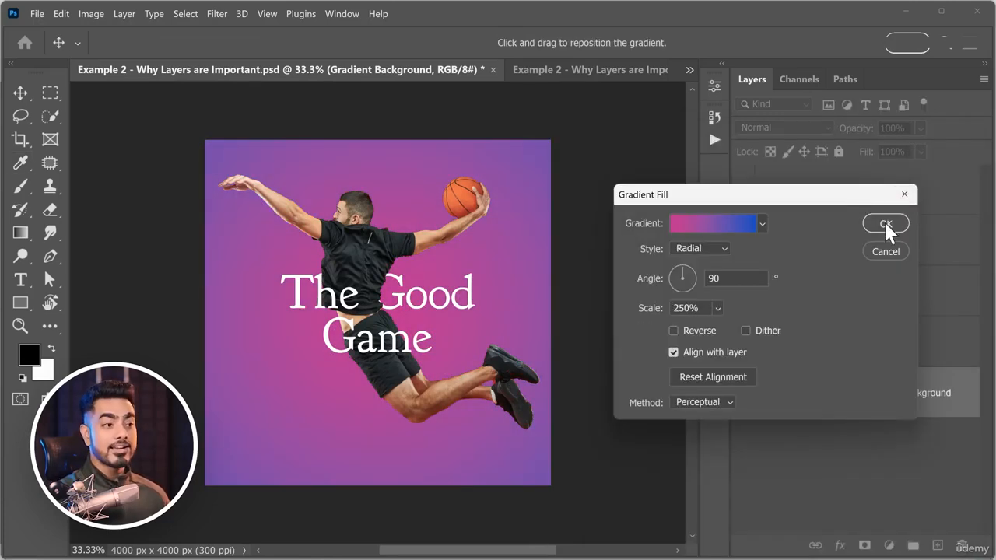
{"action": "left_click", "coordinate": [885, 224]}
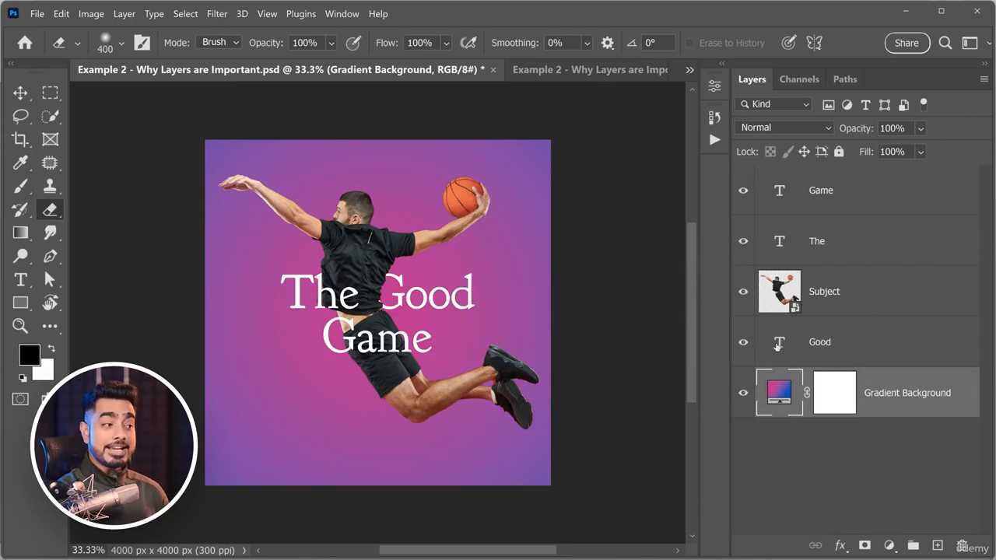
Replace the word on the Game text layer with "Match".
{"action": "double_click", "coordinate": [781, 193]}
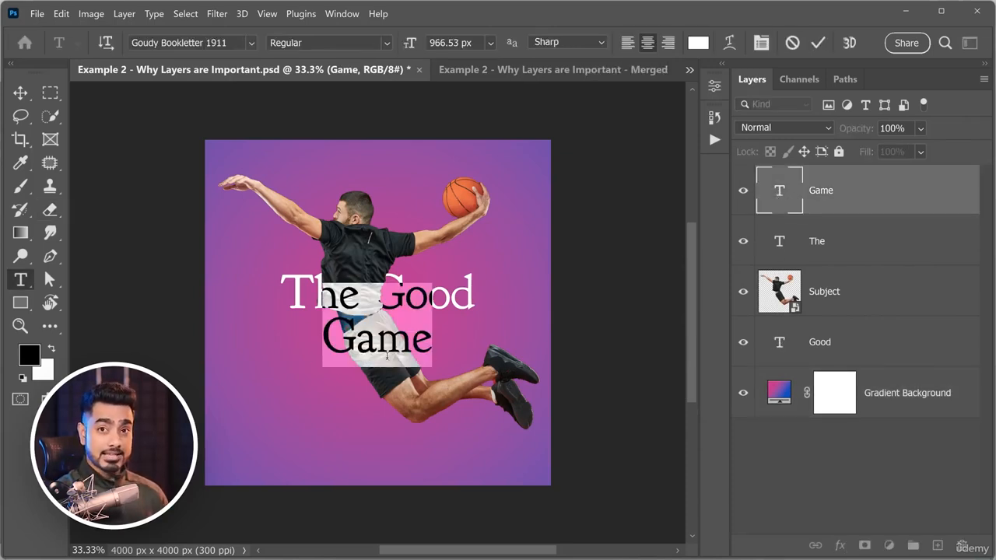
{"action": "type", "text": "Match"}
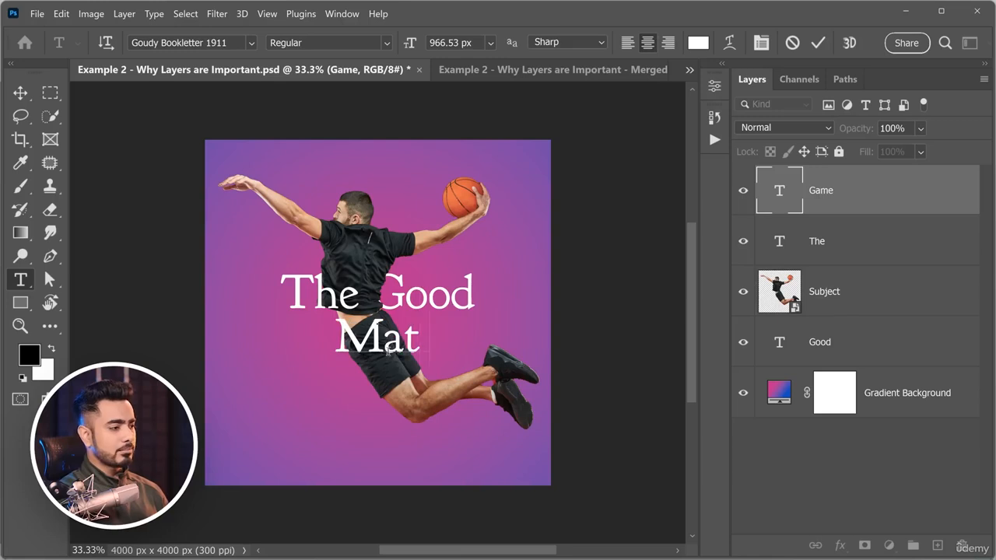
{"action": "left_click", "coordinate": [960, 245]}
{"action": "key", "text": "e"}
Scale the basketball player on the Subject layer down slightly with Free Transform.
{"action": "left_click", "coordinate": [852, 286]}
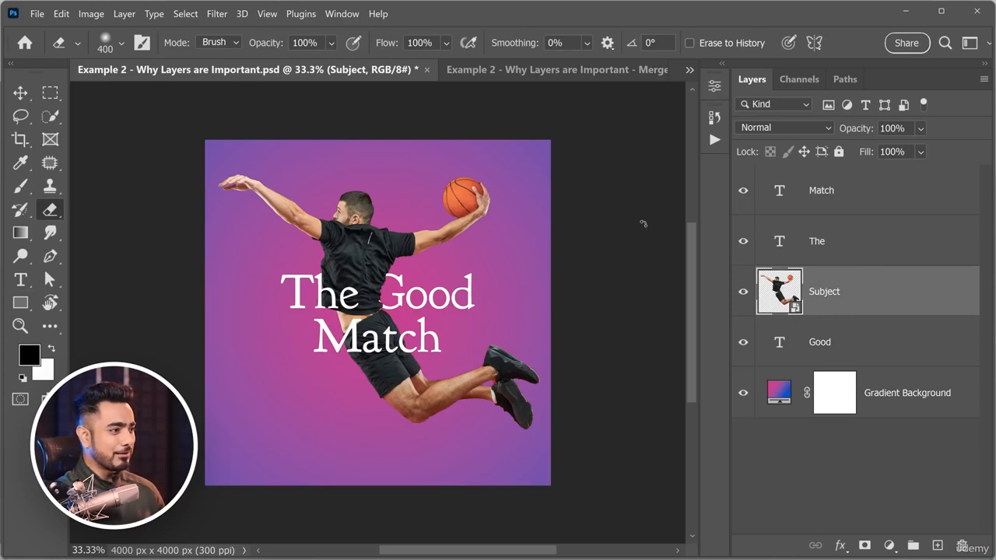
{"action": "key", "text": "ctrl+t"}
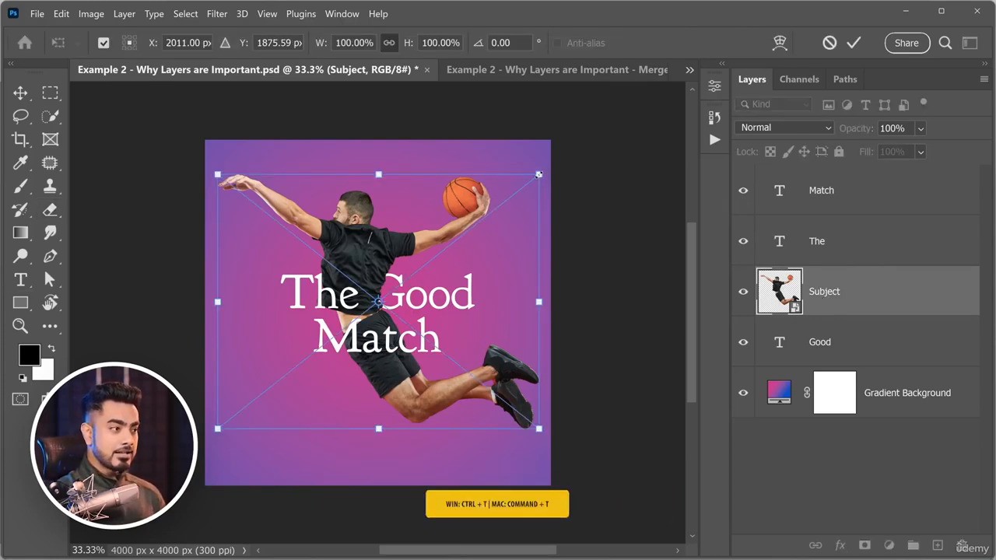
{"action": "mouse_move", "coordinate": [541, 174]}
{"action": "left_mouse_down"}
{"action": "mouse_move", "coordinate": [501, 208]}
{"action": "mouse_move", "coordinate": [559, 175]}
{"action": "mouse_move", "coordinate": [558, 165]}
{"action": "mouse_move", "coordinate": [574, 176]}
{"action": "mouse_move", "coordinate": [547, 171]}
{"action": "mouse_move", "coordinate": [537, 182]}
{"action": "left_mouse_up"}
{"action": "key", "text": "ctrl+z"}
{"action": "key", "text": "Return"}
{"action": "key", "text": "e"}
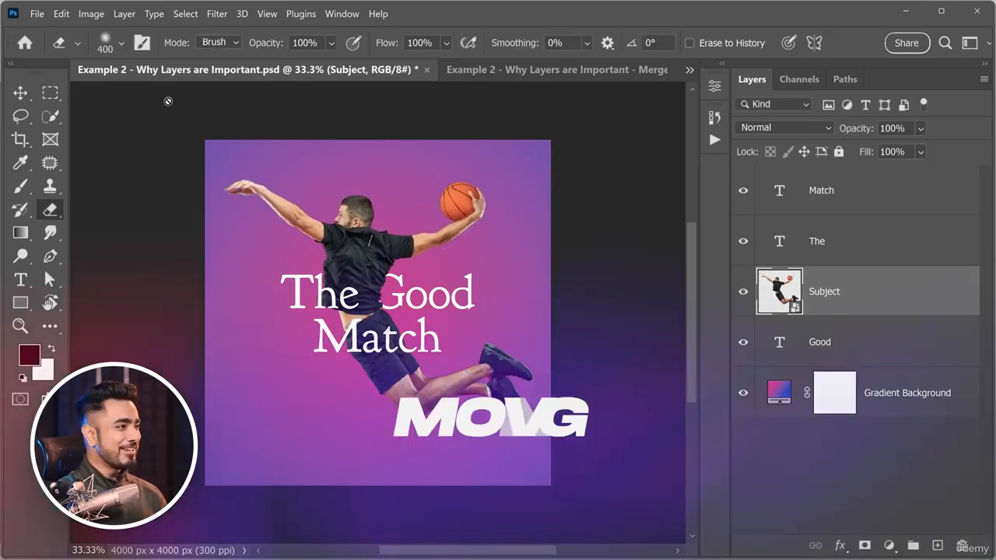
Start Puppet Warp on the Subject layer with the mesh shown and its expansion set to 27 px.
{"action": "left_click", "coordinate": [61, 13]}
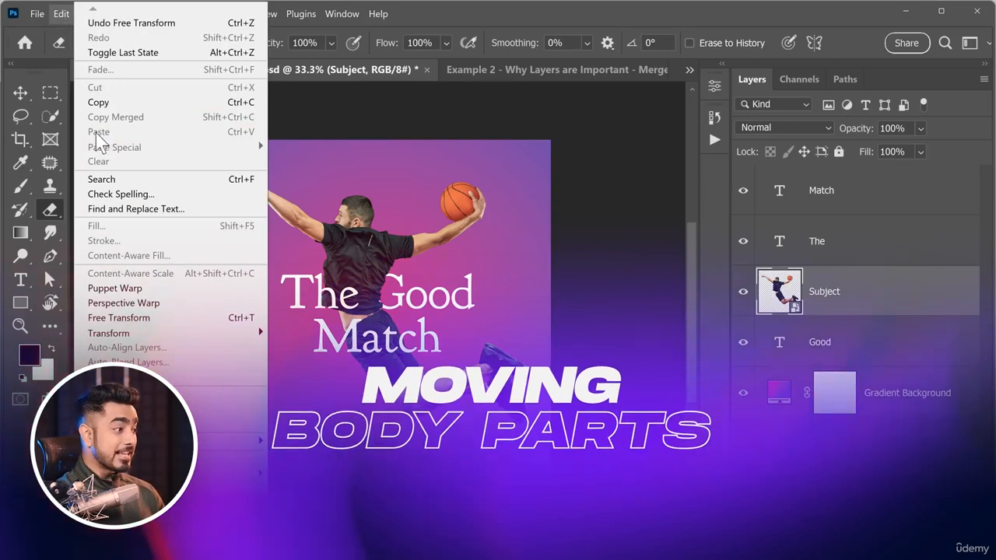
{"action": "left_click", "coordinate": [154, 290]}
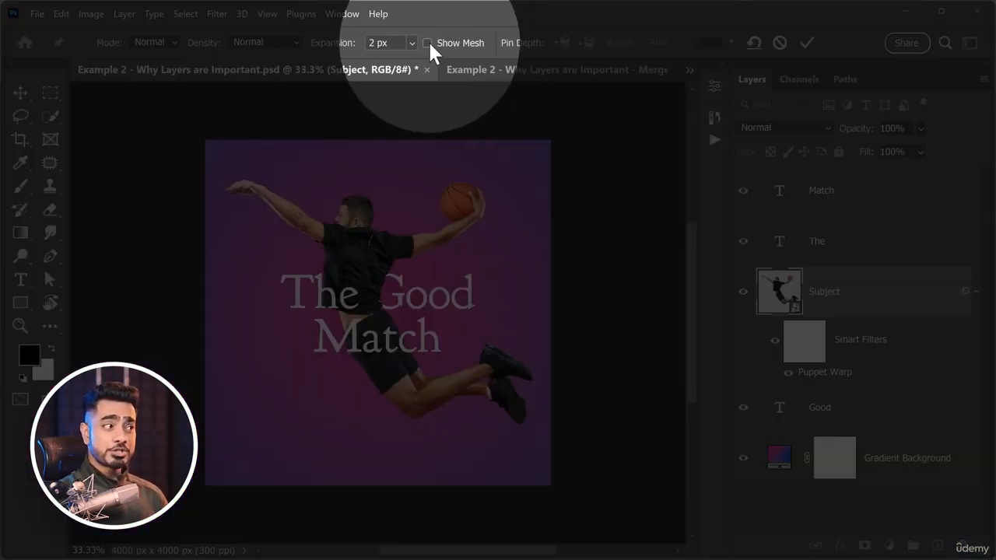
{"action": "left_click", "coordinate": [427, 42]}
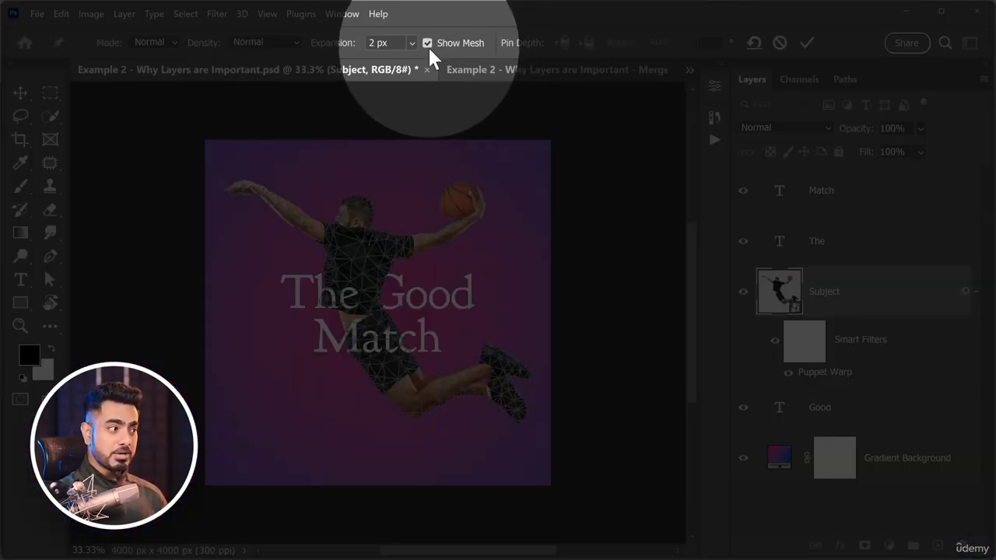
{"action": "key", "text": "ctrl+plus"}
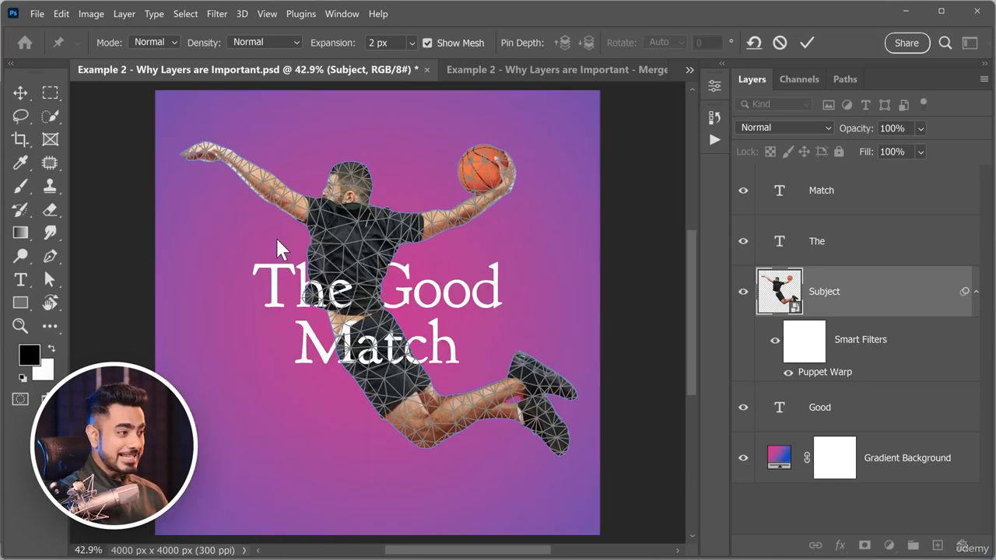
{"action": "left_click", "coordinate": [411, 42]}
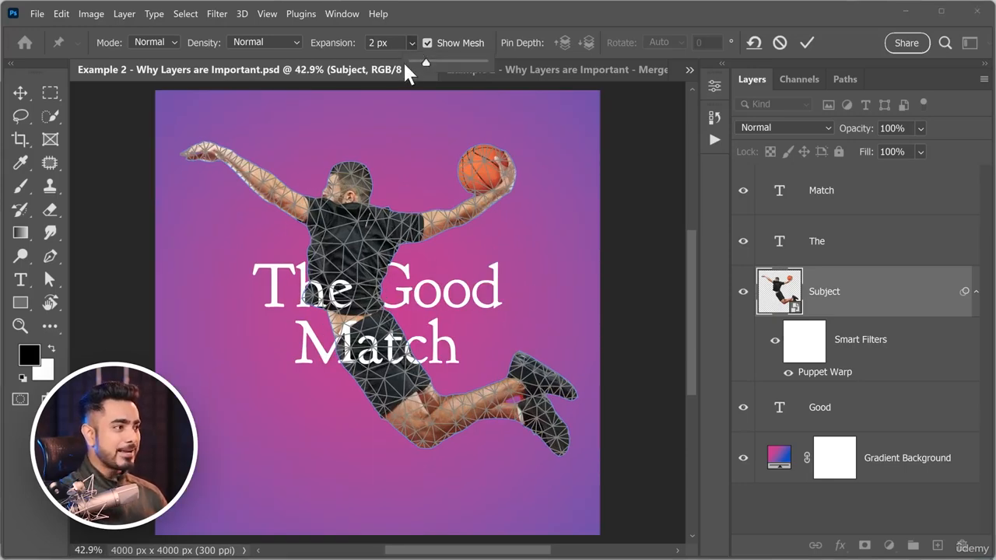
{"action": "left_click_drag", "start_coordinate": [426, 60], "coordinate": [439, 60]}
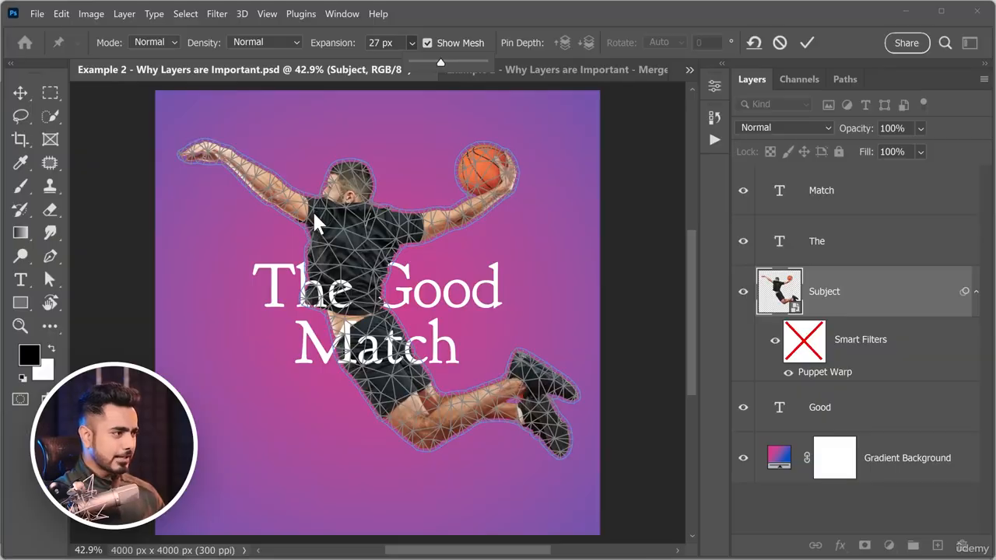
Place Puppet Warp pins on the player's two shoulders, waist, bent knee and upper foot.
{"action": "left_click", "coordinate": [313, 211]}
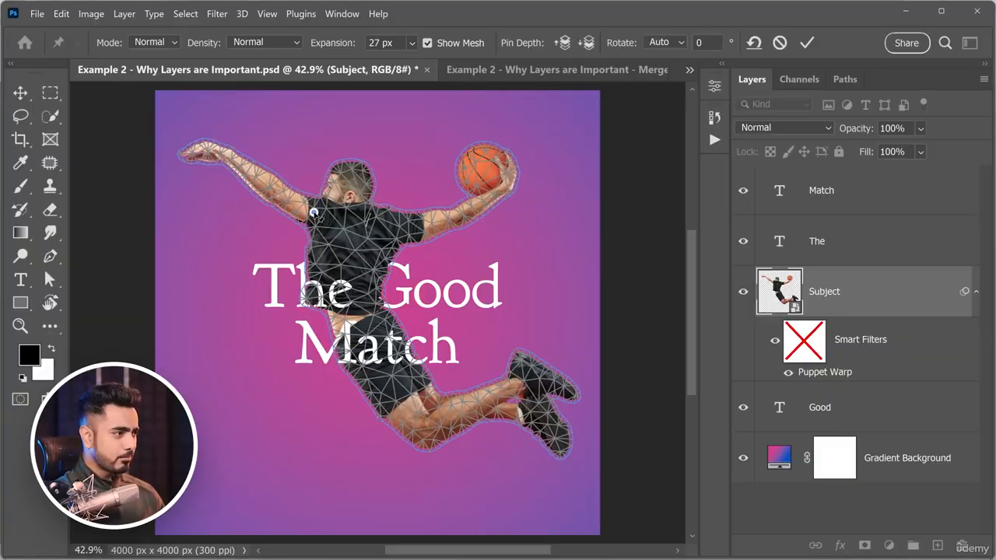
{"action": "left_click", "coordinate": [396, 231]}
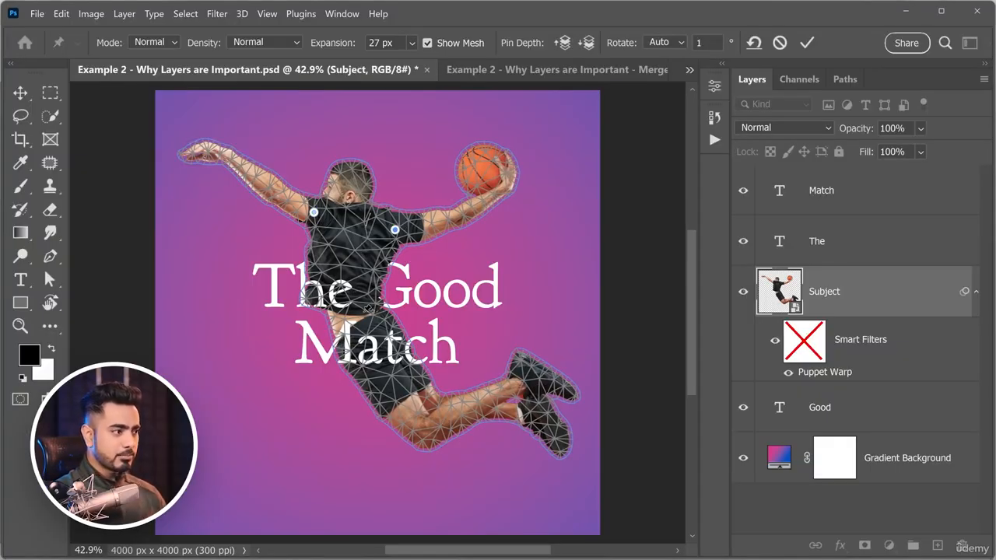
{"action": "left_click", "coordinate": [363, 312]}
{"action": "left_click", "coordinate": [426, 432]}
{"action": "left_click", "coordinate": [538, 376]}
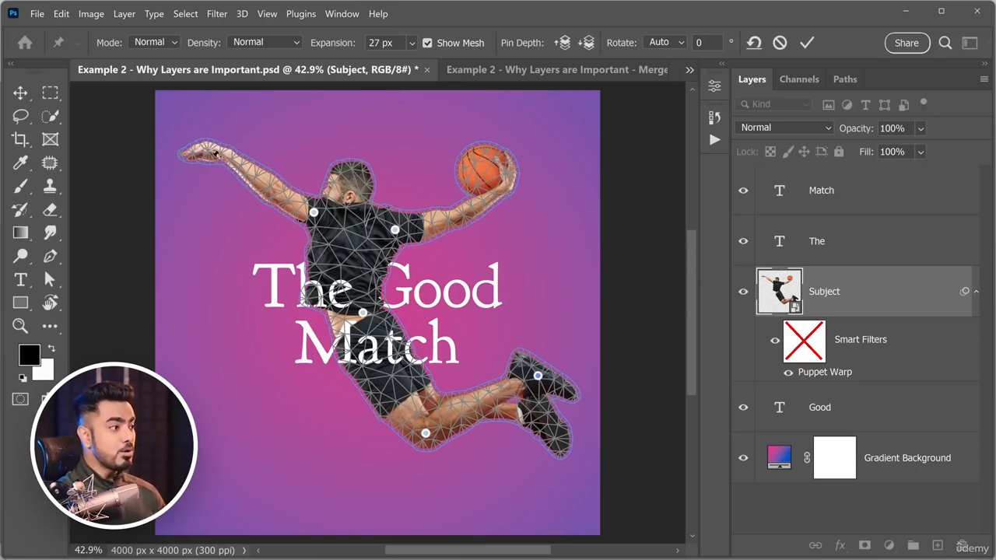
Rotate the empty-handed arm's shoulder pin to about -25° and the ball arm's shoulder pin to about -13°, and apply the warp.
{"action": "left_click", "coordinate": [313, 212]}
{"action": "left_click", "coordinate": [314, 213]}
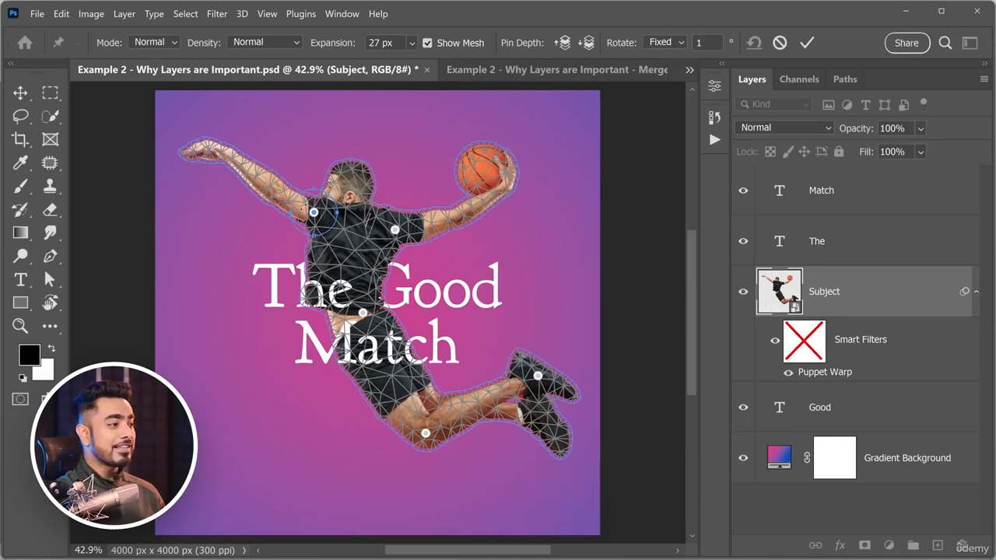
{"action": "left_click_drag", "start_coordinate": [302, 204], "coordinate": [303, 225]}
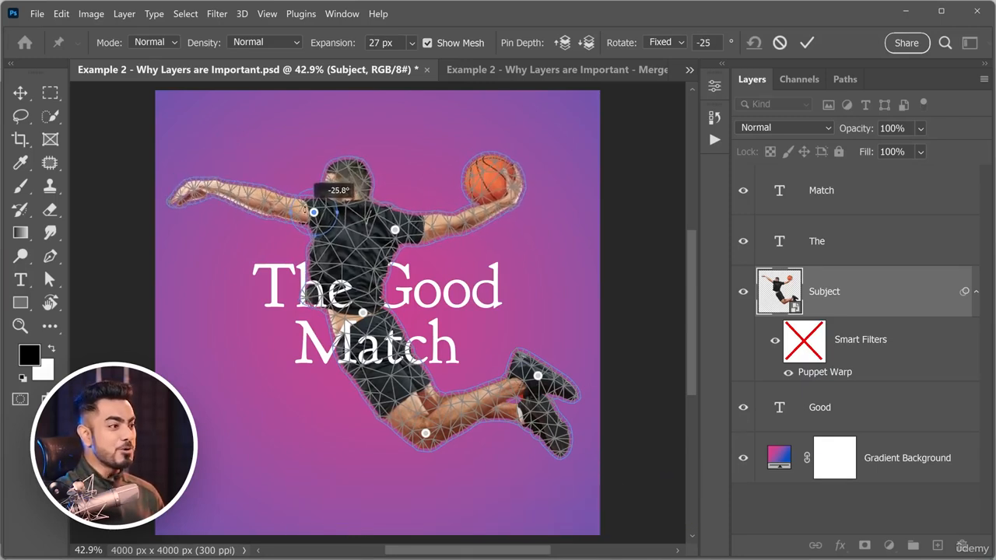
{"action": "left_click", "coordinate": [395, 231]}
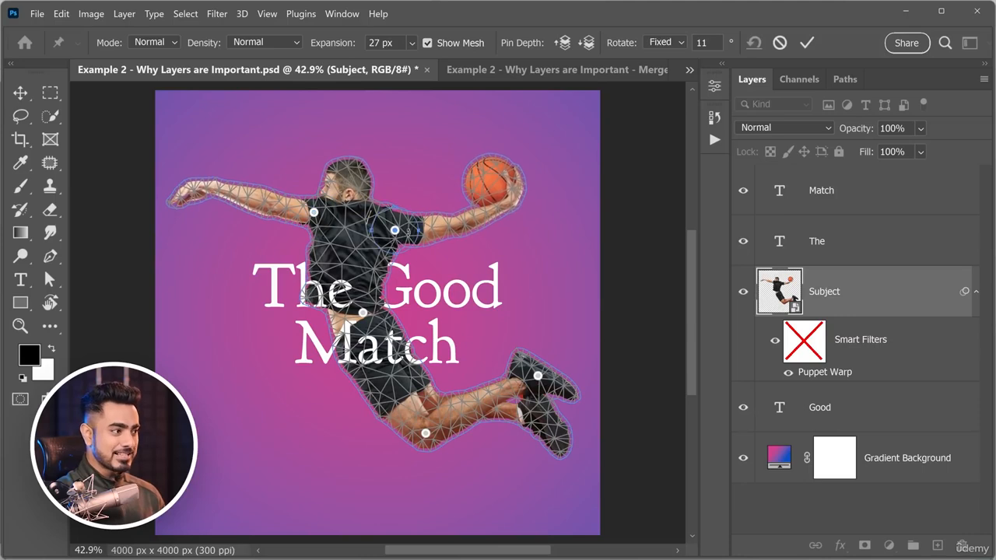
{"action": "left_click_drag", "start_coordinate": [410, 237], "coordinate": [412, 232]}
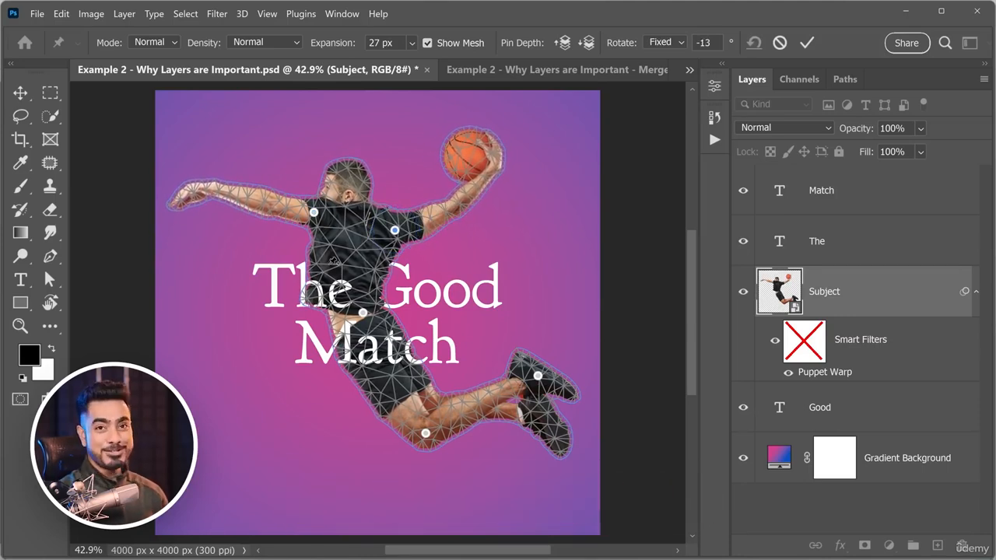
{"action": "key", "text": "Return"}
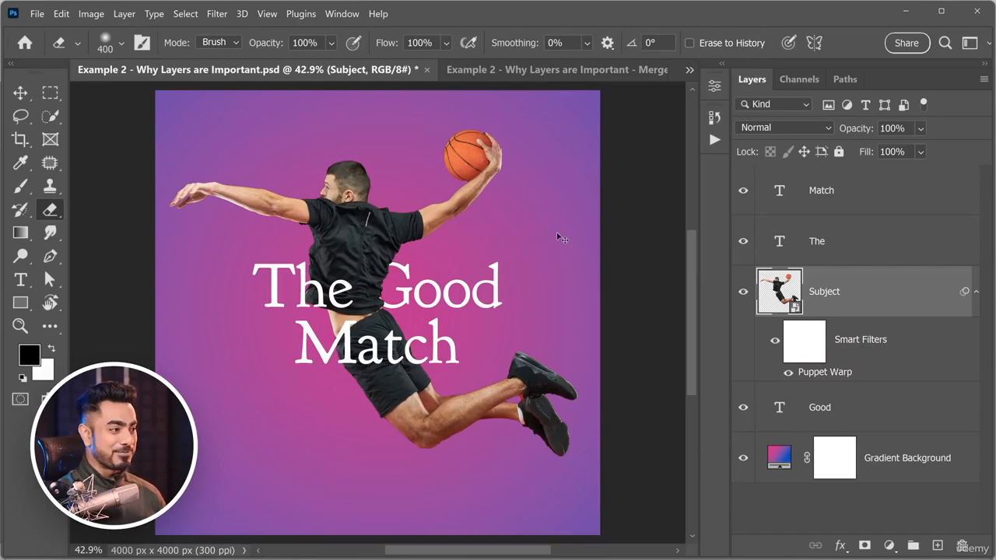
Compare the poster before and after the warp, and revert the document to its original opening snapshot in History.
{"action": "key", "text": "ctrl+z"}
{"action": "key", "text": "ctrl+shift+z"}
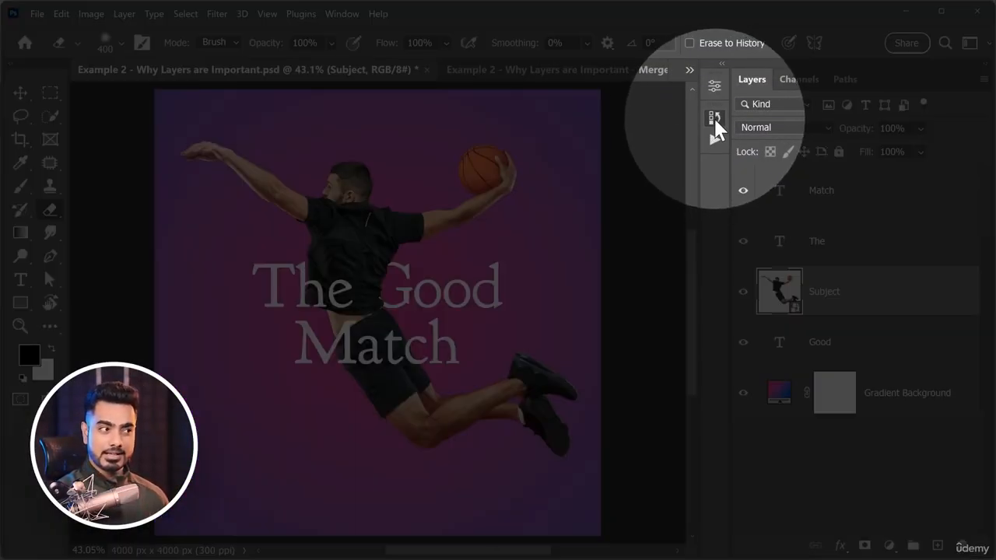
{"action": "left_click", "coordinate": [714, 121]}
{"action": "left_click", "coordinate": [341, 13]}
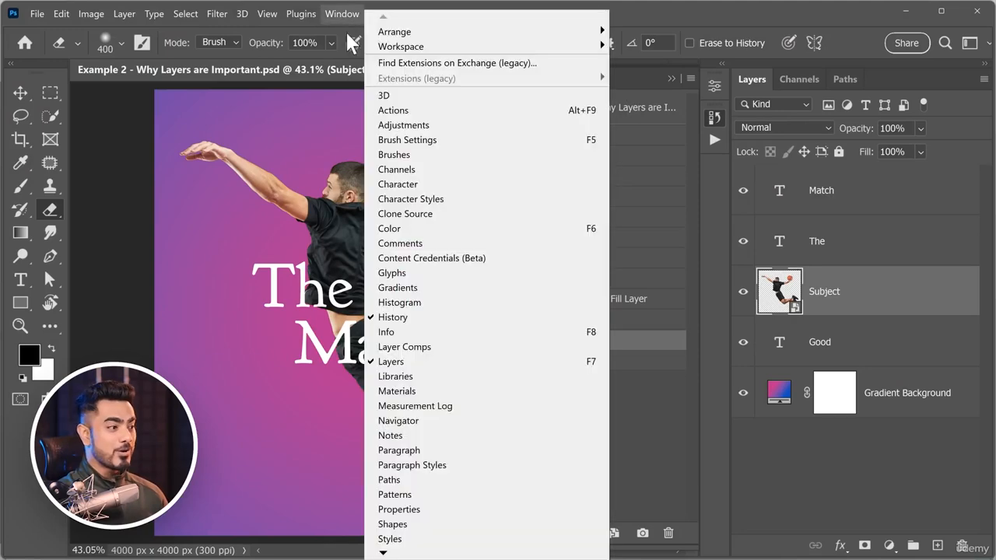
{"action": "left_click", "coordinate": [631, 84]}
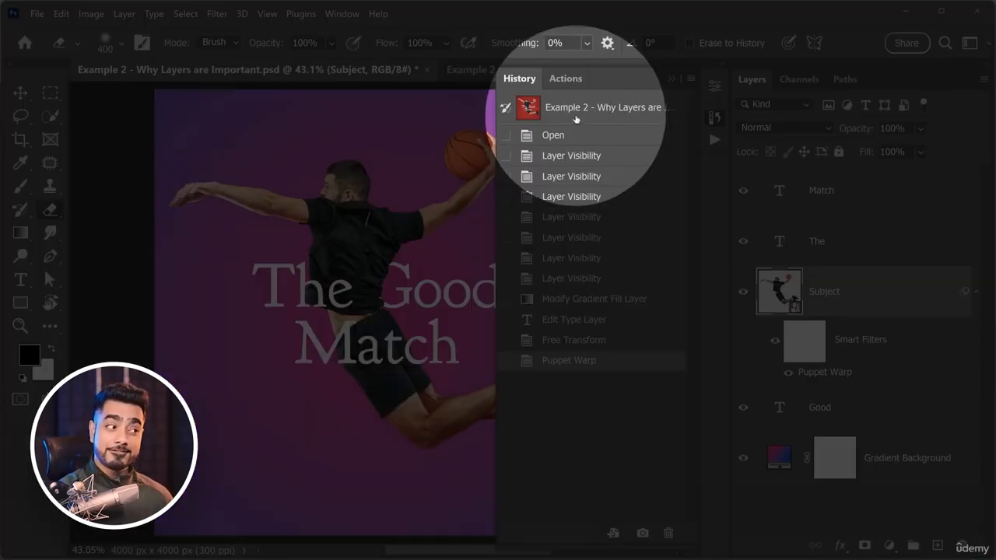
{"action": "left_click", "coordinate": [583, 109]}
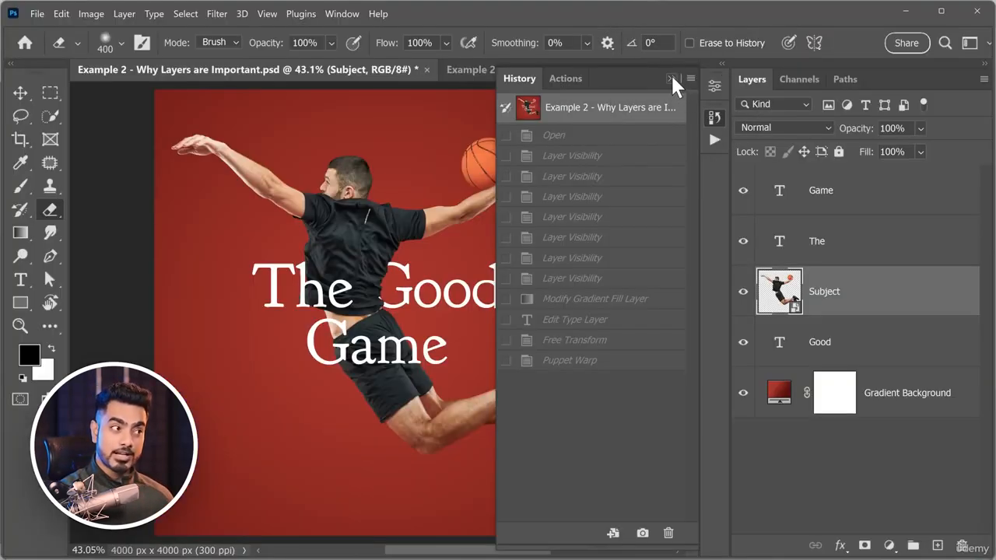
{"action": "left_click", "coordinate": [669, 78]}
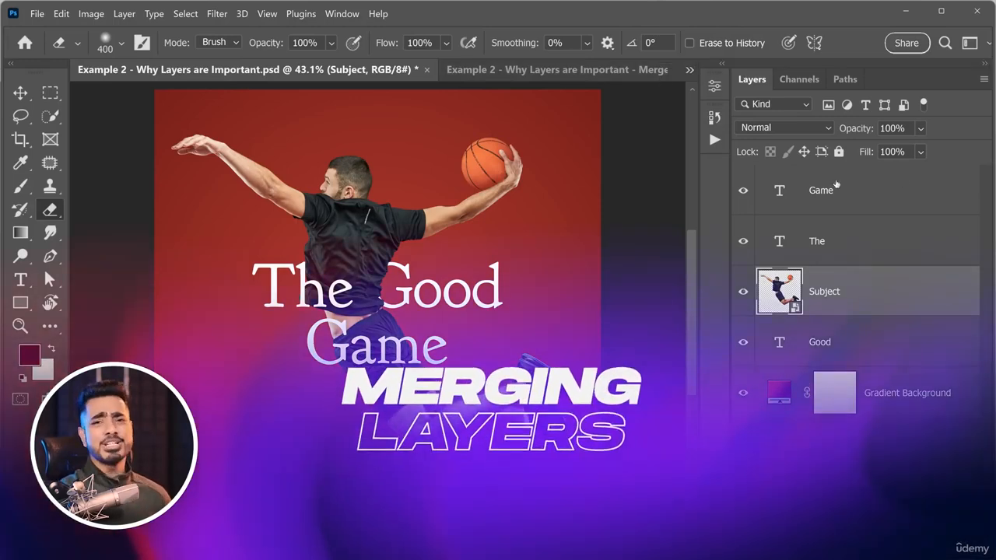
Select the layers from Game through Gradient Background as one range, and again by adding them individually to Game.
{"action": "left_click", "coordinate": [881, 203]}
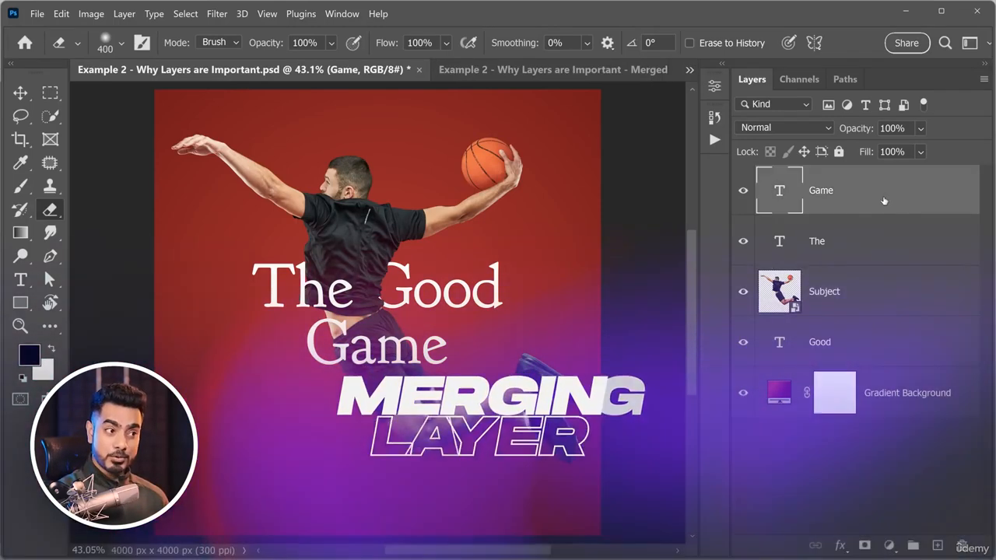
{"action": "left_click", "coordinate": [904, 409], "text": "shift"}
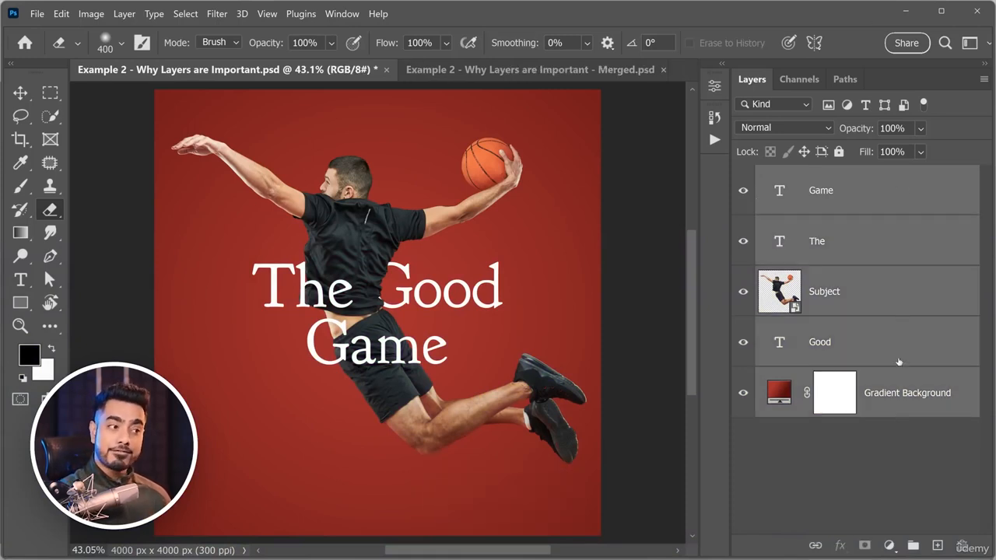
{"action": "left_click", "coordinate": [899, 200]}
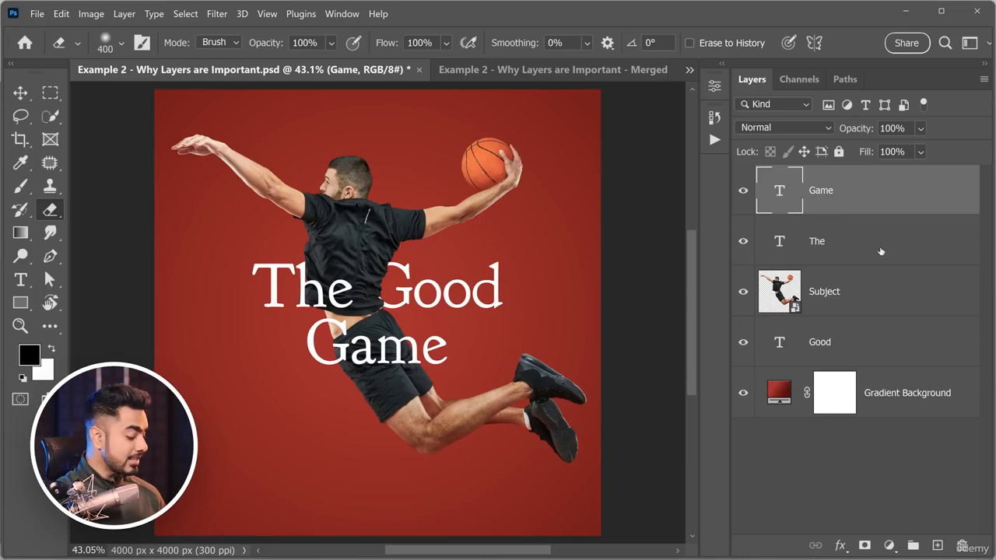
{"action": "left_click", "coordinate": [895, 246], "text": "ctrl"}
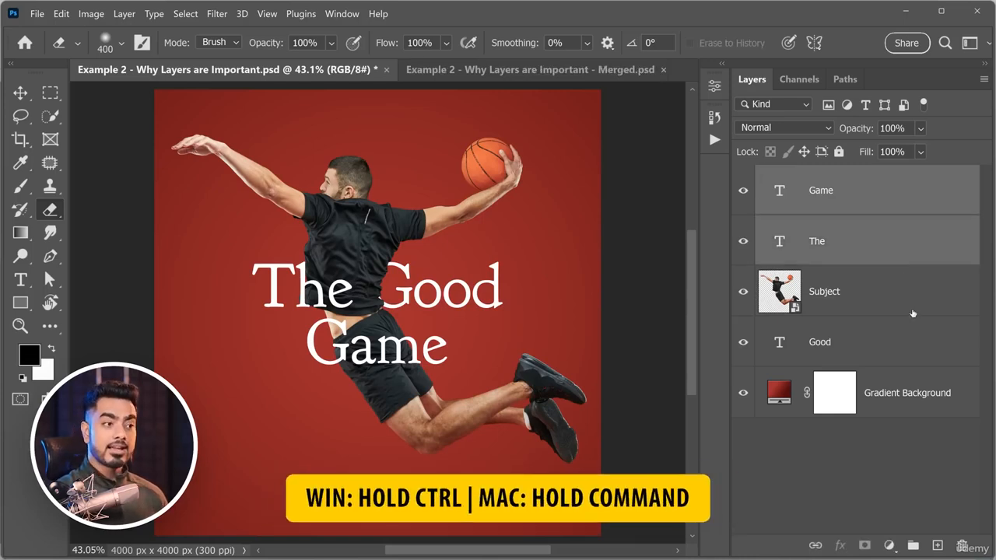
{"action": "left_click", "coordinate": [907, 295], "text": "ctrl"}
{"action": "left_click", "coordinate": [917, 363], "text": "ctrl"}
{"action": "left_click", "coordinate": [932, 397], "text": "ctrl"}
Remove Good and Subject from the layer selection, and reselect only the Gradient Background and Game layers.
{"action": "left_click", "coordinate": [920, 331], "text": "ctrl"}
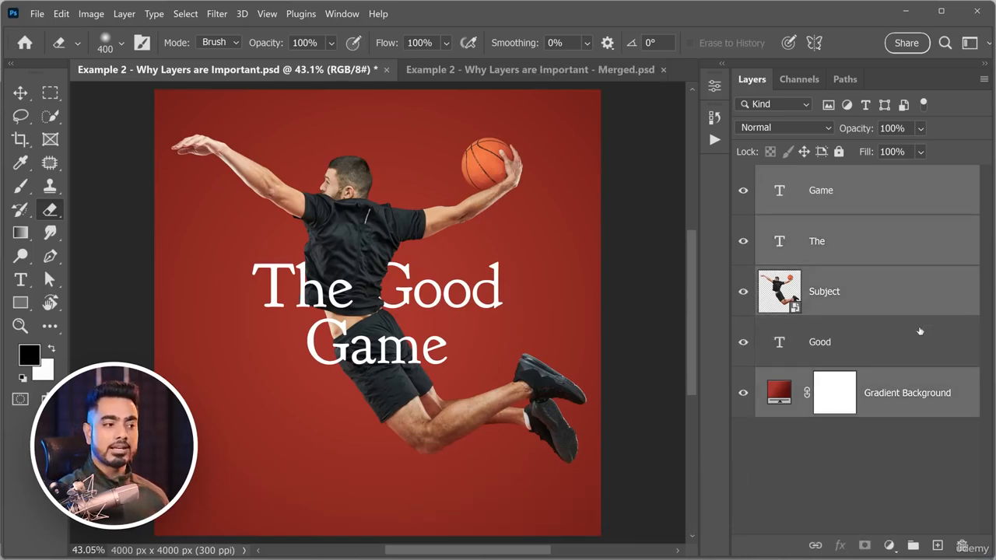
{"action": "left_click", "coordinate": [907, 305], "text": "ctrl"}
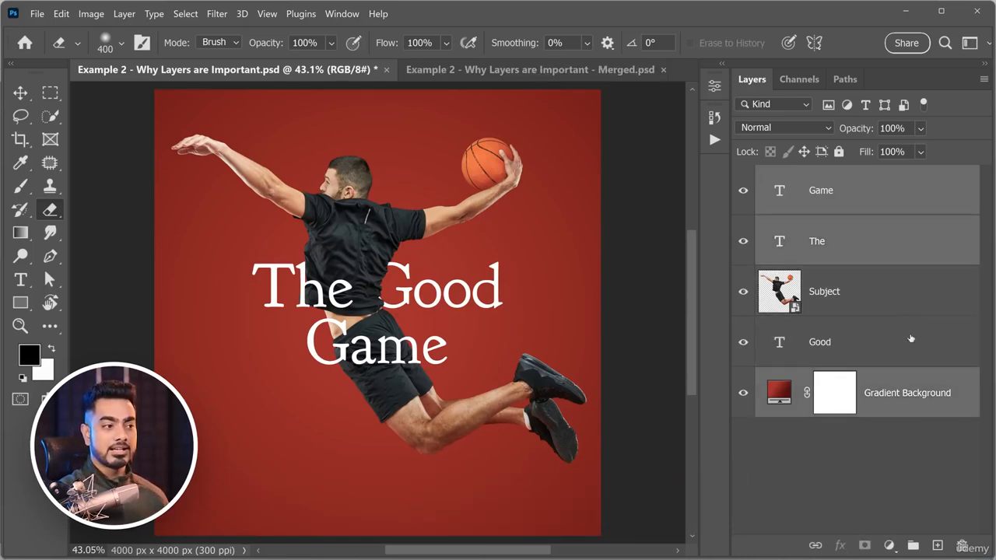
{"action": "left_click", "coordinate": [927, 414]}
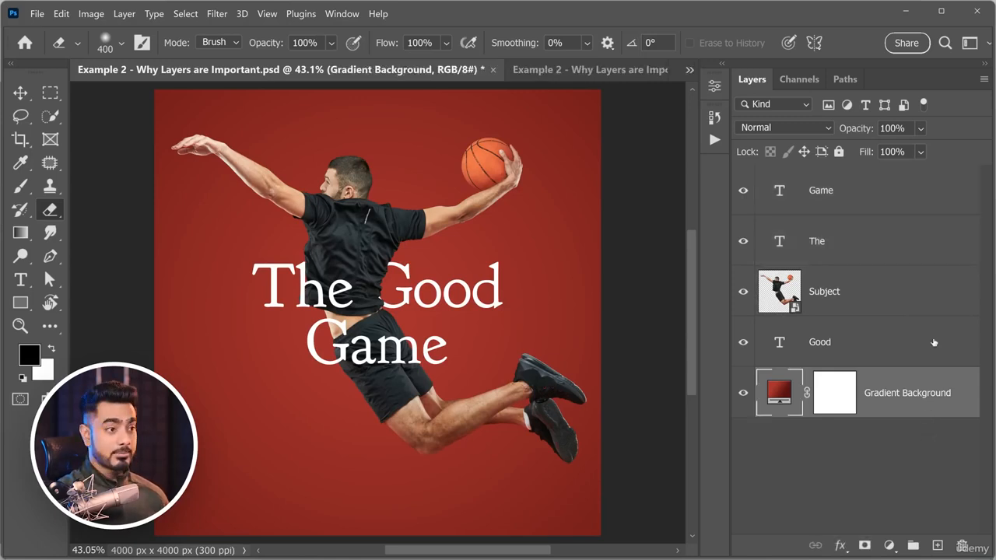
{"action": "left_click", "coordinate": [908, 192], "text": "ctrl"}
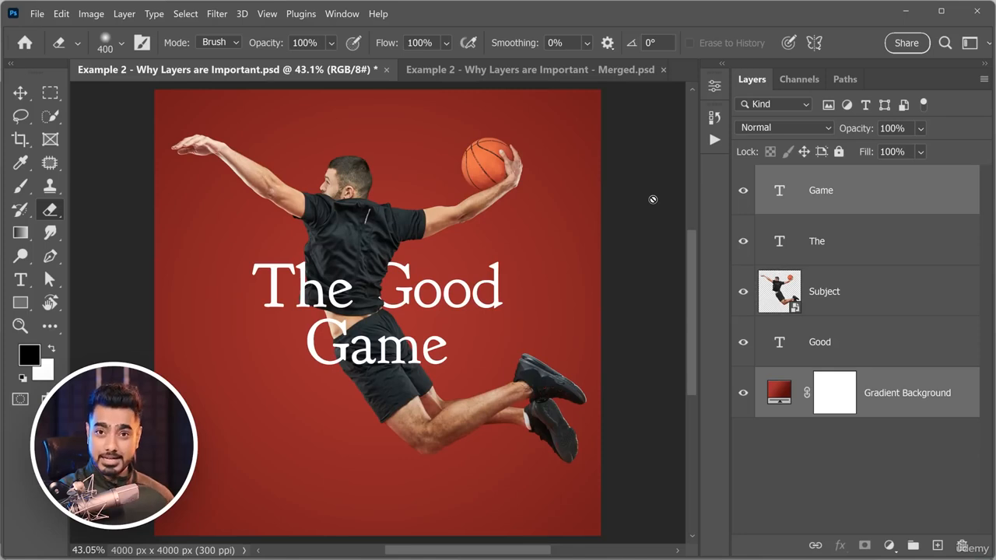
Select all layers from Game through Gradient Background and merge them into a single layer.
{"action": "left_click", "coordinate": [887, 197]}
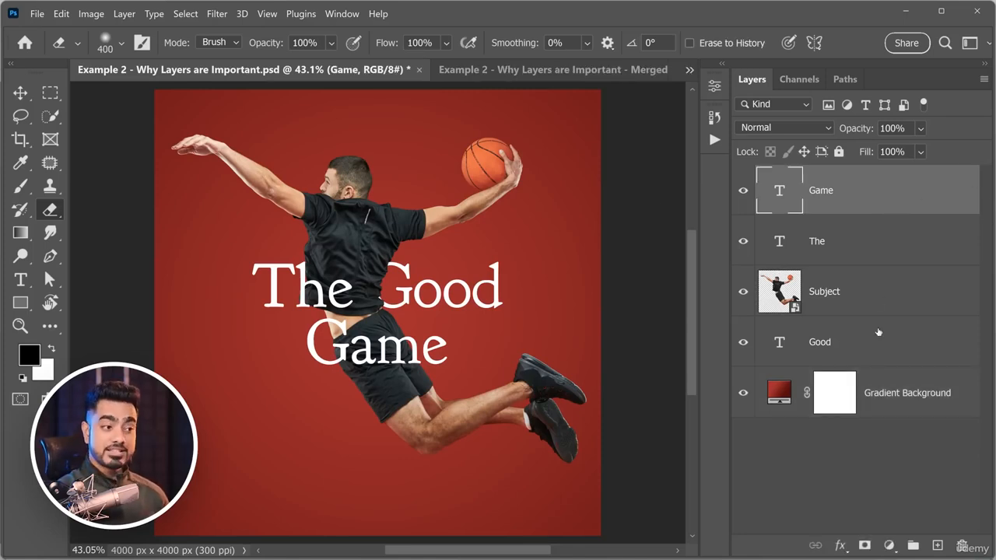
{"action": "left_click", "coordinate": [903, 393], "text": "shift"}
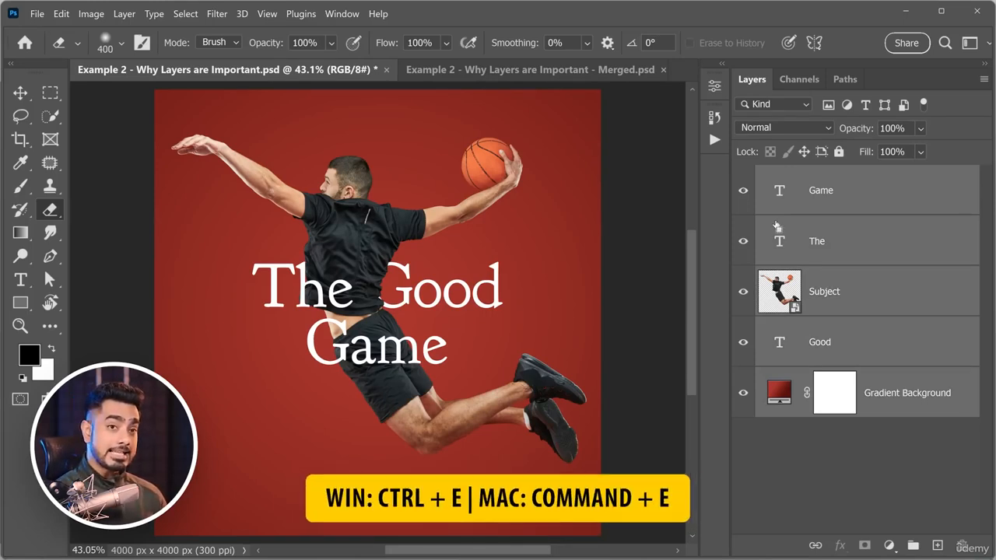
{"action": "key", "text": "ctrl+e"}
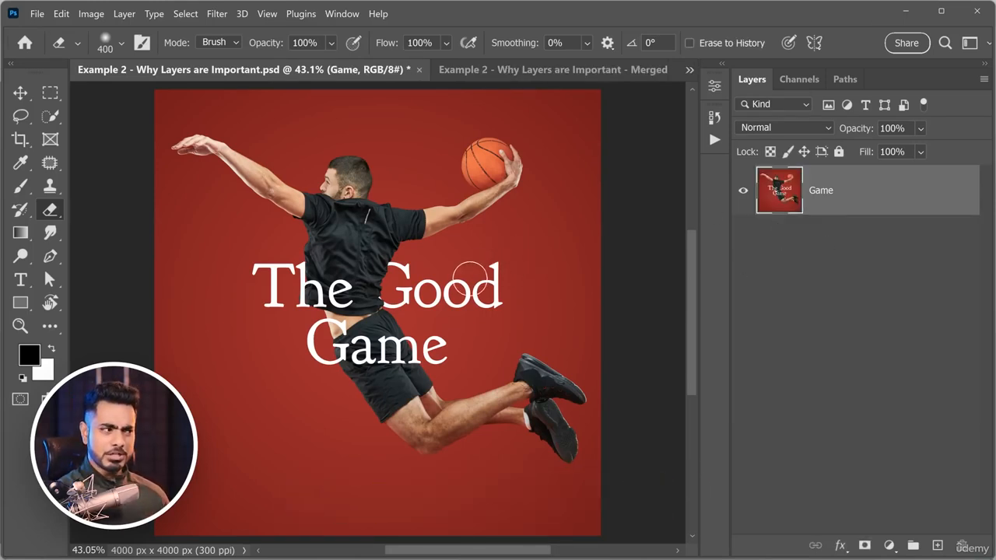
{"action": "scroll", "coordinate": [471, 285], "scroll_direction": "down", "scroll_amount": 2}
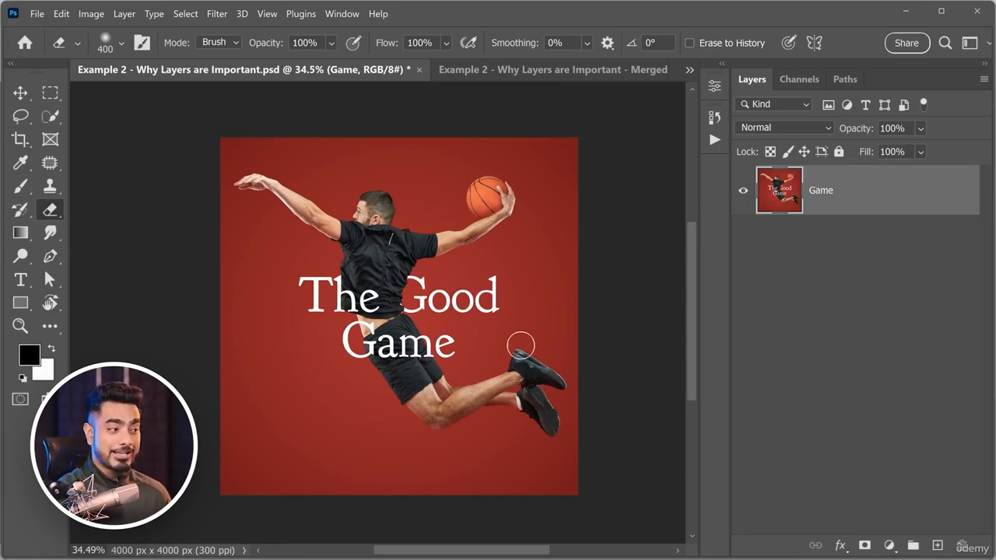
{"action": "scroll", "coordinate": [407, 268], "scroll_direction": "up", "scroll_amount": 6}
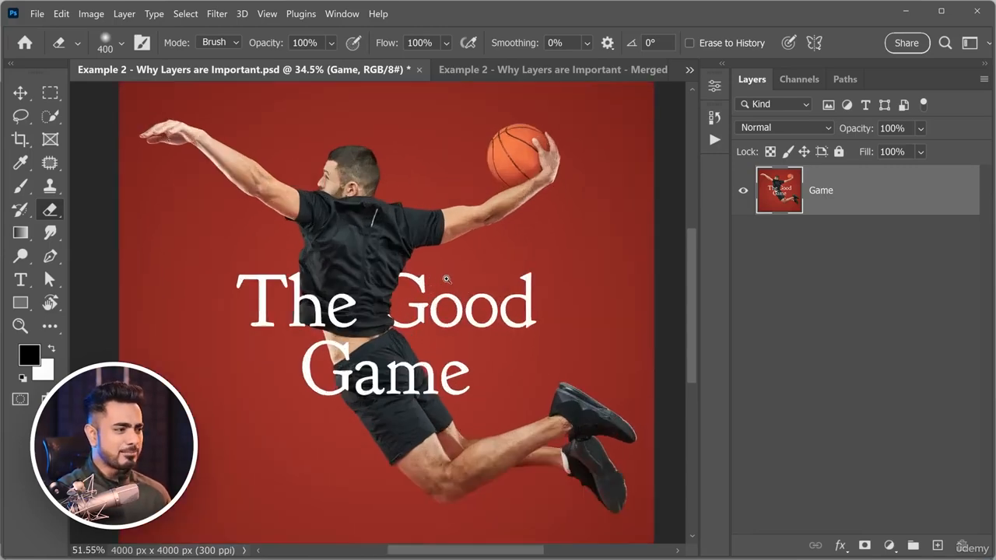
{"action": "scroll", "coordinate": [456, 270], "scroll_direction": "down", "scroll_amount": 5}
{"action": "mouse_move", "coordinate": [460, 266]}
{"action": "left_mouse_down"}
{"action": "mouse_move", "coordinate": [415, 311]}
{"action": "mouse_move", "coordinate": [421, 326]}
{"action": "left_mouse_up"}
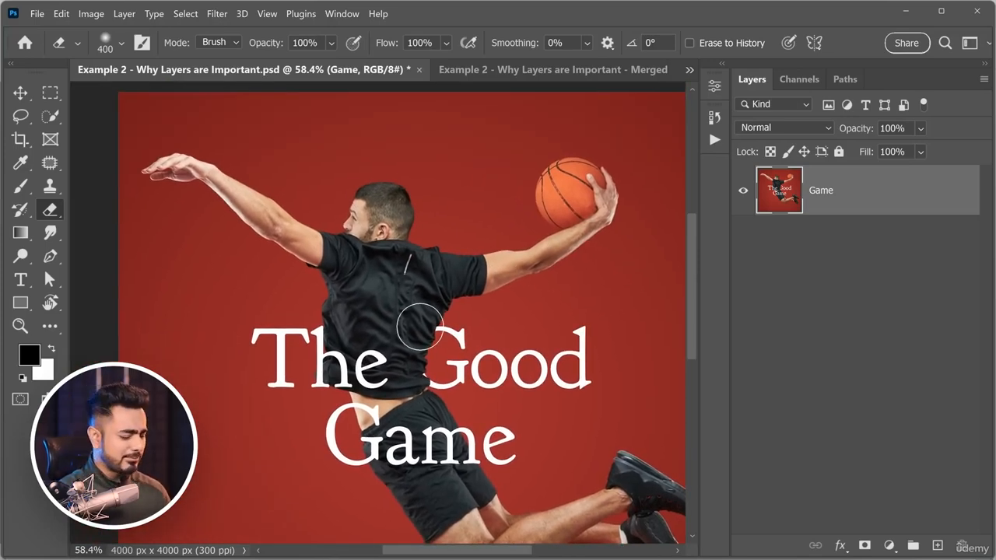
Merge all visible layers of the poster into one with Merge Visible.
{"action": "scroll", "coordinate": [420, 327], "scroll_direction": "down", "scroll_amount": 1}
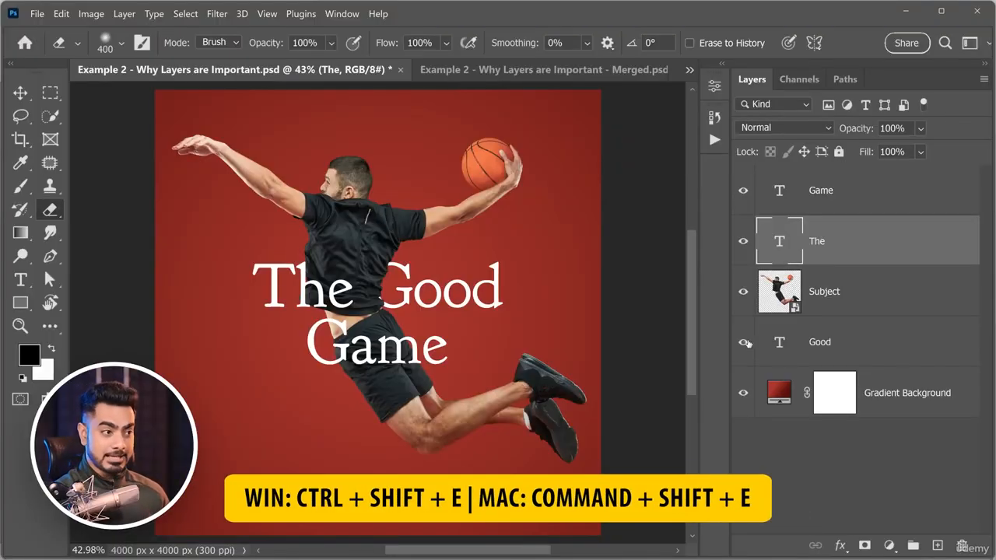
{"action": "key", "text": "ctrl+shift+e"}
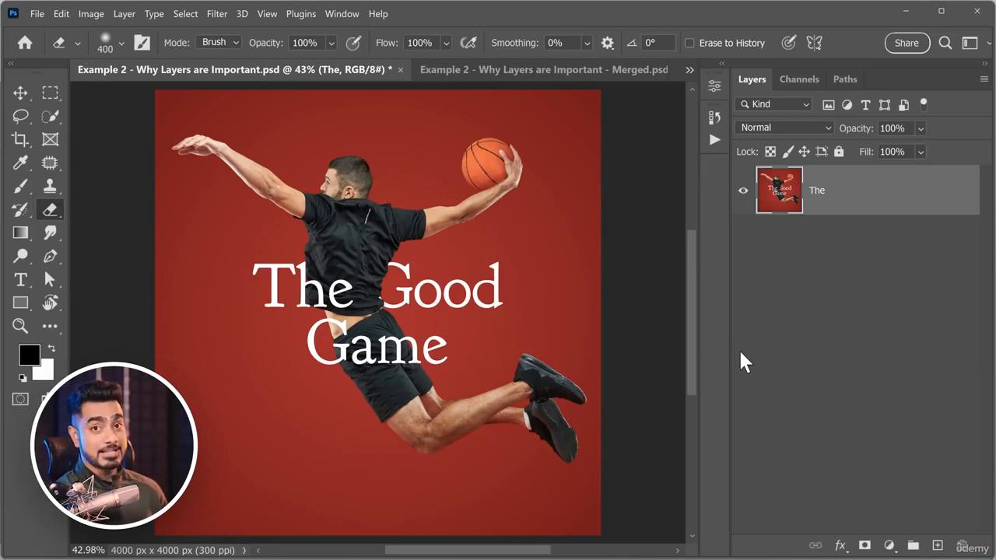
Undo the Merge Visible and merge only the Game, The, Subject and Good layers into one, leaving Gradient Background separate.
{"action": "key", "text": "ctrl+z"}
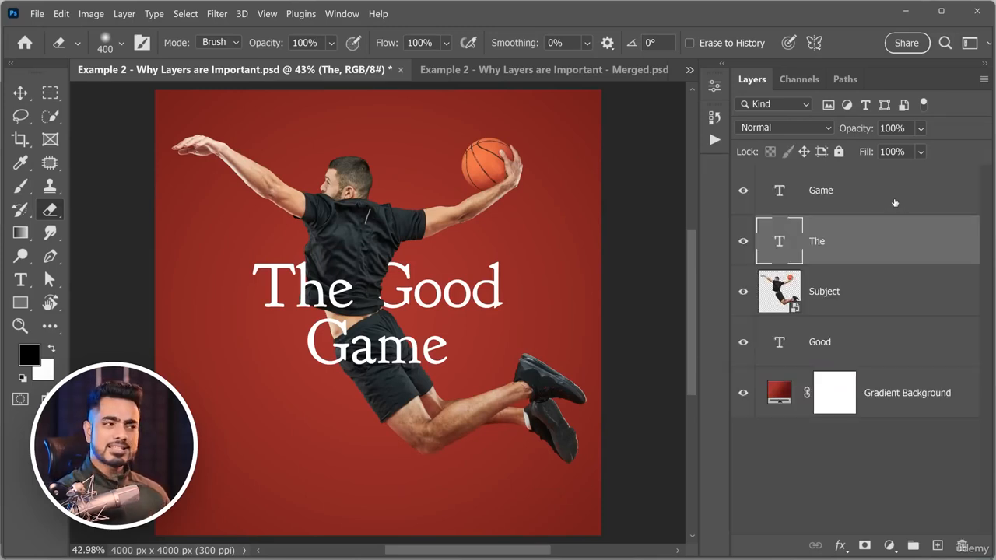
{"action": "left_click", "coordinate": [871, 300]}
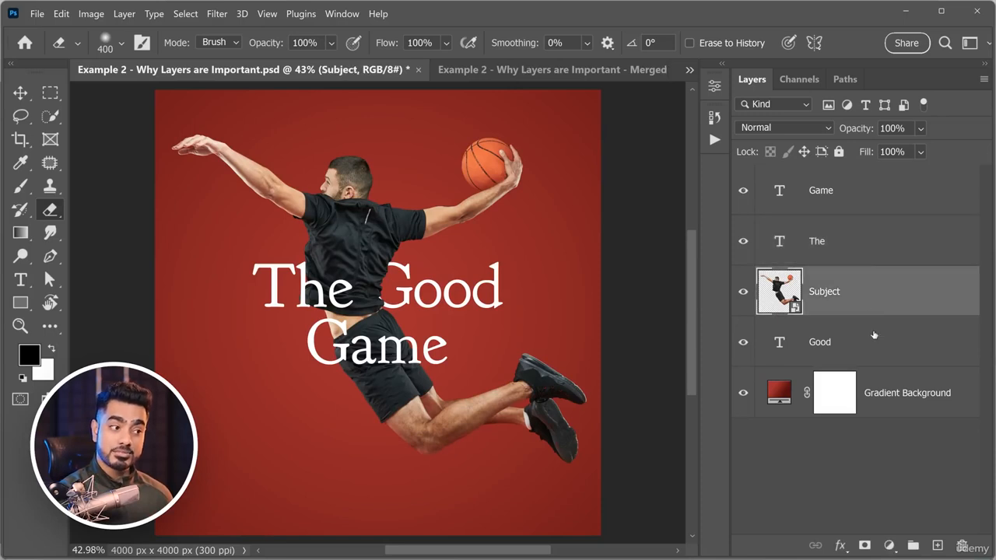
{"action": "left_click", "coordinate": [863, 194]}
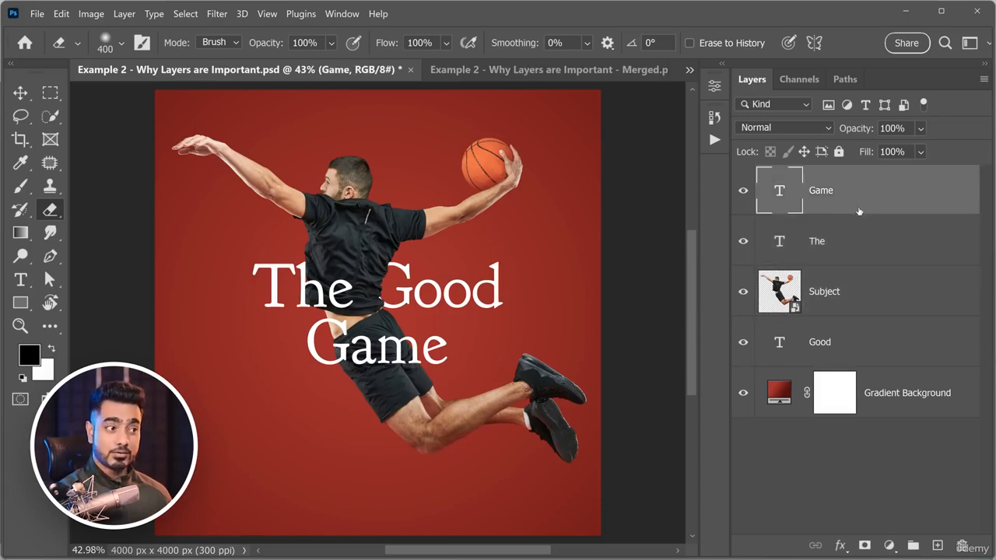
{"action": "left_click", "coordinate": [856, 350], "text": "shift"}
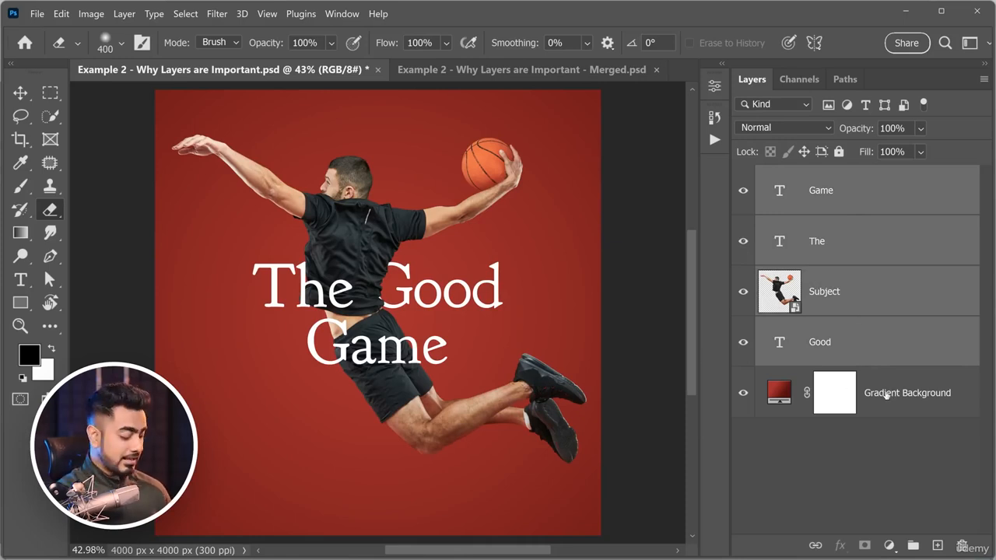
{"action": "key", "text": "ctrl+e"}
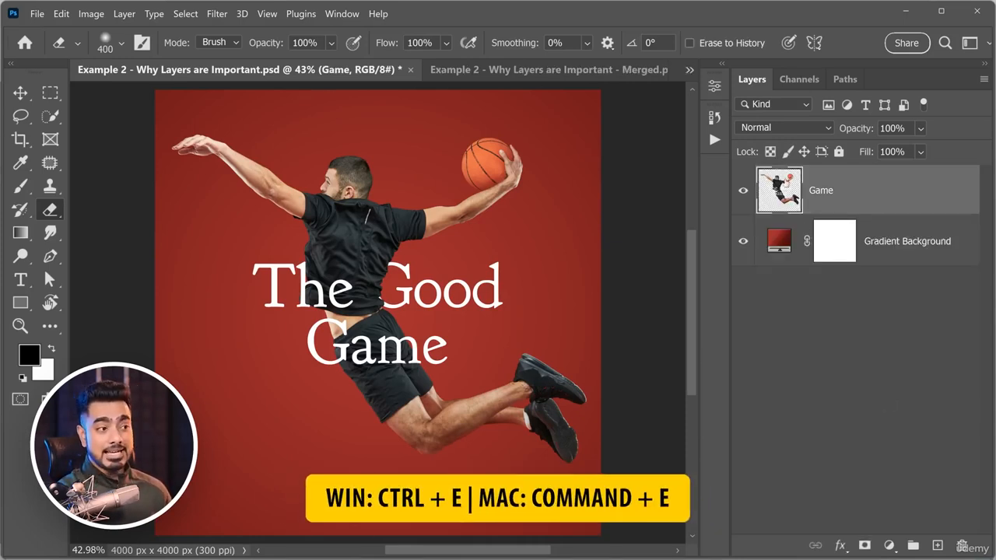
Hide and reshow the merged Game layer to check what it contains.
{"action": "left_click", "coordinate": [743, 193]}
{"action": "left_click", "coordinate": [743, 193]}
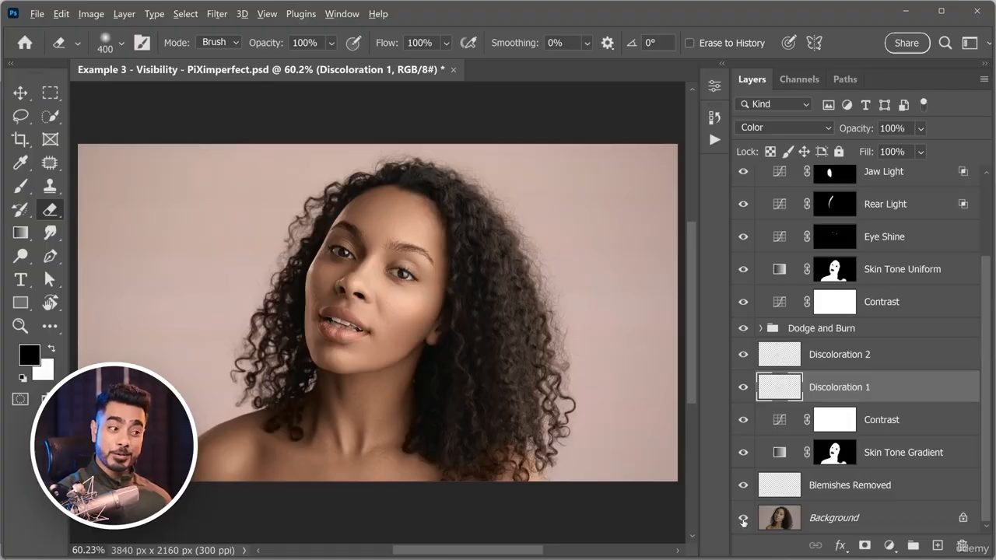
In the Example 3 portrait, show only the Background layer, then turn on Blemishes Removed and Skin Tone Gradient while checking the face up close.
{"action": "left_click", "coordinate": [743, 519], "text": "alt"}
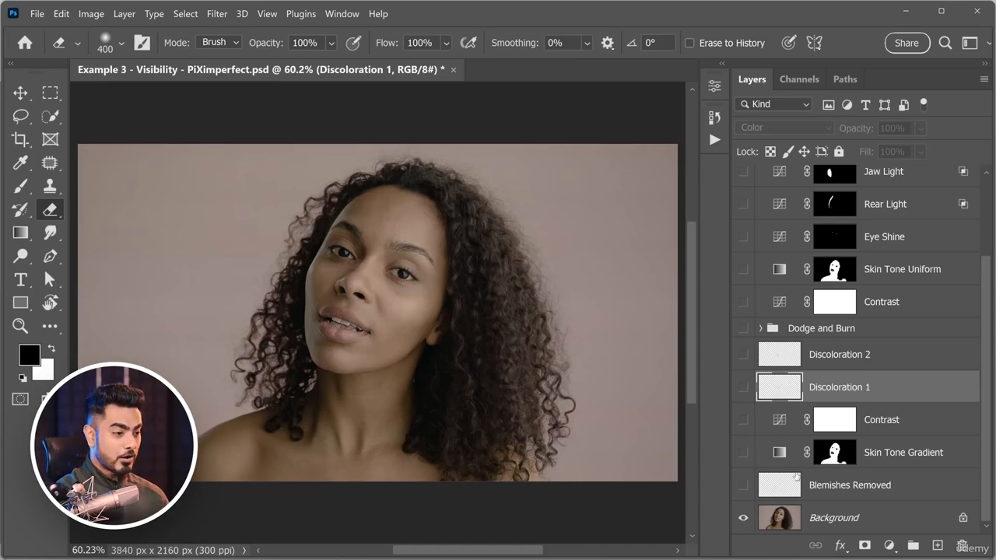
{"action": "scroll", "coordinate": [370, 273], "scroll_direction": "up", "scroll_amount": 5}
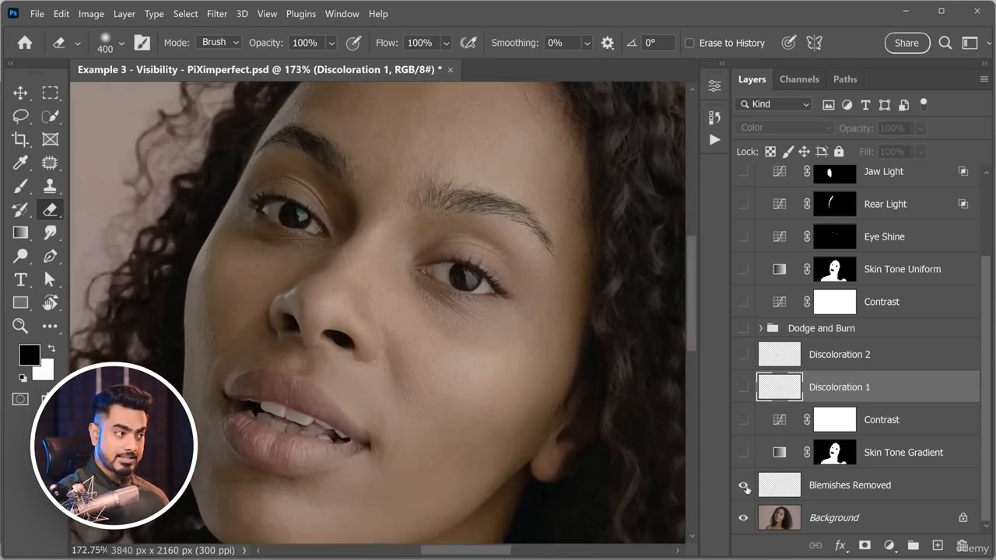
{"action": "scroll", "coordinate": [432, 334], "scroll_direction": "up", "scroll_amount": 4}
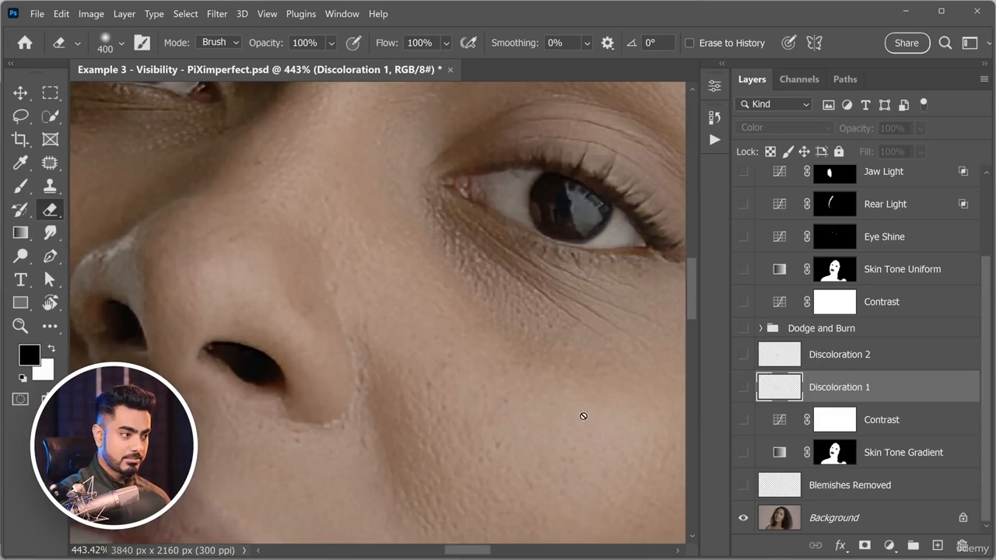
{"action": "scroll", "coordinate": [547, 390], "scroll_direction": "down", "scroll_amount": 5}
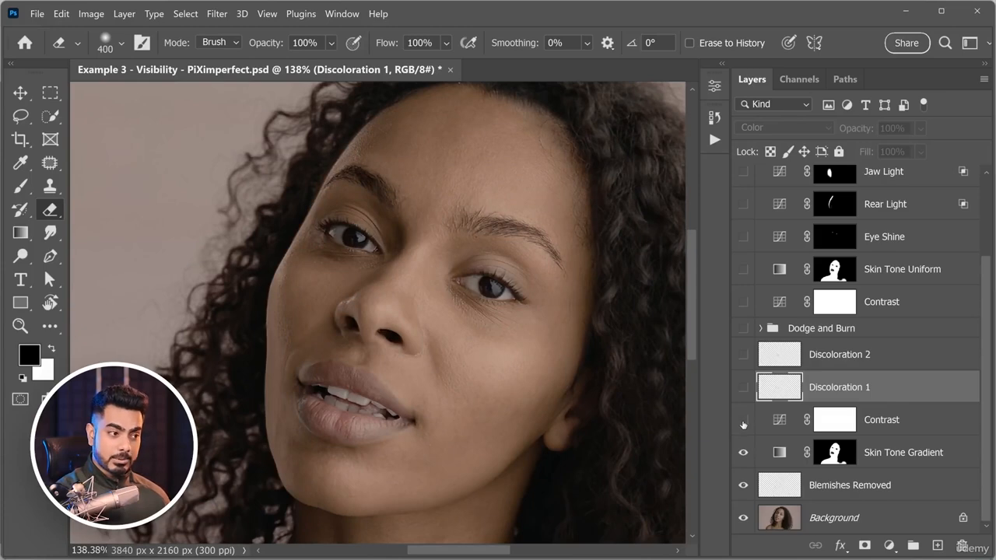
Turn on the Contrast layer above Skin Tone Gradient, both Discoloration layers and the Dodge and Burn group.
{"action": "left_click", "coordinate": [744, 421]}
{"action": "scroll", "coordinate": [418, 384], "scroll_direction": "up", "scroll_amount": 4}
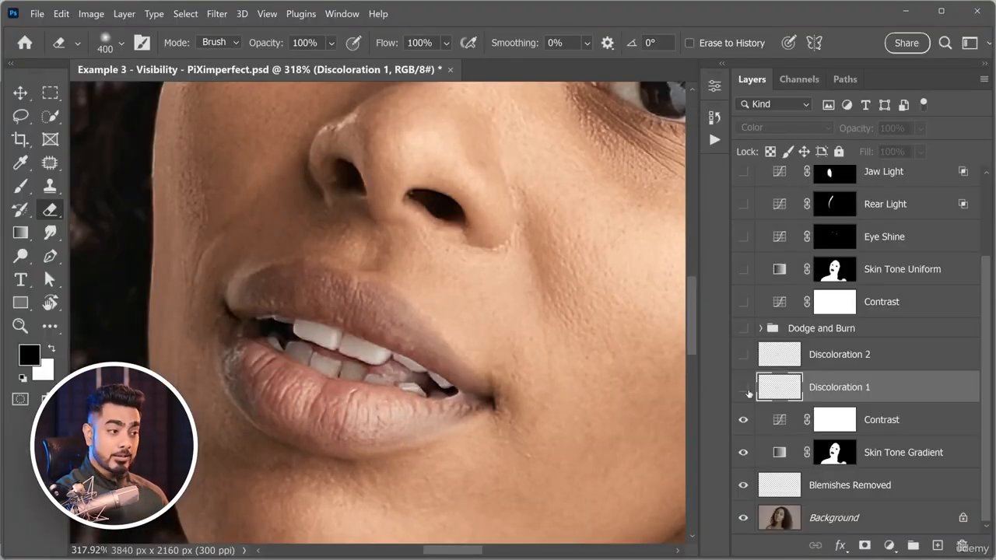
{"action": "left_click", "coordinate": [743, 387]}
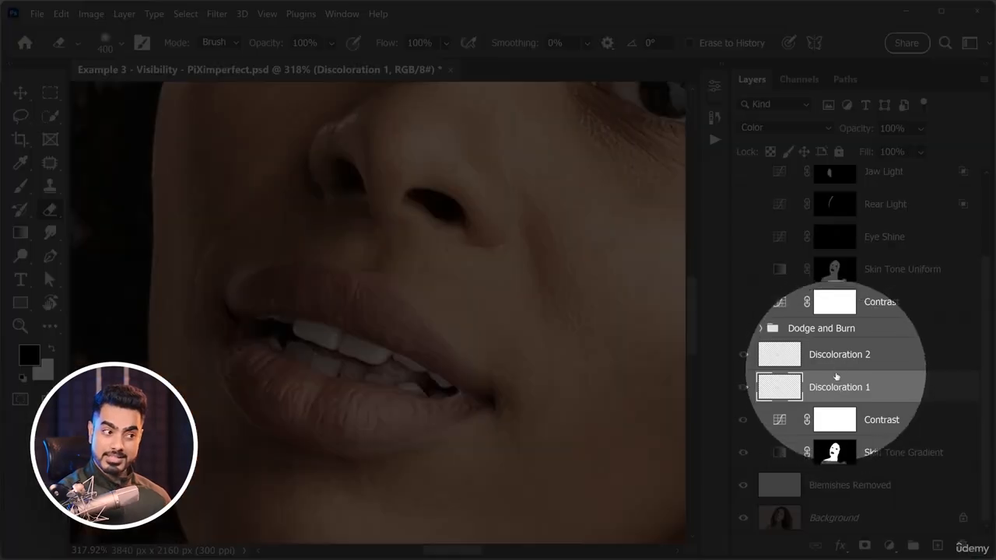
{"action": "scroll", "coordinate": [417, 312], "scroll_direction": "down", "scroll_amount": 4}
{"action": "scroll", "coordinate": [417, 313], "scroll_direction": "down", "scroll_amount": 2}
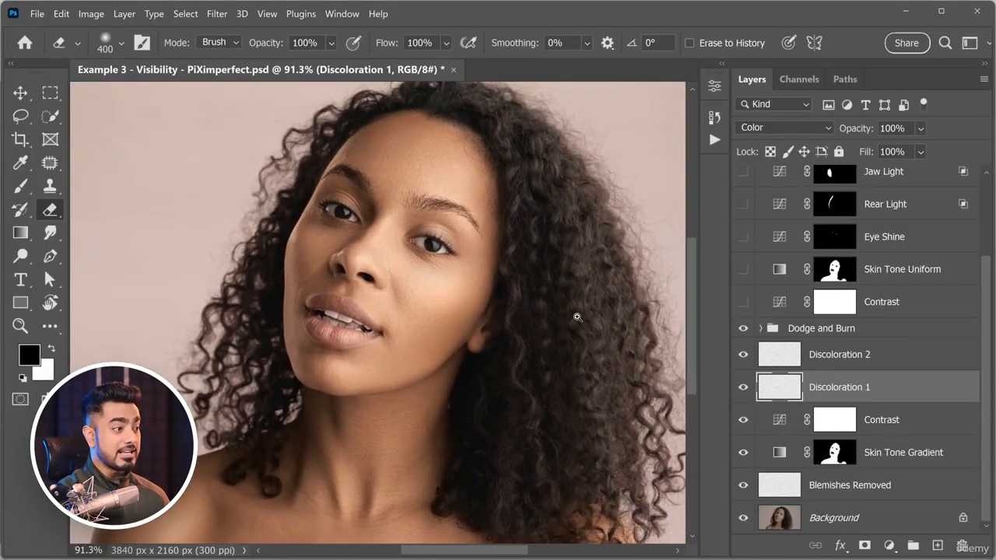
{"action": "scroll", "coordinate": [574, 316], "scroll_direction": "down", "scroll_amount": 2}
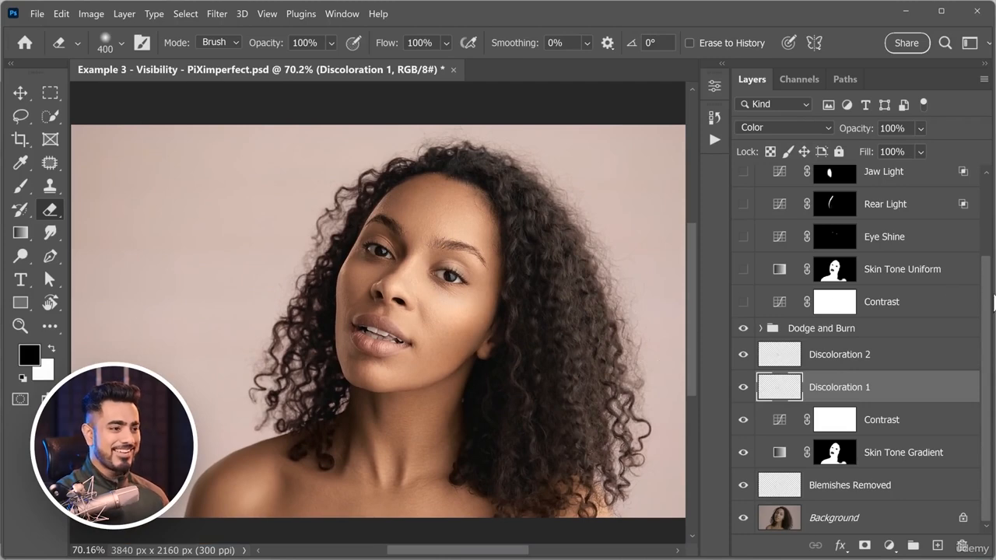
Make the Contrast layer above Dodge and Burn visible, along with Skin Tone Uniform, Eye Shine, Rear Light and Jaw Light.
{"action": "left_click", "coordinate": [743, 303]}
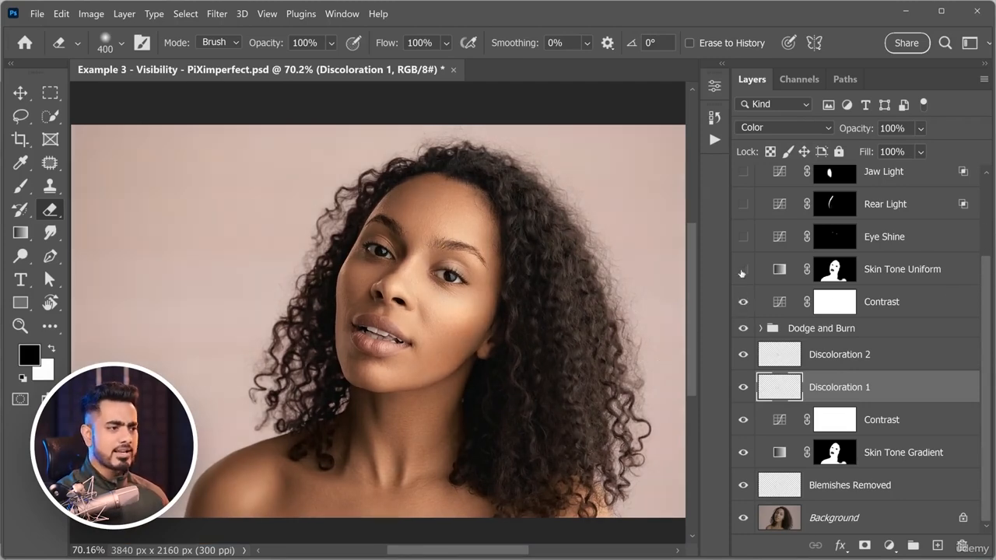
{"action": "scroll", "coordinate": [857, 312], "scroll_direction": "up", "scroll_amount": 3}
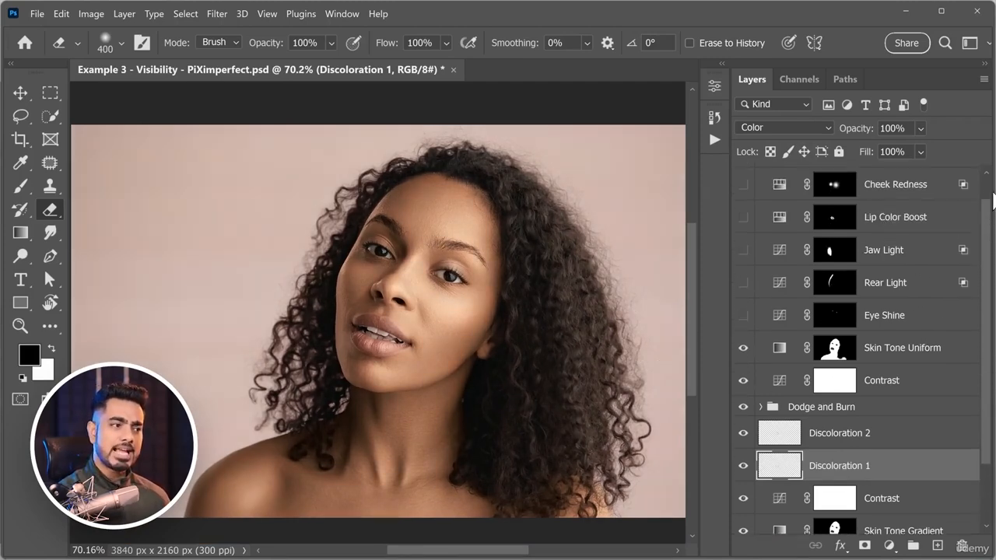
{"action": "left_click", "coordinate": [743, 345]}
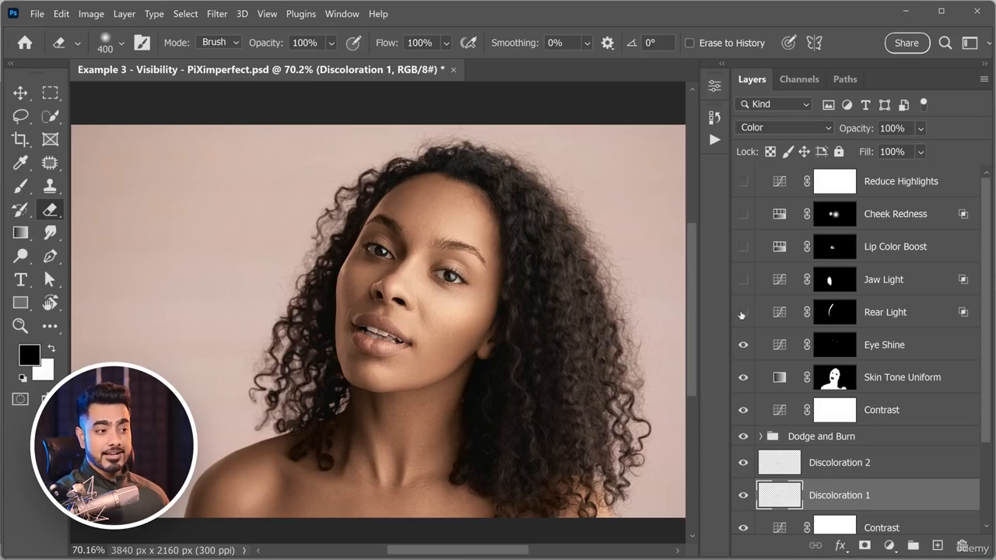
{"action": "left_click", "coordinate": [742, 312]}
{"action": "left_click", "coordinate": [742, 282]}
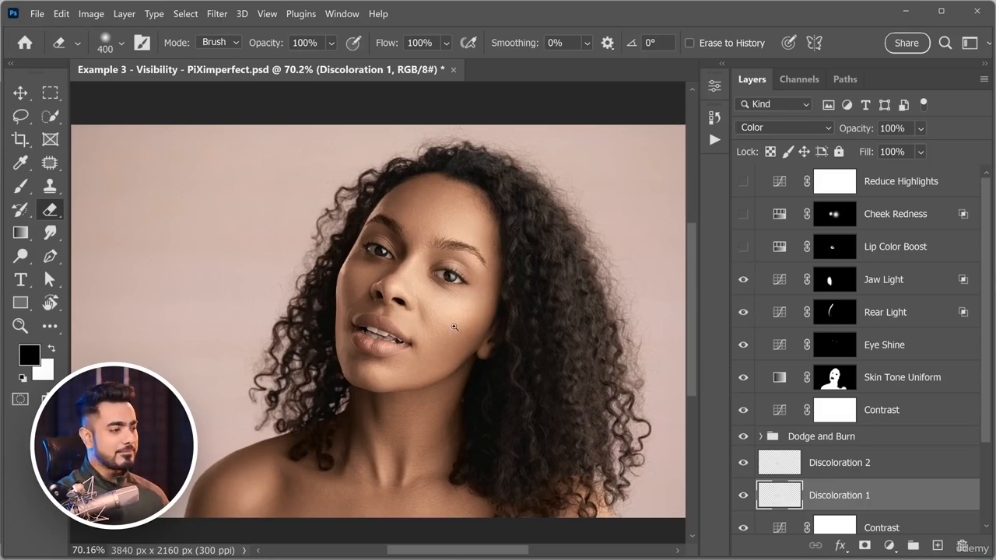
Turn on Lip Color Boost, Cheek Redness and Reduce Highlights, inspecting the lips and cheek up close before fitting the whole portrait in view.
{"action": "left_click_drag", "start_coordinate": [365, 344], "coordinate": [428, 327]}
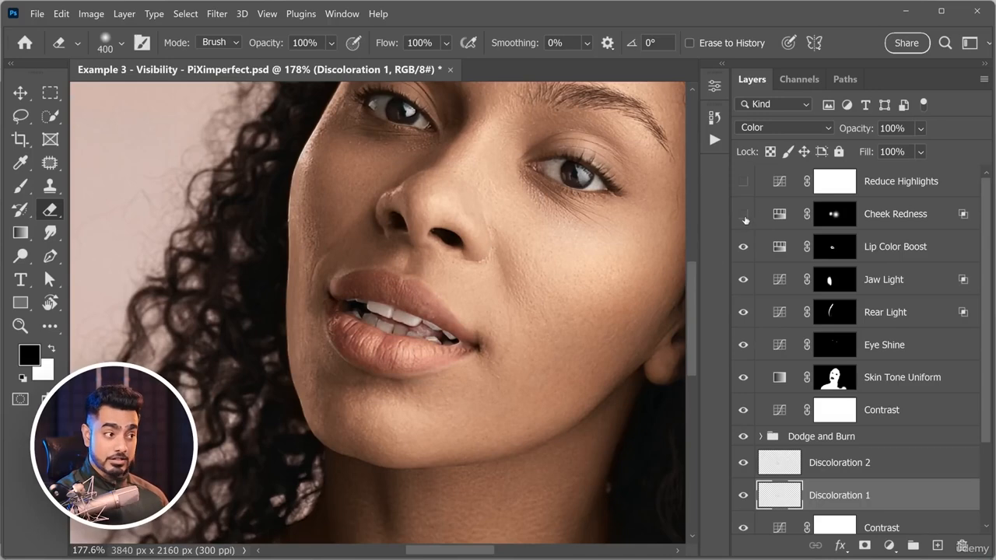
{"action": "left_click_drag", "start_coordinate": [586, 330], "coordinate": [616, 326]}
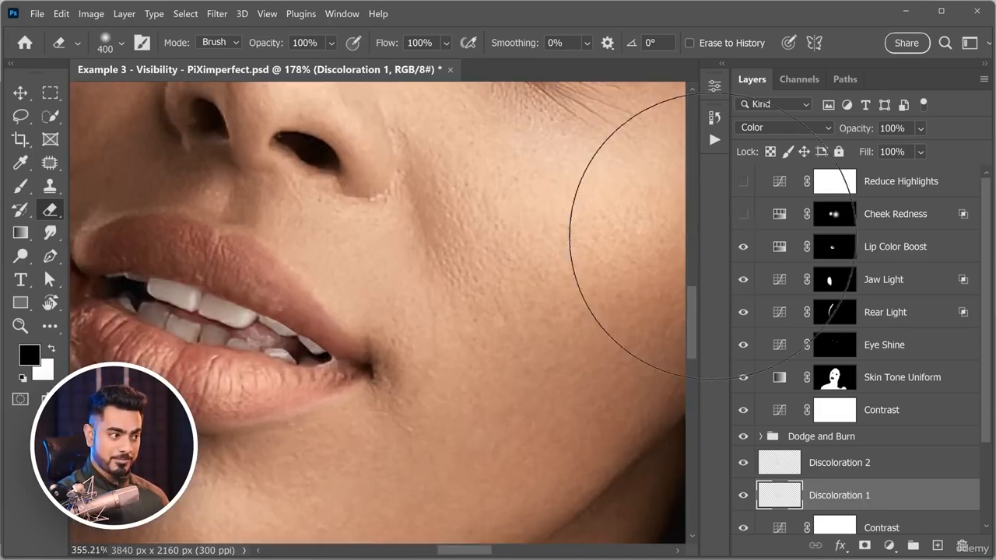
{"action": "left_click", "coordinate": [742, 216]}
{"action": "left_click_drag", "start_coordinate": [601, 288], "coordinate": [577, 289]}
{"action": "left_click_drag", "start_coordinate": [654, 240], "coordinate": [618, 270]}
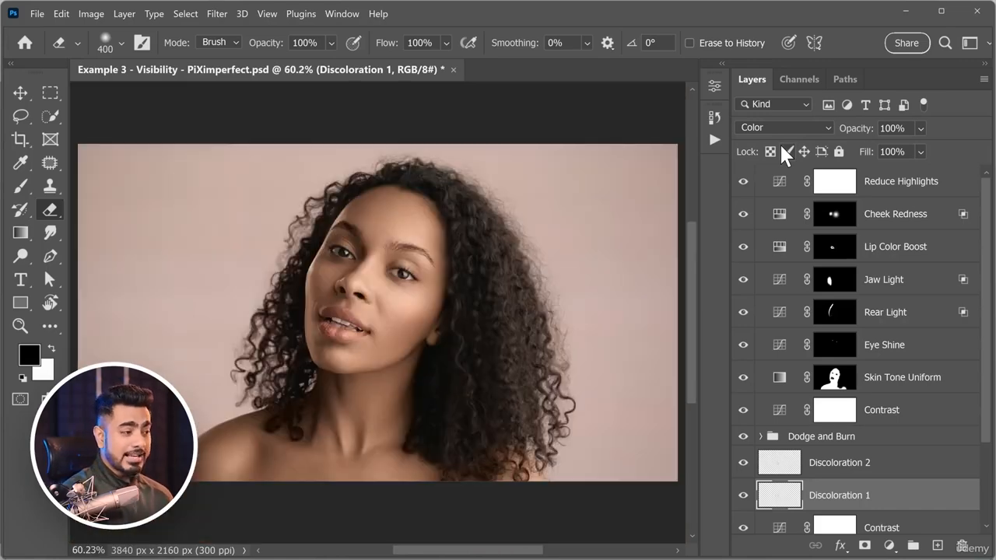
{"action": "key", "text": "ctrl+0"}
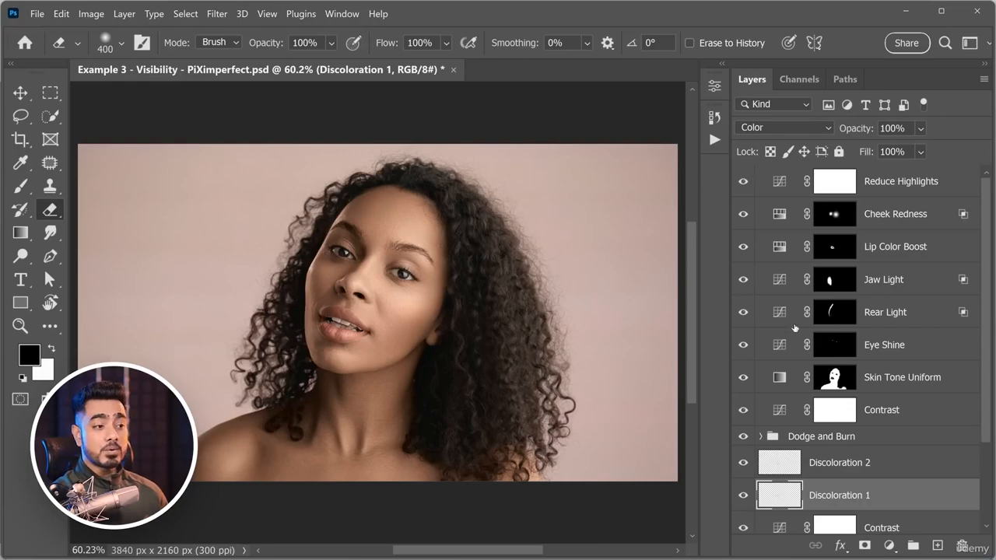
Select the Eye Shine layer and toggle its visibility to compare its effect on the eyes up close.
{"action": "left_click", "coordinate": [878, 348]}
{"action": "scroll", "coordinate": [412, 270], "scroll_direction": "up", "scroll_amount": 1}
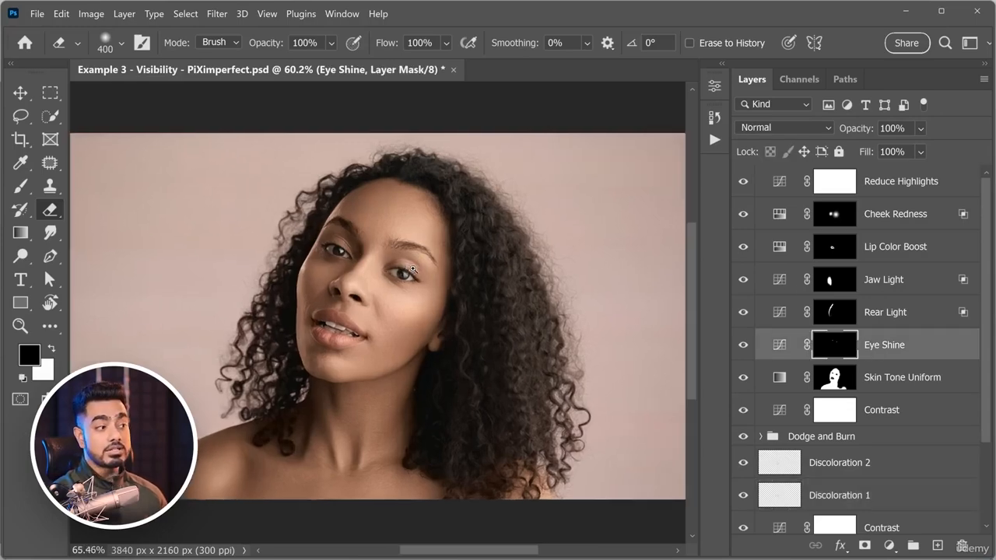
{"action": "scroll", "coordinate": [412, 270], "scroll_direction": "up", "scroll_amount": 5}
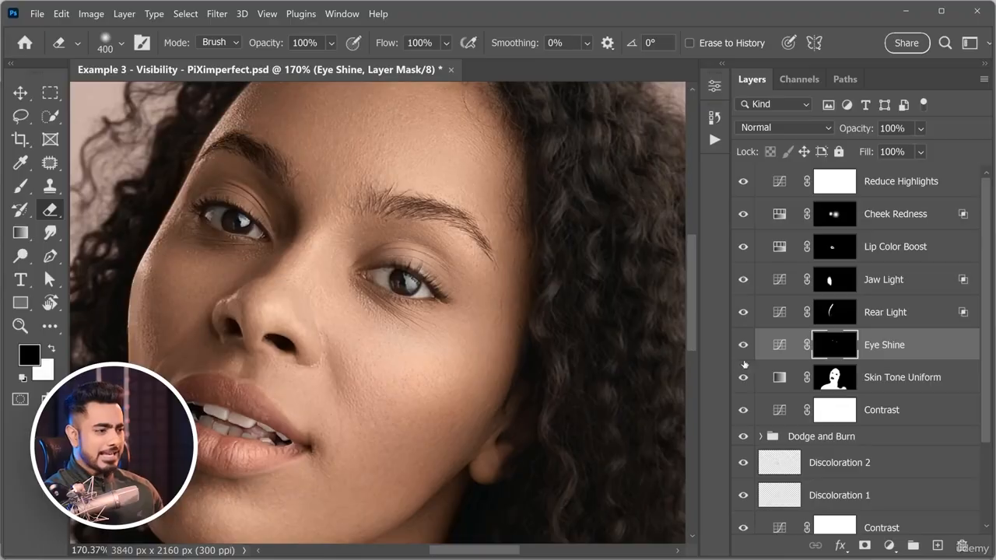
{"action": "left_click", "coordinate": [743, 345]}
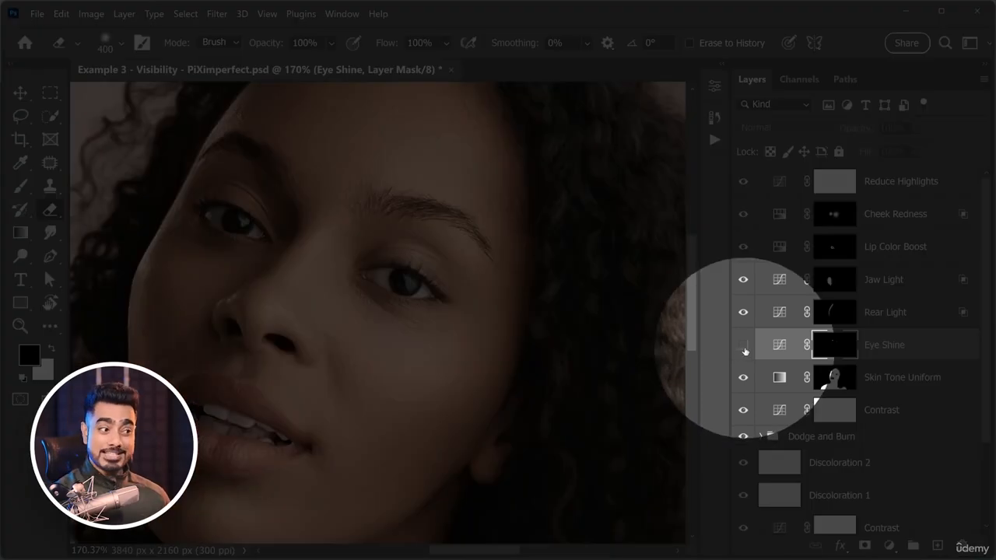
{"action": "left_click", "coordinate": [743, 346]}
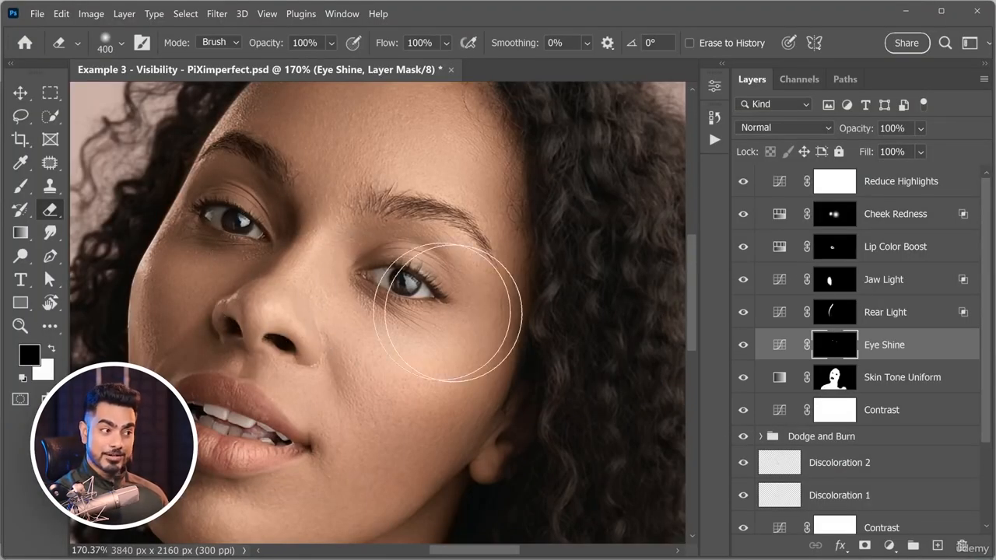
{"action": "left_click", "coordinate": [743, 346]}
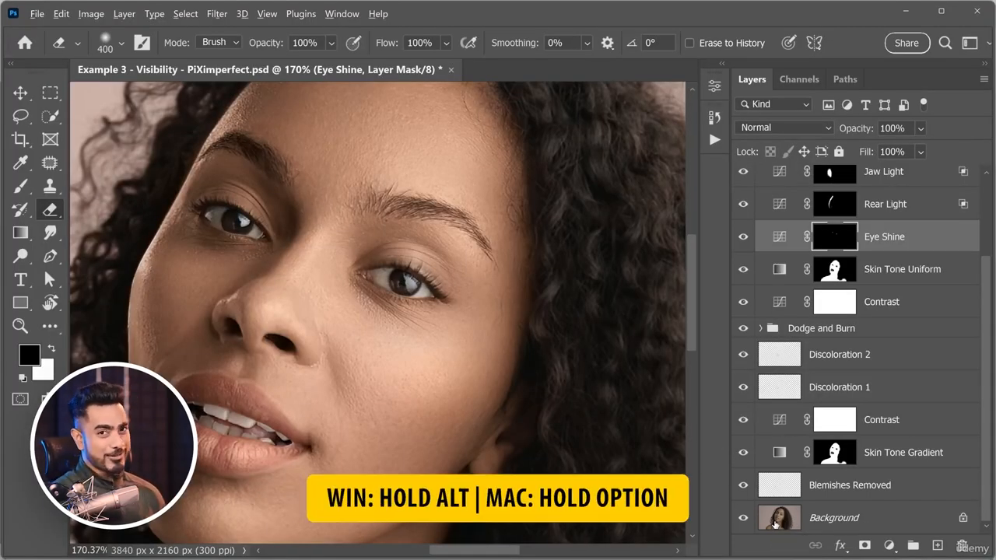
Isolate the portrait's Background layer and restore the others, and do the same with the Subject layer in the Example 2 poster.
{"action": "left_click", "coordinate": [742, 519], "text": "alt"}
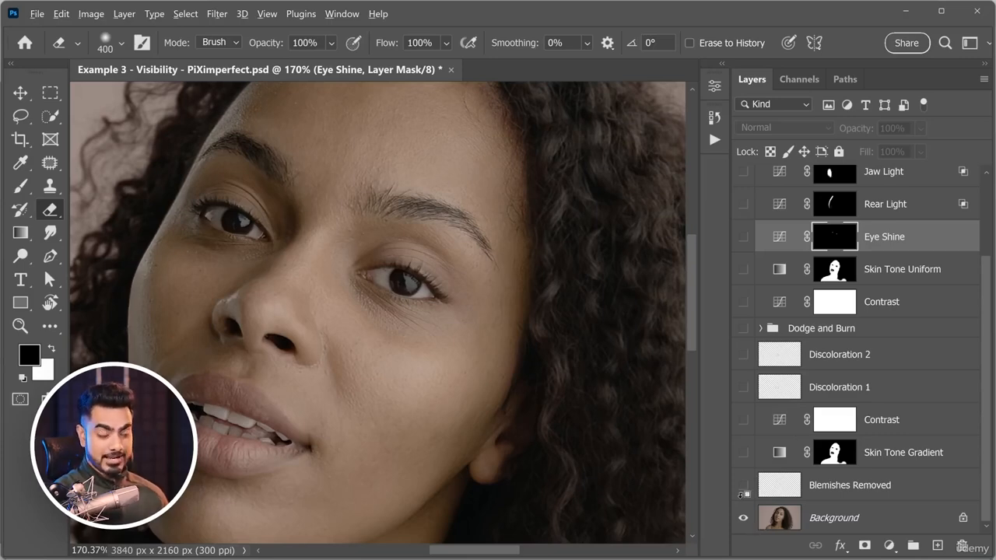
{"action": "left_click", "coordinate": [744, 519], "text": "alt"}
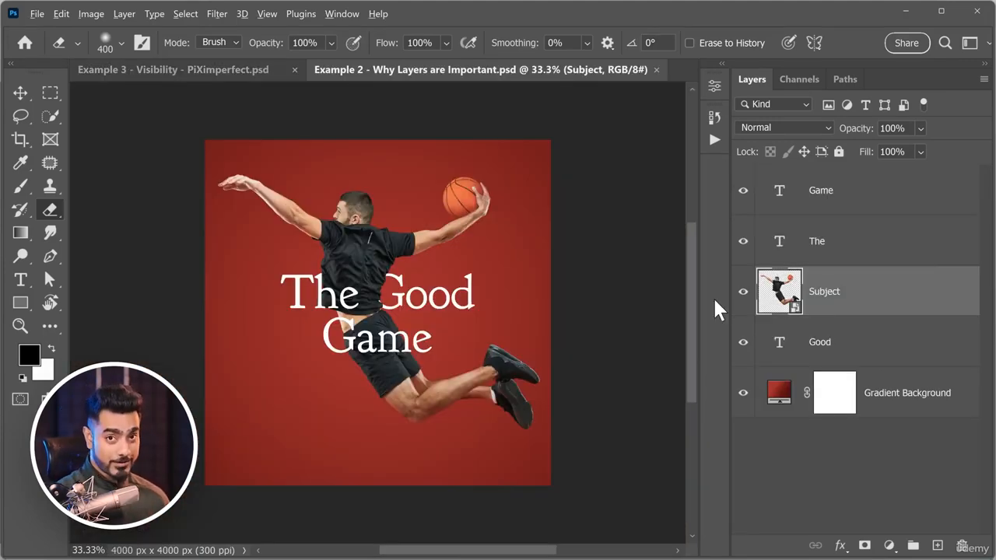
{"action": "left_click", "coordinate": [744, 293], "text": "alt"}
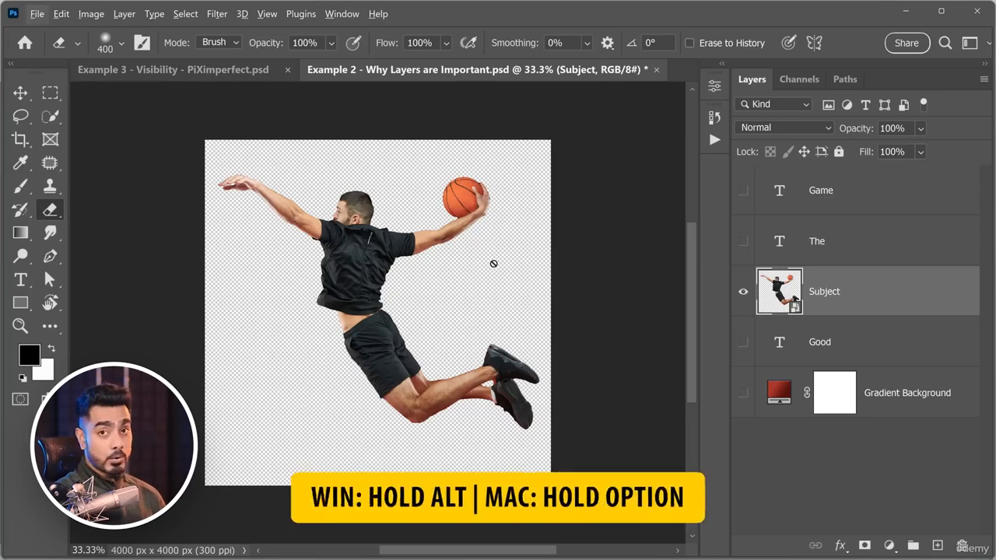
{"action": "left_click", "coordinate": [744, 295], "text": "alt"}
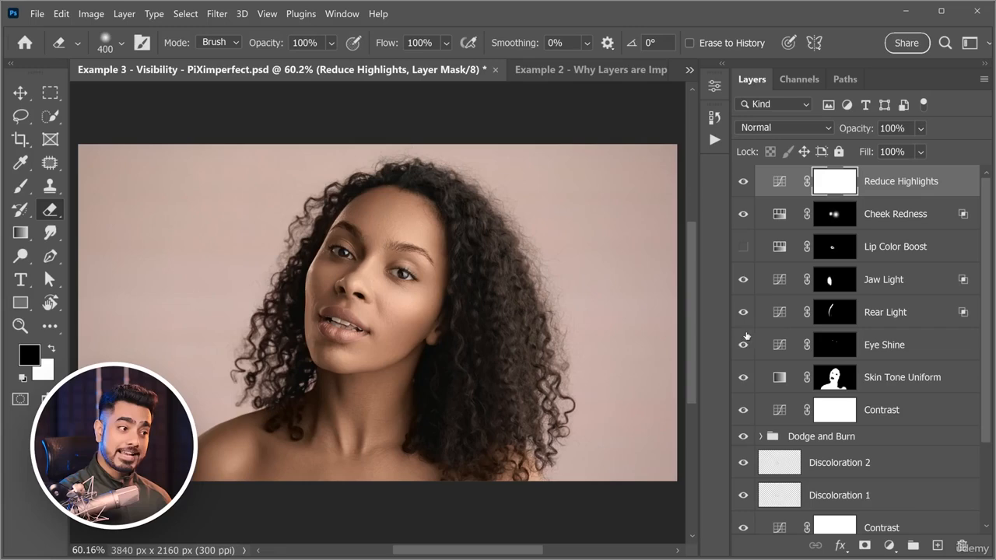
In the Example 3 portrait, hide Lip Color Boost, Eye Shine, Skin Tone Uniform, Discoloration 1, Skin Tone Gradient and Blemishes Removed.
{"action": "left_click", "coordinate": [743, 345]}
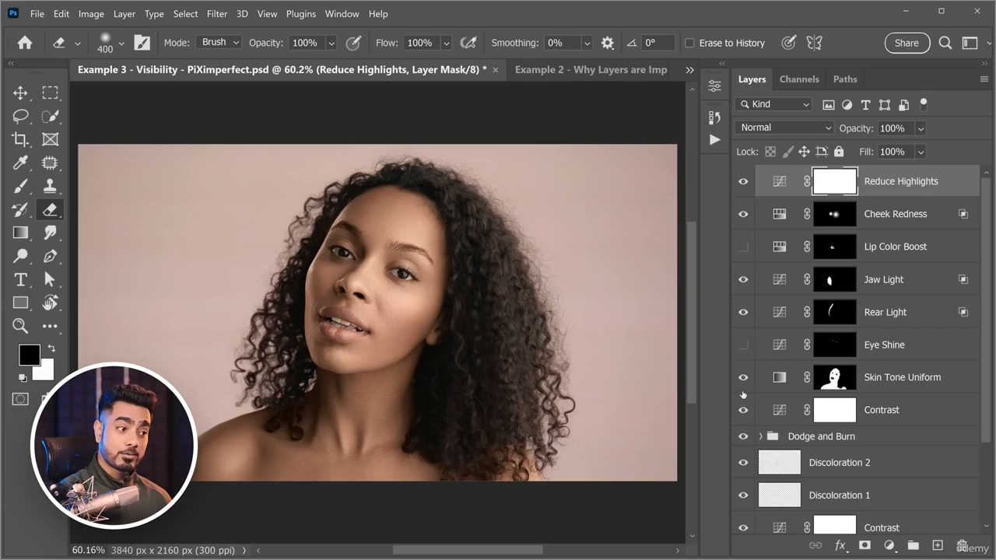
{"action": "left_click", "coordinate": [743, 377]}
{"action": "scroll", "coordinate": [744, 382], "scroll_direction": "down", "scroll_amount": 3}
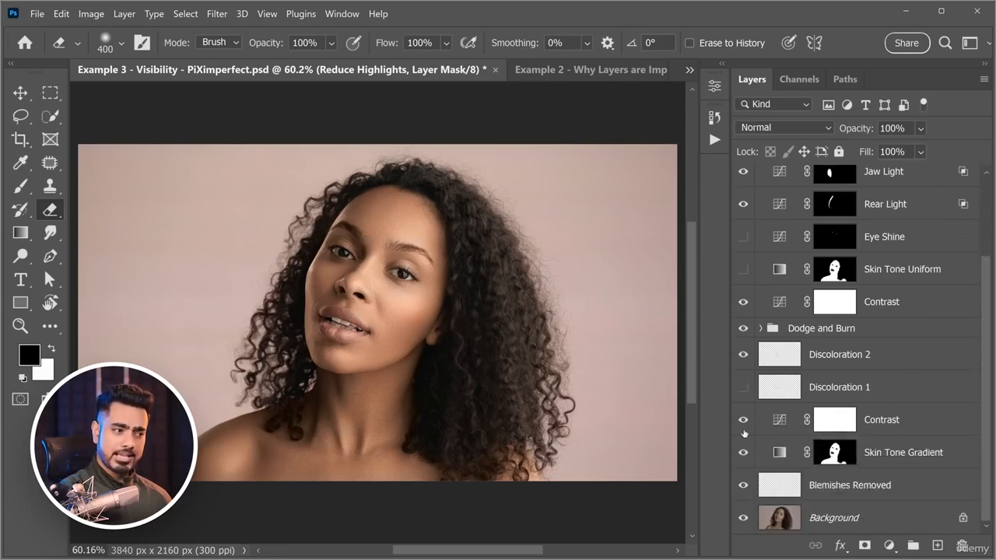
{"action": "left_click", "coordinate": [744, 486]}
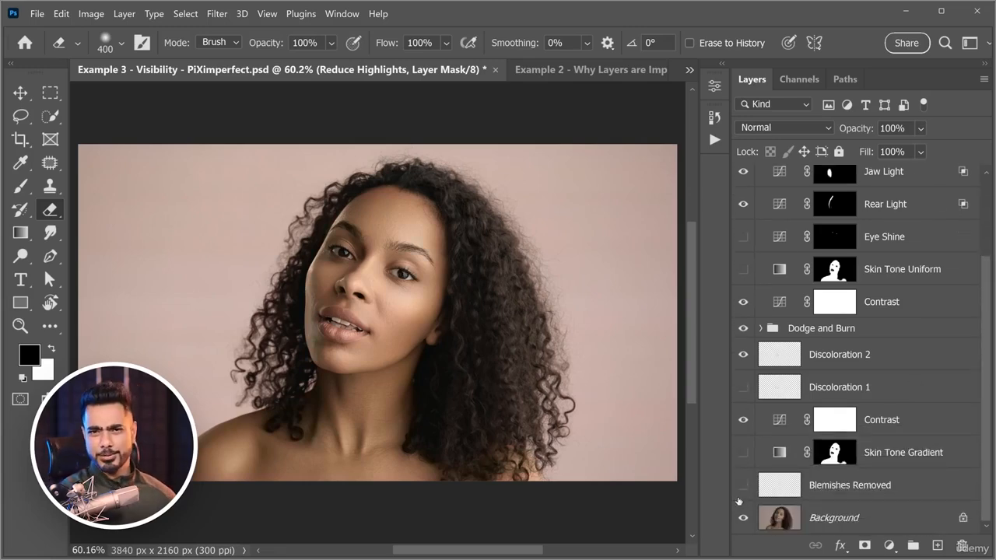
Isolate the Contrast layer above the Dodge and Burn group, and make all the other layers visible again.
{"action": "right_click", "coordinate": [743, 303]}
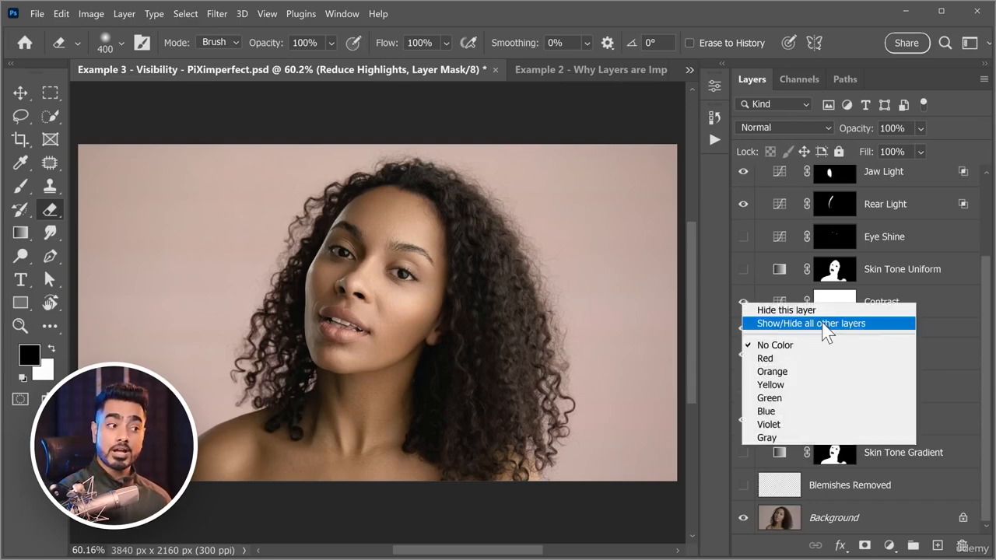
{"action": "left_click", "coordinate": [822, 325]}
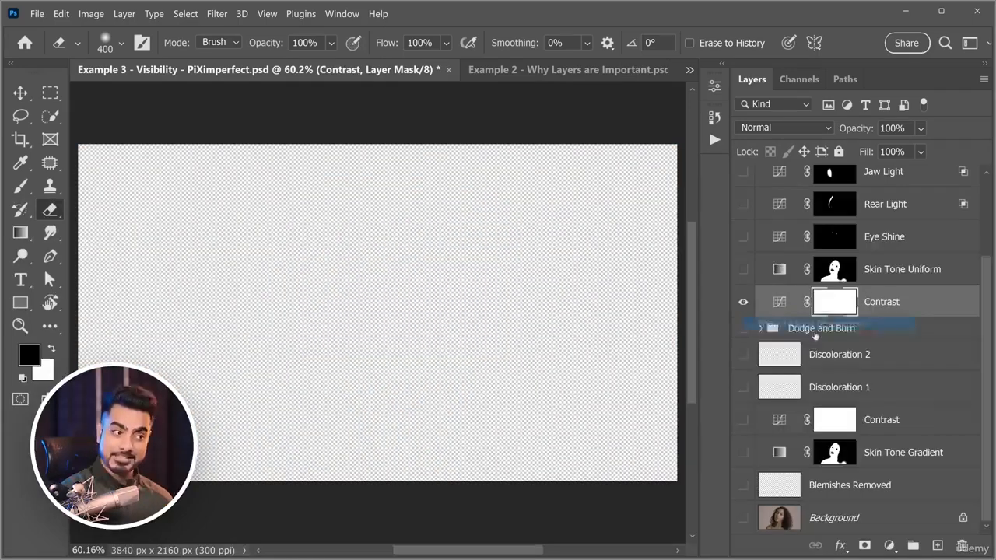
{"action": "right_click", "coordinate": [743, 302]}
{"action": "left_click", "coordinate": [781, 327]}
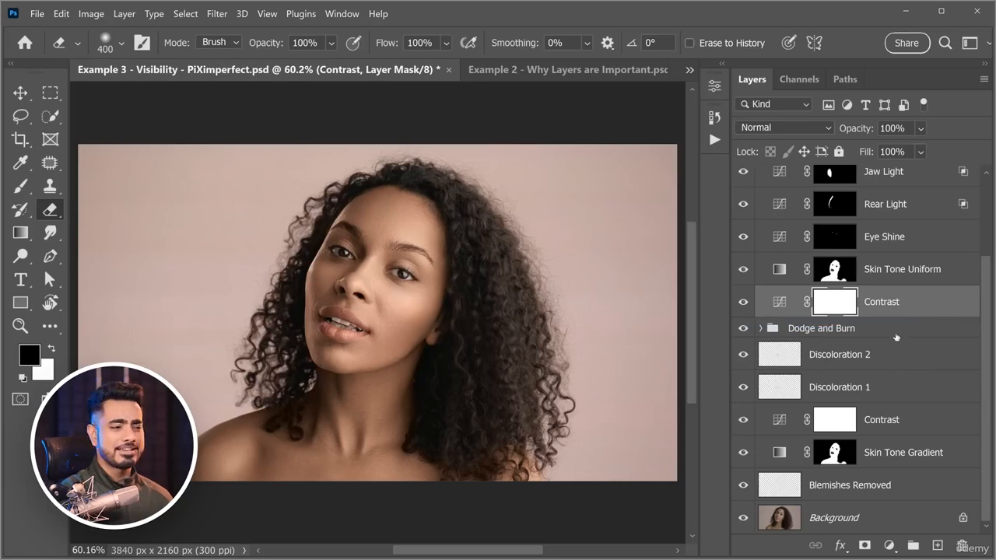
{"action": "left_click_drag", "start_coordinate": [990, 305], "coordinate": [978, 217]}
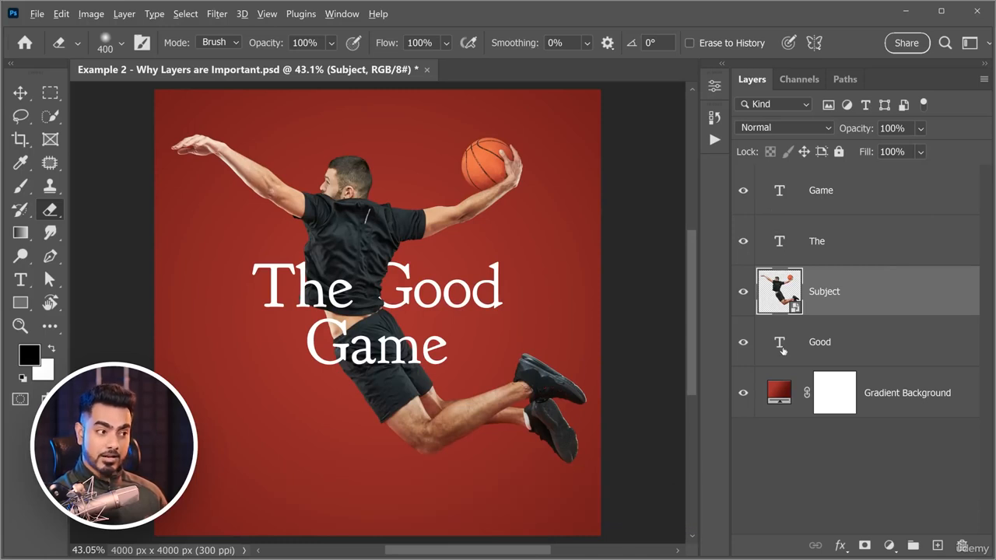
In the Example 2 poster, select the Good, Subject and Game layers one after another.
{"action": "left_click", "coordinate": [780, 346], "text": "alt"}
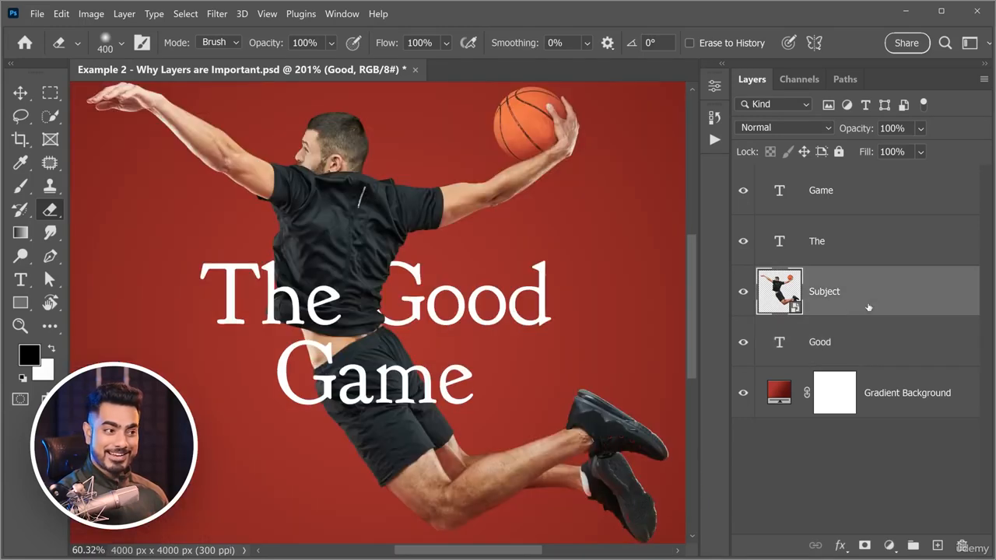
{"action": "left_click", "coordinate": [878, 293], "text": "alt"}
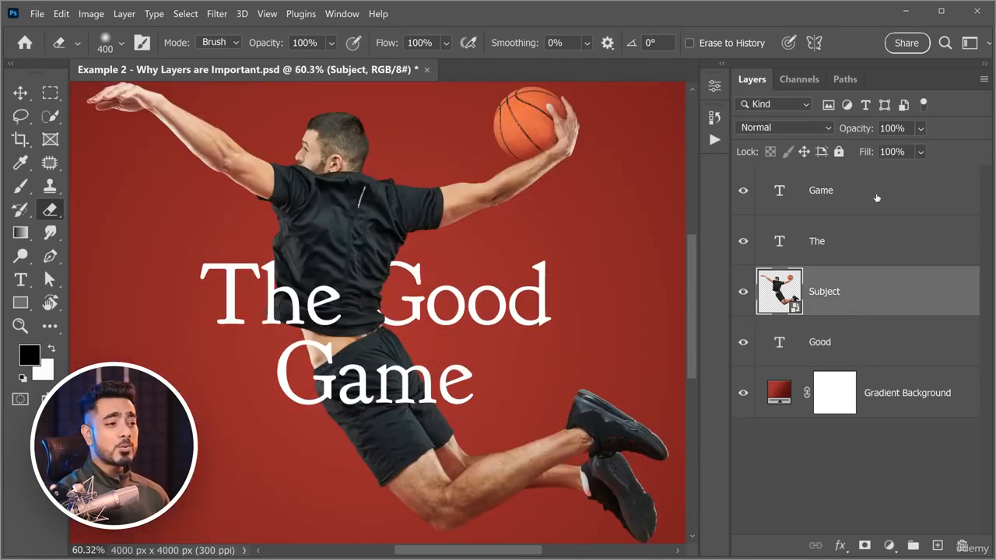
{"action": "left_click", "coordinate": [850, 209]}
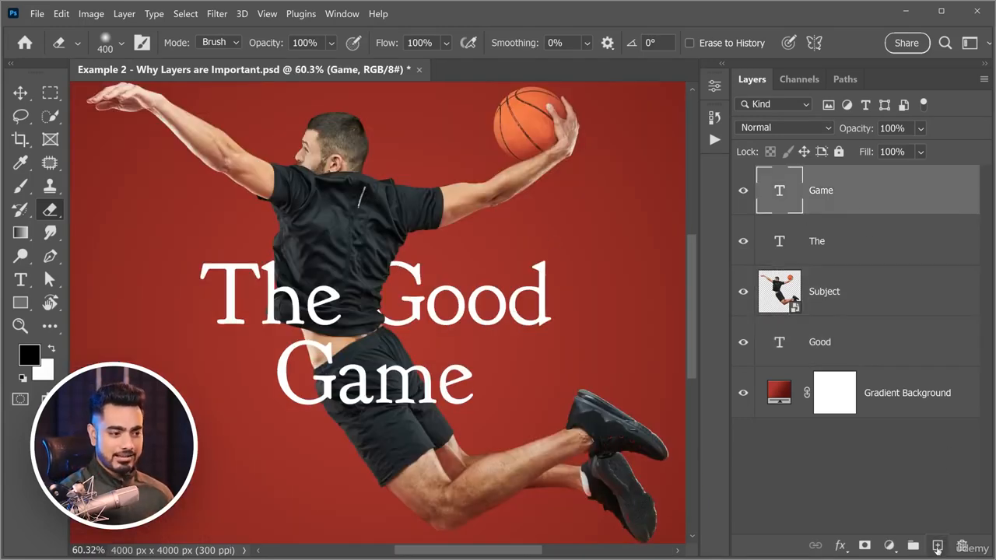
Add a new layer above the Game layer and paint on it with the black Brush over the poster.
{"action": "left_click", "coordinate": [938, 547]}
{"action": "left_click", "coordinate": [20, 186]}
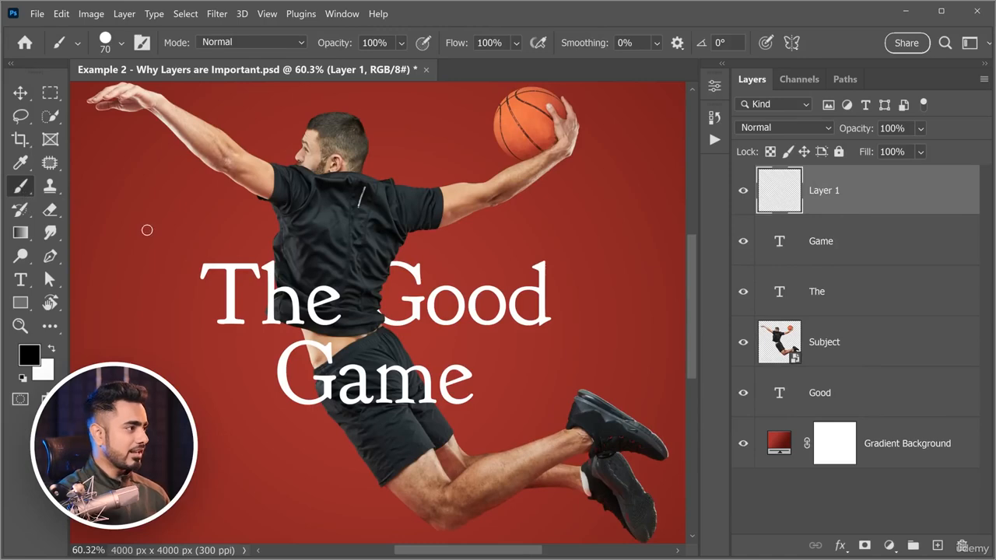
{"action": "mouse_move", "coordinate": [111, 224]}
{"action": "left_mouse_down"}
{"action": "mouse_move", "coordinate": [178, 267]}
{"action": "mouse_move", "coordinate": [259, 438]}
{"action": "left_mouse_up"}
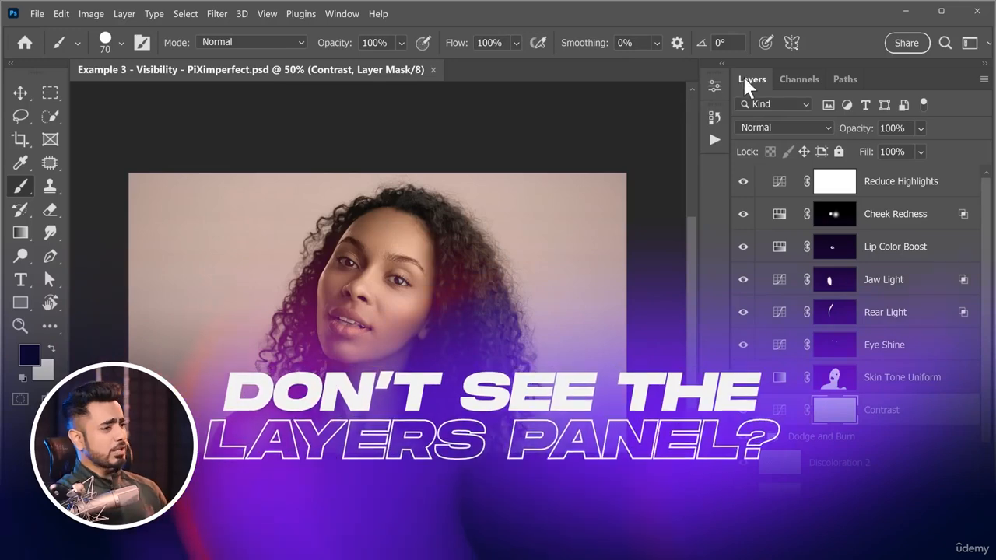
Undock and close the Layers panel, and reopen it and dock it back with Channels and Paths.
{"action": "left_click_drag", "start_coordinate": [746, 81], "coordinate": [605, 133]}
{"action": "left_click", "coordinate": [630, 120]}
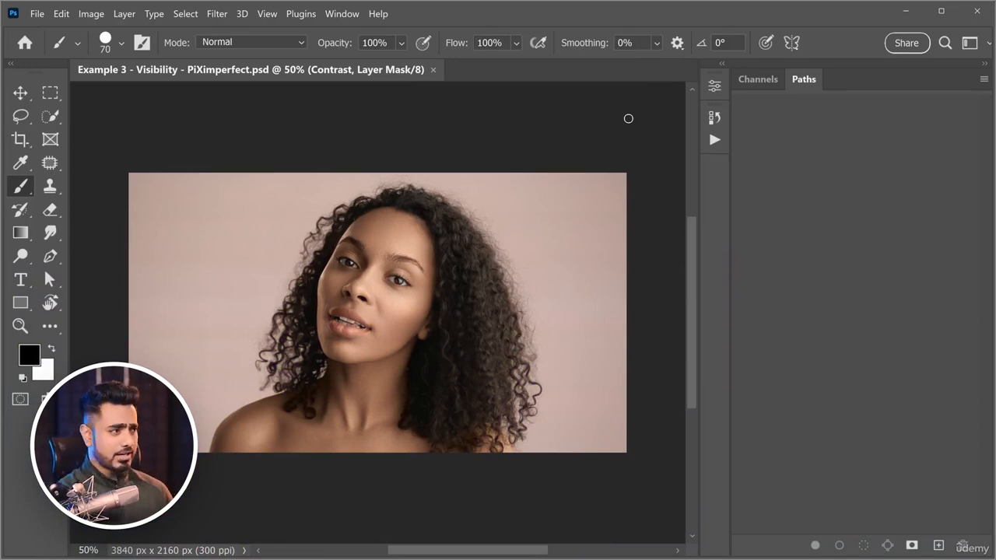
{"action": "left_click", "coordinate": [343, 13]}
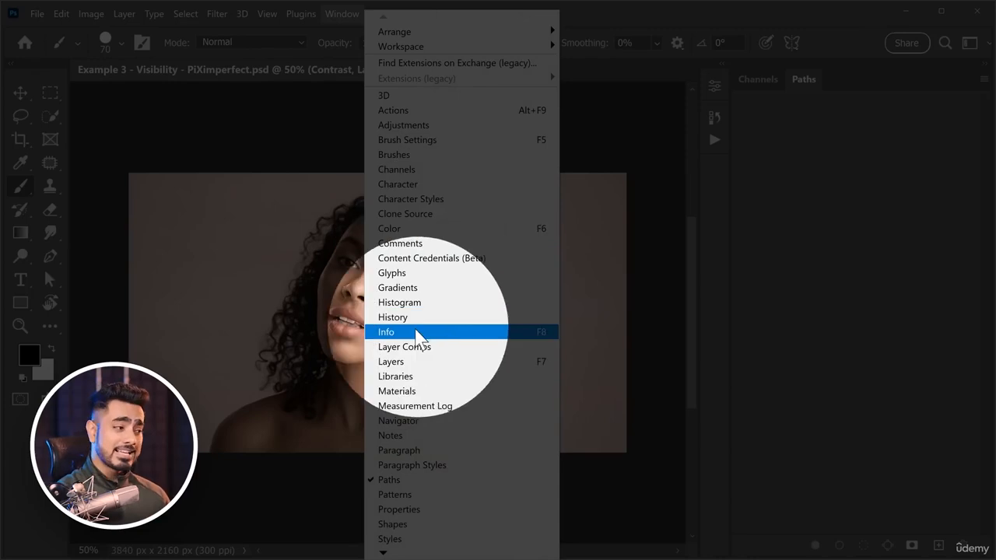
{"action": "left_click", "coordinate": [406, 365]}
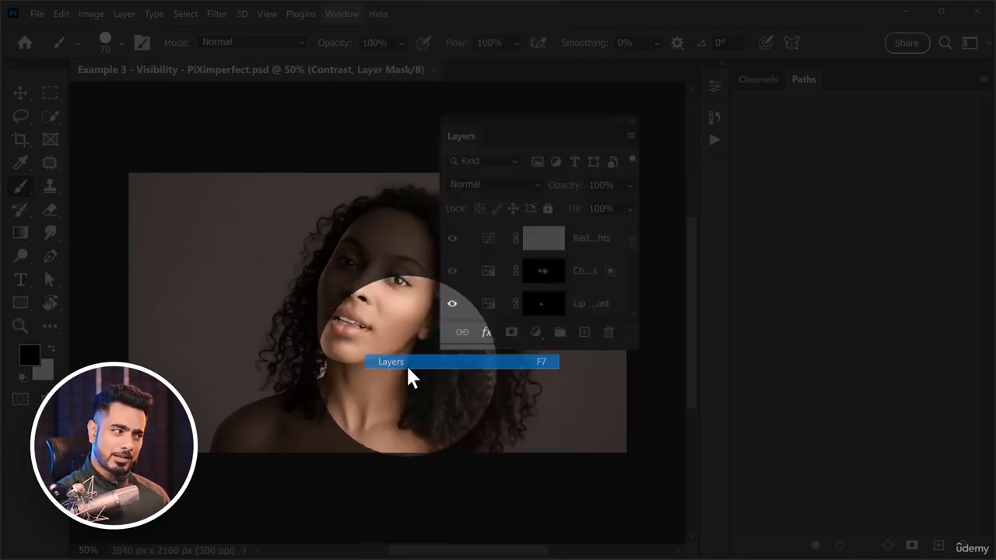
{"action": "left_click_drag", "start_coordinate": [460, 140], "coordinate": [842, 86]}
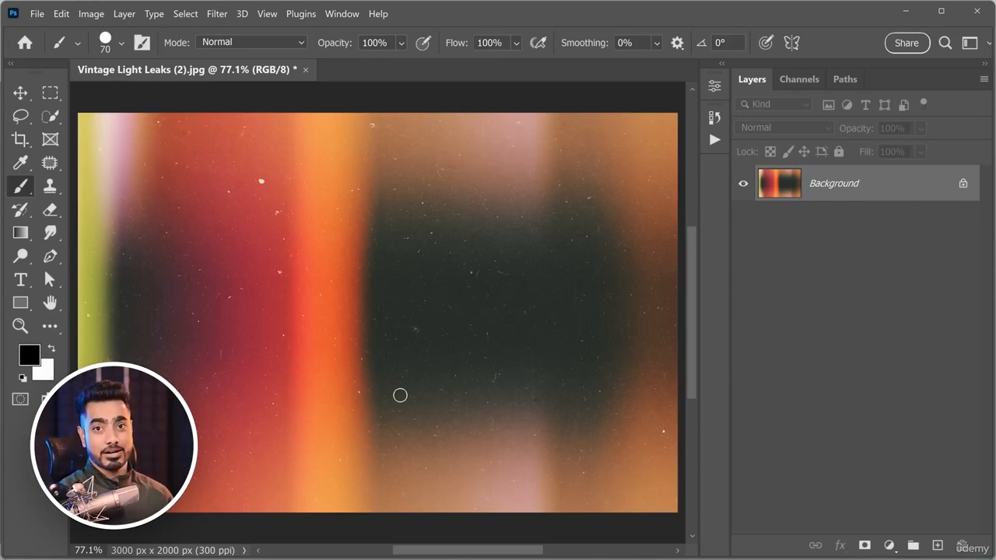
Place the Example photo from File Explorer into the Vintage Light Leaks (2).jpg document as a new layer.
{"action": "mouse_move", "coordinate": [152, 556]}
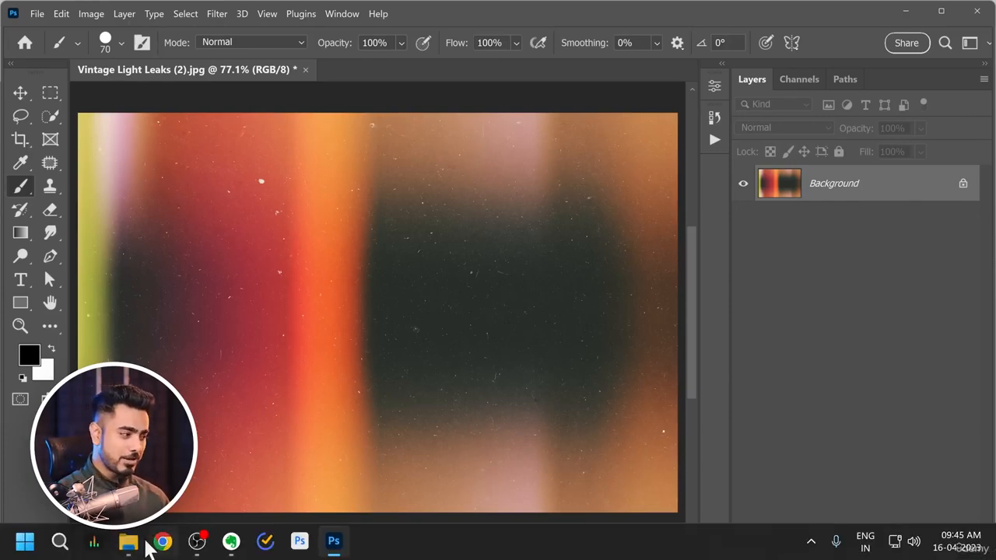
{"action": "left_click", "coordinate": [128, 543]}
{"action": "left_click_drag", "start_coordinate": [238, 164], "coordinate": [398, 305]}
{"action": "key", "text": "Return"}
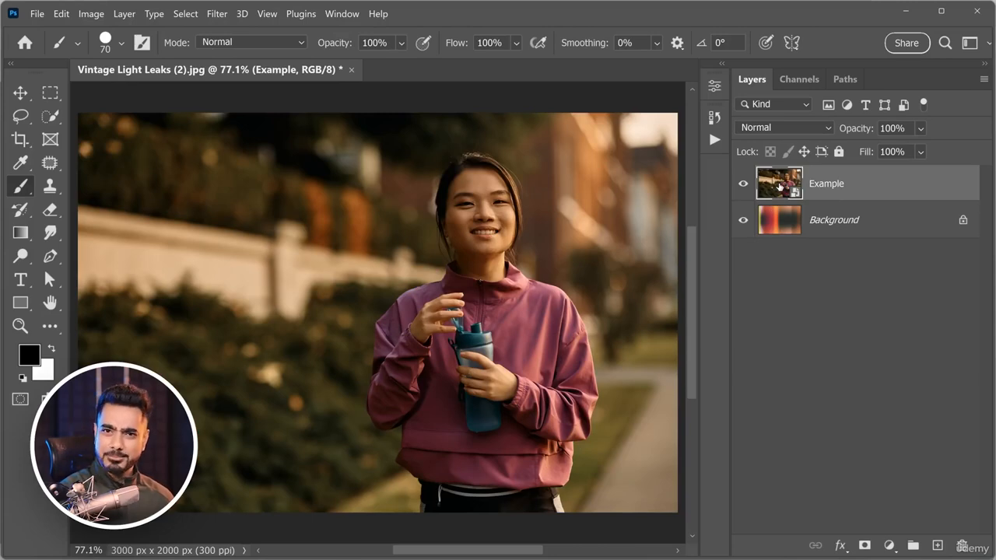
Rename the Example layer as Subject.
{"action": "double_click", "coordinate": [827, 186]}
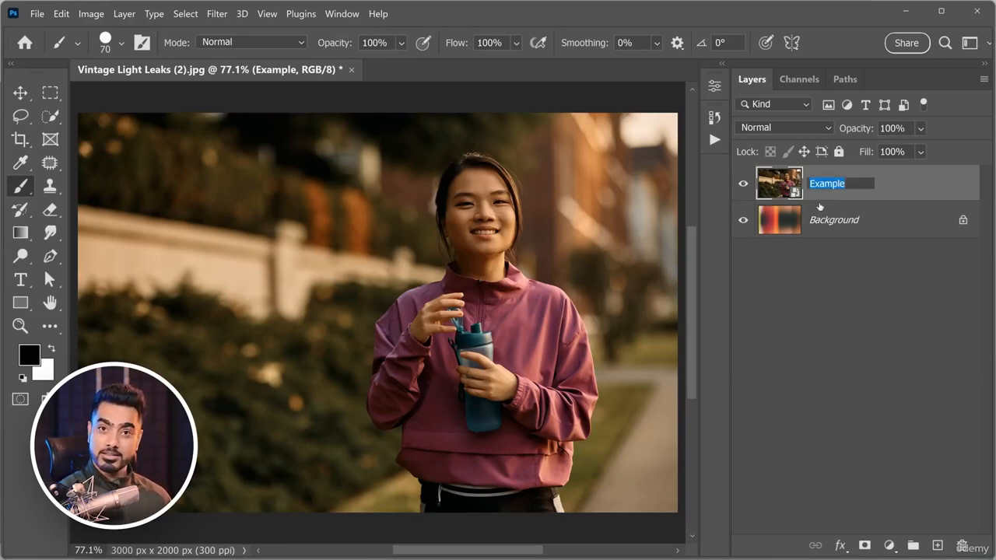
{"action": "type", "text": "Subject"}
{"action": "key", "text": "Return"}
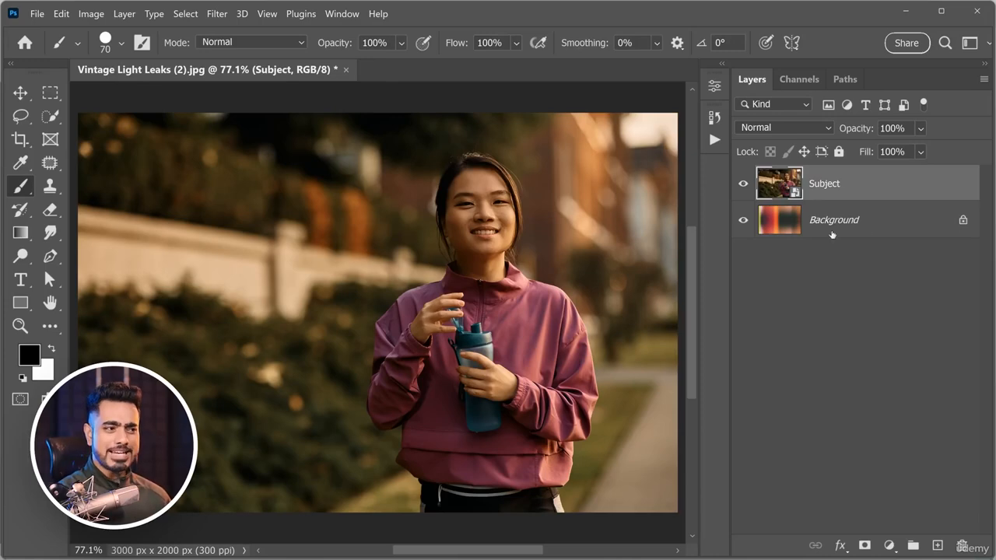
Open and cancel the conversion of Background into a regular layer, and try to move Background above Subject.
{"action": "double_click", "coordinate": [833, 221]}
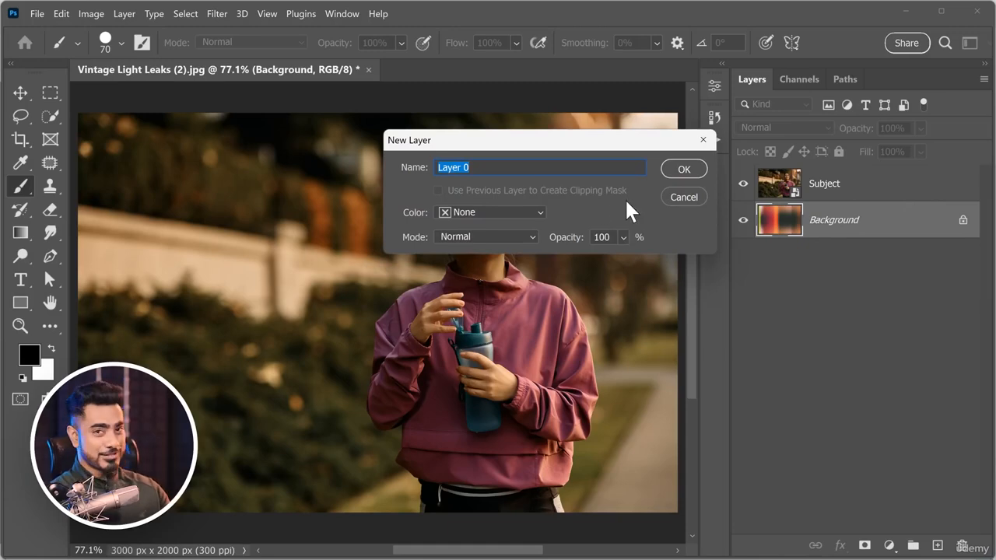
{"action": "left_click", "coordinate": [689, 197]}
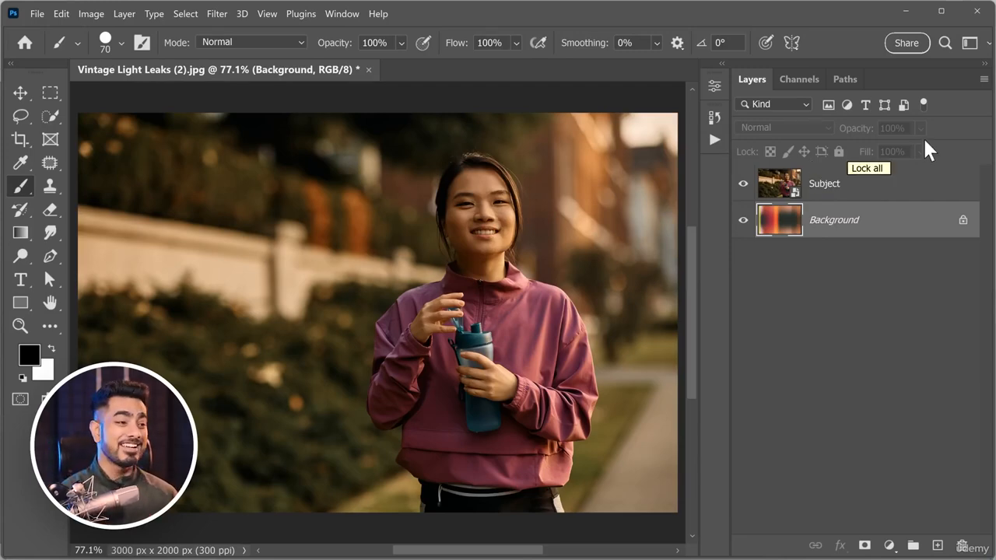
{"action": "left_click_drag", "start_coordinate": [857, 224], "coordinate": [825, 165]}
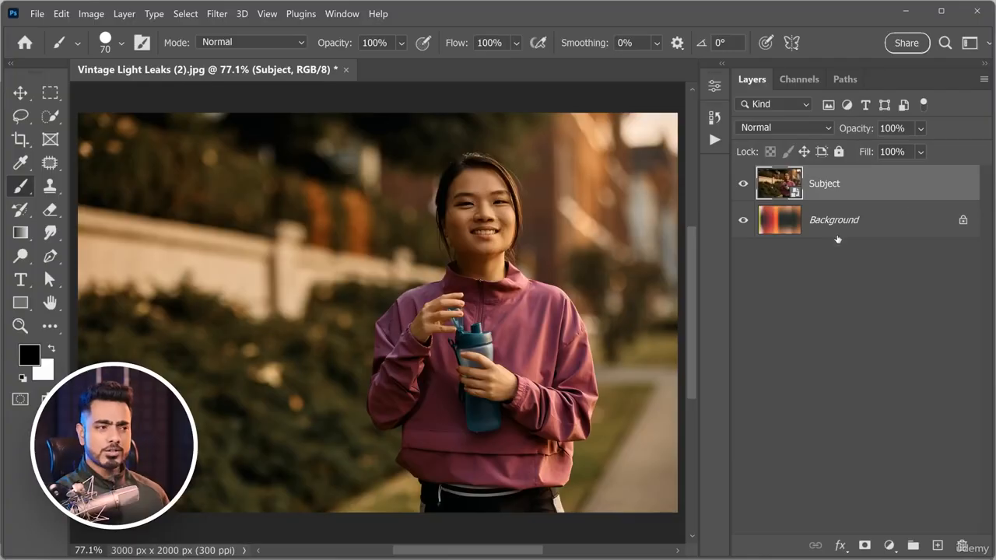
Hide the Subject layer, erase a wavy stroke across the Background layer with the Eraser, and undo the stroke.
{"action": "left_click", "coordinate": [852, 226]}
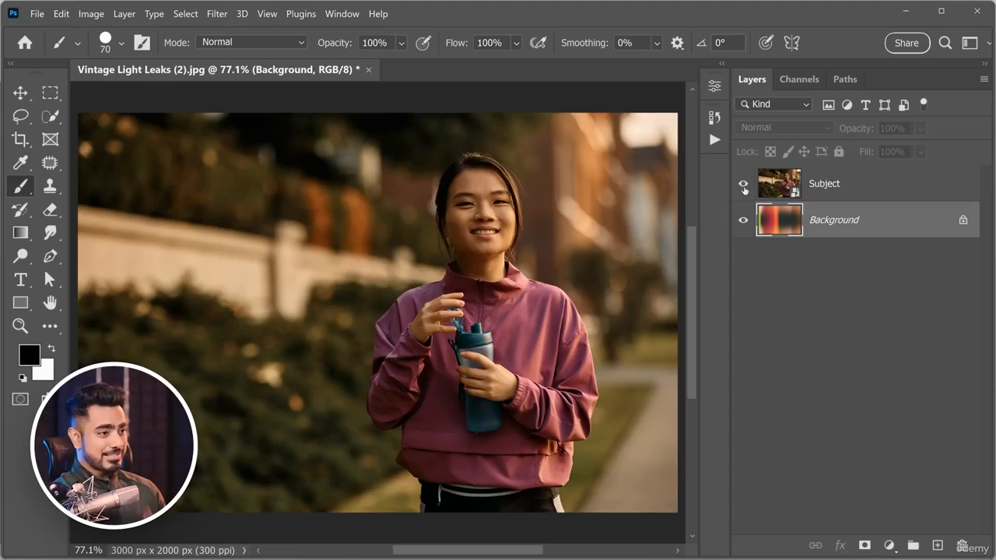
{"action": "left_click", "coordinate": [743, 185]}
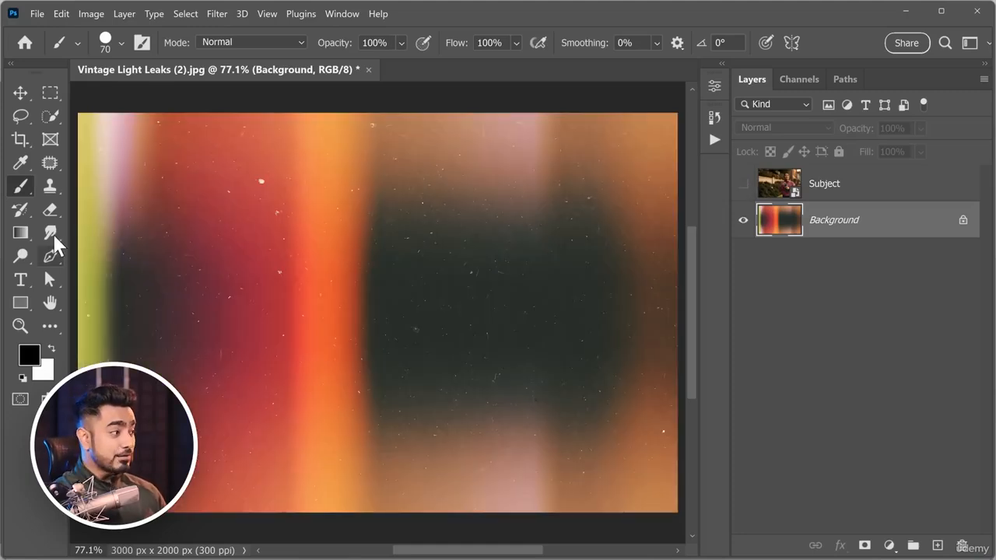
{"action": "left_click", "coordinate": [49, 213]}
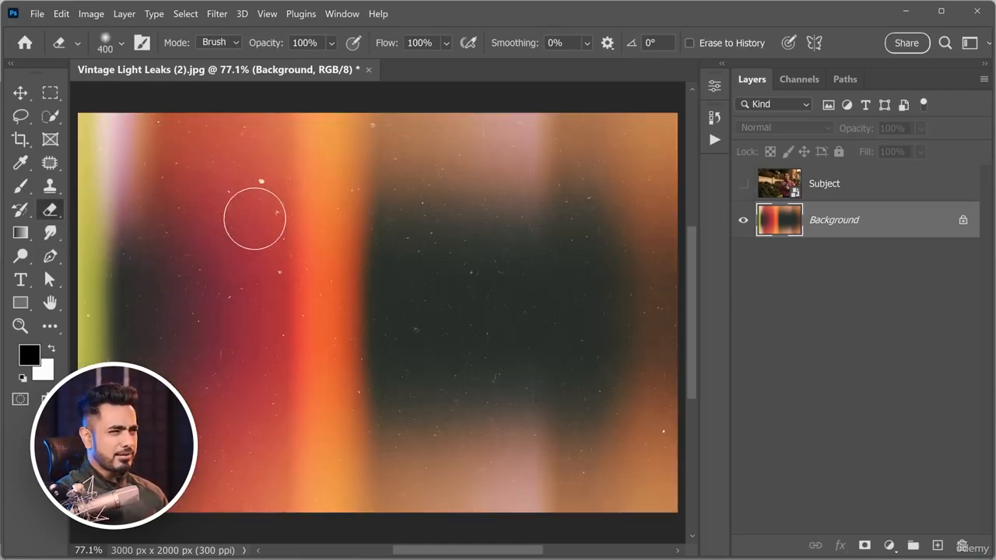
{"action": "mouse_move", "coordinate": [246, 187]}
{"action": "left_mouse_down"}
{"action": "mouse_move", "coordinate": [240, 318]}
{"action": "mouse_move", "coordinate": [360, 396]}
{"action": "mouse_move", "coordinate": [528, 378]}
{"action": "mouse_move", "coordinate": [514, 307]}
{"action": "left_mouse_up"}
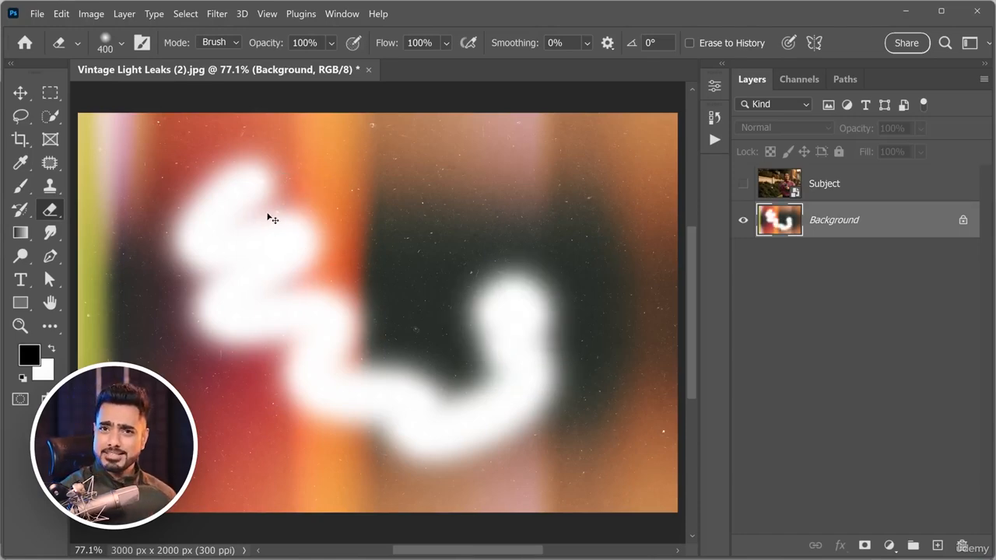
{"action": "key", "text": "ctrl+z"}
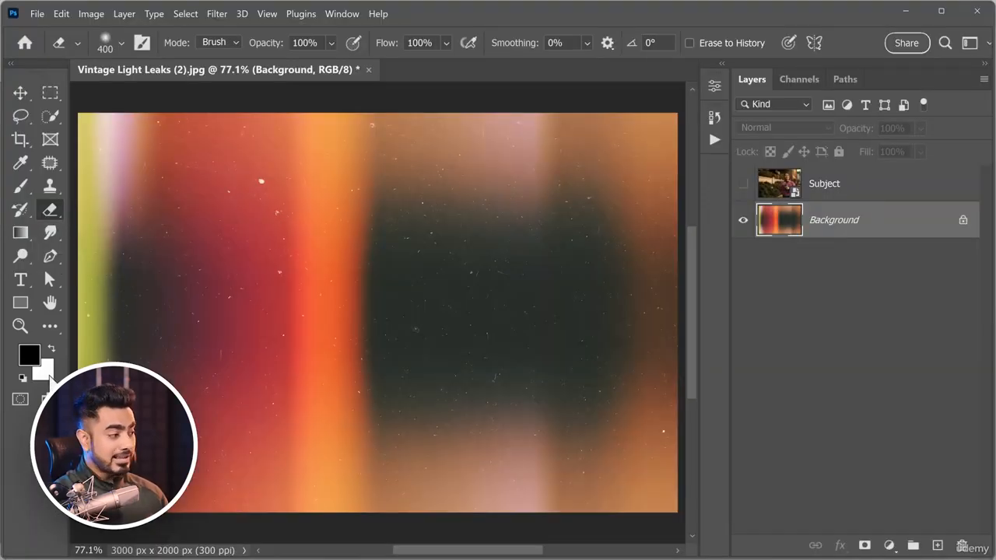
Set the background color to bright red, erase a stroke across the Background layer, and undo the stroke.
{"action": "left_click", "coordinate": [47, 377]}
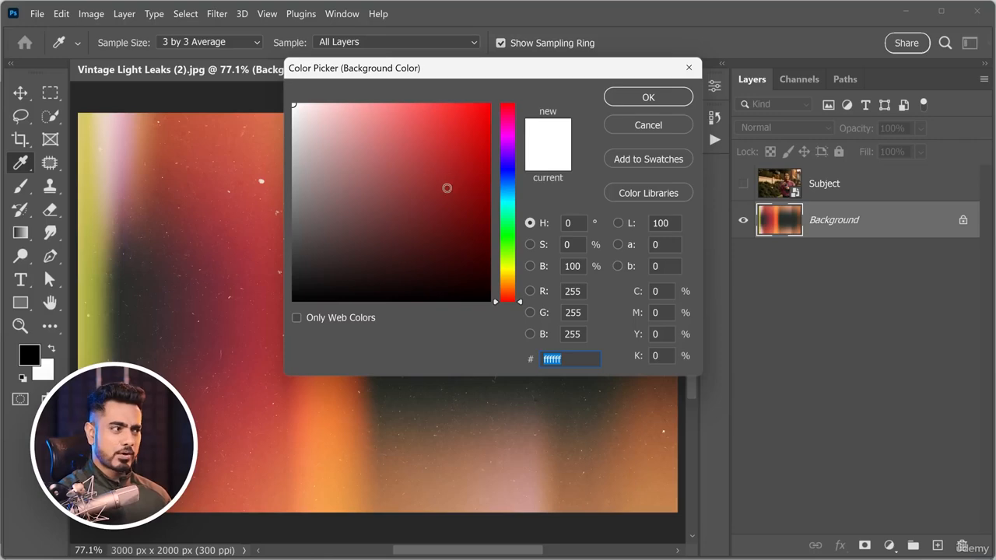
{"action": "left_click_drag", "start_coordinate": [444, 174], "coordinate": [459, 102]}
{"action": "left_click", "coordinate": [649, 98]}
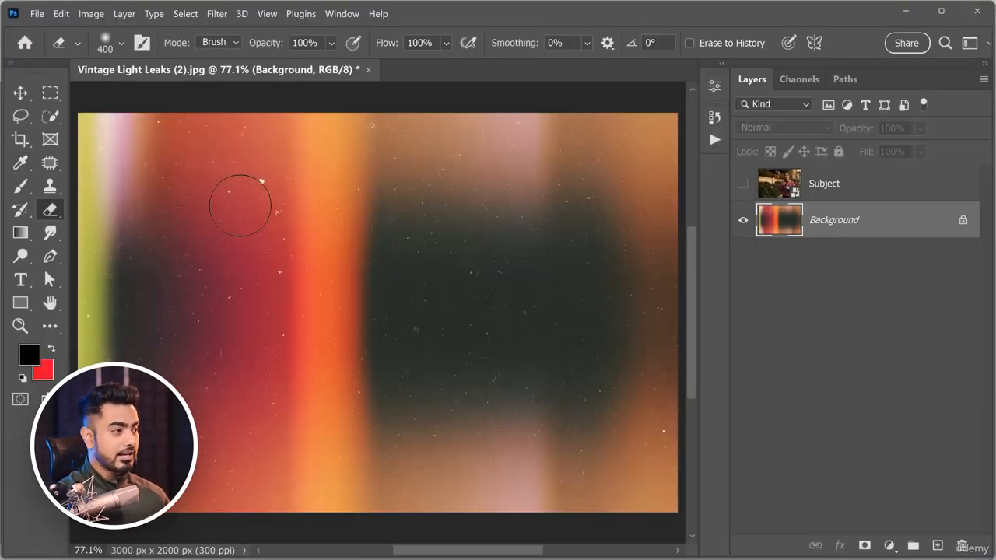
{"action": "mouse_move", "coordinate": [240, 205]}
{"action": "left_mouse_down"}
{"action": "mouse_move", "coordinate": [203, 285]}
{"action": "mouse_move", "coordinate": [341, 310]}
{"action": "mouse_move", "coordinate": [492, 398]}
{"action": "mouse_move", "coordinate": [628, 407]}
{"action": "left_mouse_up"}
{"action": "key", "text": "ctrl+z"}
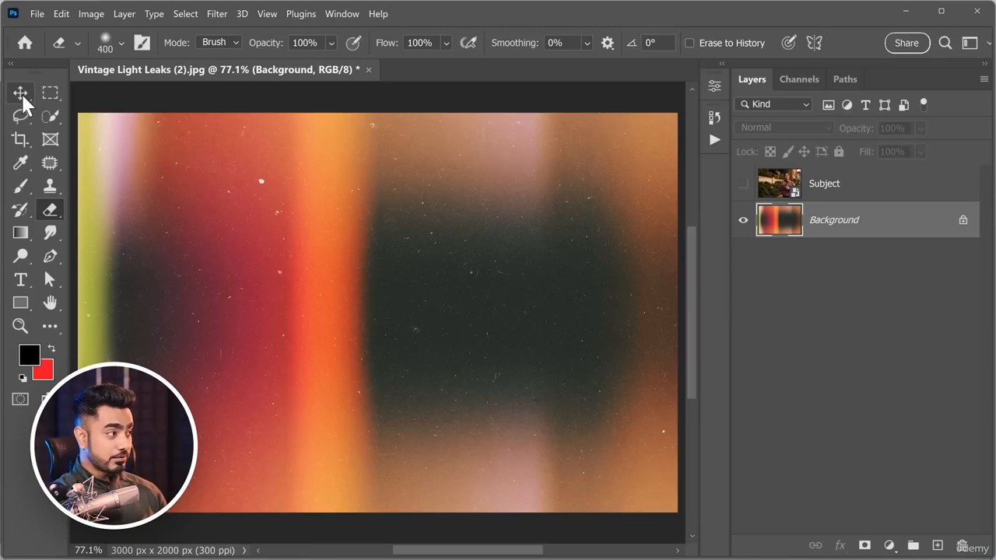
Try to move the Background layer with the Move tool, and unlock it and undo the unlocking.
{"action": "left_click", "coordinate": [20, 93]}
{"action": "left_click", "coordinate": [570, 207]}
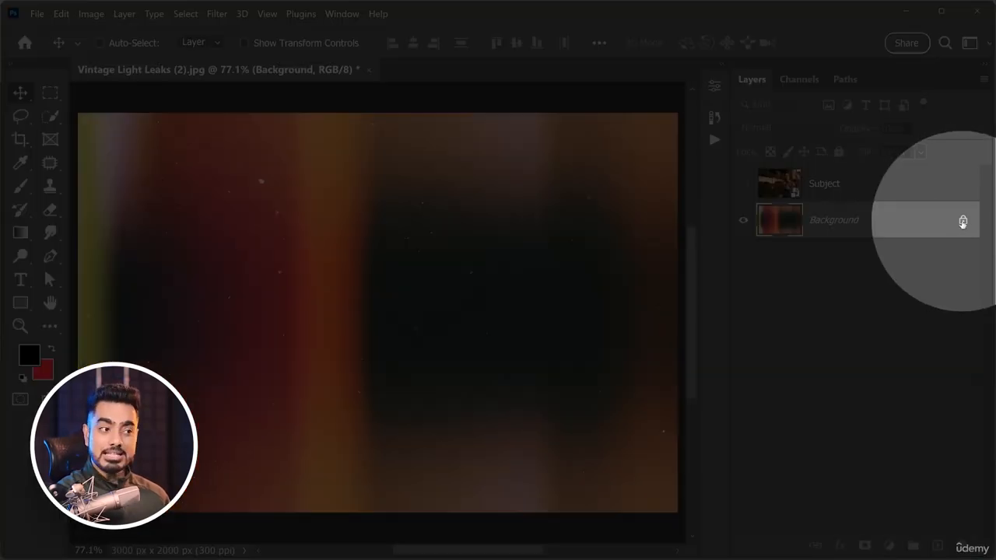
{"action": "left_click", "coordinate": [963, 222]}
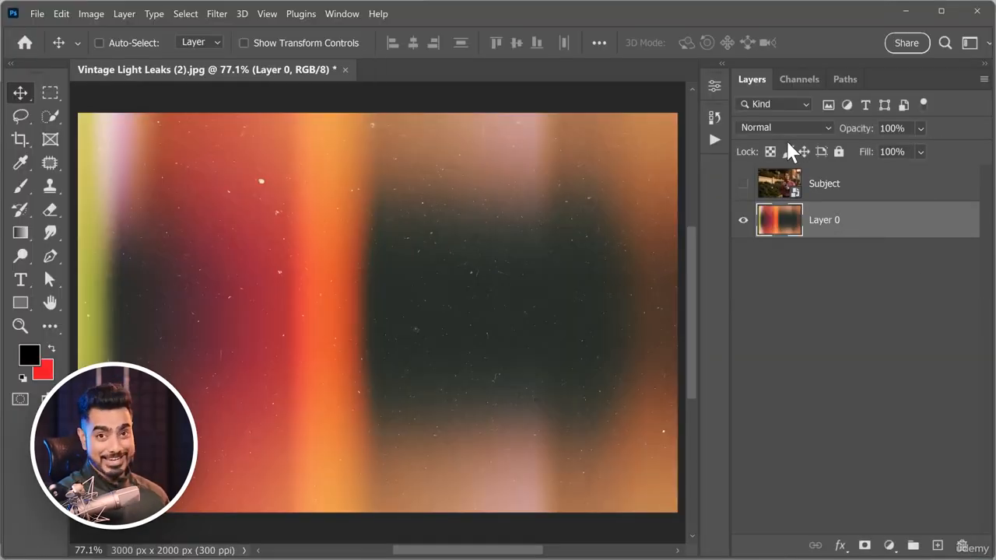
{"action": "key", "text": "ctrl+z"}
Convert Background into a regular layer named Light Leak, and show and select the Subject layer.
{"action": "double_click", "coordinate": [787, 213]}
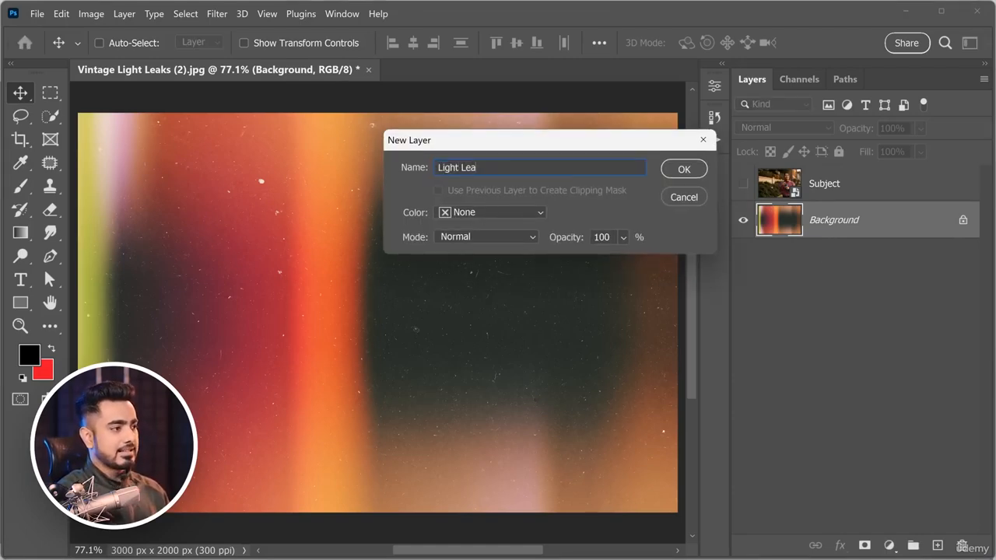
{"action": "left_click", "coordinate": [685, 171]}
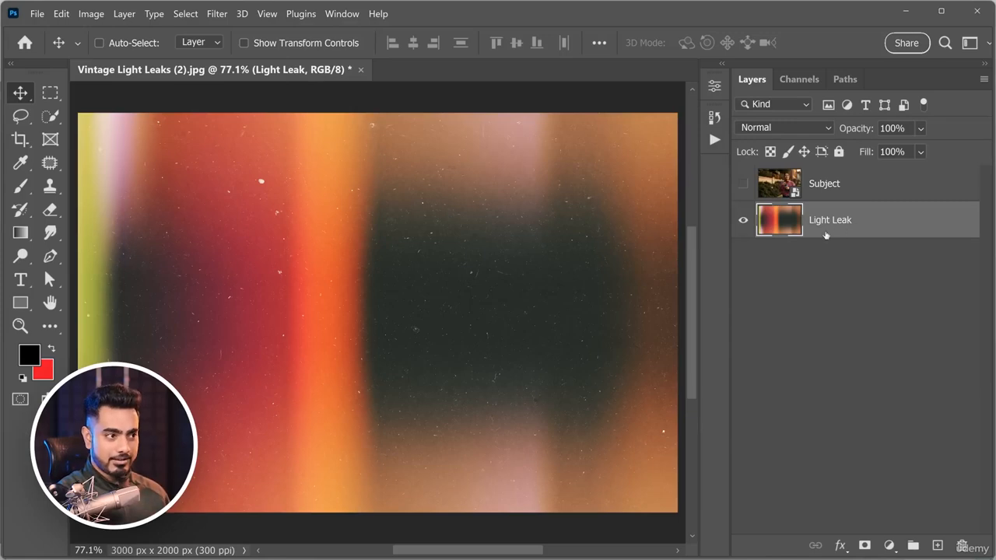
{"action": "left_click", "coordinate": [851, 194]}
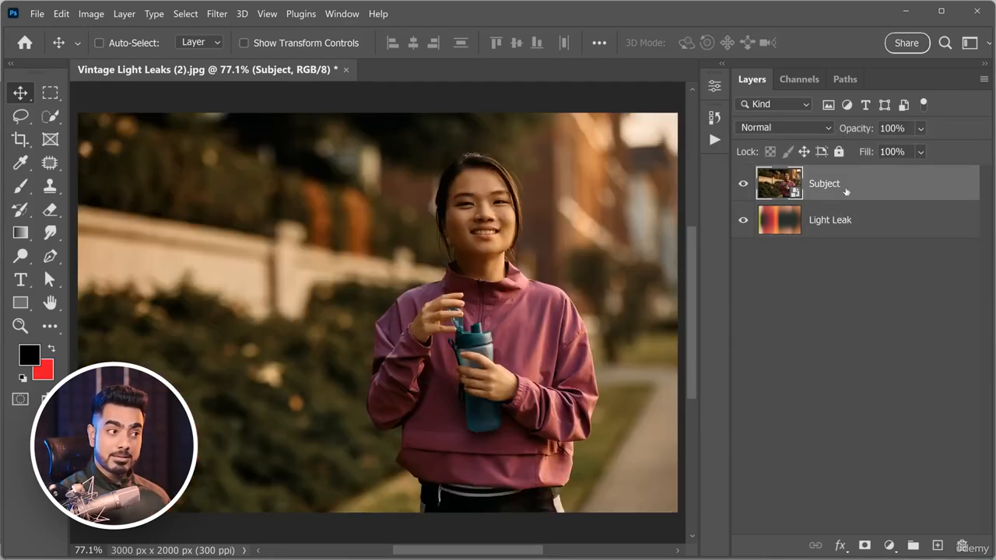
Move the Subject layer below Light Leak and select the Light Leak layer.
{"action": "left_click_drag", "start_coordinate": [845, 193], "coordinate": [855, 261]}
{"action": "left_click", "coordinate": [843, 190]}
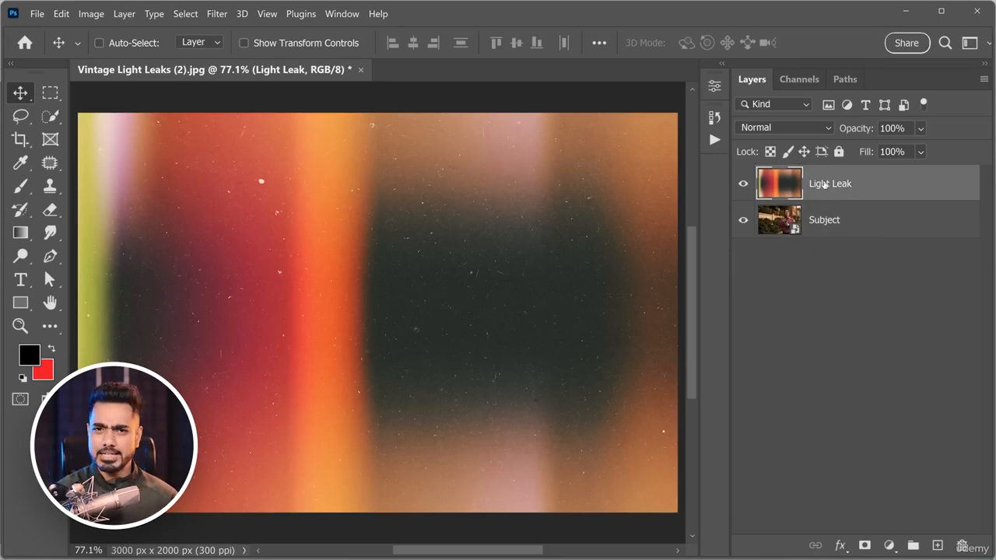
{"action": "left_click_drag", "start_coordinate": [852, 131], "coordinate": [935, 122]}
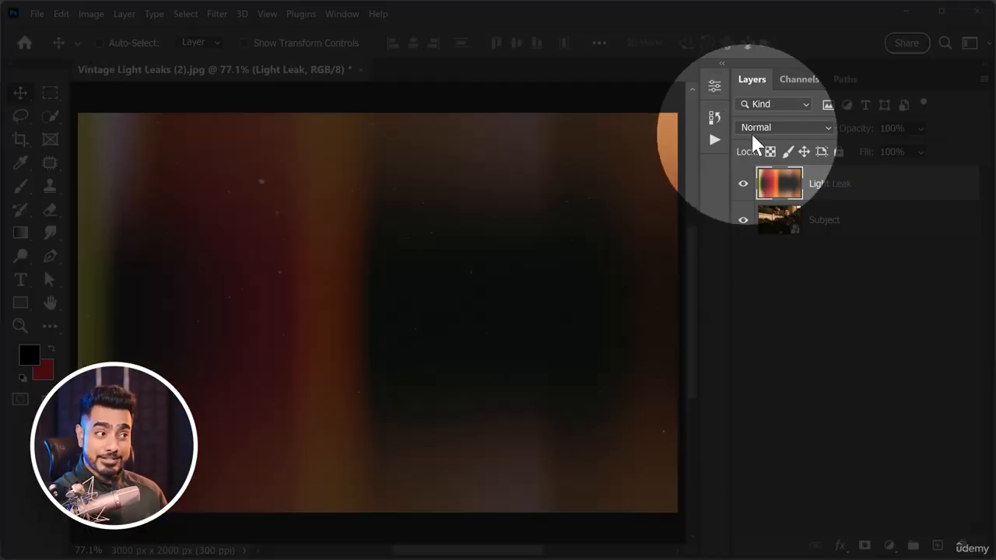
Set the Light Leak layer's blend mode to Screen and slightly reduce its opacity.
{"action": "left_click", "coordinate": [792, 130]}
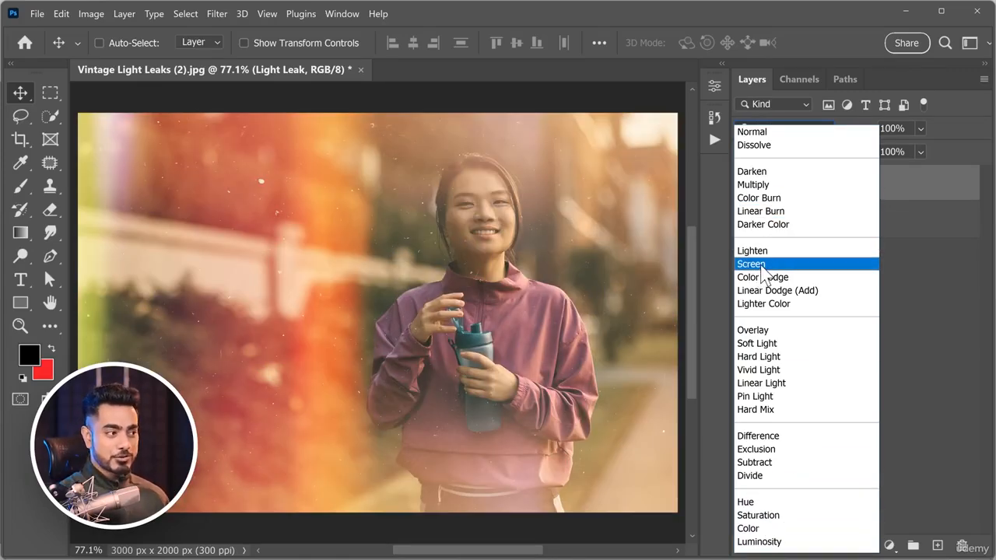
{"action": "left_click", "coordinate": [751, 265]}
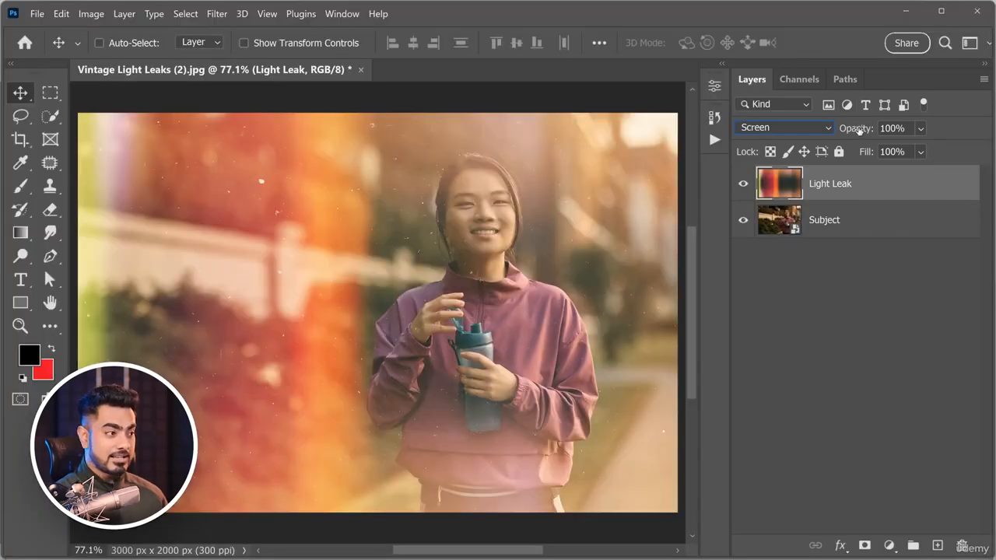
{"action": "left_click_drag", "start_coordinate": [859, 130], "coordinate": [850, 133]}
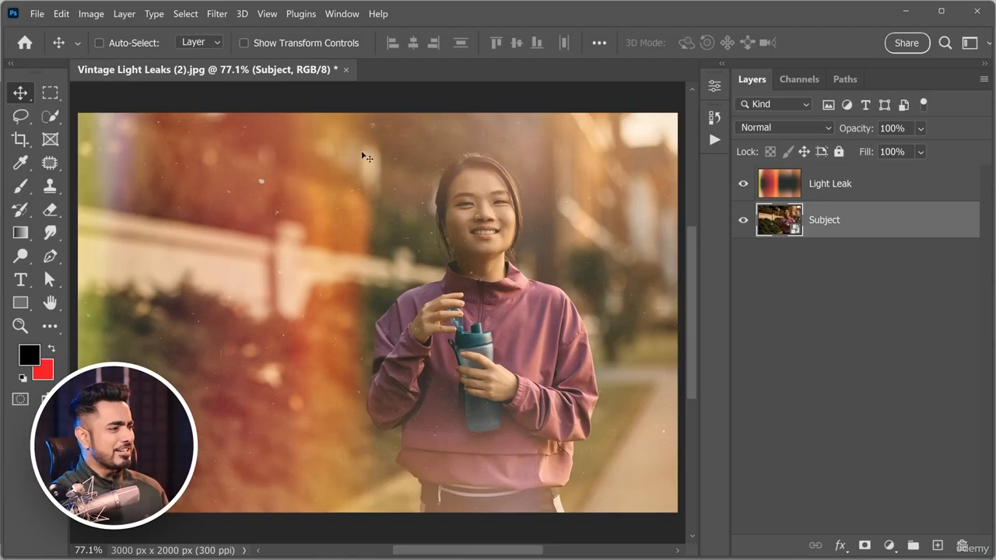
Move the Subject layer with the Move tool and undo the move, and convert Subject into the Background layer.
{"action": "left_click_drag", "start_coordinate": [313, 183], "coordinate": [260, 300]}
{"action": "key", "text": "ctrl+z"}
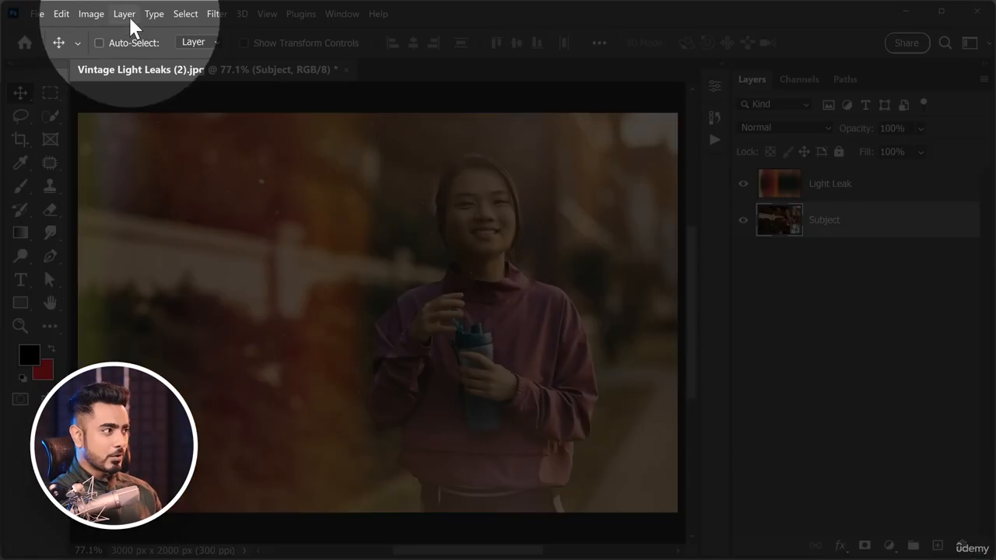
{"action": "left_click", "coordinate": [126, 14]}
{"action": "mouse_move", "coordinate": [256, 15]}
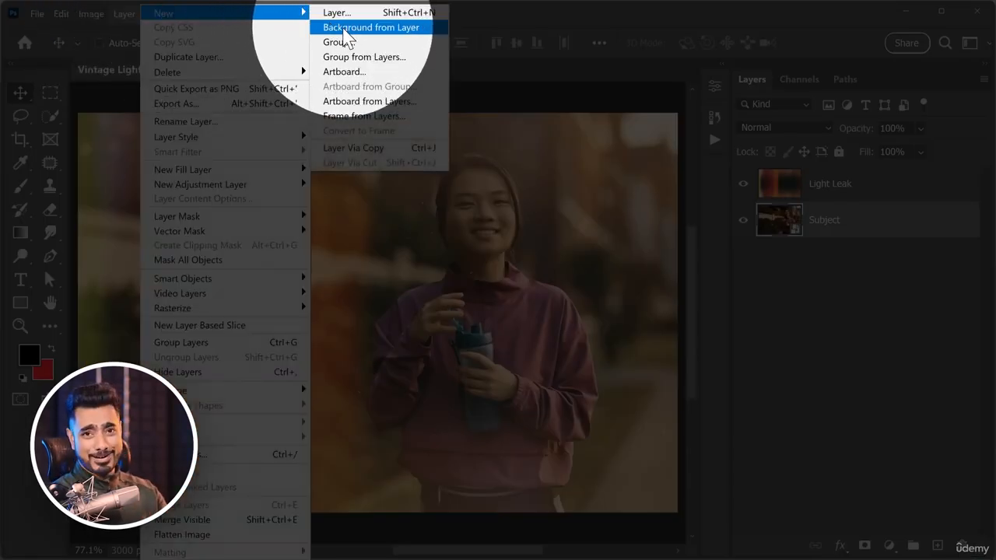
{"action": "left_click", "coordinate": [348, 30]}
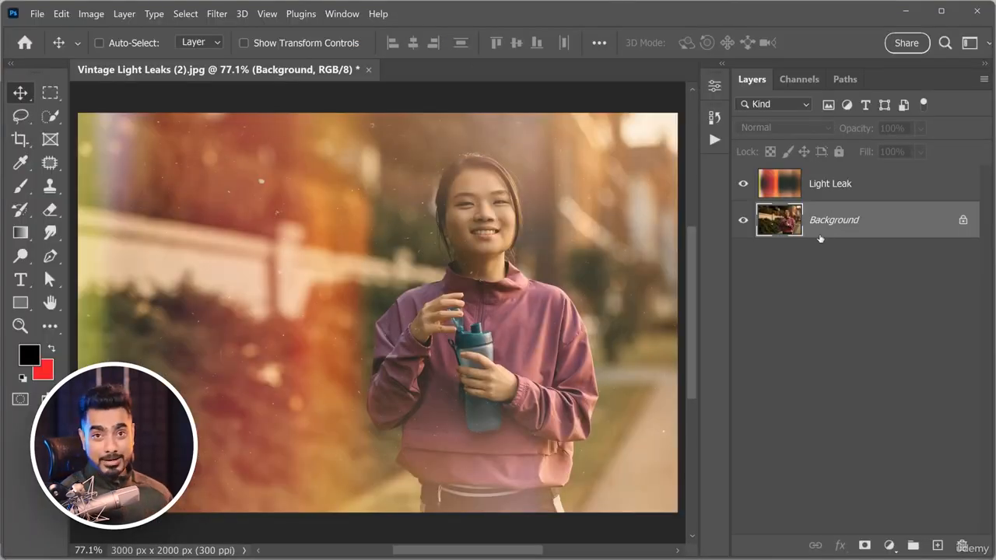
Try to move the Background layer, and erase a curving stroke across it and undo the stroke.
{"action": "left_click_drag", "start_coordinate": [564, 188], "coordinate": [369, 303]}
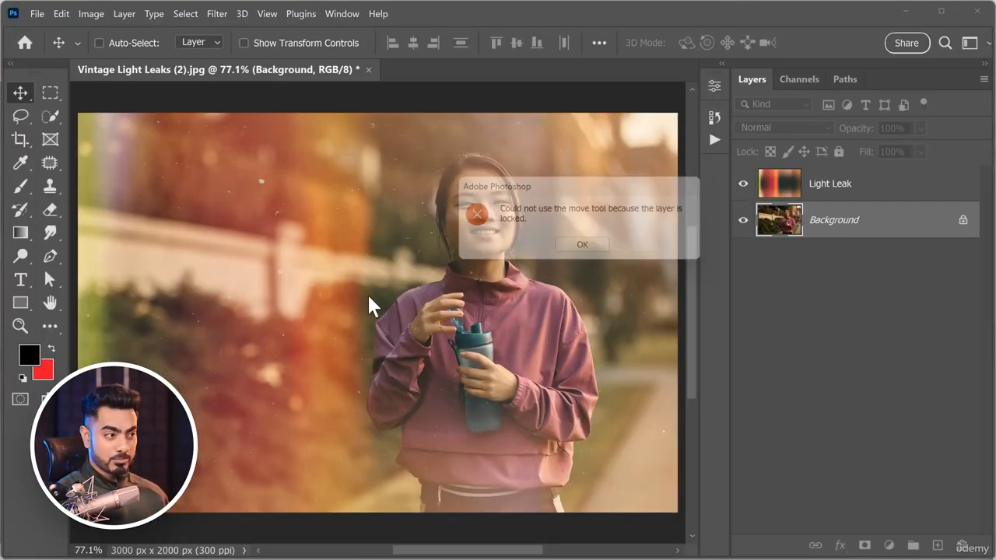
{"action": "left_click", "coordinate": [589, 251]}
{"action": "left_click", "coordinate": [50, 210]}
{"action": "mouse_move", "coordinate": [307, 198]}
{"action": "left_mouse_down"}
{"action": "mouse_move", "coordinate": [388, 337]}
{"action": "mouse_move", "coordinate": [432, 467]}
{"action": "left_mouse_up"}
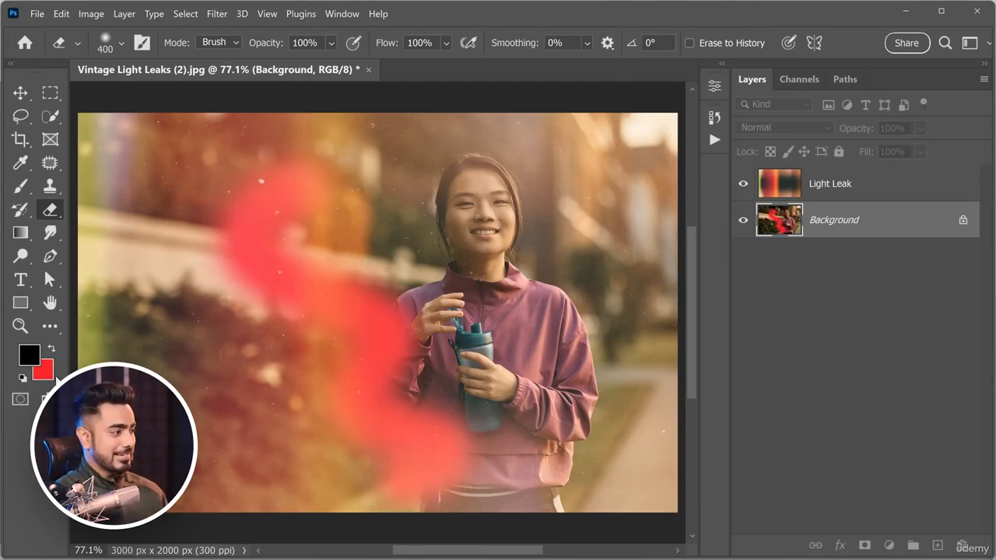
{"action": "key", "text": "ctrl+z"}
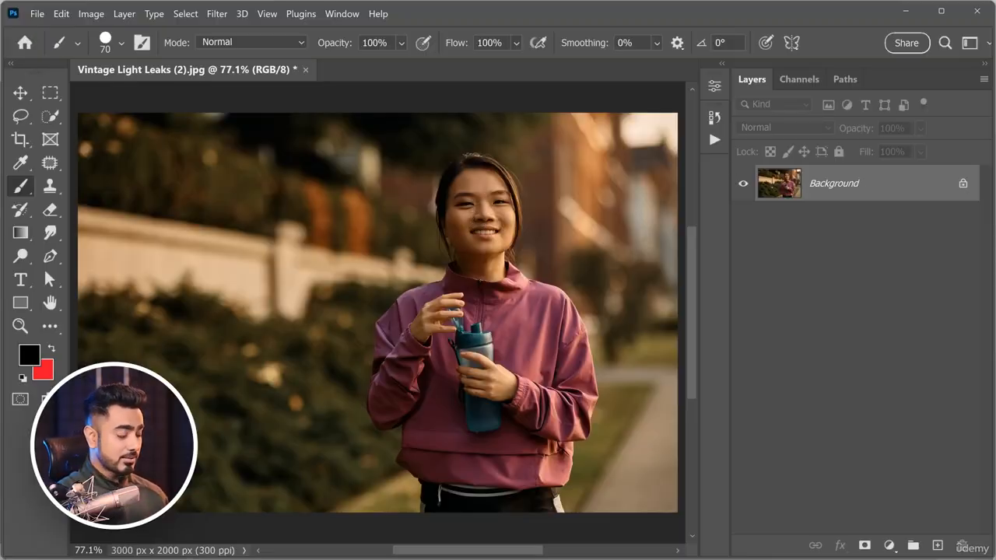
Place Vintage Light Leaks (2).jpg from File Explorer above the Background portrait, enlarge it slightly, and commit the placement.
{"action": "left_click", "coordinate": [128, 541]}
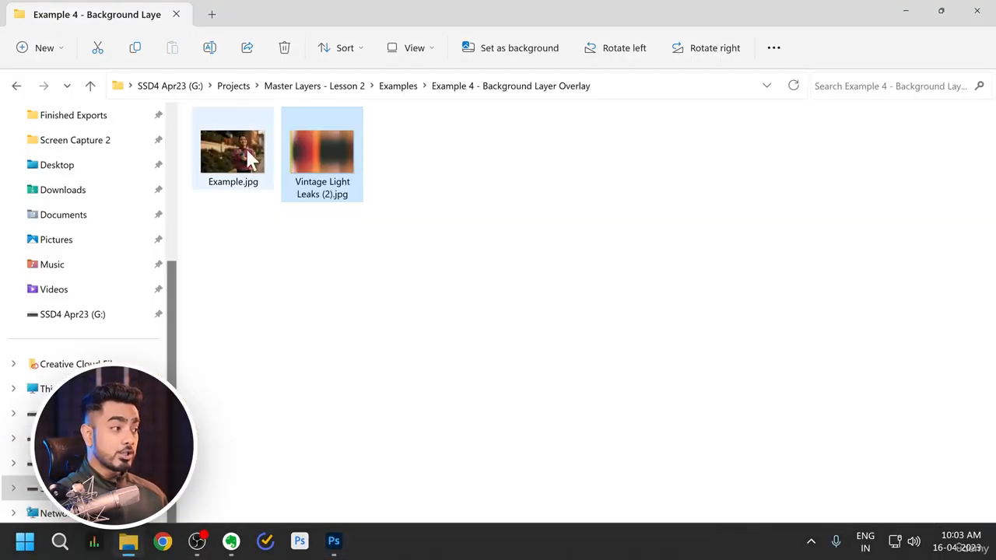
{"action": "left_click_drag", "start_coordinate": [340, 182], "coordinate": [355, 313]}
{"action": "scroll", "coordinate": [612, 374], "scroll_direction": "down", "scroll_amount": 3}
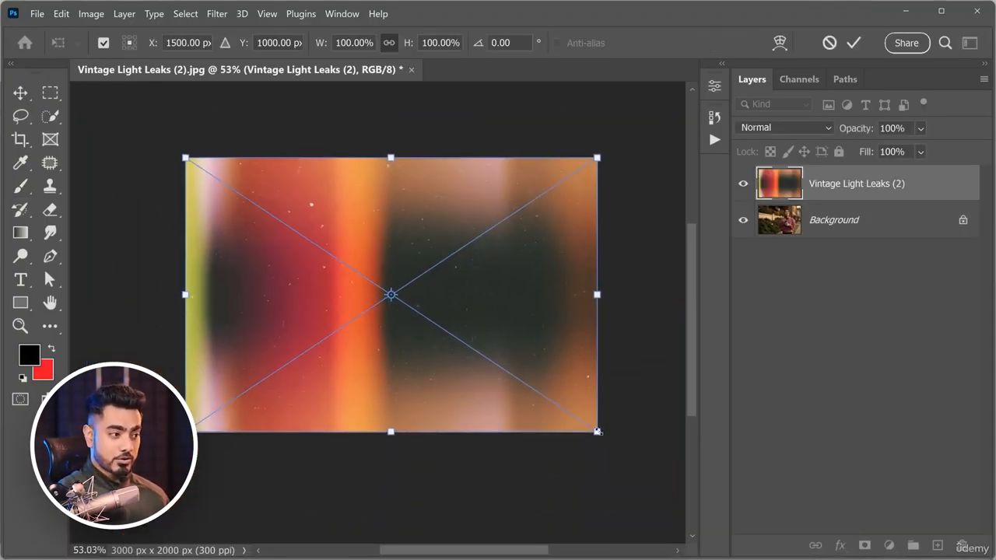
{"action": "left_click_drag", "start_coordinate": [598, 432], "coordinate": [605, 437]}
{"action": "key", "text": "Return"}
{"action": "key", "text": "ctrl+0"}
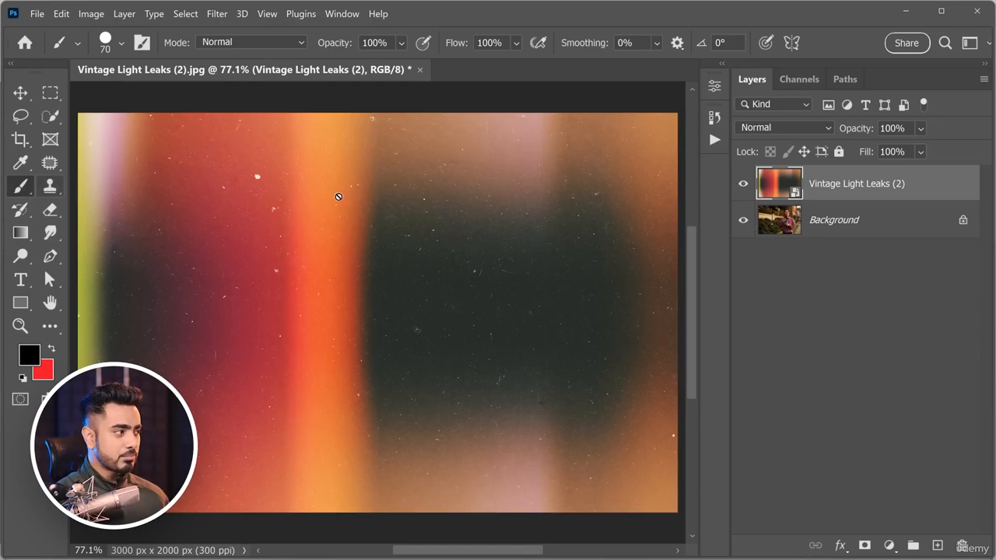
Try the Brush and Smudge tools on the Vintage Light Leaks (2) smart object, declining to rasterize it each time.
{"action": "left_click", "coordinate": [338, 197]}
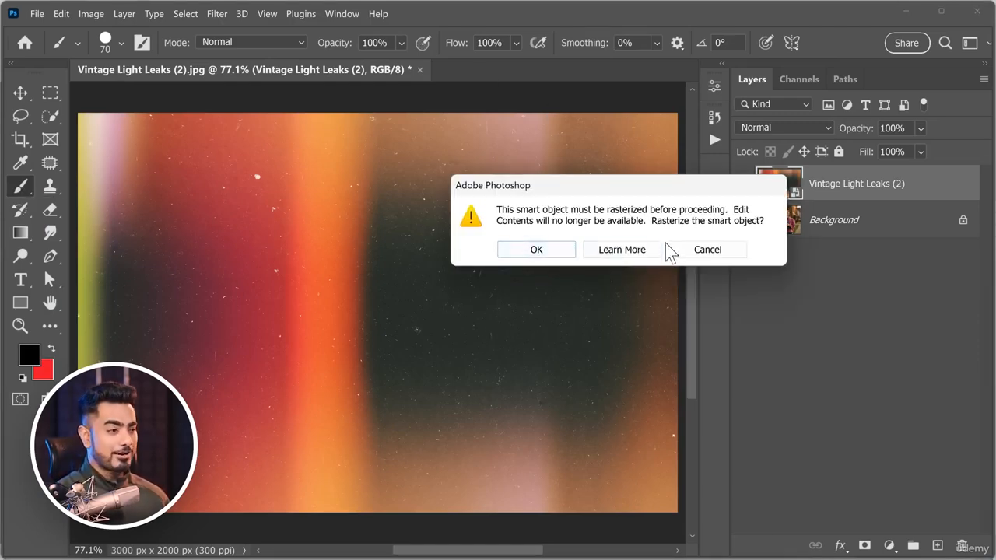
{"action": "left_click", "coordinate": [706, 250]}
{"action": "left_click", "coordinate": [50, 232]}
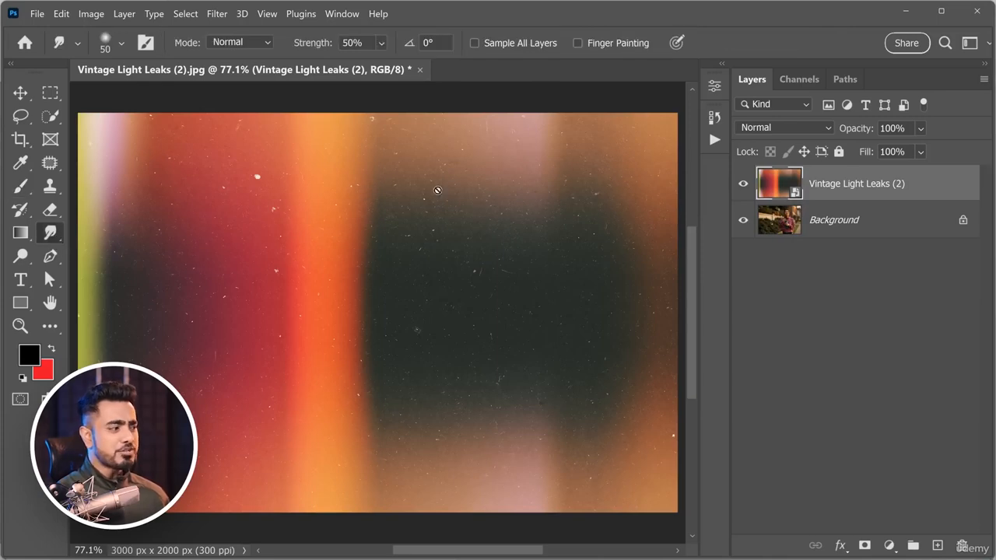
{"action": "left_click", "coordinate": [458, 331]}
{"action": "left_click", "coordinate": [708, 250]}
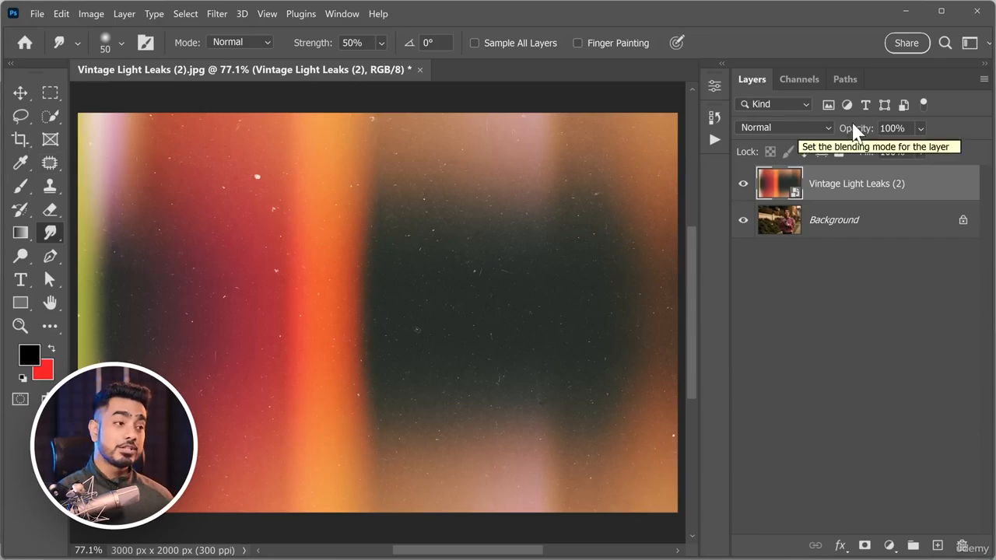
Rasterize the Vintage Light Leaks (2) layer and set it to Screen blending at 80% opacity.
{"action": "right_click", "coordinate": [946, 187]}
{"action": "left_click", "coordinate": [766, 325]}
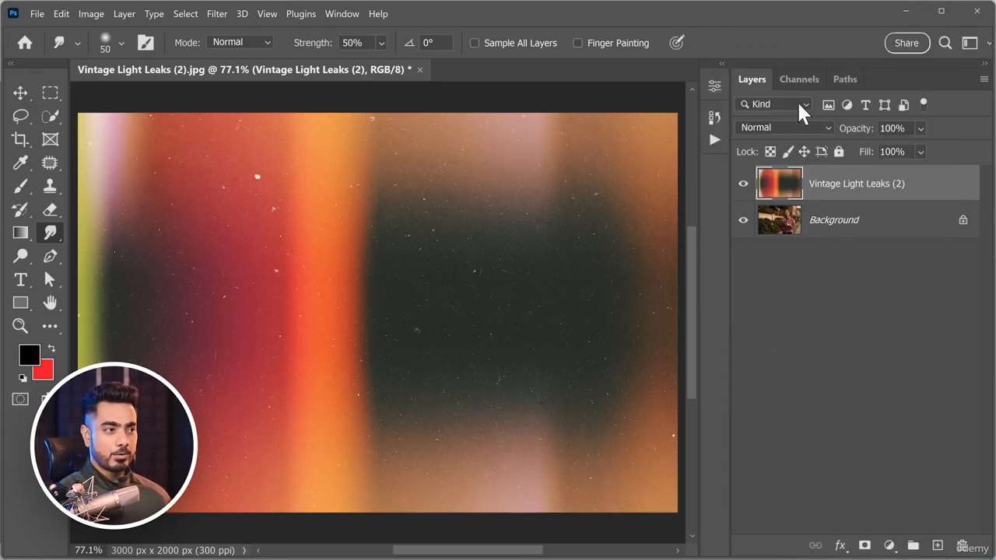
{"action": "left_click", "coordinate": [785, 129]}
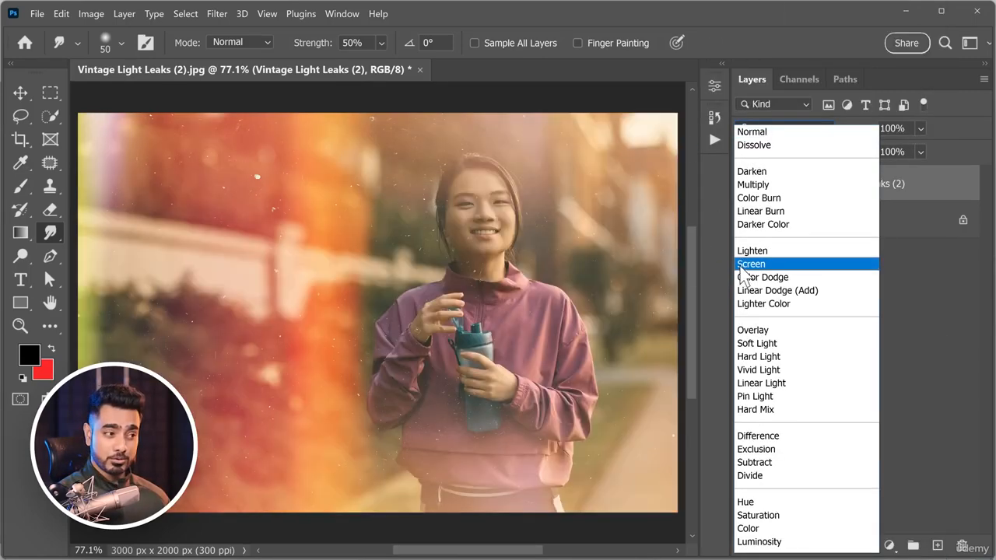
{"action": "left_click", "coordinate": [751, 265]}
{"action": "key", "text": "Tab"}
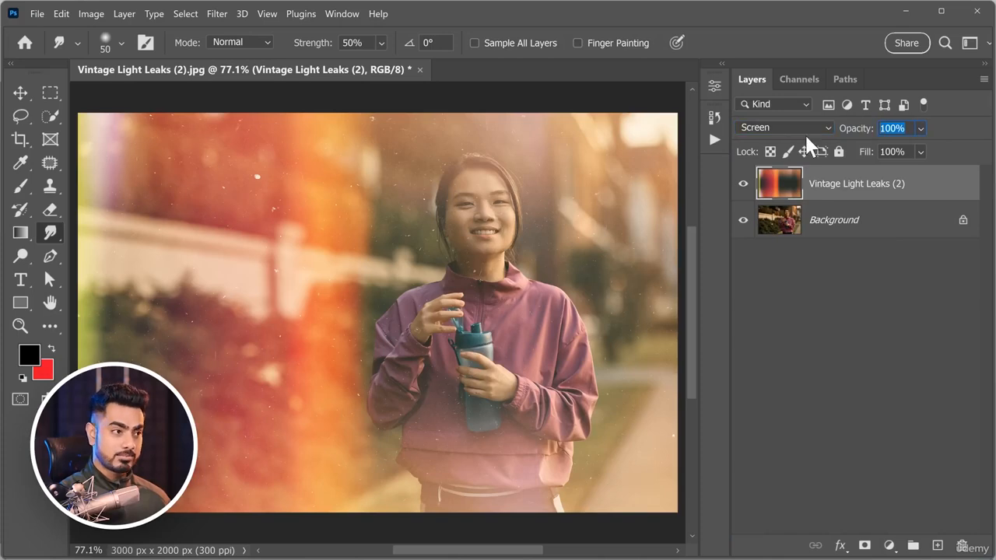
{"action": "type", "text": "80"}
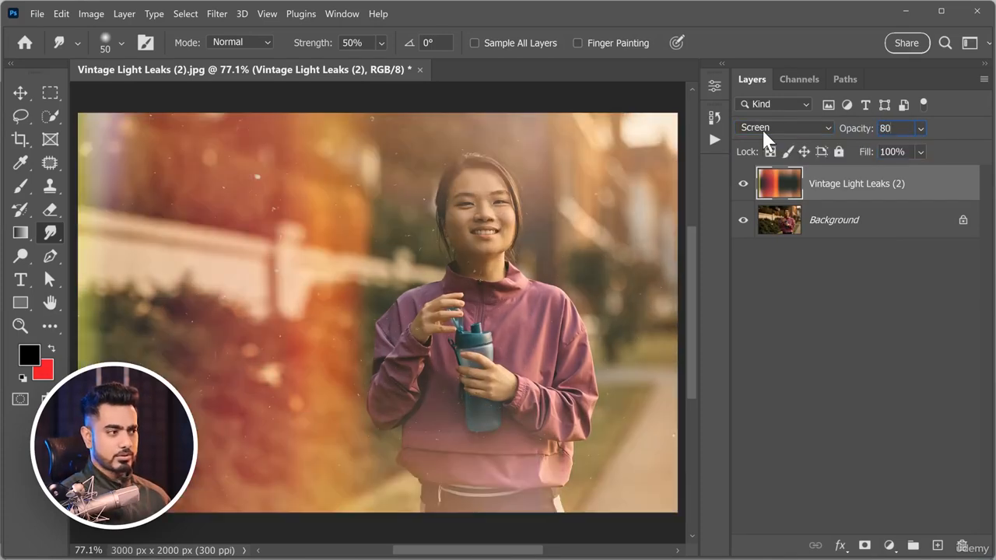
Set up the Spot Healing Brush for the woman's face with Sample All Layers disabled and a brush size of 7.
{"action": "left_click_drag", "start_coordinate": [487, 260], "coordinate": [584, 257]}
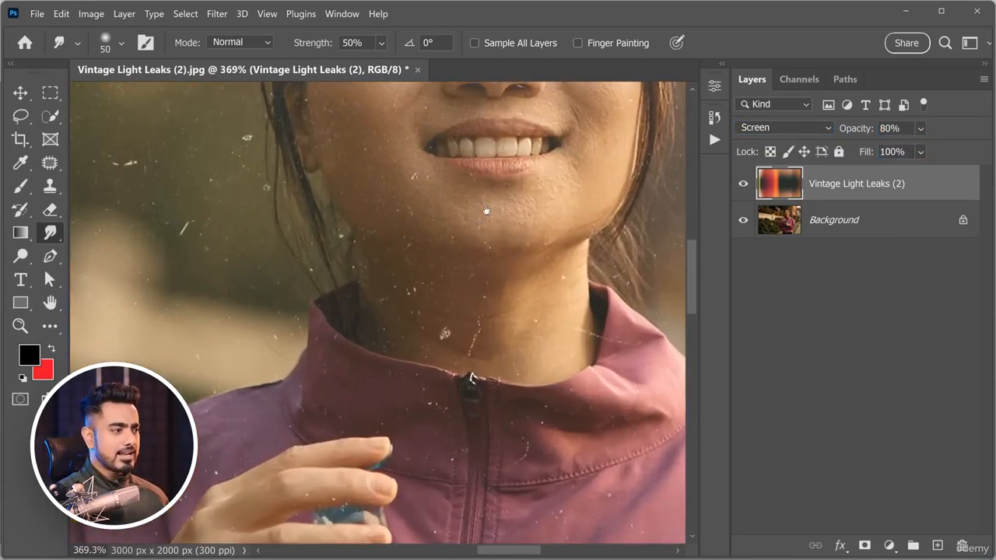
{"action": "left_click_drag", "start_coordinate": [487, 211], "coordinate": [487, 338]}
{"action": "mouse_move", "coordinate": [483, 134]}
{"action": "left_mouse_down"}
{"action": "mouse_move", "coordinate": [460, 256]}
{"action": "mouse_move", "coordinate": [488, 256]}
{"action": "mouse_move", "coordinate": [463, 255]}
{"action": "left_mouse_up"}
{"action": "left_click", "coordinate": [50, 166]}
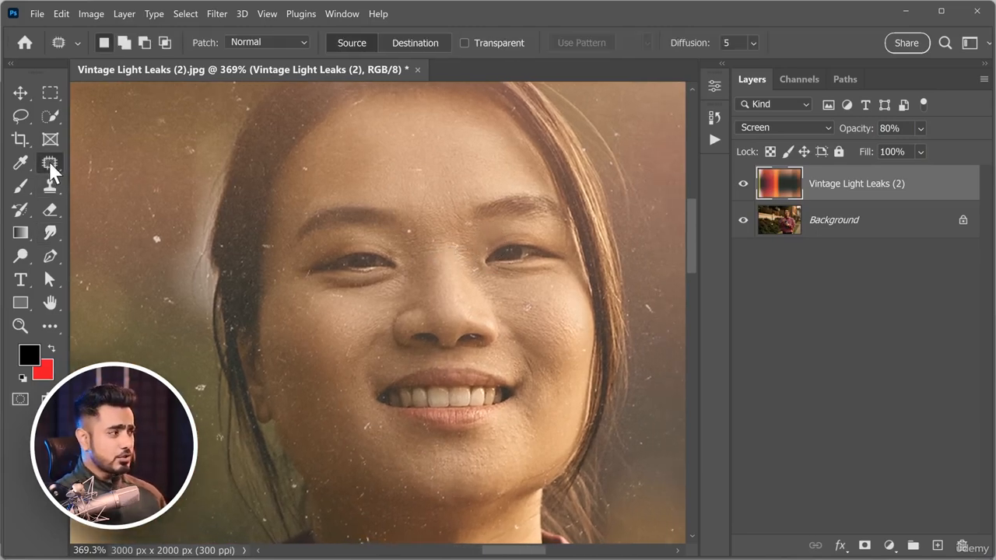
{"action": "left_click", "coordinate": [49, 166]}
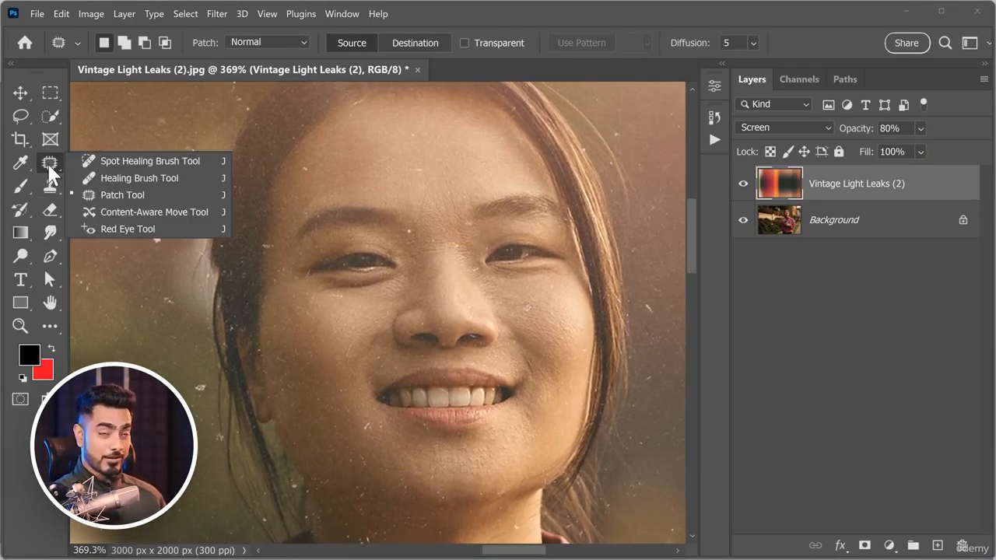
{"action": "left_click", "coordinate": [115, 161]}
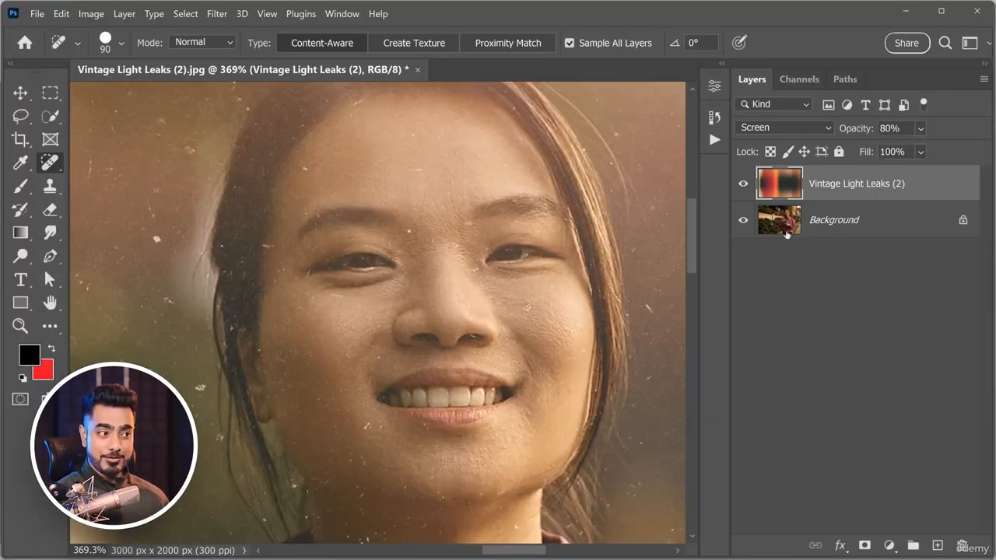
{"action": "left_click", "coordinate": [571, 44]}
{"action": "key", "text": "bracketleft"}
{"action": "key", "text": "bracketleft"}
{"action": "key", "text": "bracketleft"}
{"action": "key", "text": "bracketleft"}
{"action": "key", "text": "bracketleft"}
{"action": "key", "text": "bracketleft"}
{"action": "key", "text": "bracketleft"}
{"action": "key", "text": "bracketleft"}
{"action": "key", "text": "bracketleft"}
{"action": "key", "text": "bracketleft"}
{"action": "key", "text": "bracketleft"}
{"action": "key", "text": "bracketleft"}
{"action": "key", "text": "bracketleft"}
{"action": "key", "text": "bracketleft"}
{"action": "key", "text": "bracketleft"}
{"action": "scroll", "coordinate": [482, 270], "scroll_direction": "up", "scroll_amount": 4}
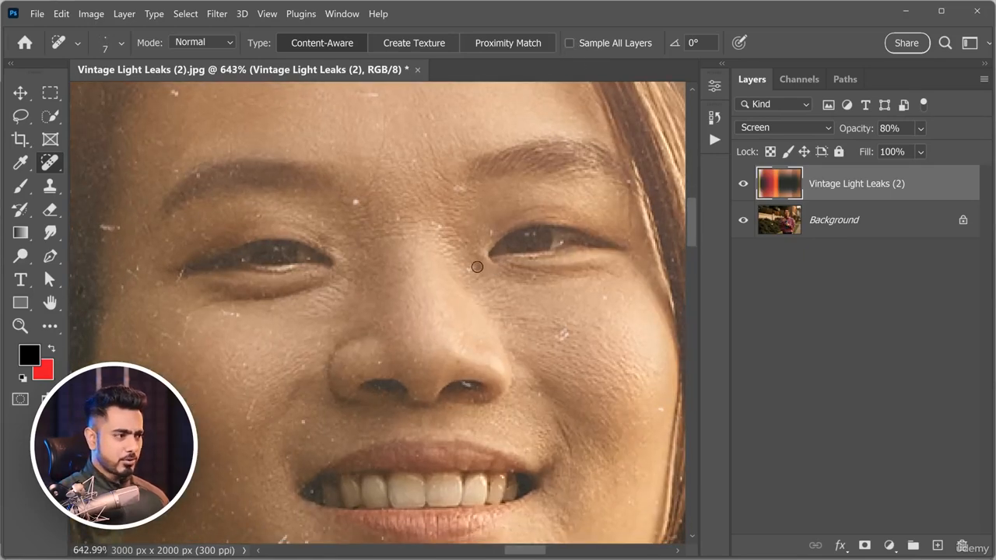
Heal dust specks and scratches over the face, neck, collar and hair on the Vintage Light Leaks (2) layer.
{"action": "left_click_drag", "start_coordinate": [356, 201], "coordinate": [366, 209]}
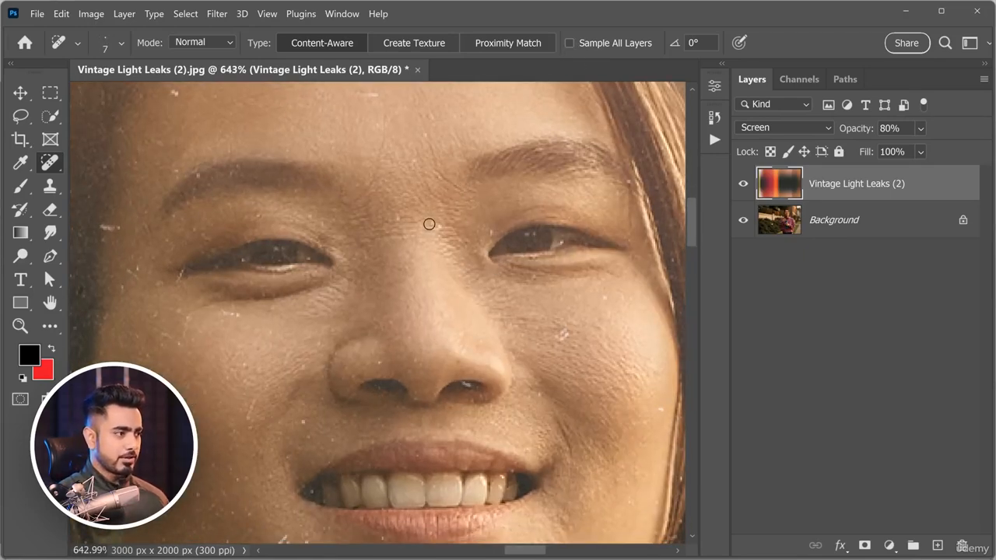
{"action": "scroll", "coordinate": [509, 362], "scroll_direction": "down", "scroll_amount": 3}
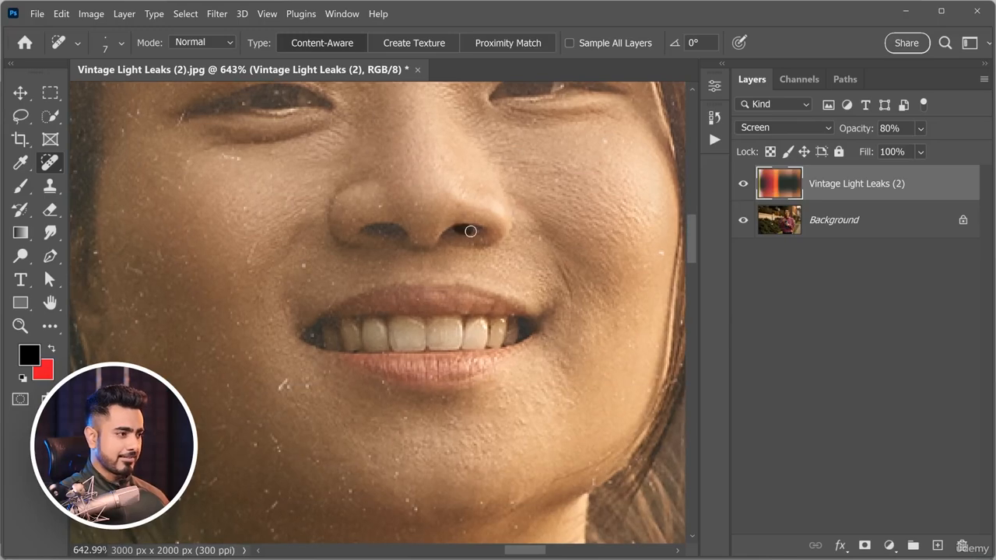
{"action": "scroll", "coordinate": [316, 305], "scroll_direction": "down", "scroll_amount": 4}
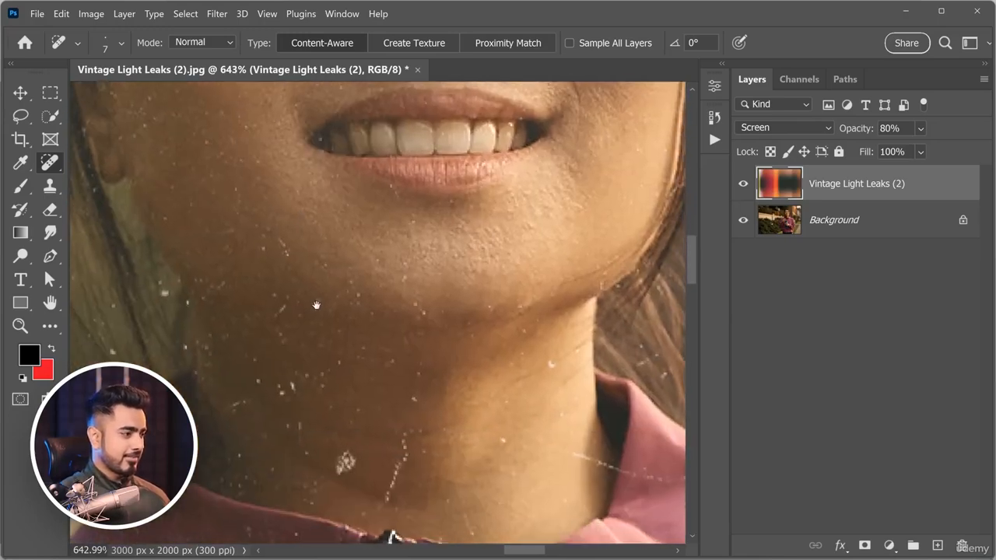
{"action": "mouse_move", "coordinate": [406, 439]}
{"action": "left_mouse_down"}
{"action": "mouse_move", "coordinate": [404, 474]}
{"action": "mouse_move", "coordinate": [404, 463]}
{"action": "mouse_move", "coordinate": [378, 506]}
{"action": "left_mouse_up"}
{"action": "left_click_drag", "start_coordinate": [348, 458], "coordinate": [344, 467]}
{"action": "left_click_drag", "start_coordinate": [570, 451], "coordinate": [679, 481]}
{"action": "scroll", "coordinate": [484, 391], "scroll_direction": "right", "scroll_amount": 3}
{"action": "left_click_drag", "start_coordinate": [513, 370], "coordinate": [487, 363]}
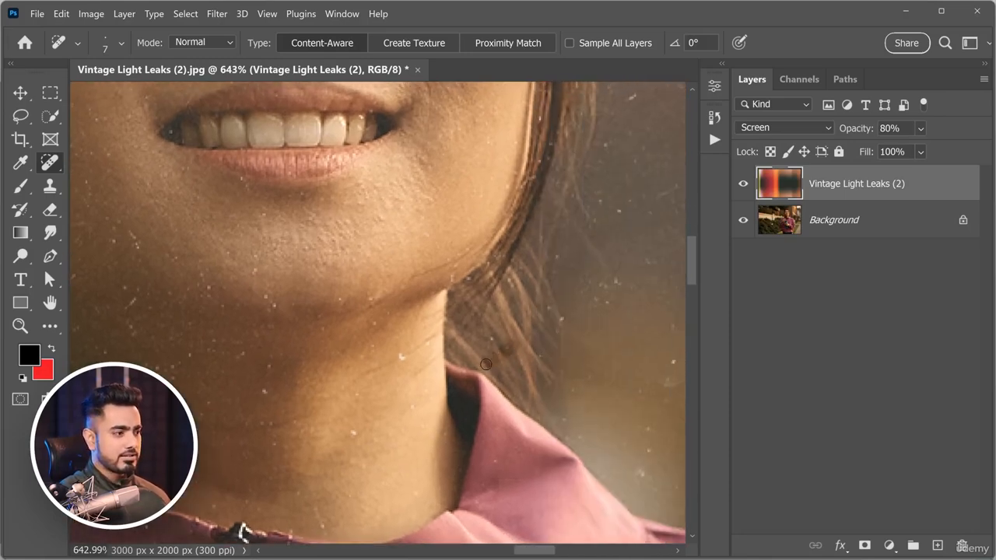
{"action": "mouse_move", "coordinate": [422, 351]}
{"action": "left_mouse_down"}
{"action": "mouse_move", "coordinate": [490, 373]}
{"action": "mouse_move", "coordinate": [473, 384]}
{"action": "left_mouse_up"}
{"action": "left_click_drag", "start_coordinate": [267, 330], "coordinate": [405, 440]}
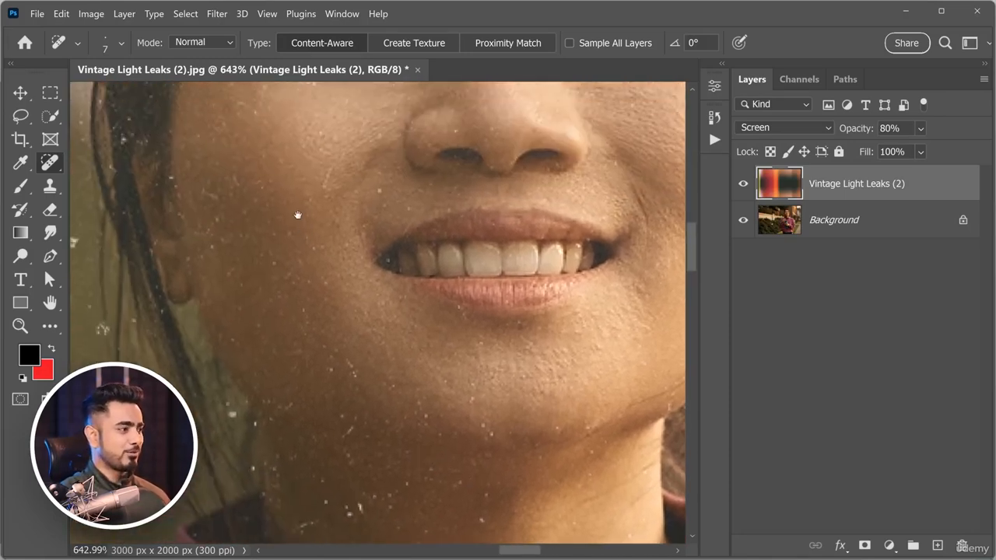
{"action": "left_click_drag", "start_coordinate": [298, 215], "coordinate": [313, 360]}
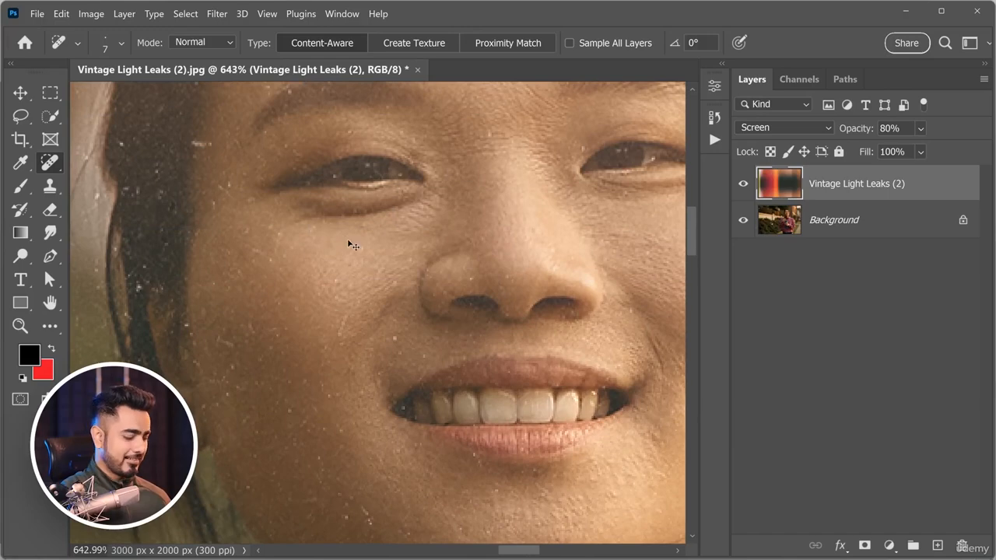
{"action": "key", "text": "ctrl+0"}
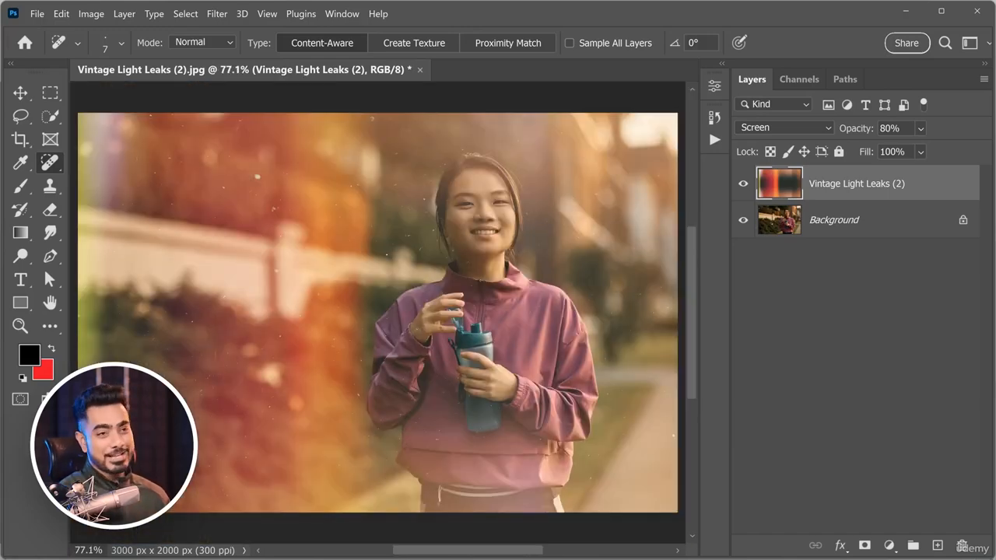
Search Envato Elements for "vintage light leaks" and open the Vintage Light Leaks V1 item page.
{"action": "type", "text": "vintage l"}
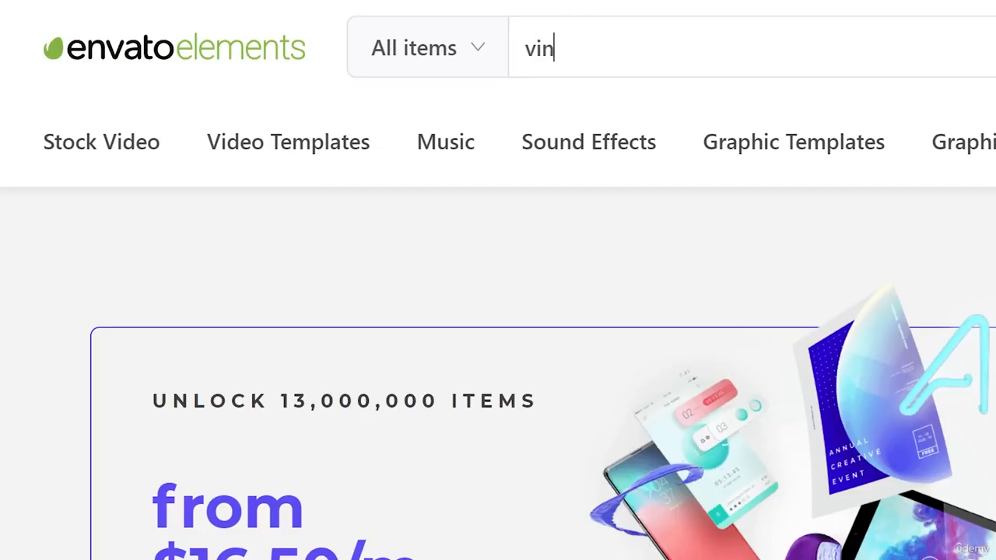
{"action": "type", "text": "ight leaks"}
{"action": "key", "text": "Return"}
{"action": "scroll", "coordinate": [526, 201], "scroll_direction": "down", "scroll_amount": 5}
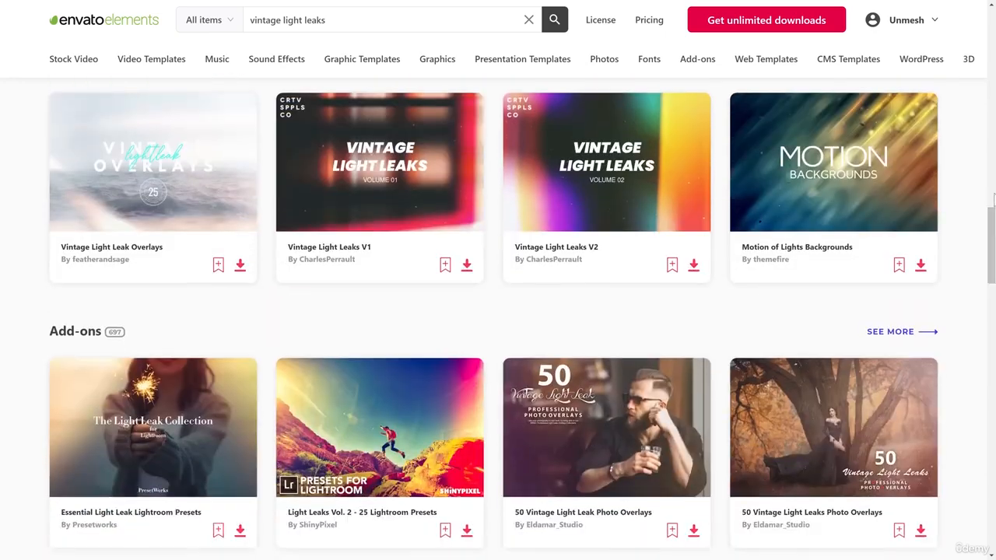
{"action": "left_click", "coordinate": [418, 184]}
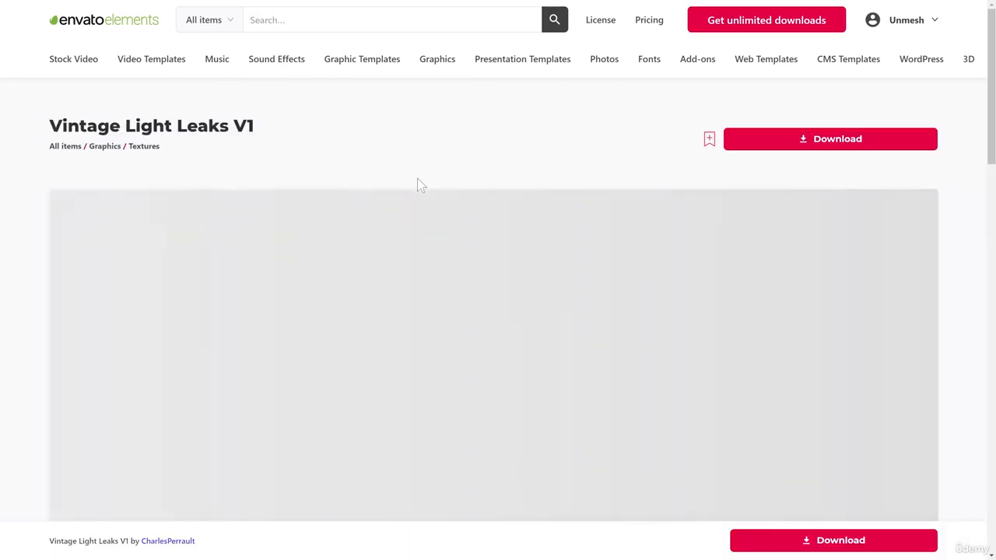
{"action": "scroll", "coordinate": [418, 184], "scroll_direction": "down", "scroll_amount": 3}
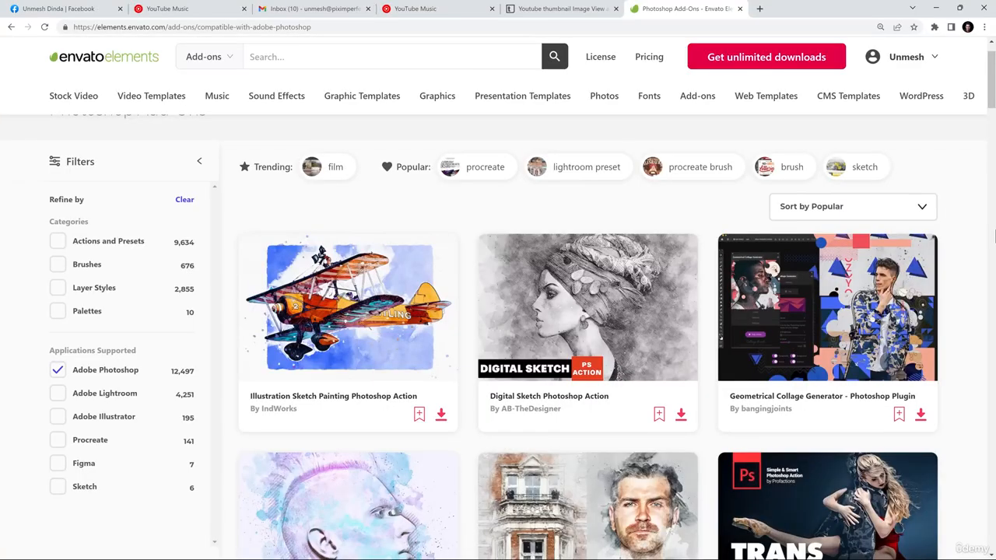
Browse the Photoshop add-ons on Envato Elements, including the listings filtered to the Brushes category.
{"action": "scroll", "coordinate": [994, 237], "scroll_direction": "down", "scroll_amount": 5}
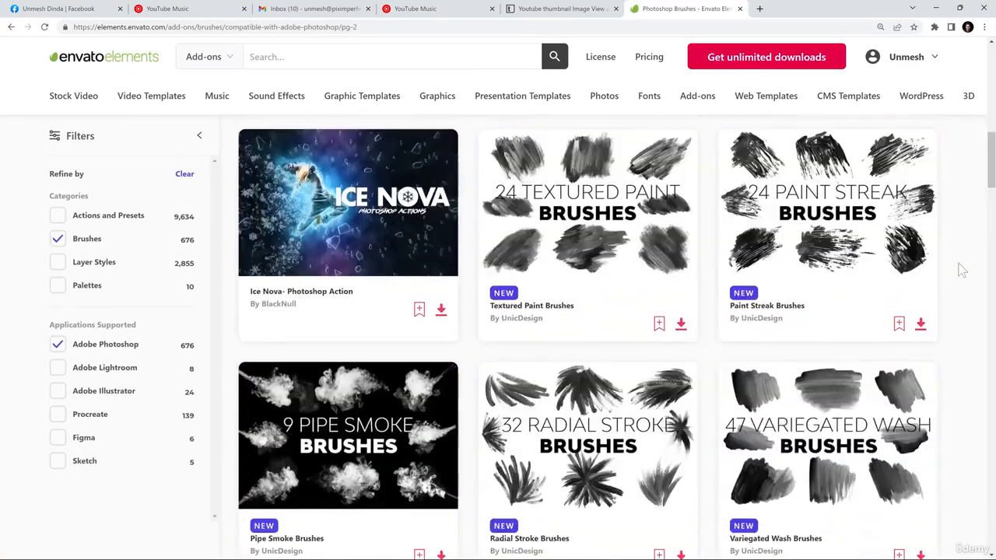
{"action": "scroll", "coordinate": [962, 270], "scroll_direction": "down", "scroll_amount": 2}
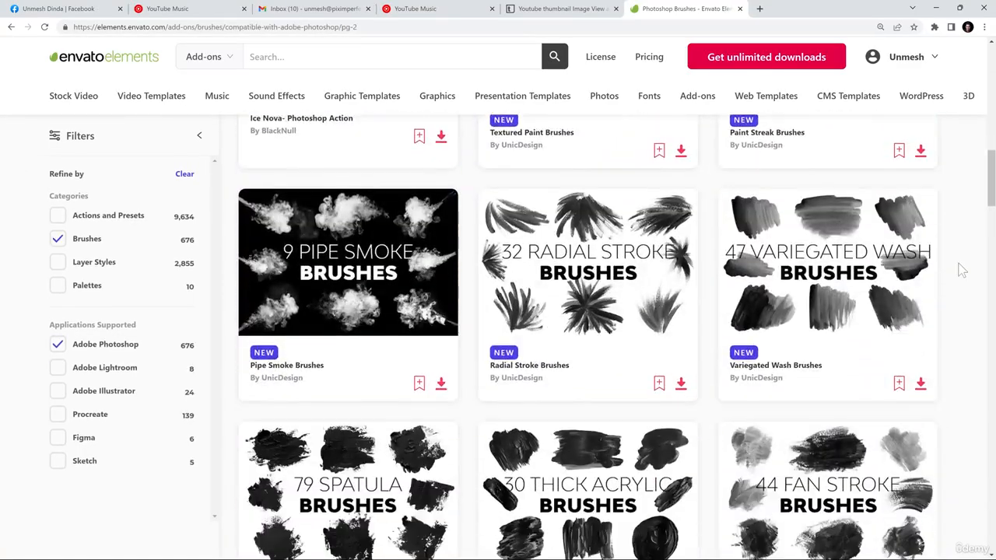
{"action": "scroll", "coordinate": [962, 270], "scroll_direction": "down", "scroll_amount": 3}
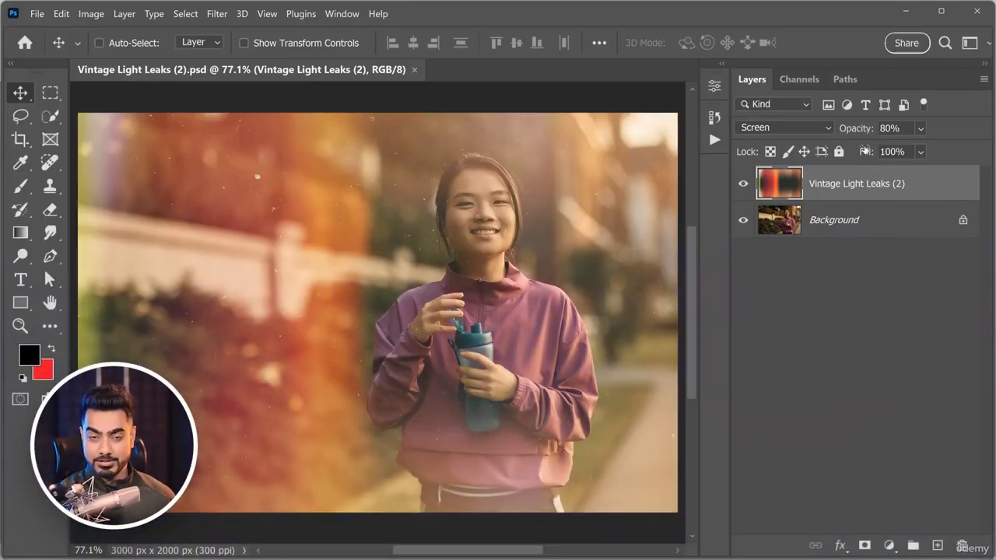
Try opacity values in steps of ten on the Vintage Light Leaks (2) layer: 40%, 70%, 80%, 30%, 60% and 40%.
{"action": "key", "text": "b"}
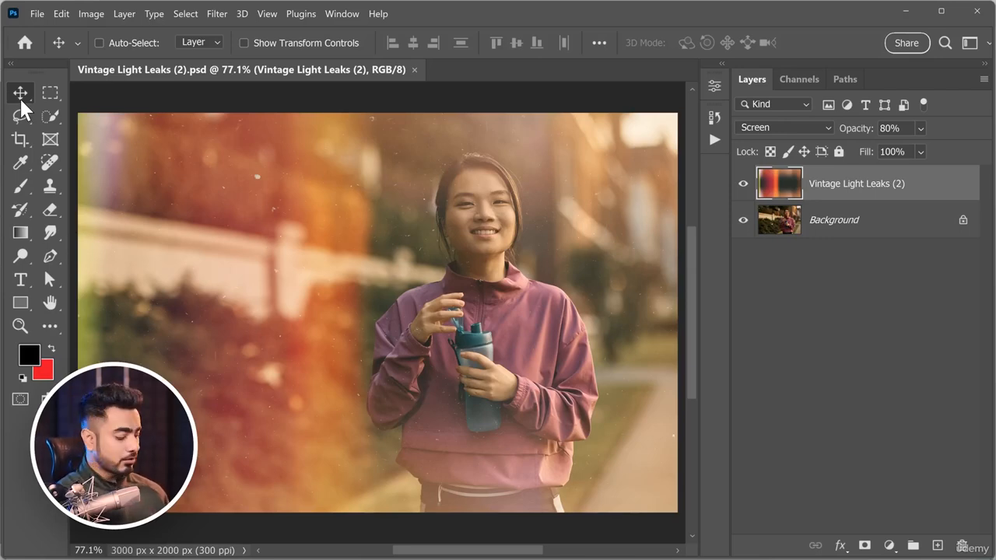
{"action": "key", "text": "4"}
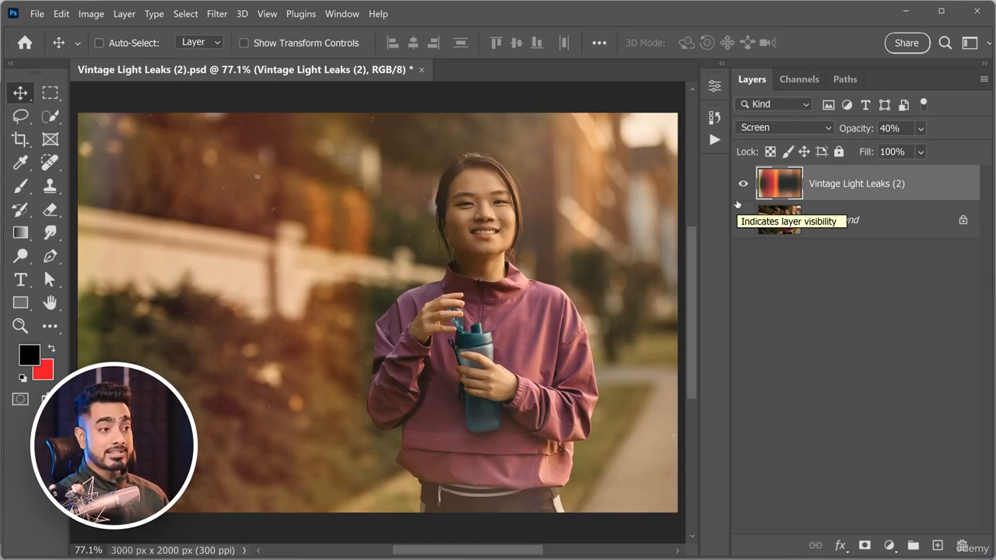
{"action": "key", "text": "7"}
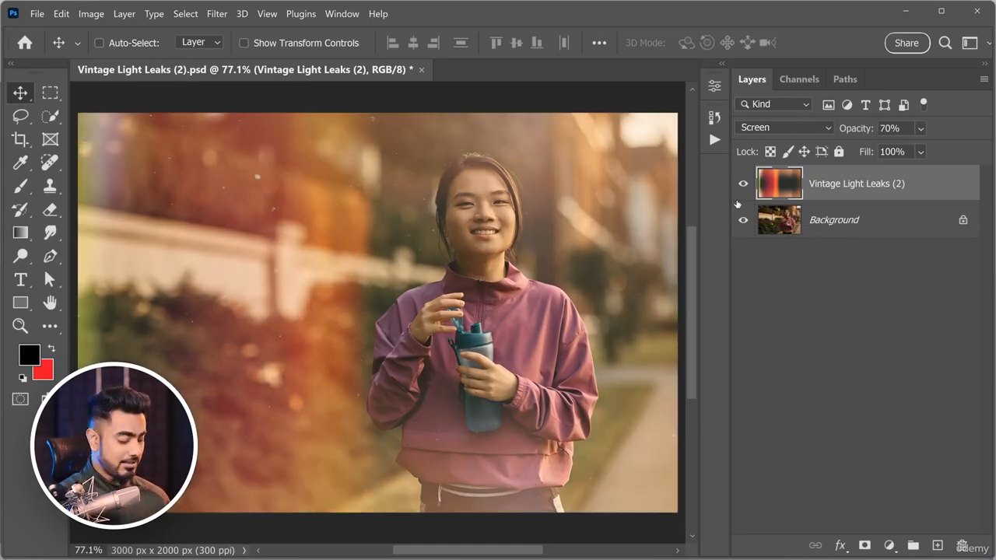
{"action": "key", "text": "8"}
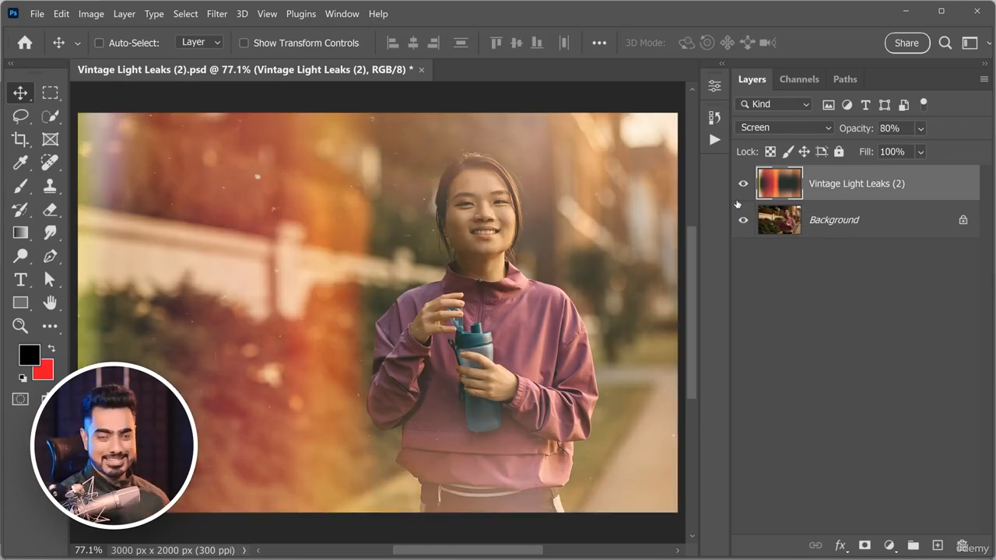
{"action": "key", "text": "3"}
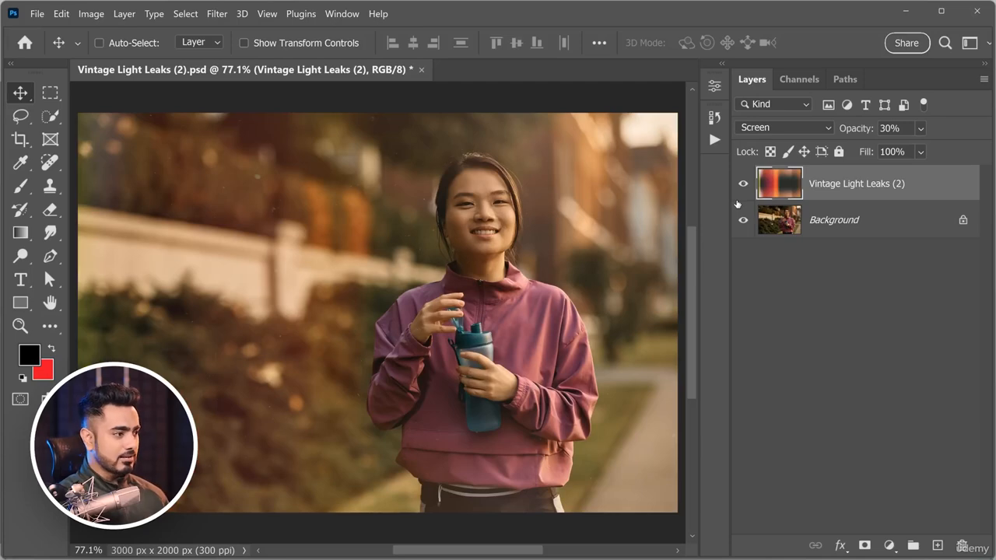
{"action": "key", "text": "6"}
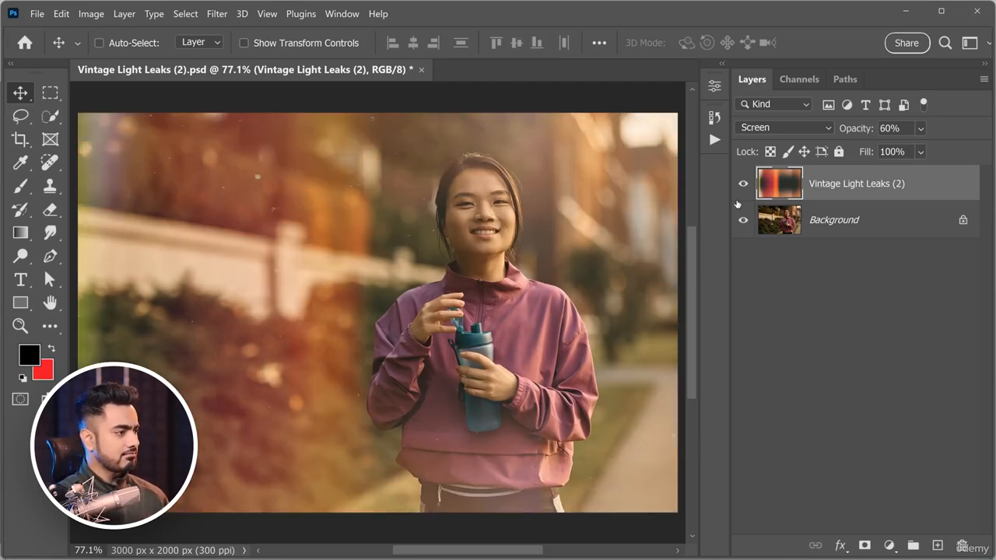
{"action": "key", "text": "4"}
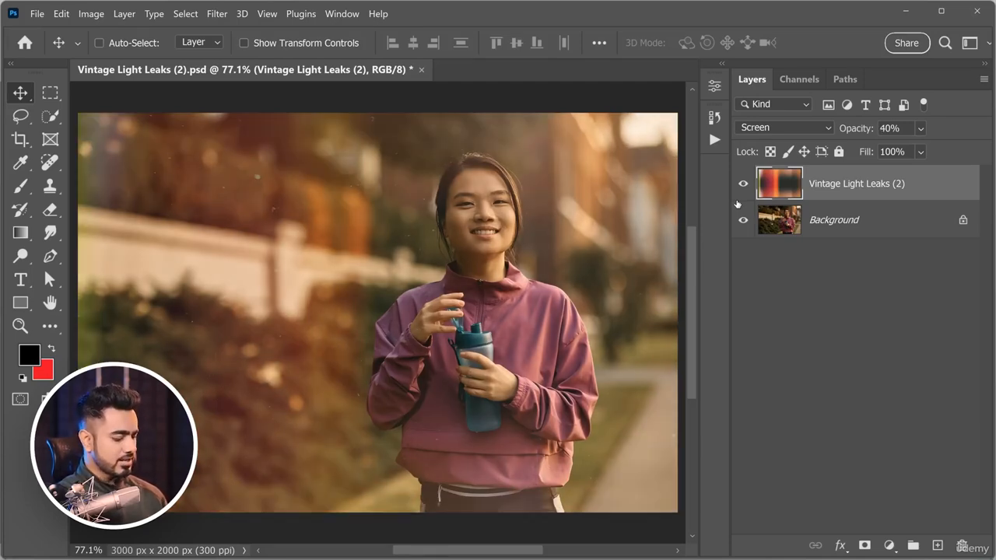
Try precise two-digit opacity values on the Vintage Light Leaks (2) layer, including 45%, 75%, 96% and 30%.
{"action": "key", "text": "9"}
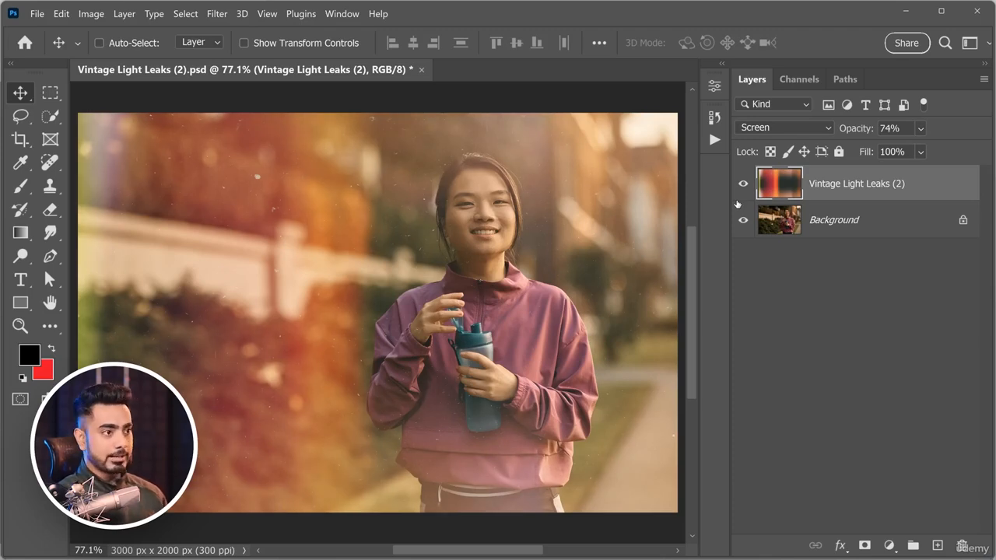
{"action": "key", "text": "4"}
{"action": "key", "text": "5"}
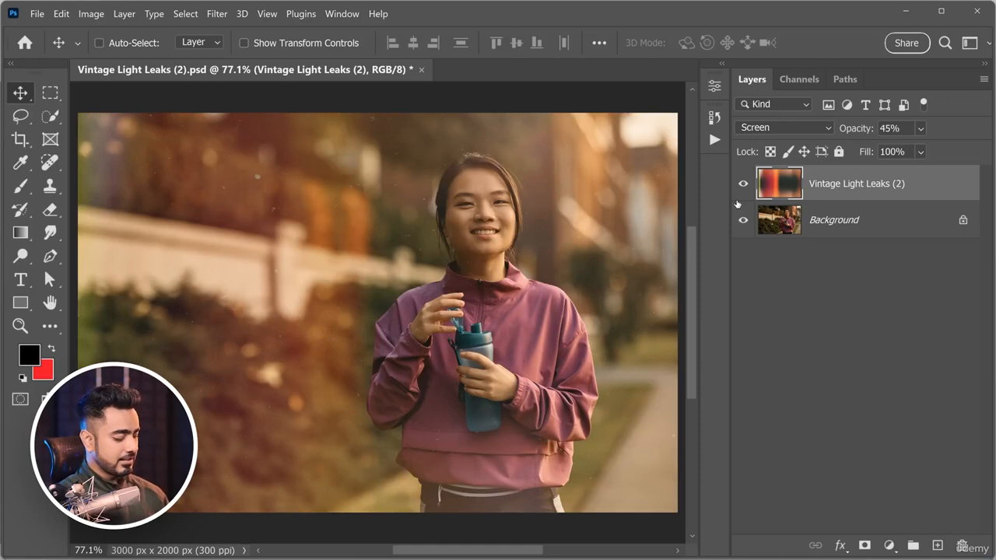
{"action": "key", "text": "7"}
{"action": "key", "text": "5"}
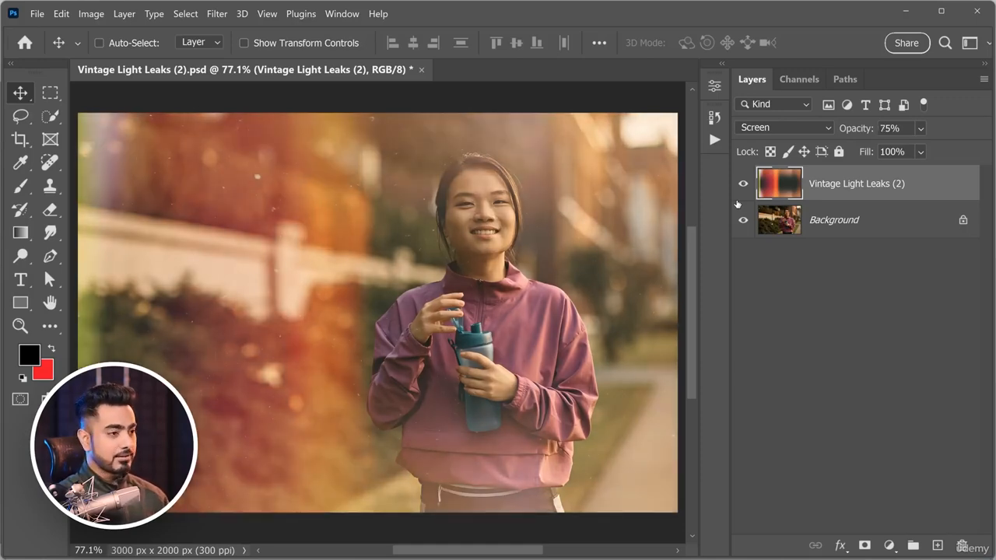
{"action": "key", "text": "9"}
{"action": "key", "text": "6"}
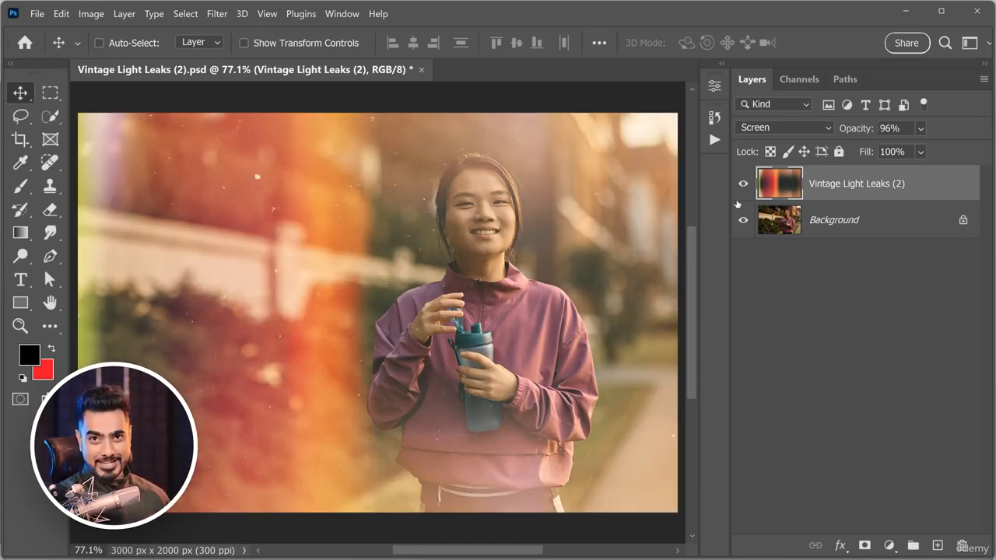
{"action": "key", "text": "3"}
{"action": "key", "text": "0"}
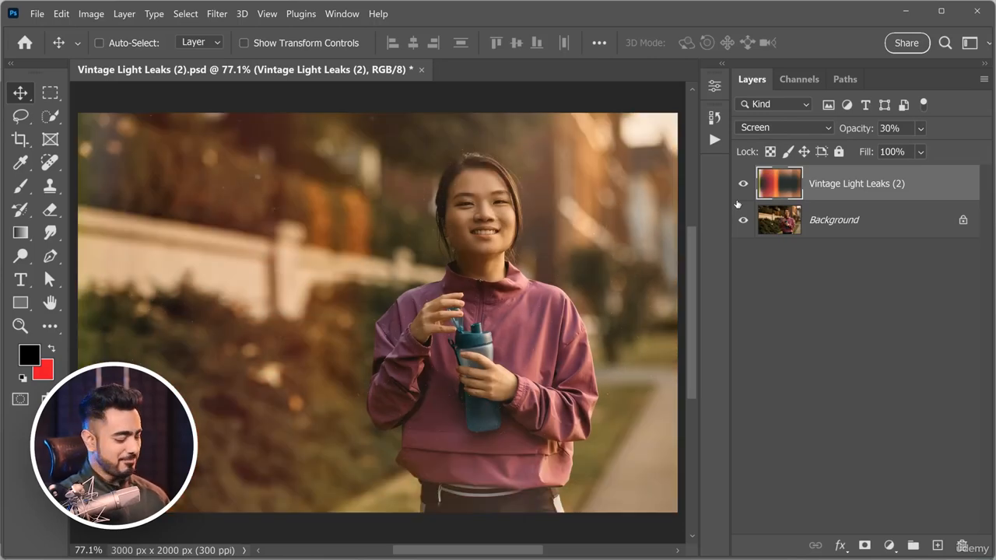
Change the Vintage Light Leaks (2) layer's opacity to 60%, 40% and finally 46%.
{"action": "key", "text": "6"}
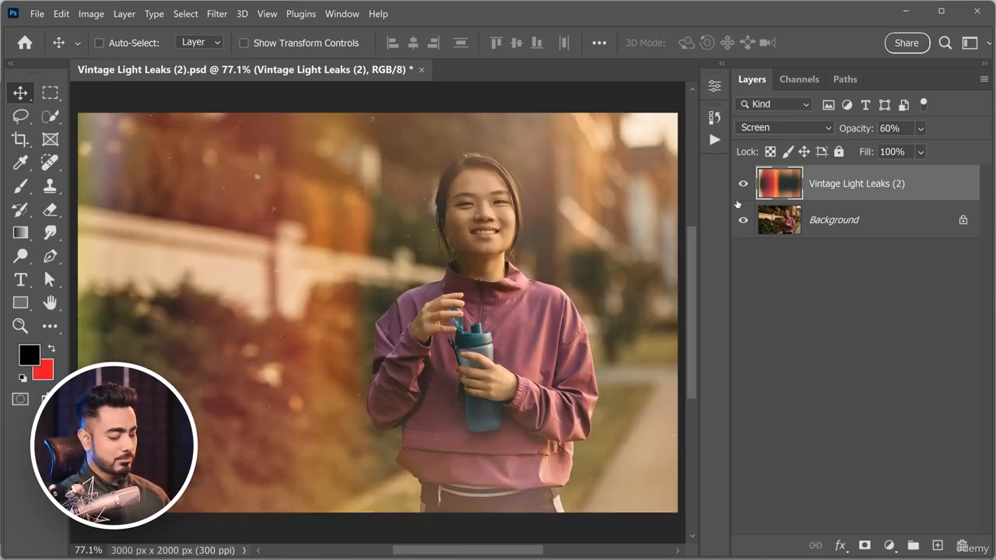
{"action": "key", "text": "7"}
{"action": "key", "text": "4"}
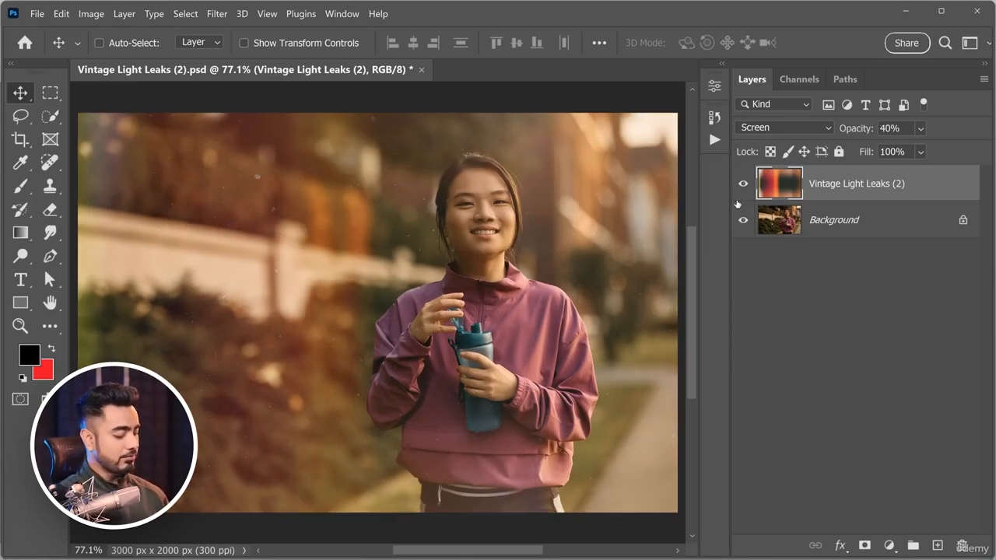
{"action": "key", "text": "4"}
{"action": "key", "text": "6"}
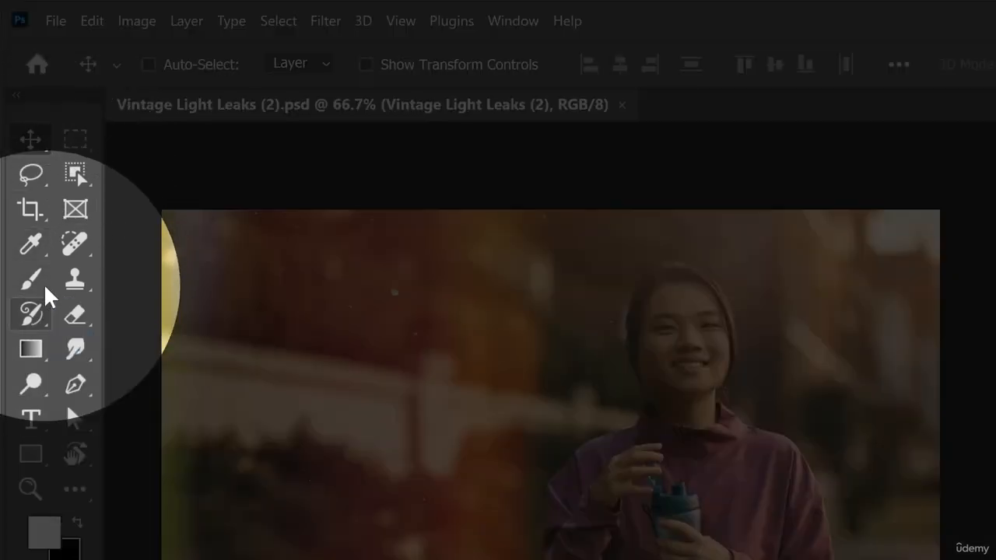
Activate the Brush Tool and set the tool's own opacity to 56%.
{"action": "left_click", "coordinate": [38, 292]}
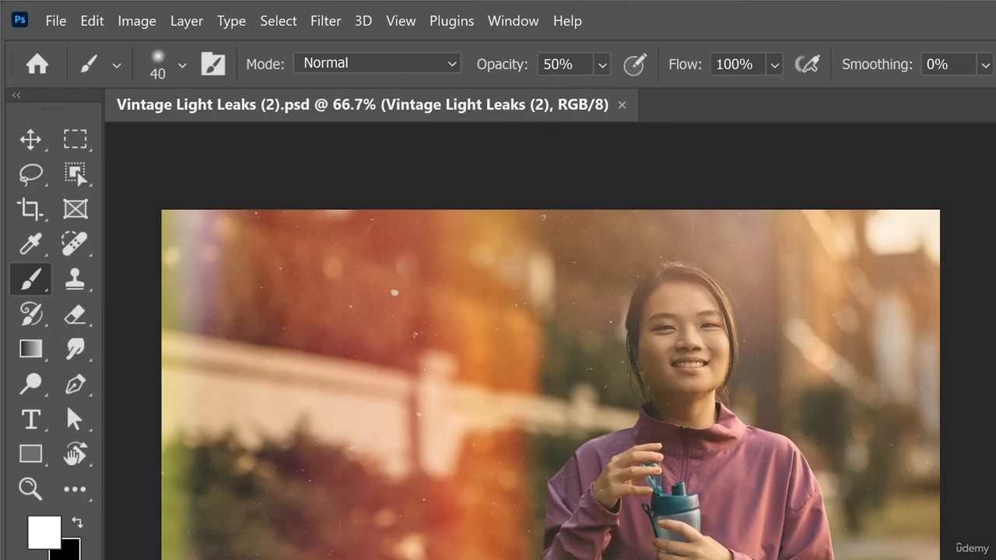
{"action": "key", "text": "3"}
{"action": "key", "text": "8"}
Switch from the Brush Tool to the Pencil Tool and on to the Mixer Brush Tool.
{"action": "right_click", "coordinate": [32, 284]}
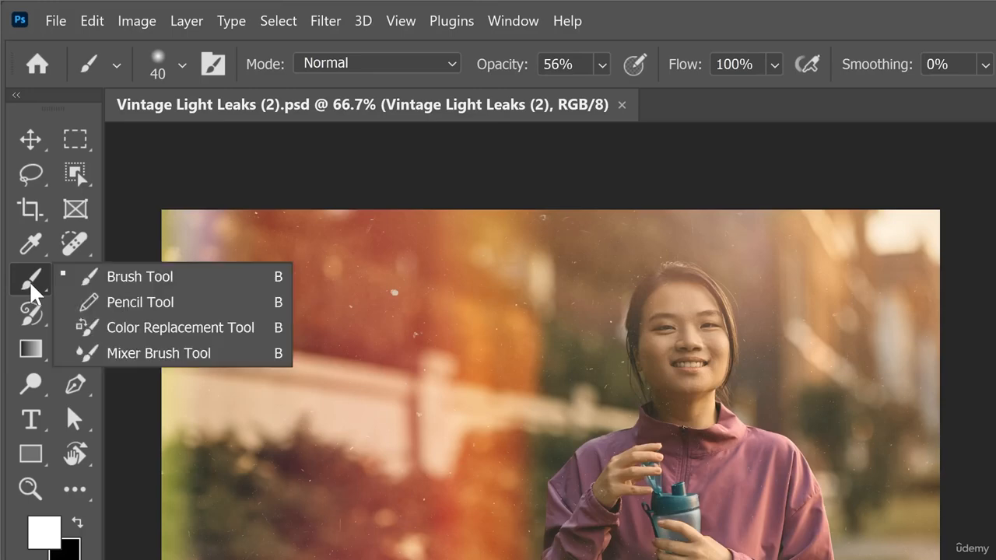
{"action": "left_click", "coordinate": [93, 302]}
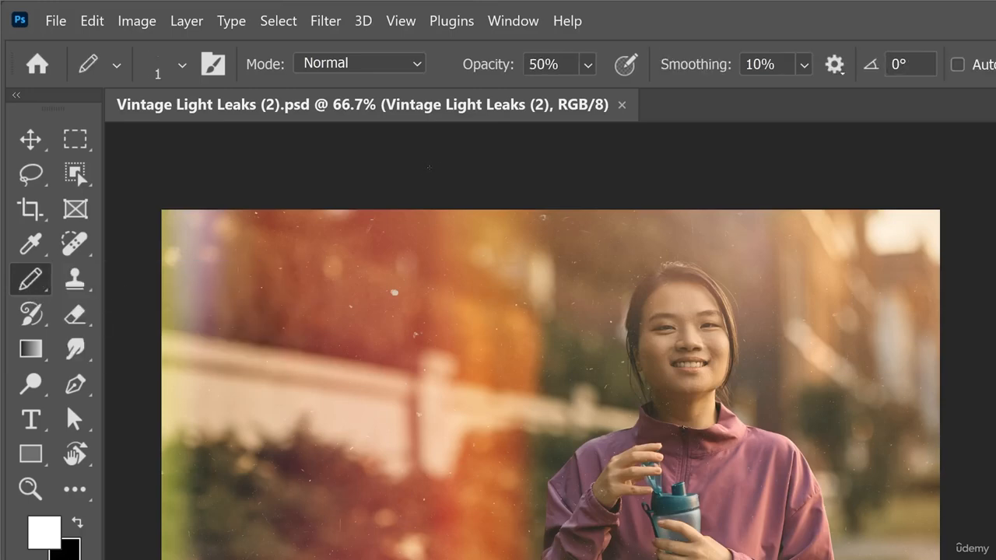
{"action": "right_click", "coordinate": [34, 286]}
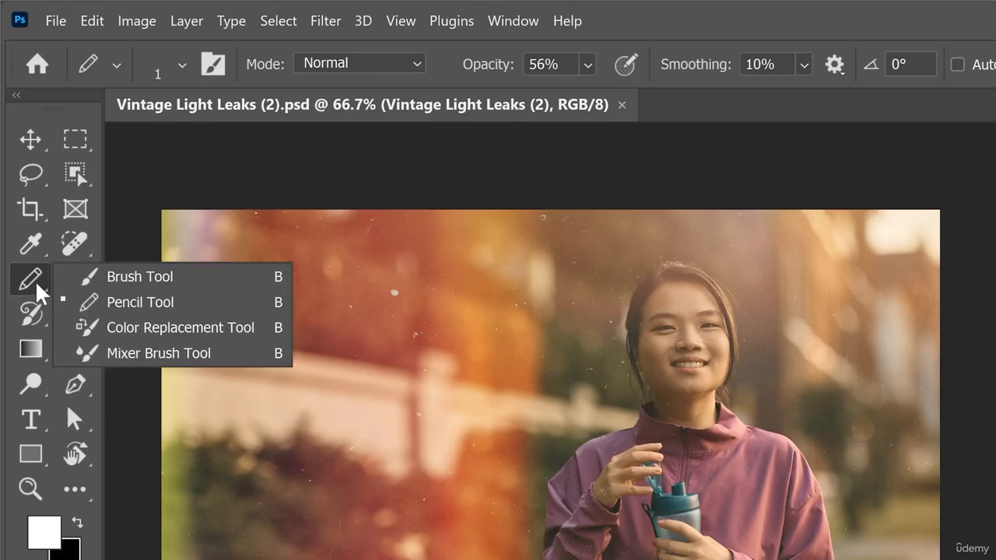
{"action": "left_click", "coordinate": [117, 353]}
Alternate between the Art History Brush Tool and the Mixer Brush Tool, and return to the standard Brush Tool.
{"action": "left_click", "coordinate": [29, 315]}
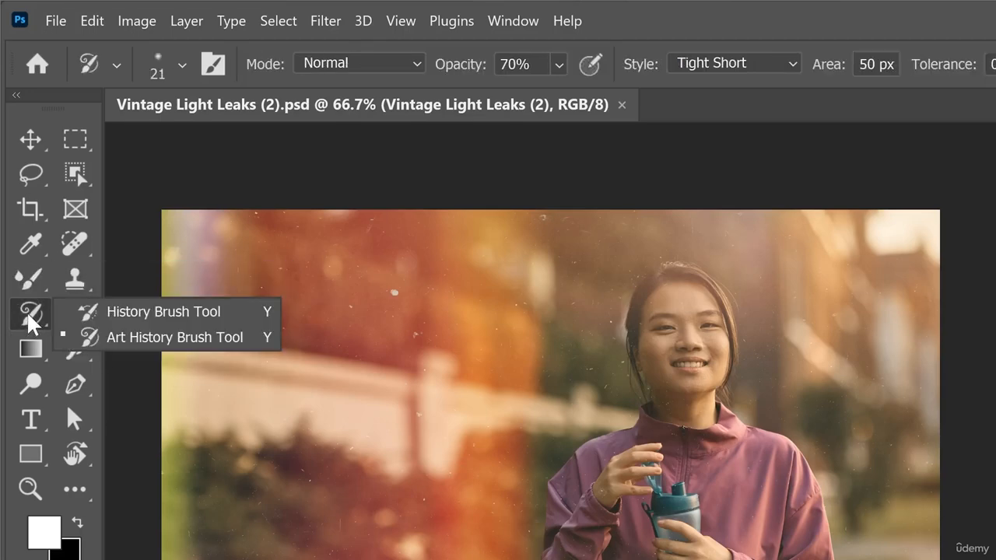
{"action": "left_click", "coordinate": [32, 313]}
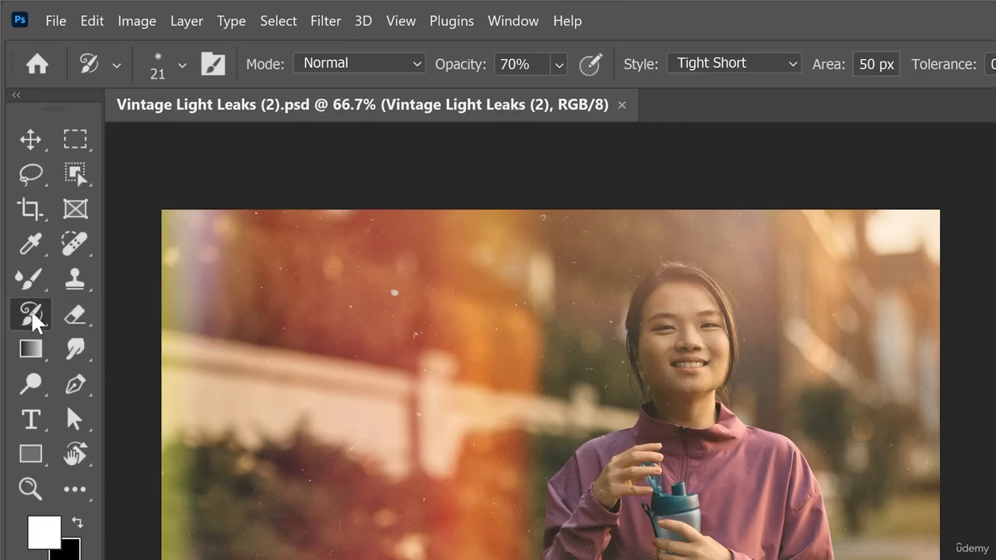
{"action": "left_click", "coordinate": [29, 287]}
{"action": "left_click", "coordinate": [31, 314]}
{"action": "left_click", "coordinate": [31, 284]}
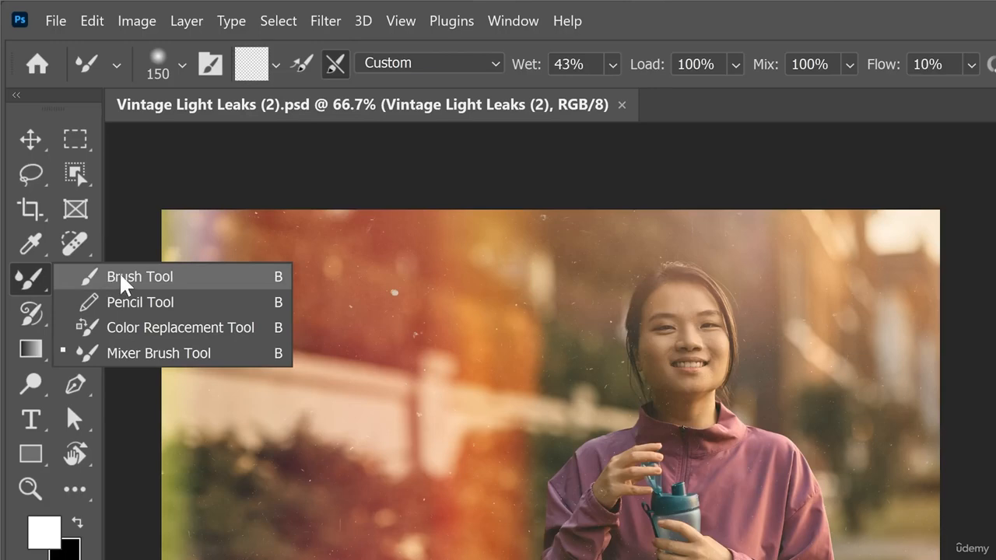
{"action": "left_click", "coordinate": [106, 279]}
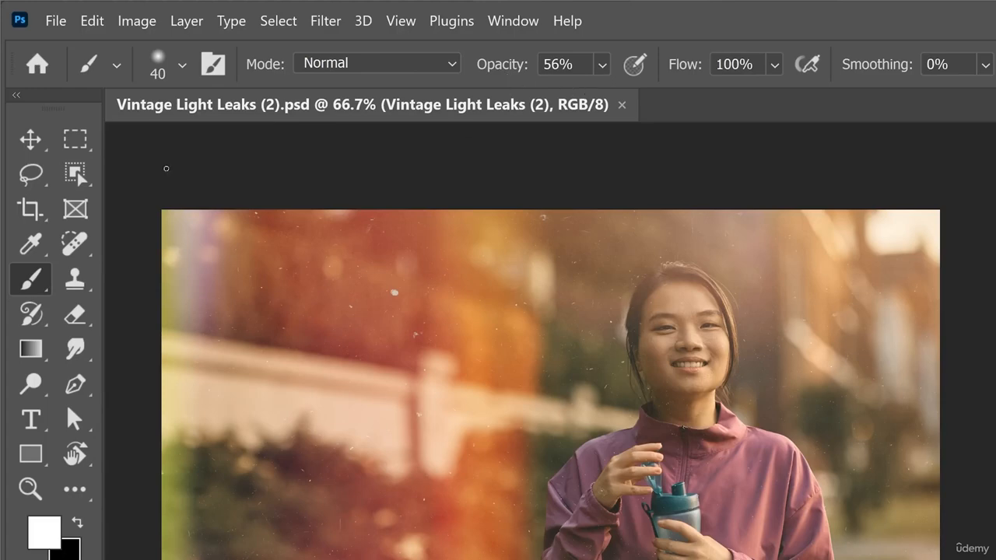
Activate the Move tool and change the Vintage Light Leaks (2) layer's opacity to 70%.
{"action": "left_click", "coordinate": [31, 142]}
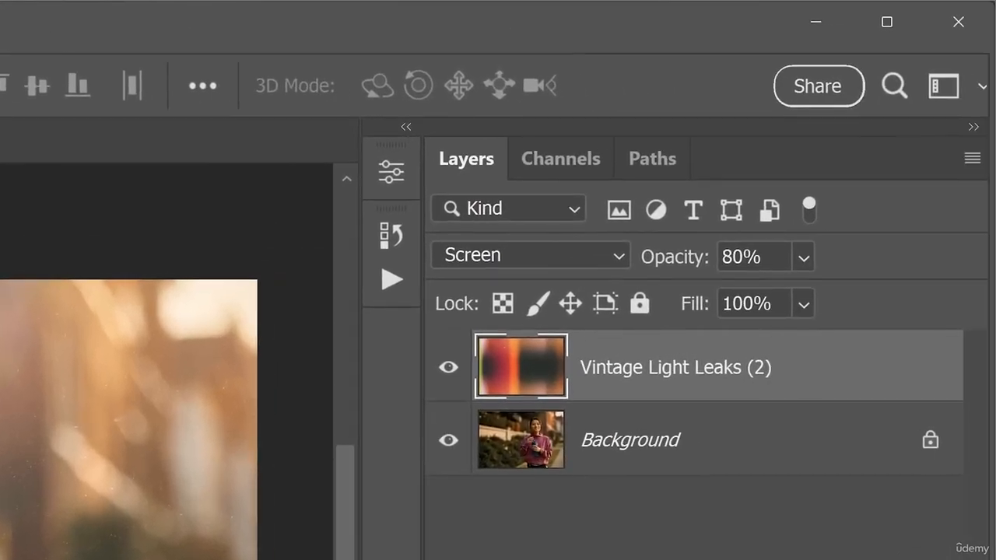
{"action": "key", "text": "5"}
{"action": "key", "text": "7"}
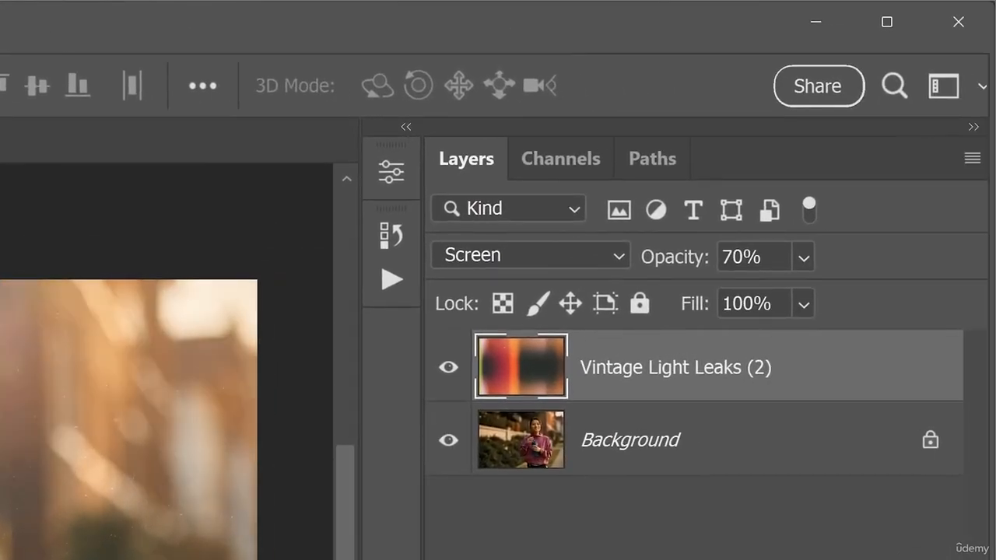
{"action": "key", "text": "3"}
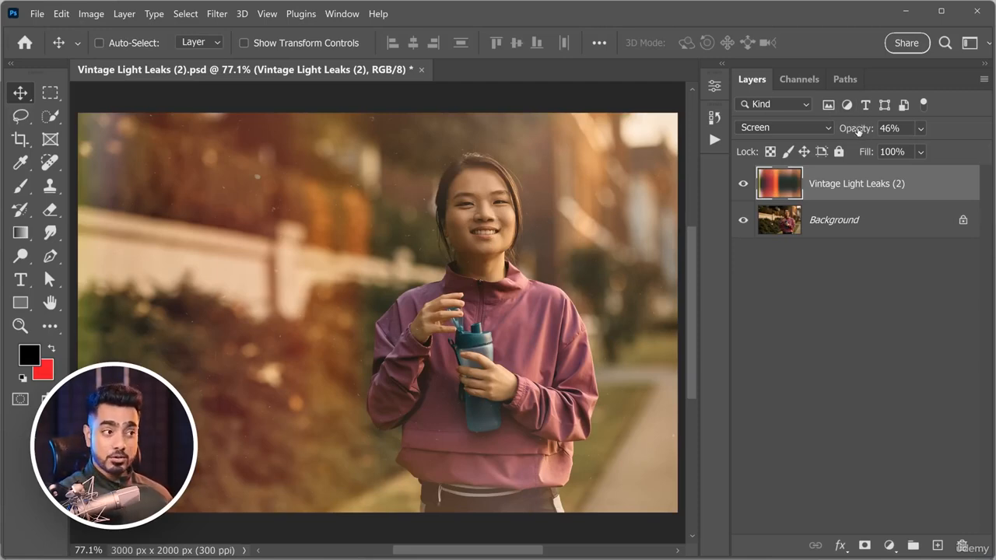
Scrub the Vintage Light Leaks (2) layer's opacity to 44% and try scrubbing its Fill, ending at 100%.
{"action": "mouse_move", "coordinate": [859, 131]}
{"action": "left_mouse_down"}
{"action": "mouse_move", "coordinate": [877, 129]}
{"action": "mouse_move", "coordinate": [859, 130]}
{"action": "left_mouse_up"}
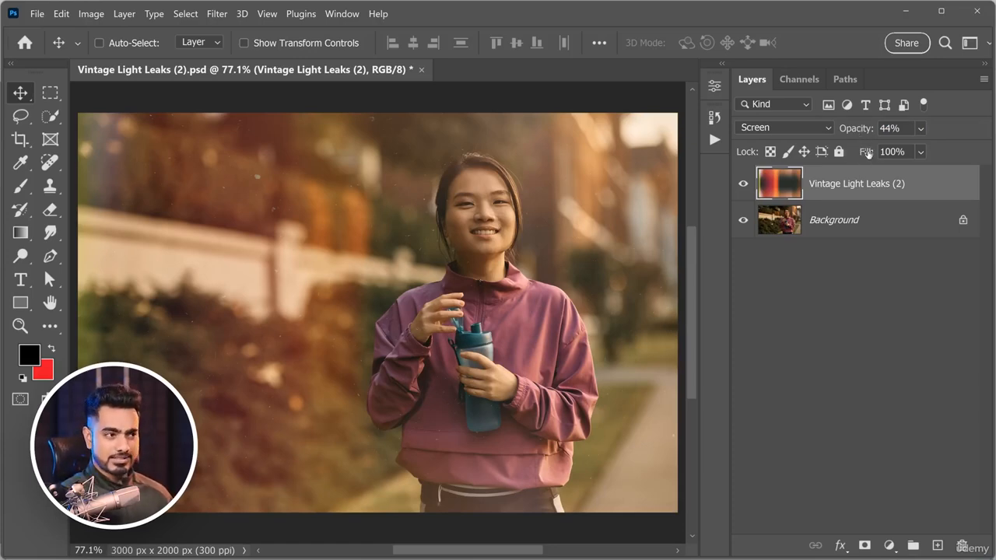
{"action": "mouse_move", "coordinate": [869, 153]}
{"action": "left_mouse_down"}
{"action": "mouse_move", "coordinate": [856, 155]}
{"action": "mouse_move", "coordinate": [880, 156]}
{"action": "left_mouse_up"}
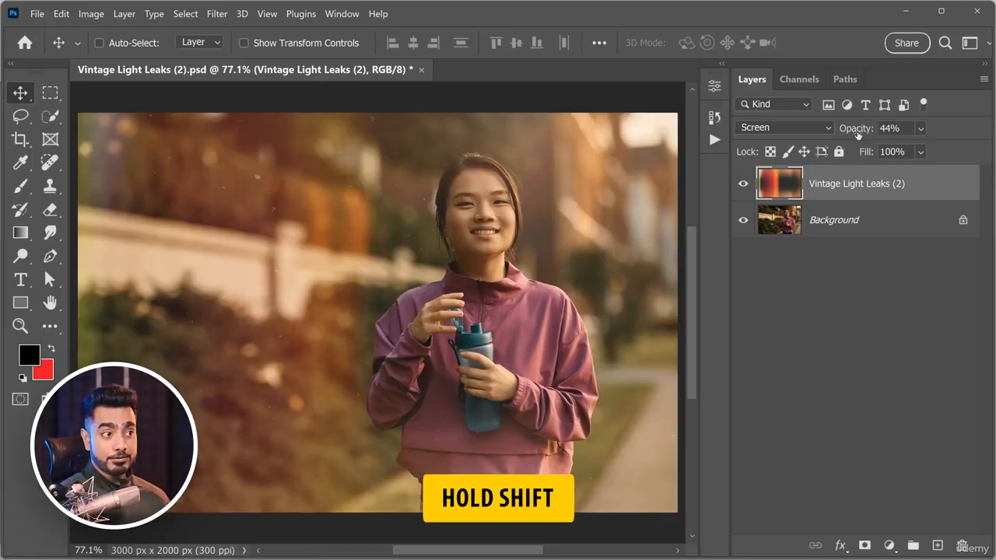
Scrub the Vintage Light Leaks (2) layer's opacity in large increments to 0%, 94%, 37% and finally 5%.
{"action": "mouse_move", "coordinate": [853, 131]}
{"action": "left_mouse_down"}
{"action": "mouse_move", "coordinate": [888, 131]}
{"action": "mouse_move", "coordinate": [852, 132]}
{"action": "left_mouse_up"}
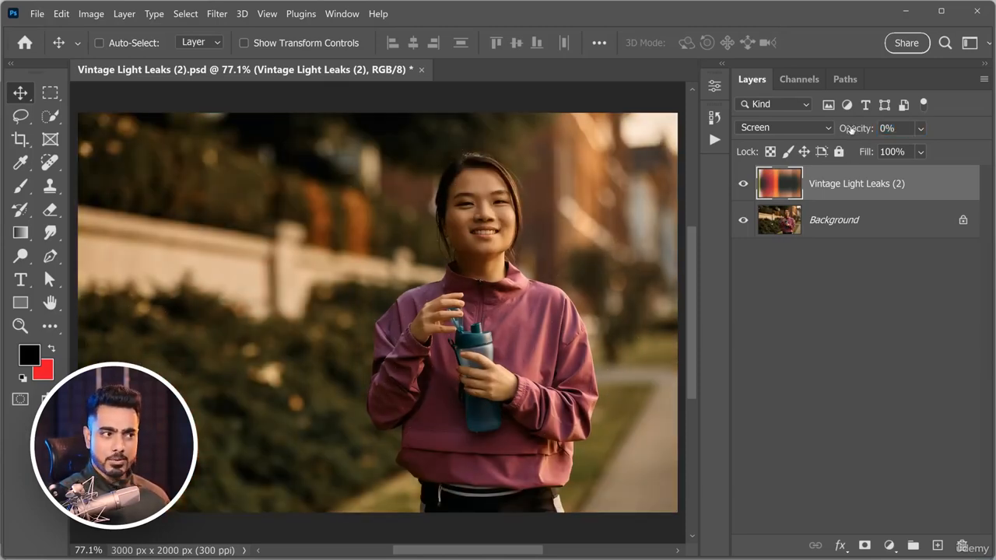
{"action": "left_click_drag", "start_coordinate": [854, 129], "coordinate": [802, 134]}
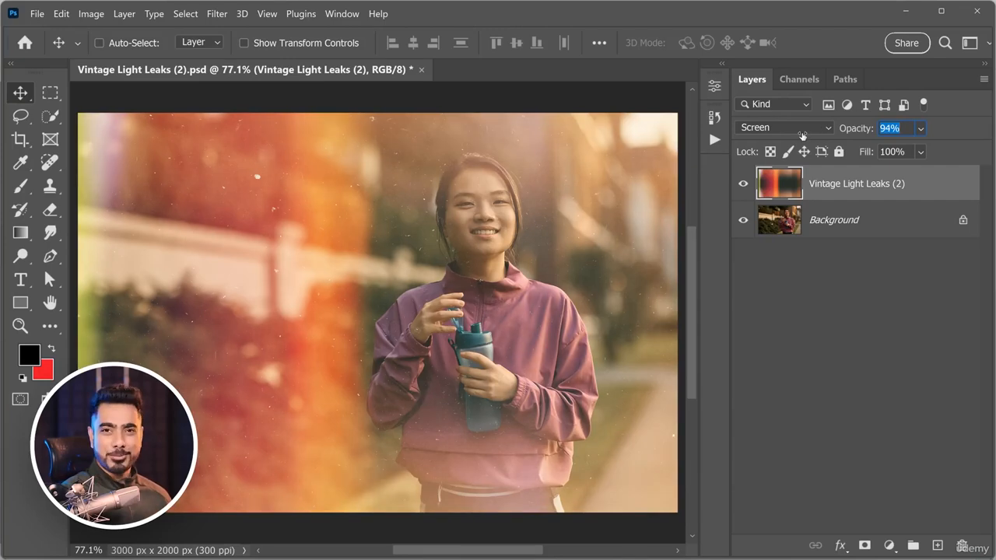
{"action": "left_click_drag", "start_coordinate": [639, 142], "coordinate": [526, 138]}
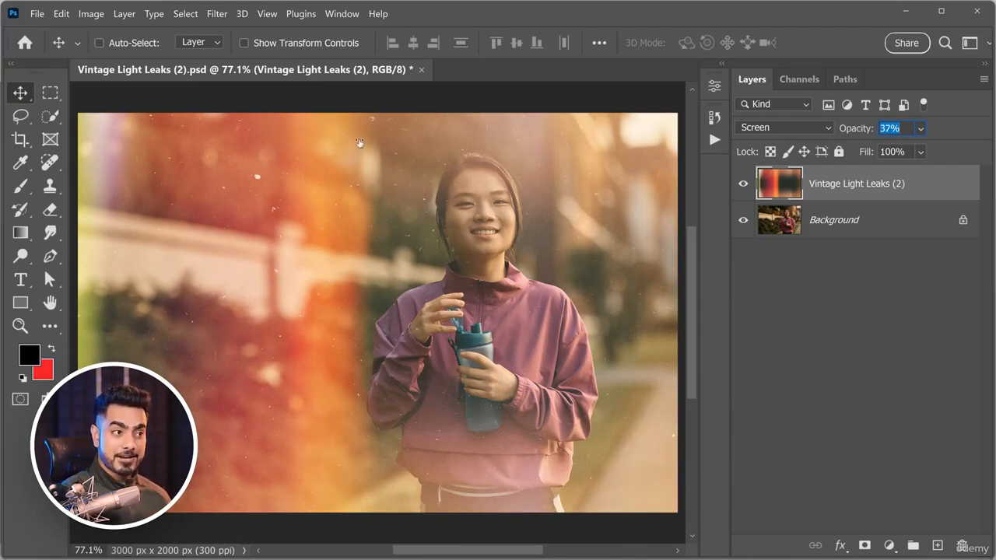
{"action": "left_click_drag", "start_coordinate": [359, 143], "coordinate": [103, 150]}
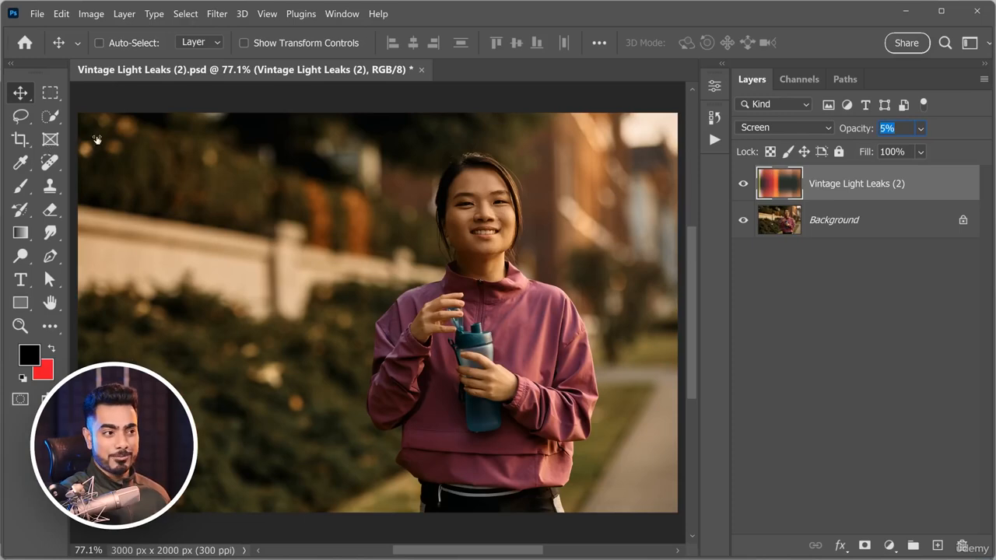
Scrub the Vintage Light Leaks (2) layer's opacity upward.
{"action": "left_click_drag", "start_coordinate": [96, 140], "coordinate": [335, 115]}
{"action": "left_click_drag", "start_coordinate": [730, 115], "coordinate": [818, 119]}
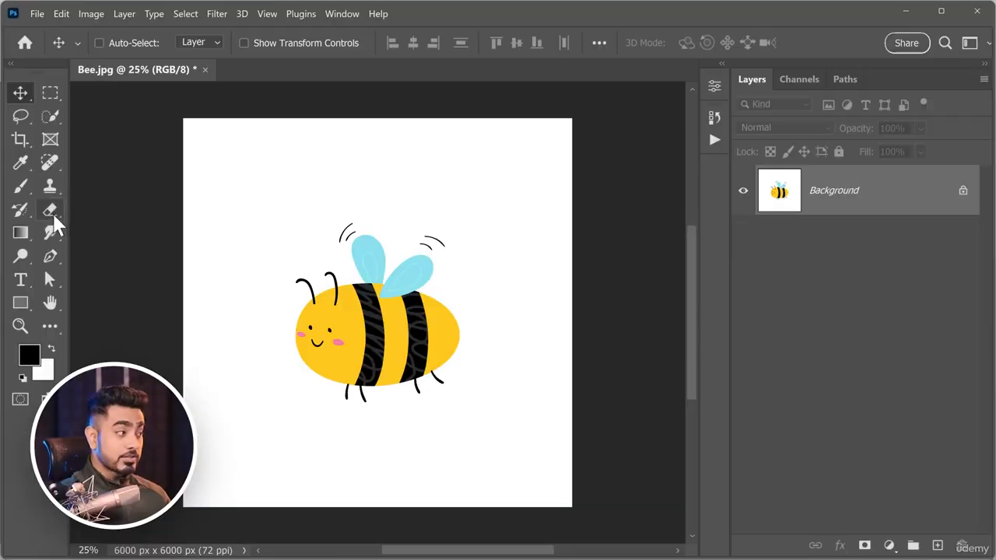
Activate the Eraser Tool in Bee.jpg and set the background color to bright green, hex 5fff53.
{"action": "left_click", "coordinate": [51, 213]}
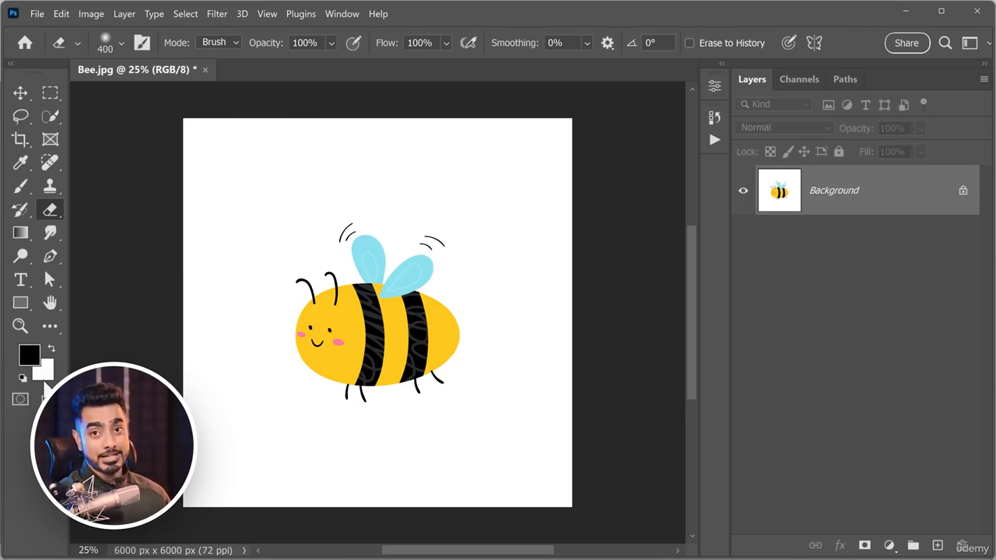
{"action": "left_click", "coordinate": [45, 372]}
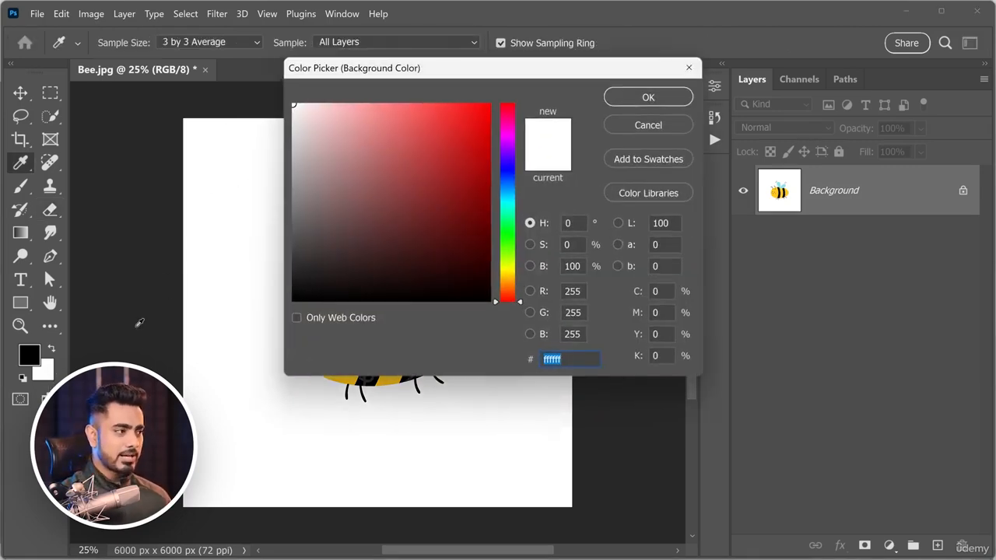
{"action": "type", "text": "ff5353"}
{"action": "left_click", "coordinate": [504, 239]}
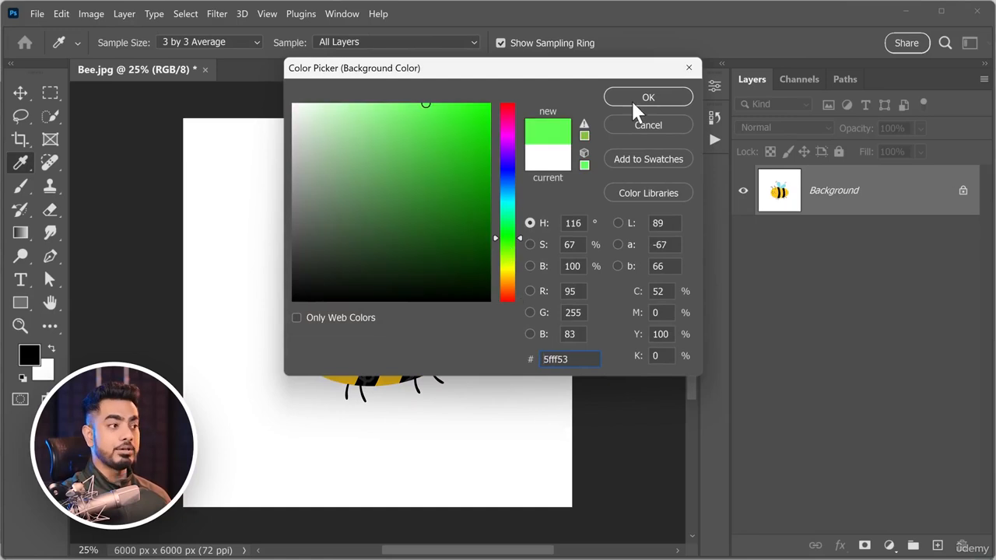
{"action": "left_click", "coordinate": [640, 100]}
Try a zigzag eraser stroke beside the bee on the locked Background layer, and undo it.
{"action": "mouse_move", "coordinate": [245, 128]}
{"action": "left_mouse_down"}
{"action": "mouse_move", "coordinate": [202, 201]}
{"action": "mouse_move", "coordinate": [273, 181]}
{"action": "mouse_move", "coordinate": [279, 222]}
{"action": "mouse_move", "coordinate": [227, 354]}
{"action": "left_mouse_up"}
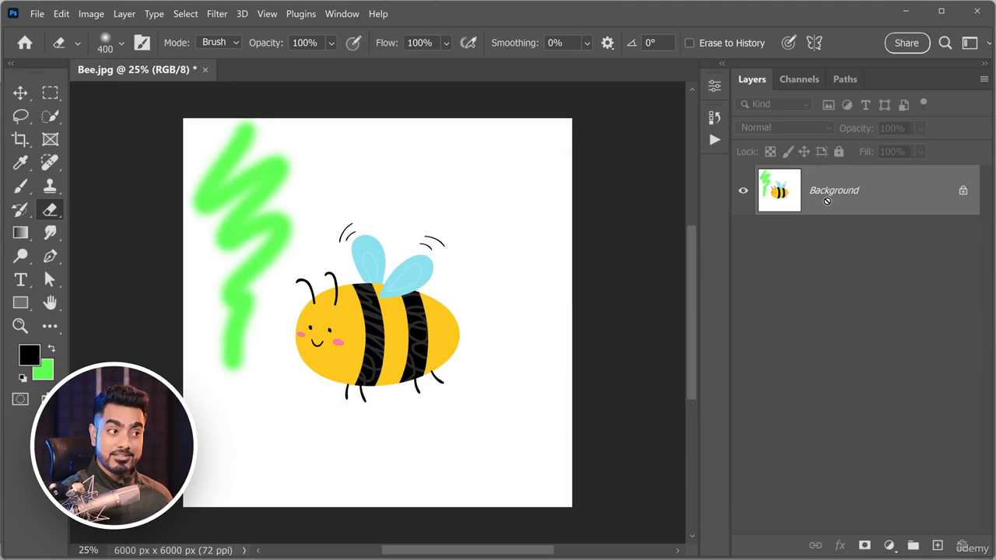
{"action": "key", "text": "ctrl+z"}
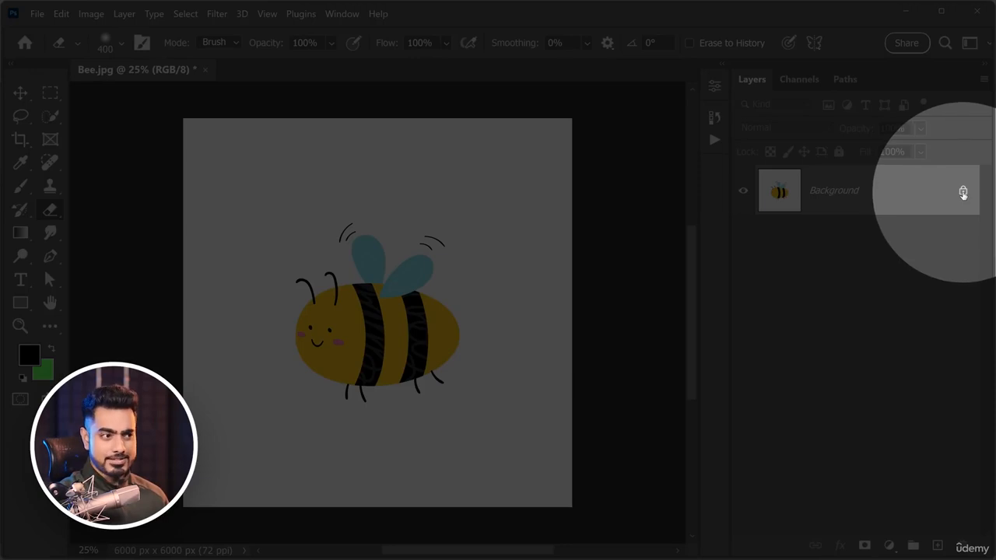
Unlock the Background layer, erase a zigzag stroke in the white area beside the bee, and inspect the erased edges up close.
{"action": "left_click", "coordinate": [963, 191]}
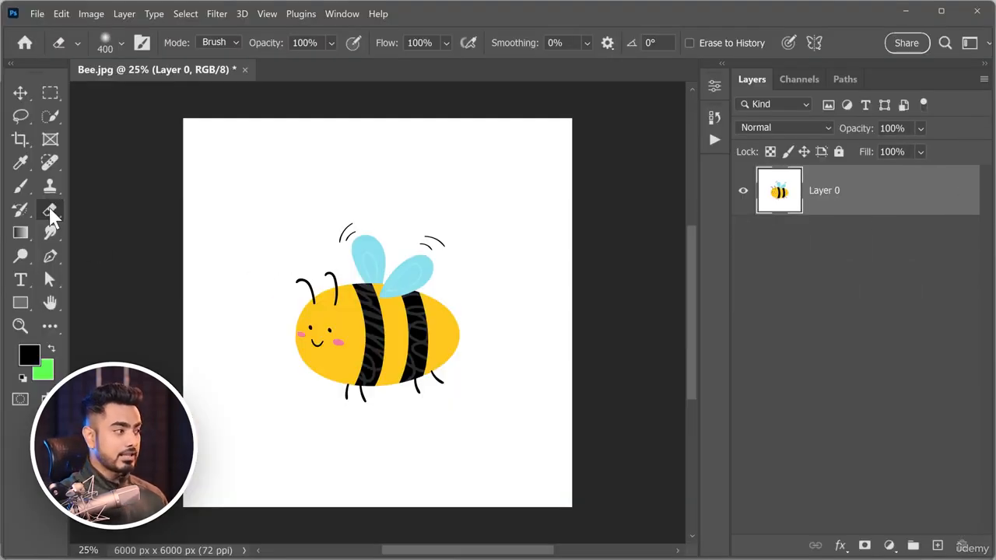
{"action": "mouse_move", "coordinate": [225, 169]}
{"action": "left_mouse_down"}
{"action": "mouse_move", "coordinate": [226, 230]}
{"action": "mouse_move", "coordinate": [257, 377]}
{"action": "left_mouse_up"}
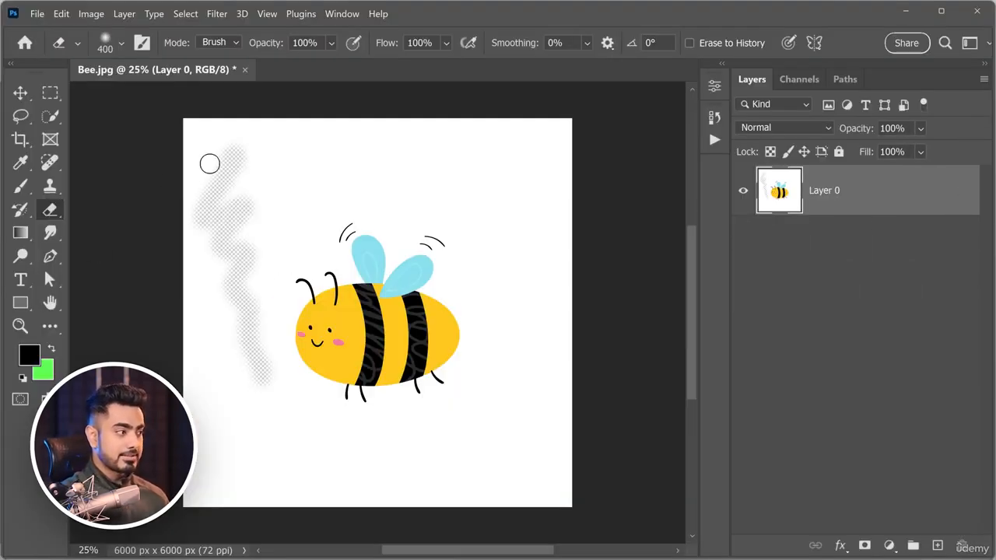
{"action": "scroll", "coordinate": [231, 172], "scroll_direction": "up", "scroll_amount": 5}
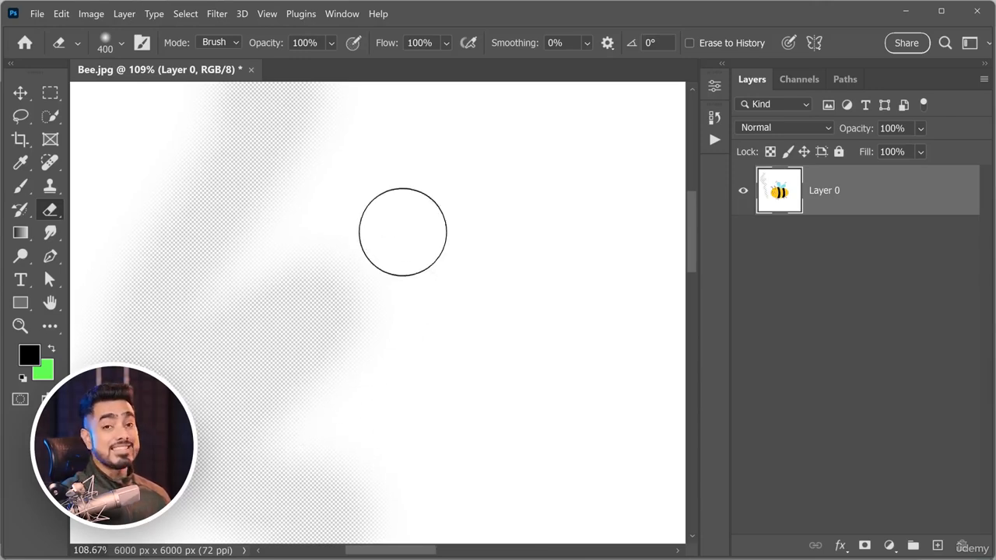
{"action": "scroll", "coordinate": [448, 232], "scroll_direction": "down", "scroll_amount": 3}
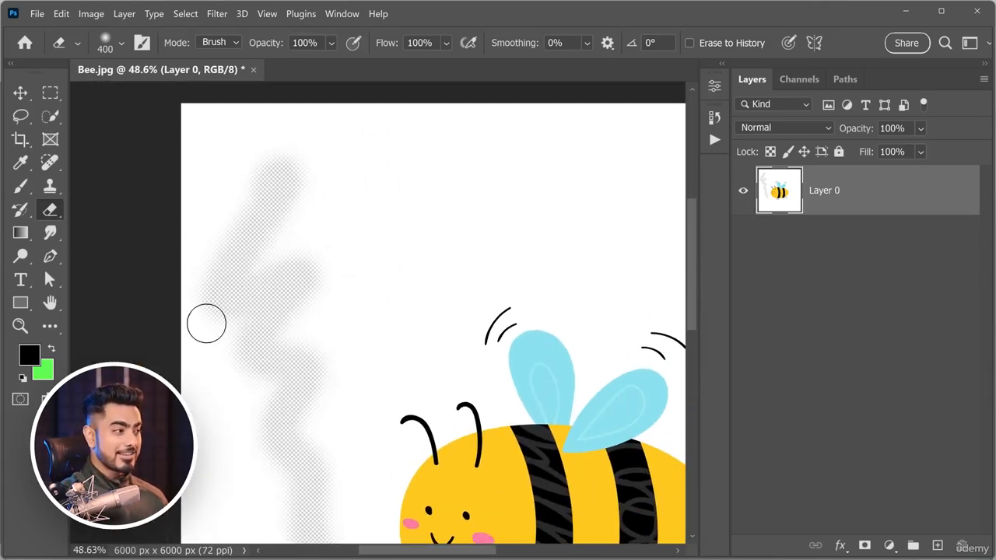
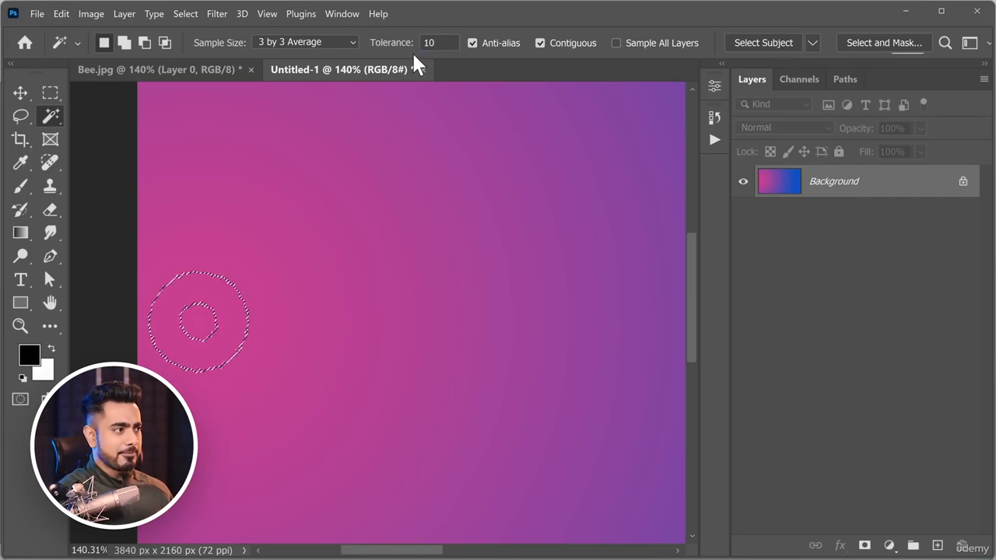
Clear the current selection and select the pink gradient's center with the Magic Wand at tolerance 10.
{"action": "key", "text": "Return"}
{"action": "key", "text": "ctrl+d"}
{"action": "left_click", "coordinate": [219, 312]}
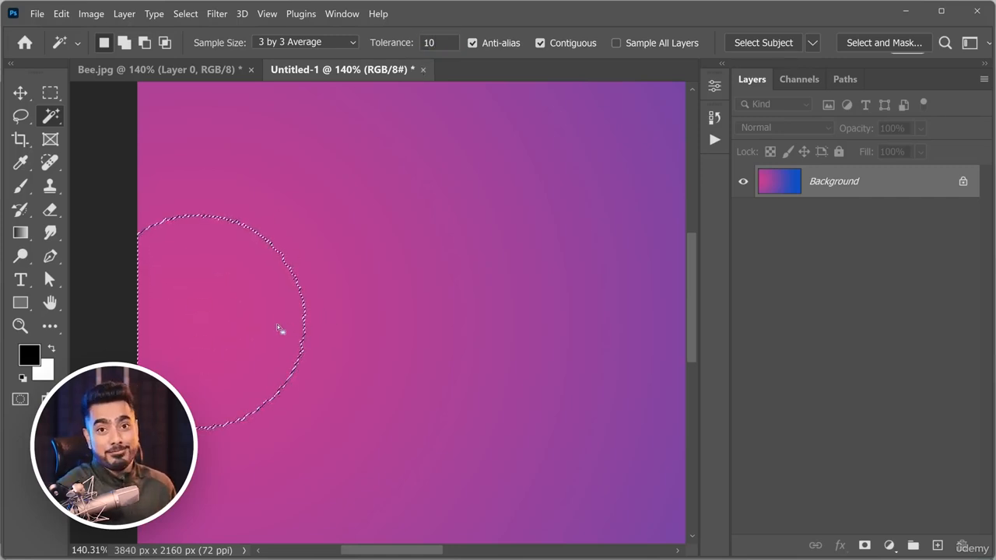
Deselect, set the Magic Wand tolerance to 40, and select the gradient's pink center again.
{"action": "key", "text": "ctrl+d"}
{"action": "left_click_drag", "start_coordinate": [439, 45], "coordinate": [375, 53]}
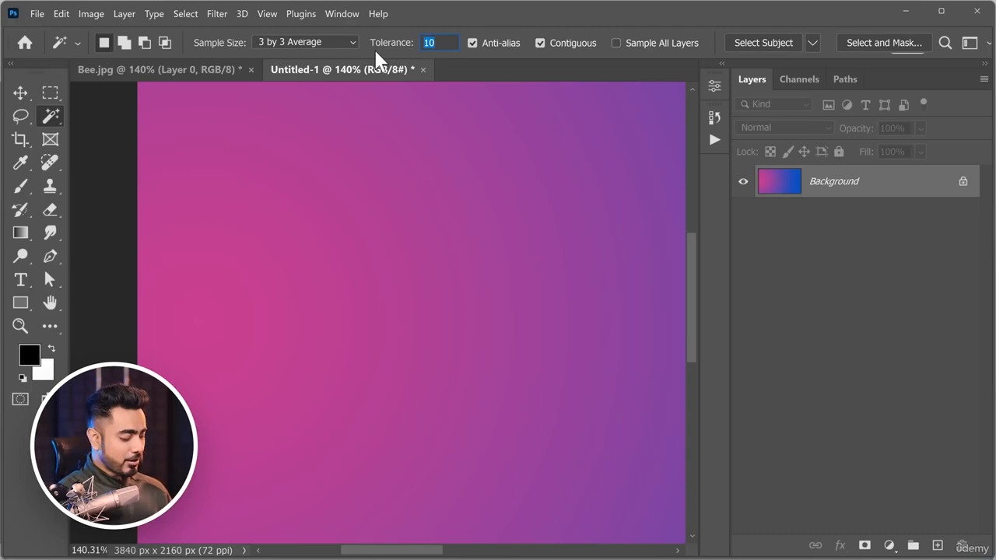
{"action": "type", "text": "40"}
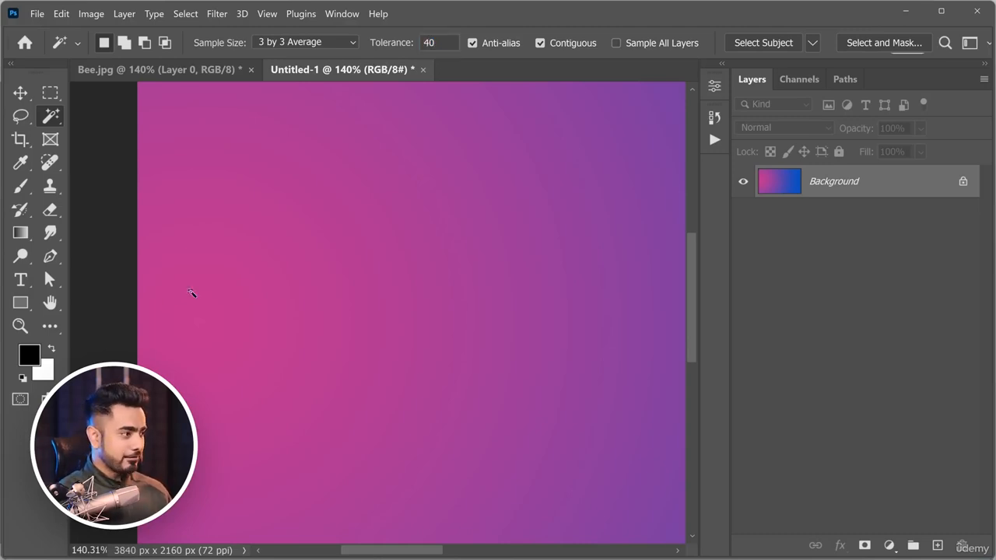
{"action": "left_click", "coordinate": [194, 311]}
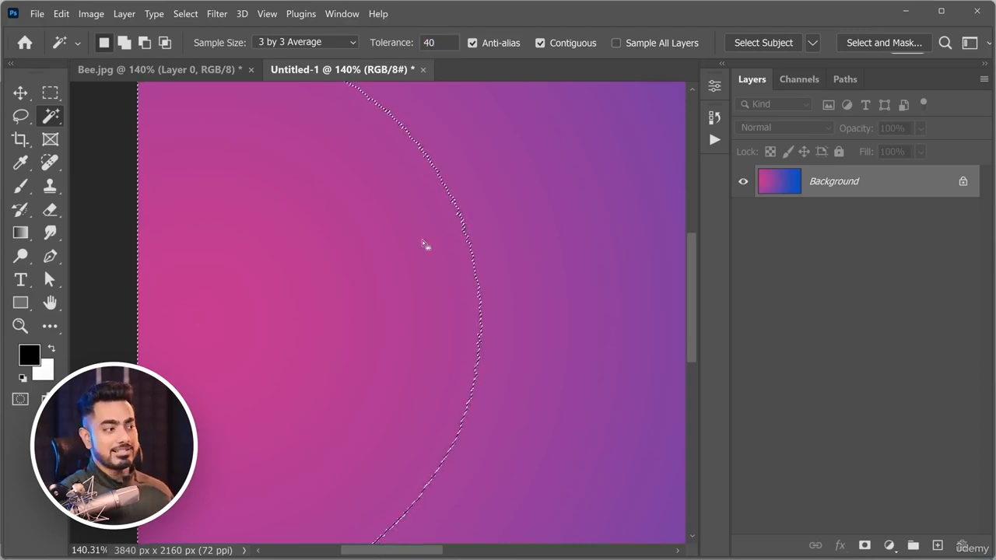
{"action": "scroll", "coordinate": [573, 254], "scroll_direction": "down", "scroll_amount": 3}
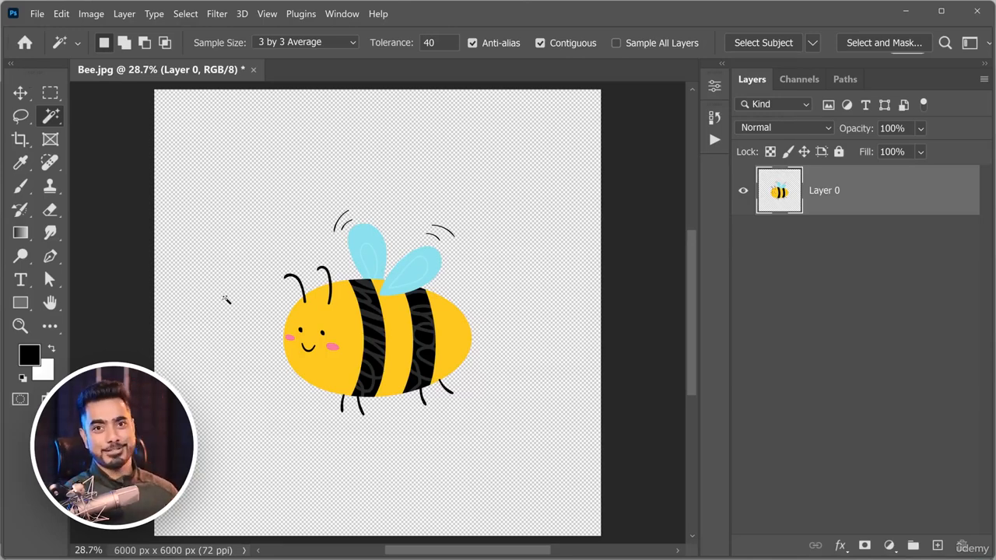
Export the background-free bee as a PNG with transparency at 6000 x 6000 px and 100% scale.
{"action": "left_click", "coordinate": [38, 13]}
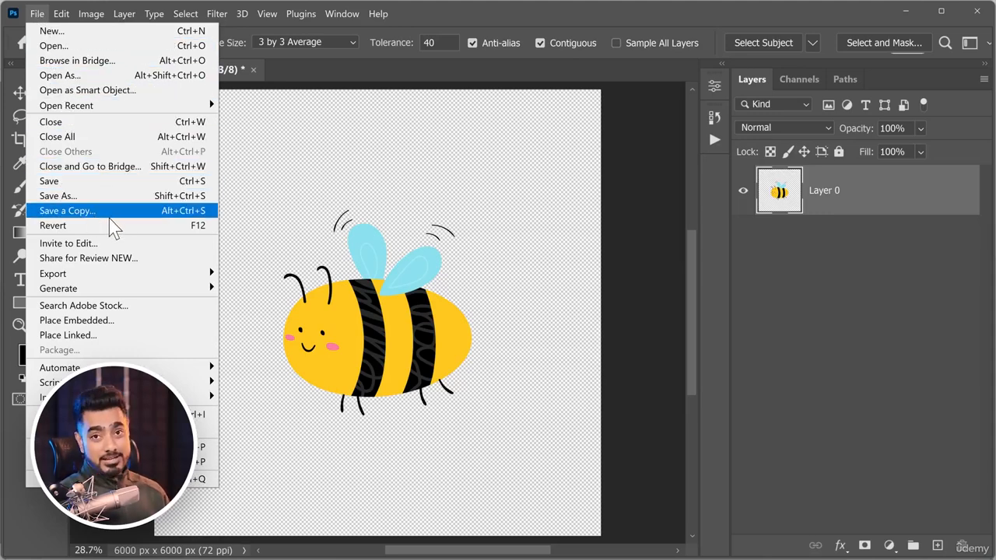
{"action": "mouse_move", "coordinate": [129, 278]}
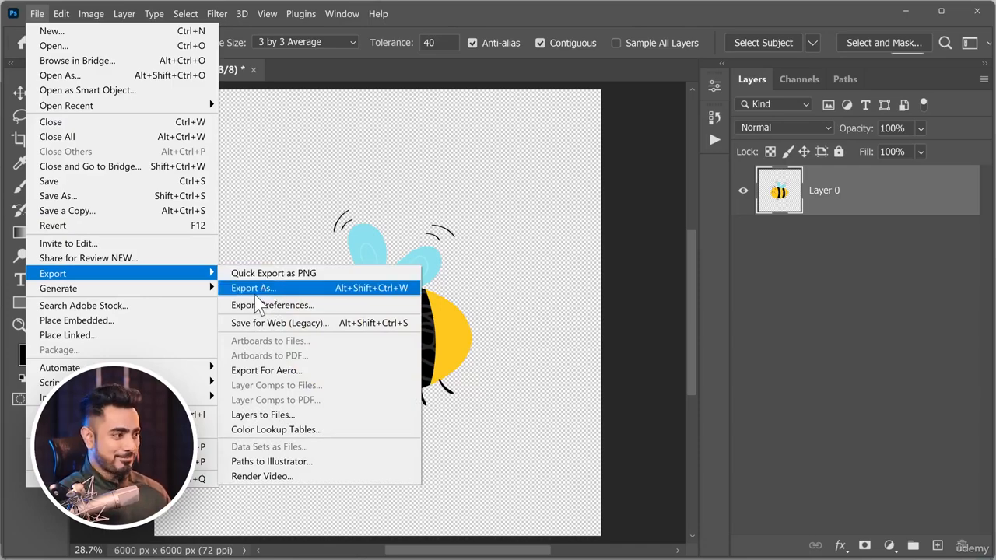
{"action": "left_click", "coordinate": [262, 293]}
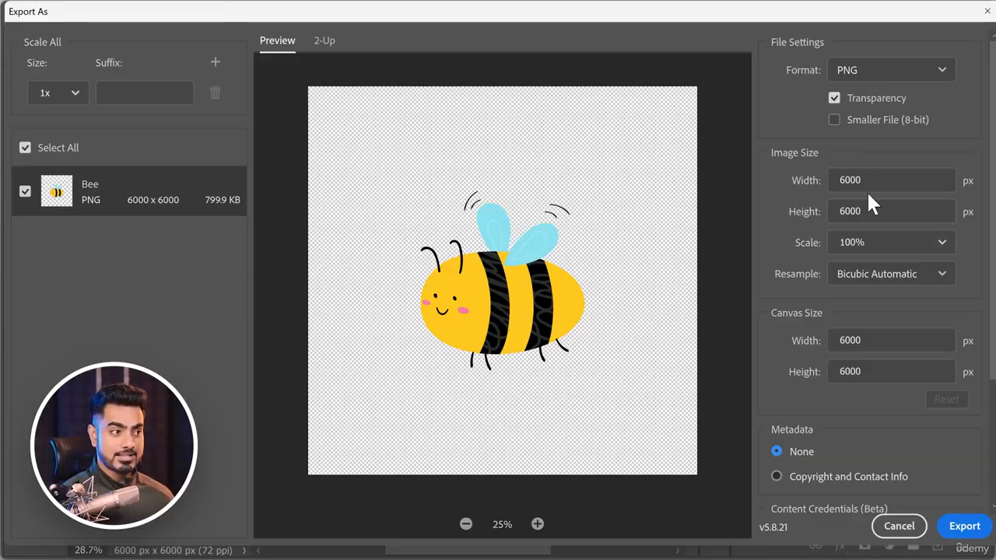
{"action": "scroll", "coordinate": [983, 401], "scroll_direction": "down", "scroll_amount": 3}
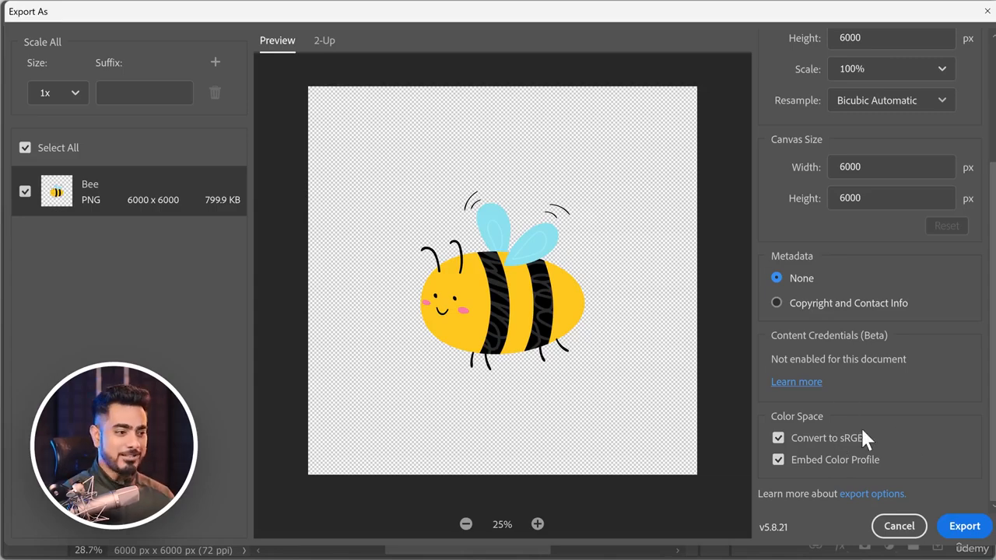
{"action": "left_click", "coordinate": [964, 527]}
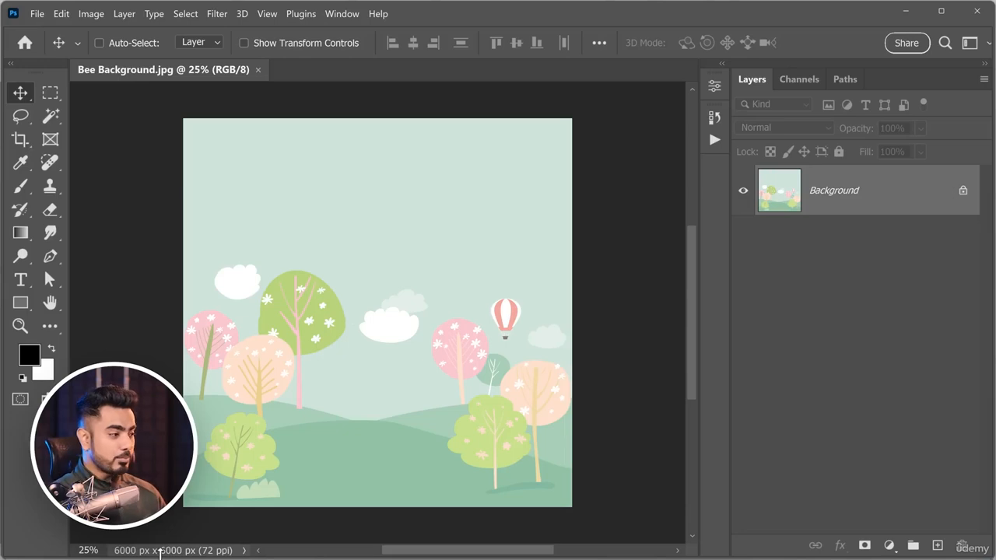
Try placing Bee.jpg from File Explorer onto Bee Background.jpg, scale it down, and delete the placed layer.
{"action": "mouse_move", "coordinate": [159, 554]}
{"action": "left_click", "coordinate": [129, 541]}
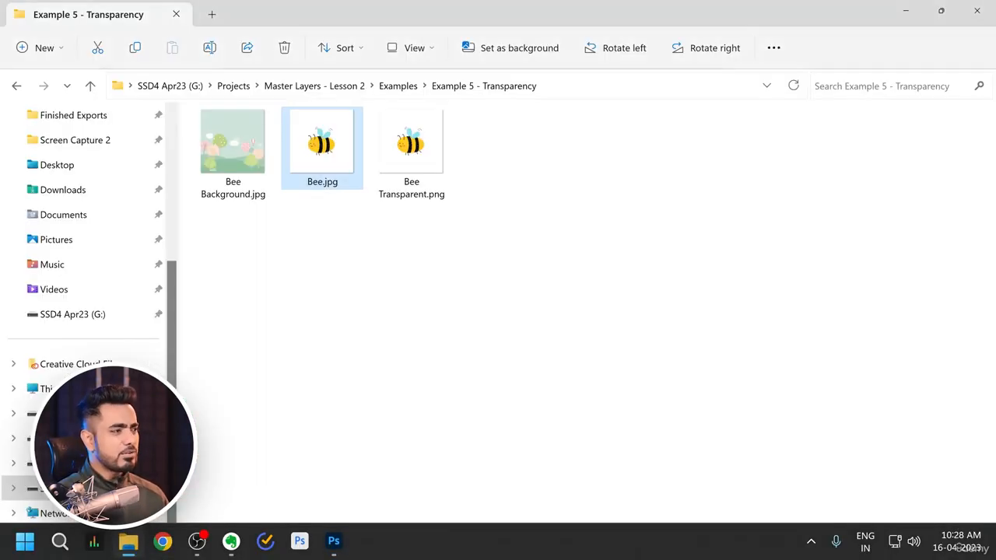
{"action": "left_click_drag", "start_coordinate": [325, 158], "coordinate": [356, 378]}
{"action": "left_click_drag", "start_coordinate": [571, 121], "coordinate": [538, 160]}
{"action": "key", "text": "Return"}
{"action": "left_click_drag", "start_coordinate": [934, 200], "coordinate": [962, 543]}
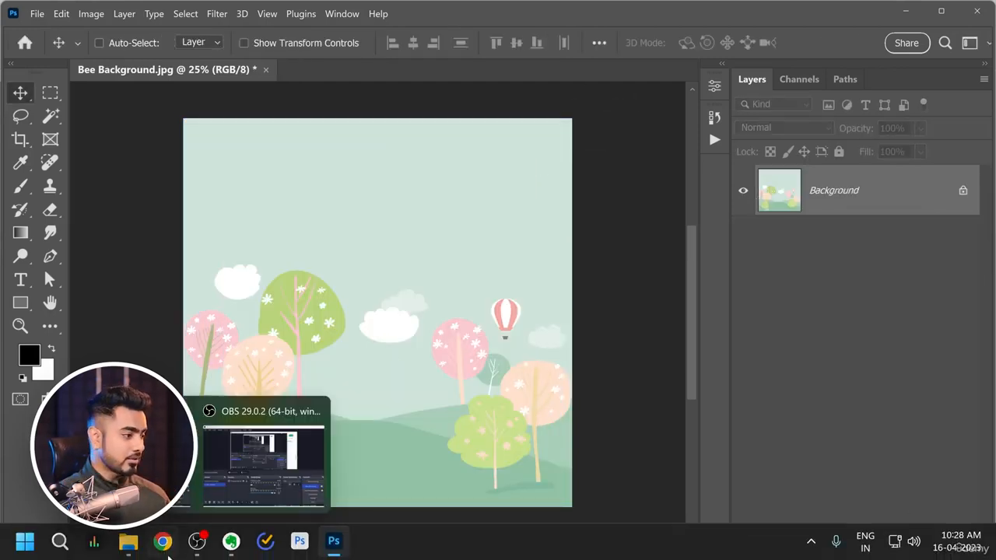
Place Bee Transparent.png from File Explorer onto the landscape, scale it to 77.67%, and position the bee in the sky above the trees.
{"action": "left_click", "coordinate": [128, 541]}
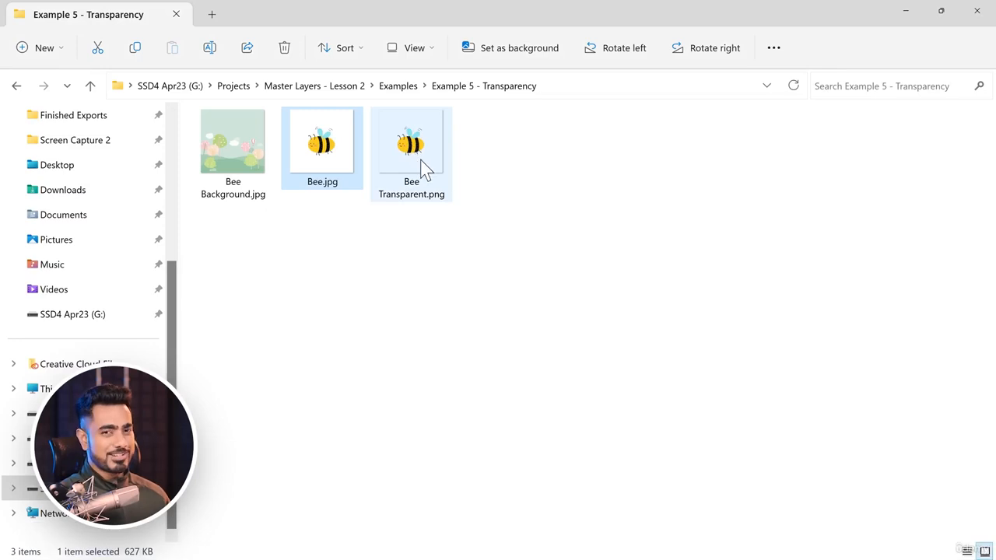
{"action": "left_click_drag", "start_coordinate": [412, 148], "coordinate": [436, 218]}
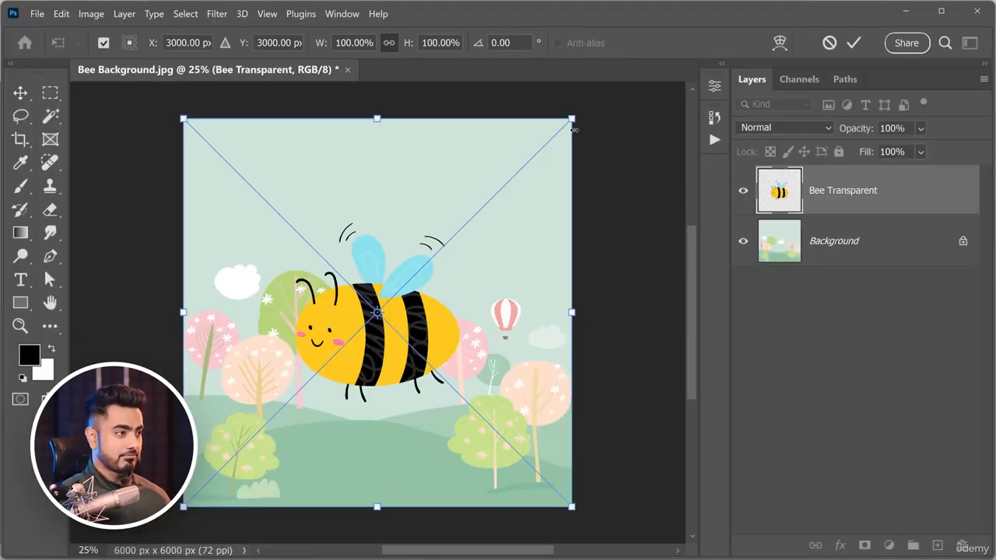
{"action": "left_click_drag", "start_coordinate": [575, 128], "coordinate": [528, 162]}
{"action": "left_click_drag", "start_coordinate": [436, 331], "coordinate": [434, 231]}
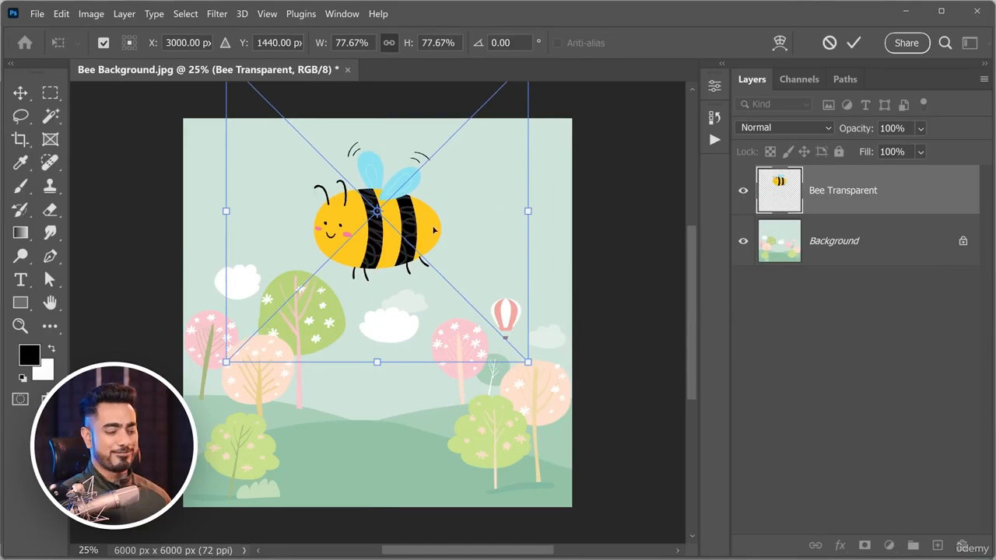
{"action": "key", "text": "Return"}
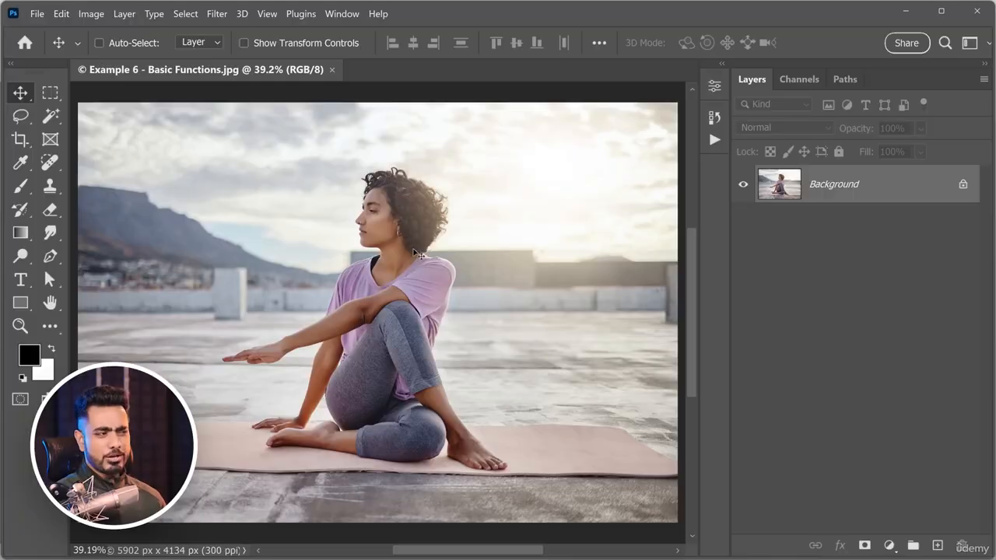
Switch among the Crop, Move and Brush tools on the yoga photo and check the brush tool group's shortcut.
{"action": "left_click_drag", "start_coordinate": [432, 239], "coordinate": [410, 256]}
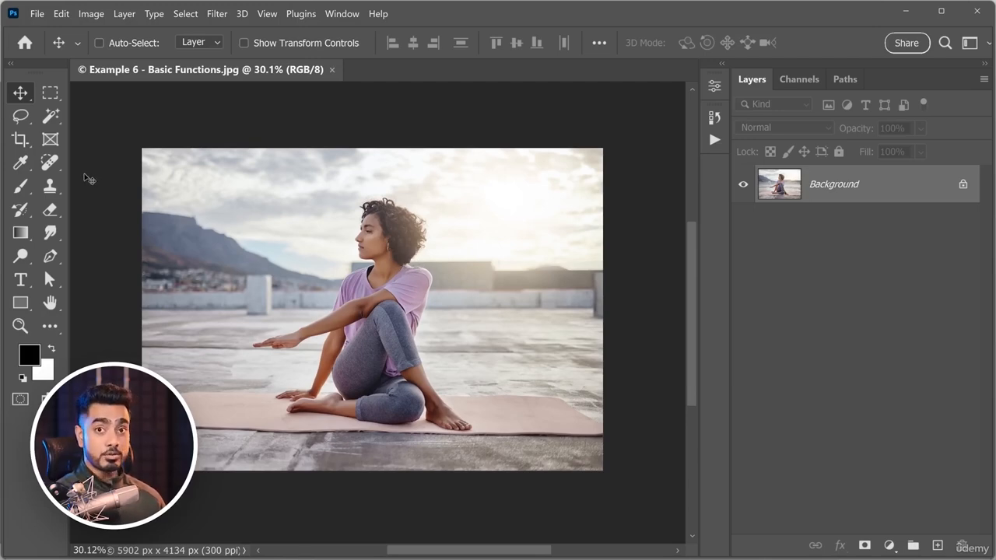
{"action": "key", "text": "c"}
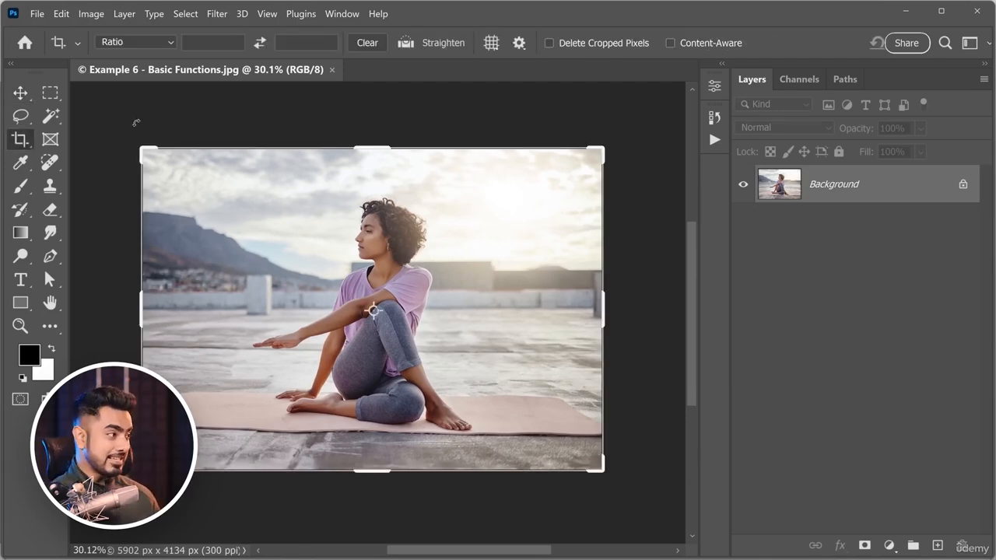
{"action": "left_click", "coordinate": [19, 93]}
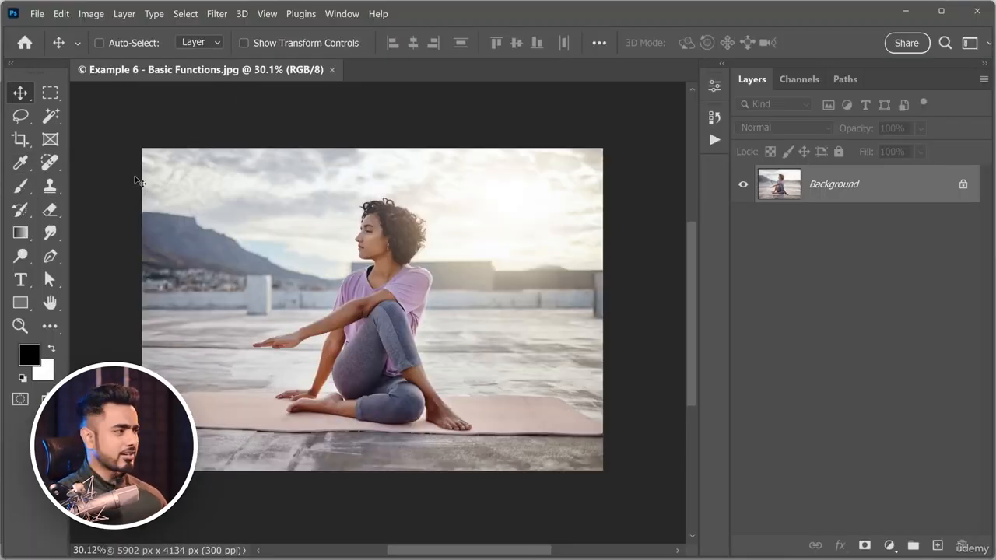
{"action": "left_click", "coordinate": [20, 140]}
{"action": "left_click", "coordinate": [120, 140]}
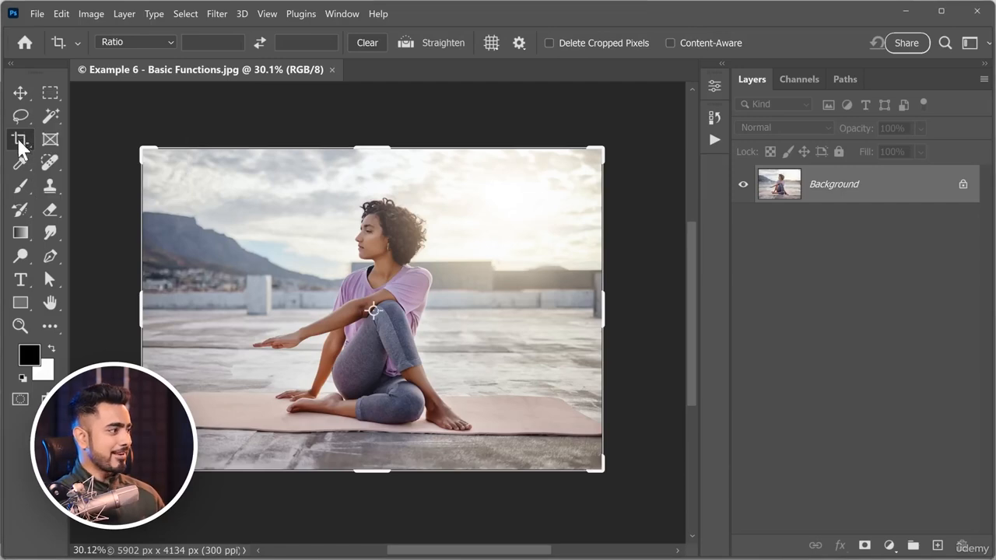
{"action": "left_click", "coordinate": [24, 187]}
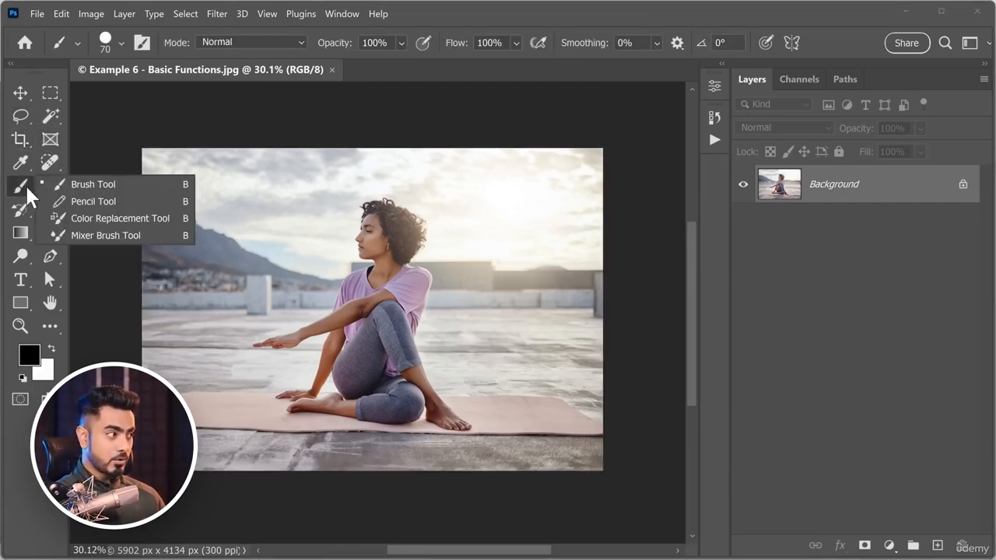
{"action": "left_click", "coordinate": [188, 192]}
Try straightening the yoga photo with the Crop tool along a near-horizontal line behind the woman, and return to the Move tool.
{"action": "left_click", "coordinate": [22, 144]}
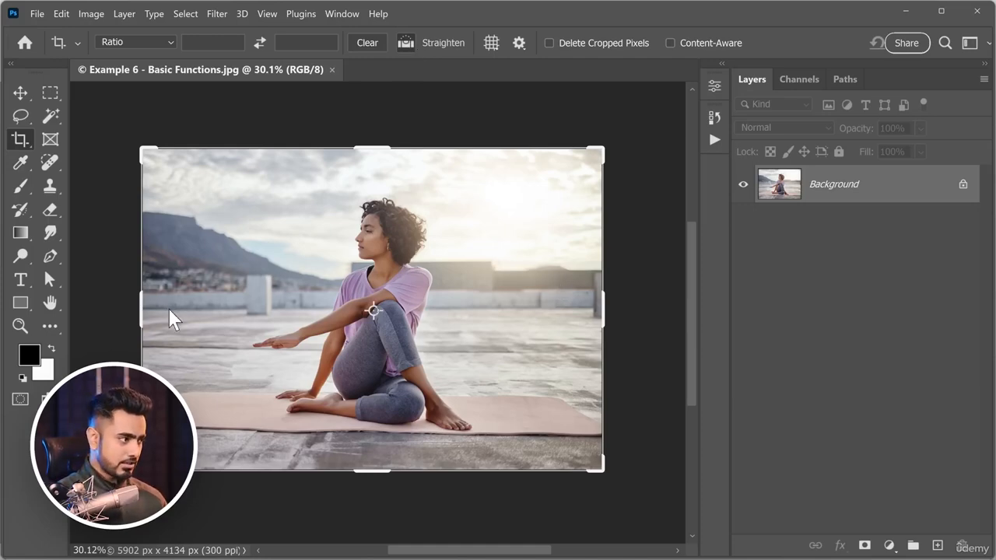
{"action": "left_click_drag", "start_coordinate": [169, 308], "coordinate": [587, 314]}
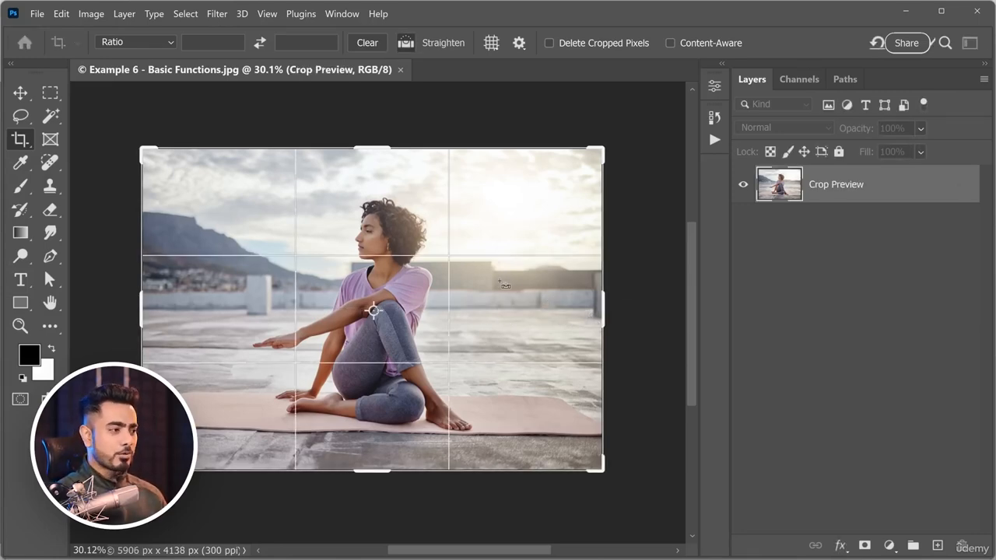
{"action": "left_click", "coordinate": [21, 97]}
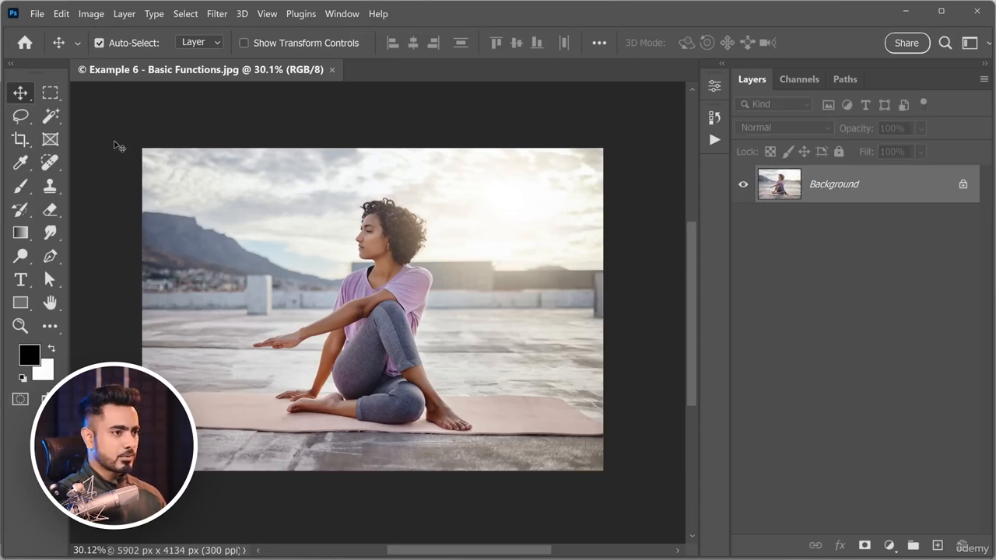
Duplicate the Background layer of the yoga photo and delete the copy, doing this twice.
{"action": "scroll", "coordinate": [280, 459], "scroll_direction": "up", "scroll_amount": 2}
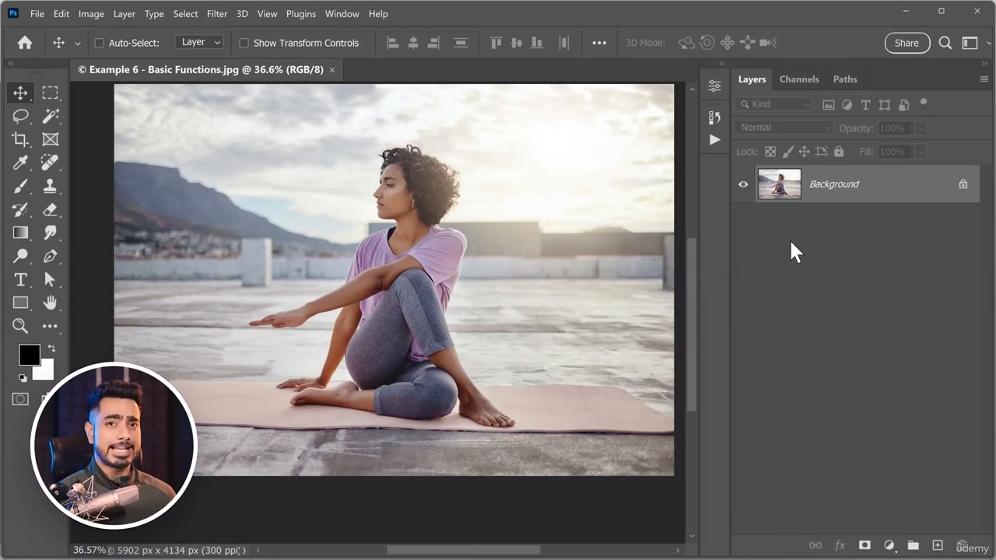
{"action": "key", "text": "ctrl"}
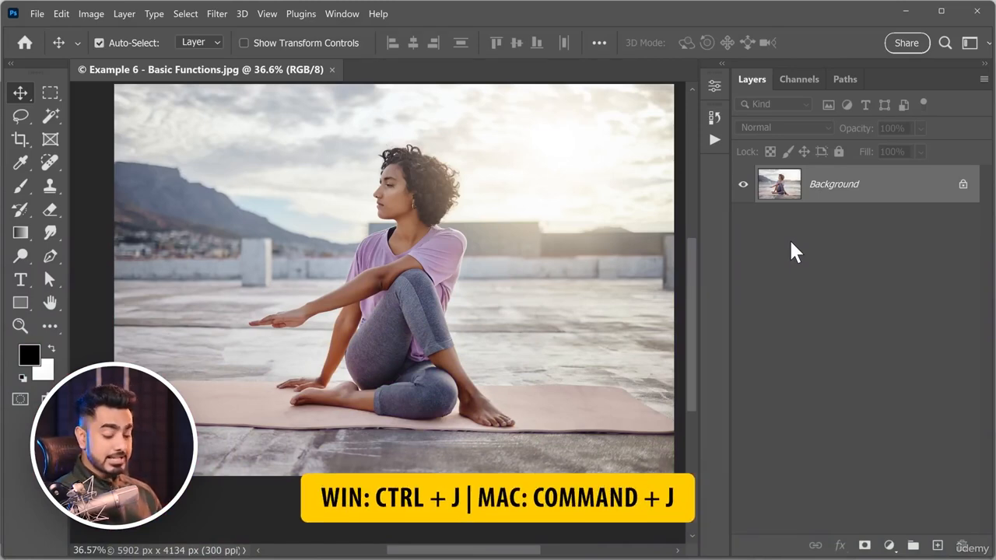
{"action": "key", "text": "ctrl+j"}
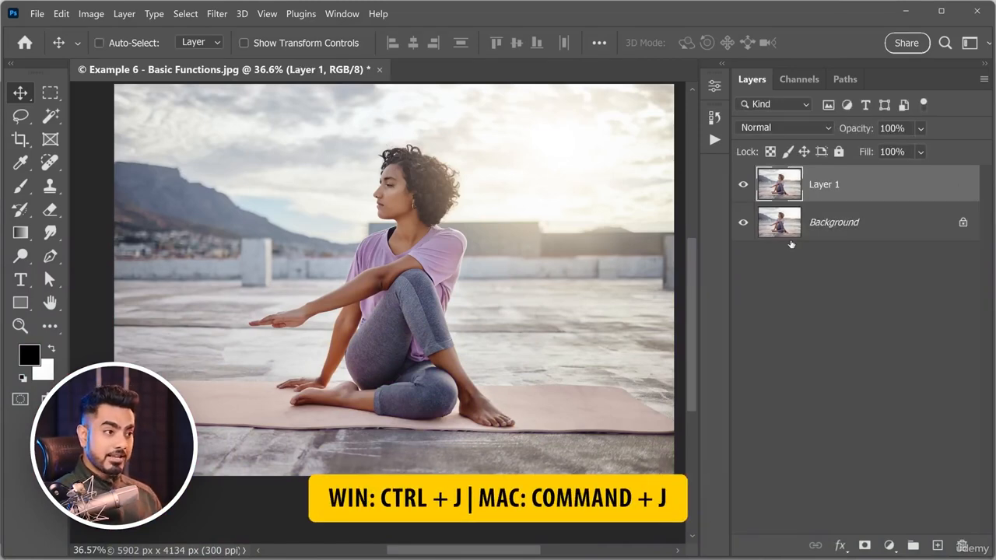
{"action": "left_click", "coordinate": [833, 225]}
{"action": "left_click", "coordinate": [832, 195]}
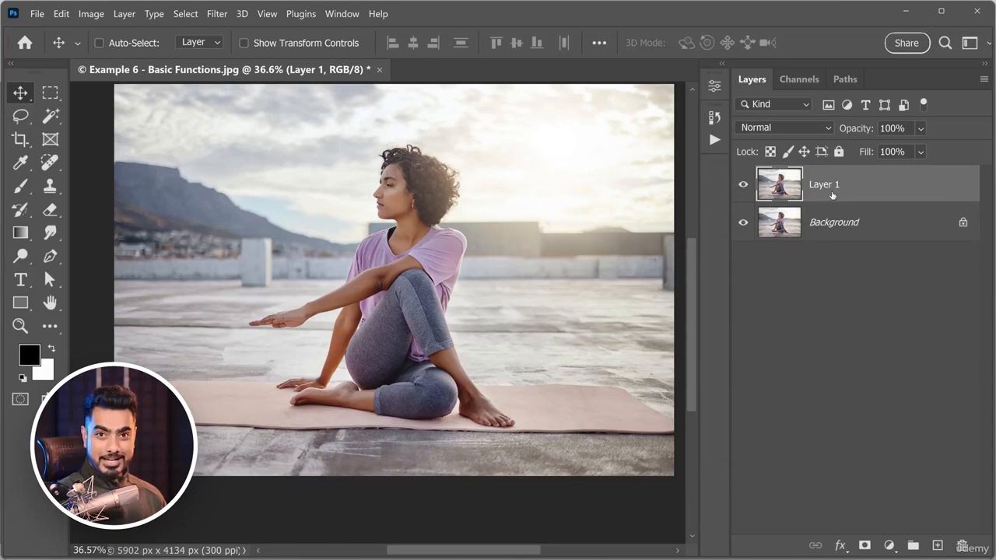
{"action": "left_click_drag", "start_coordinate": [882, 183], "coordinate": [962, 545]}
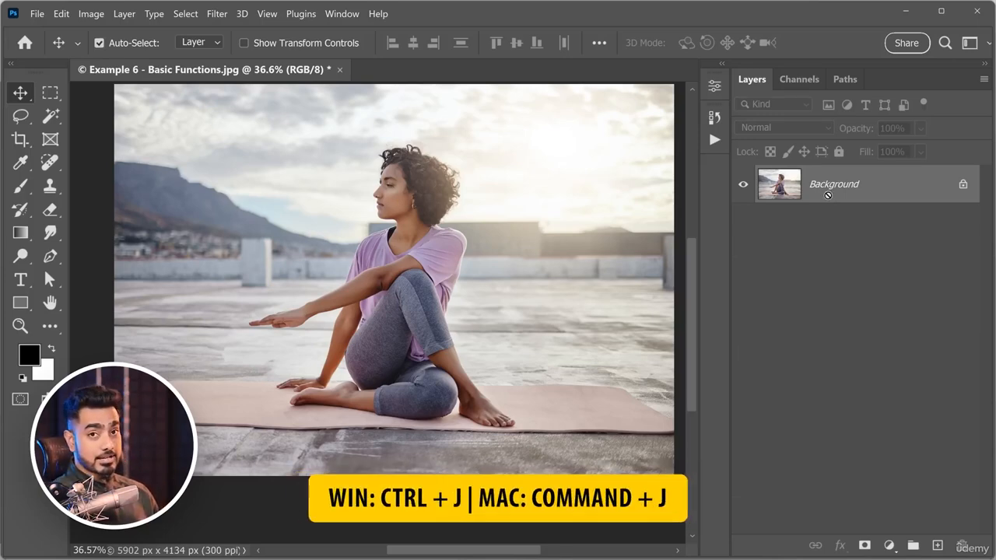
{"action": "key", "text": "ctrl+j"}
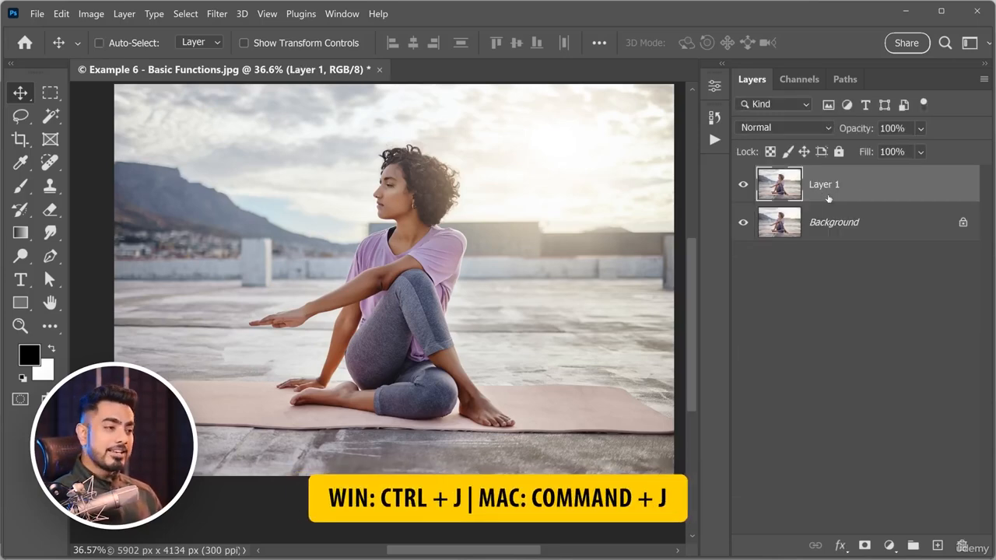
{"action": "left_click_drag", "start_coordinate": [878, 185], "coordinate": [968, 544]}
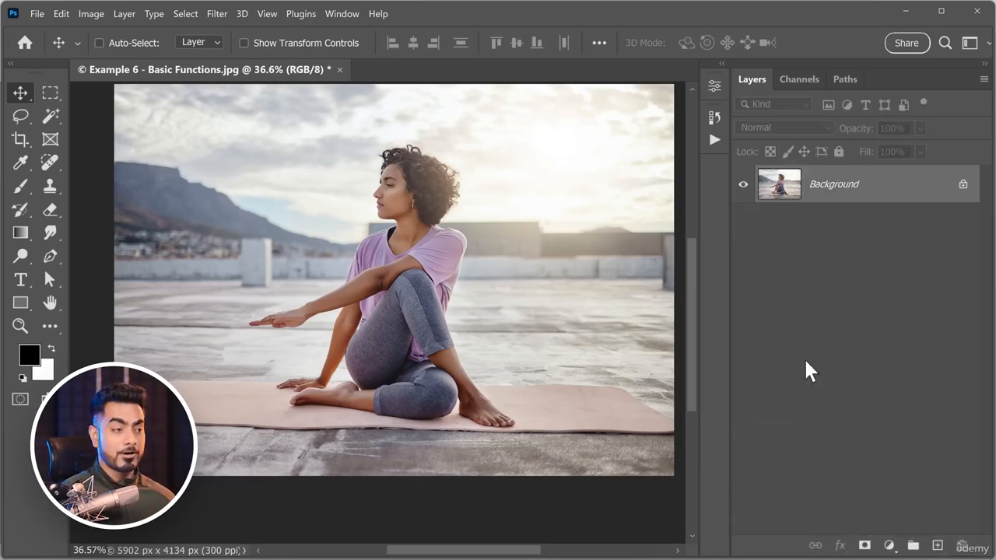
Duplicate the Background layer using the Layer Via Copy command.
{"action": "left_click", "coordinate": [124, 14]}
{"action": "mouse_move", "coordinate": [210, 21]}
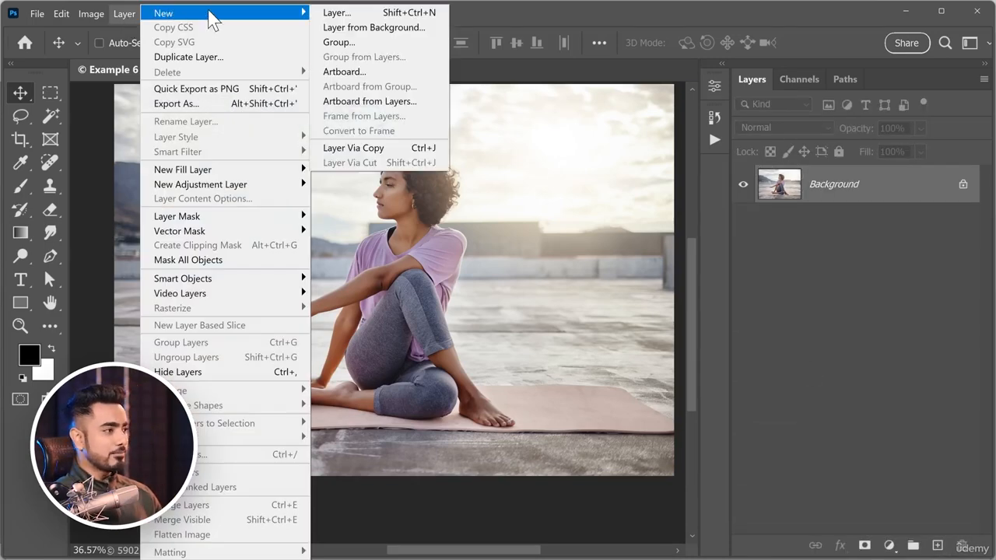
{"action": "left_click", "coordinate": [417, 150]}
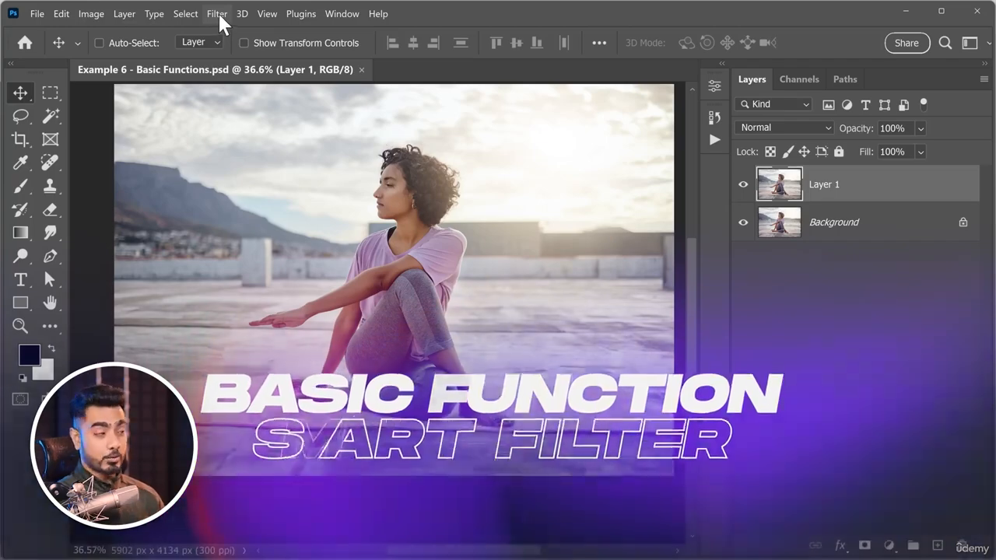
Add monochromatic Uniform noise of 108.81% directly to Layer 1, inspect the woman up close, and undo the filter.
{"action": "left_click", "coordinate": [218, 13]}
{"action": "mouse_move", "coordinate": [370, 236]}
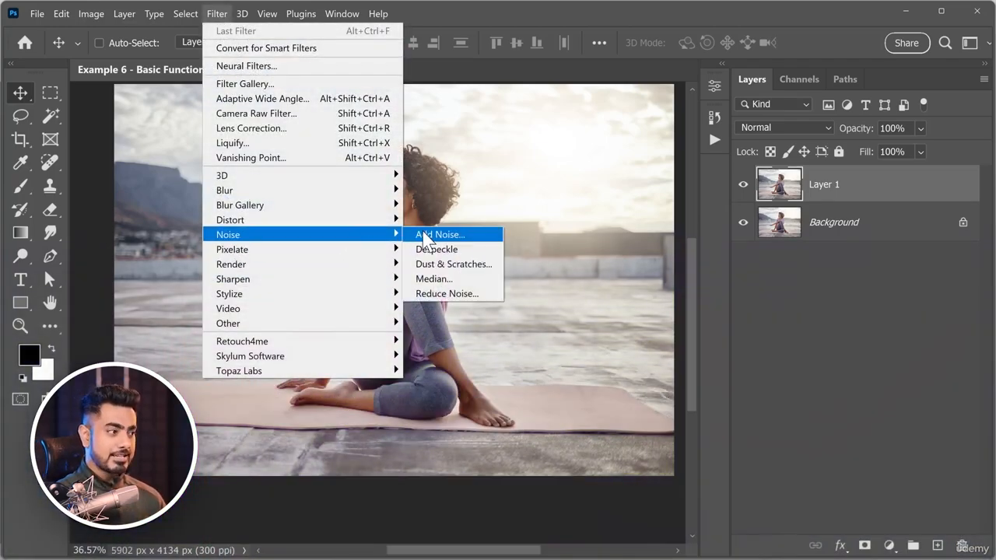
{"action": "left_click", "coordinate": [421, 231]}
{"action": "left_click_drag", "start_coordinate": [434, 298], "coordinate": [464, 294]}
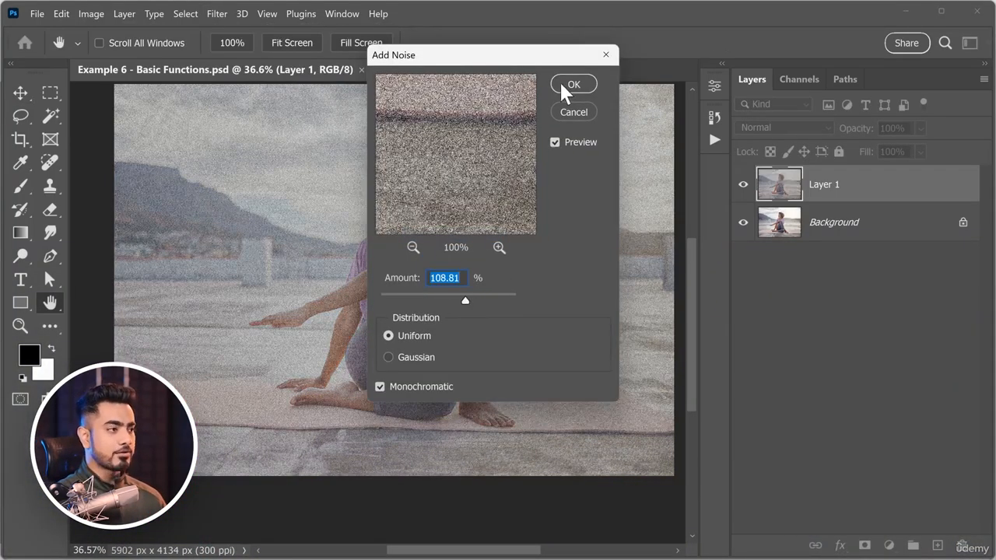
{"action": "left_click", "coordinate": [570, 86]}
{"action": "left_click_drag", "start_coordinate": [338, 195], "coordinate": [312, 259]}
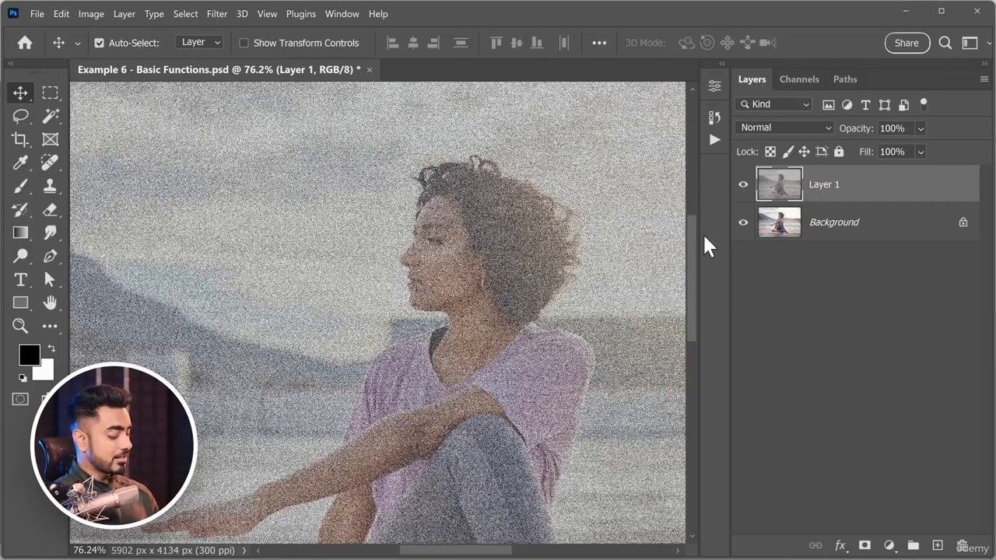
{"action": "key", "text": "ctrl+z"}
{"action": "key", "text": "ctrl+0"}
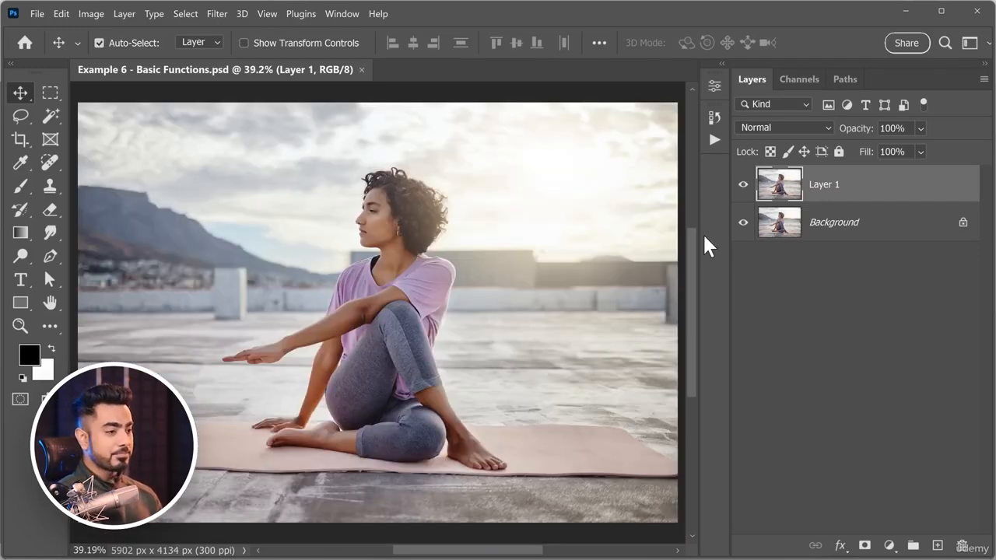
Convert Layer 1 for Smart Filters.
{"action": "right_click", "coordinate": [898, 189]}
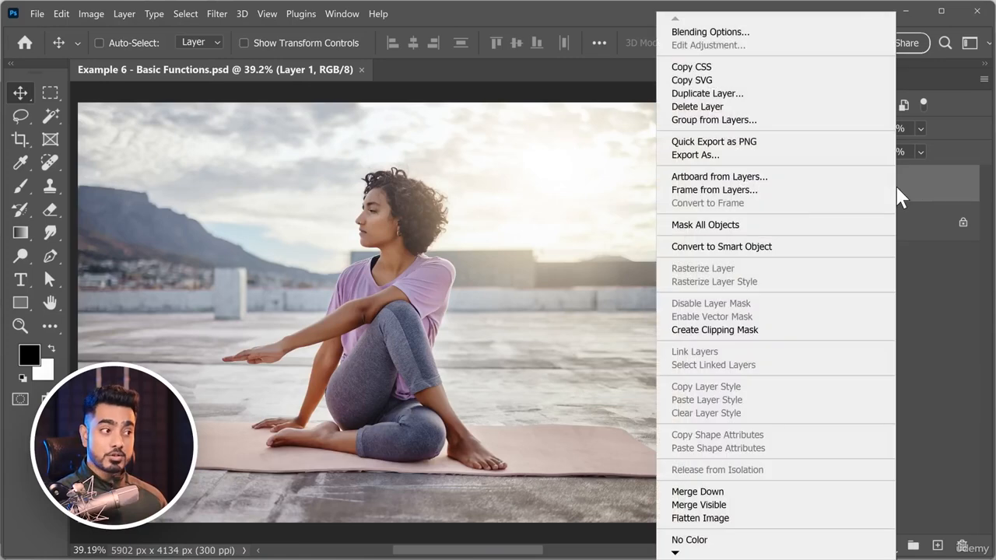
{"action": "left_click", "coordinate": [927, 193]}
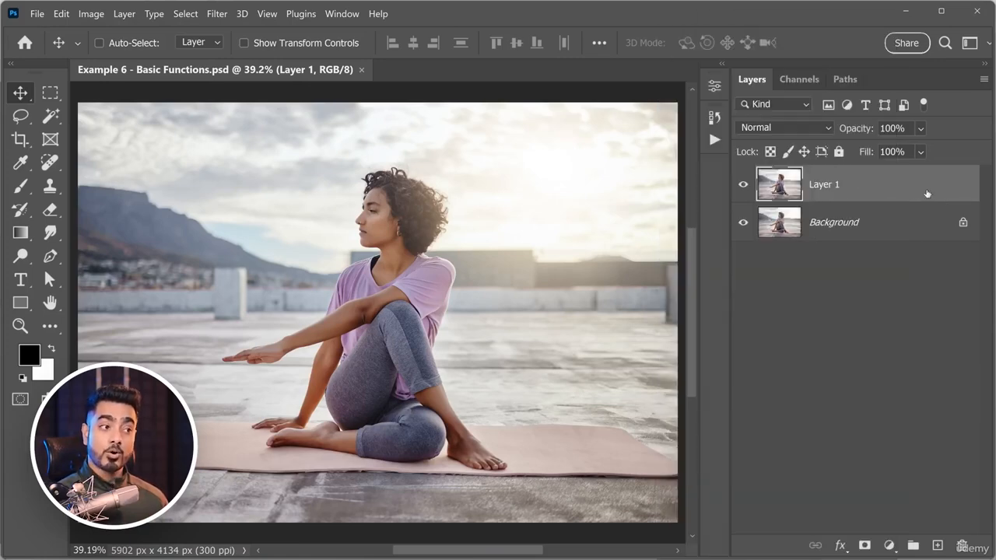
{"action": "left_click", "coordinate": [217, 14]}
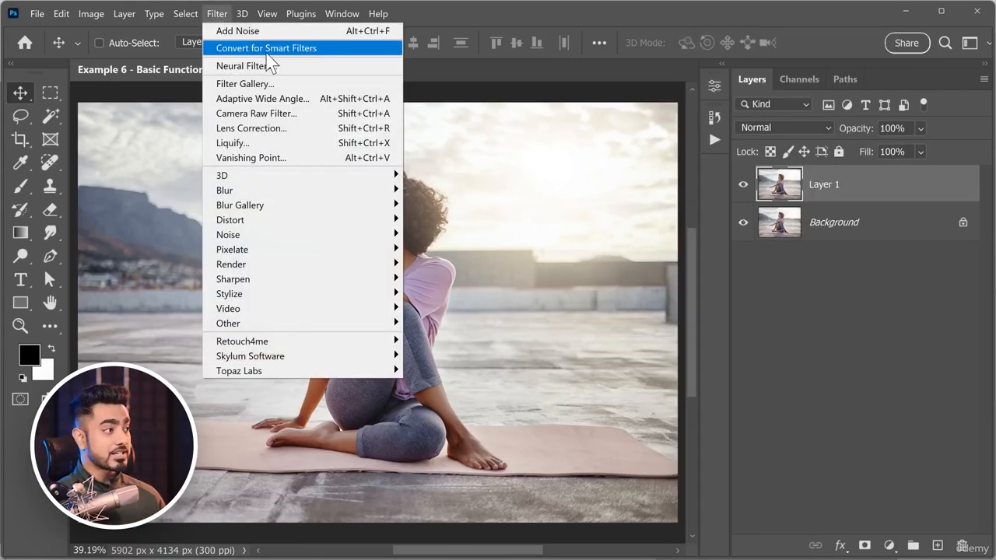
{"action": "left_click", "coordinate": [305, 50]}
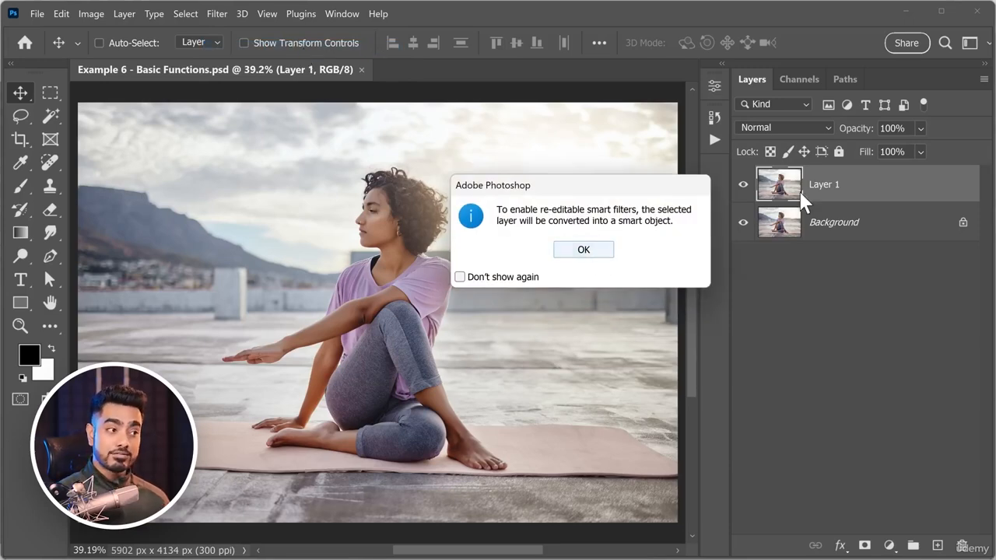
{"action": "left_click", "coordinate": [584, 250]}
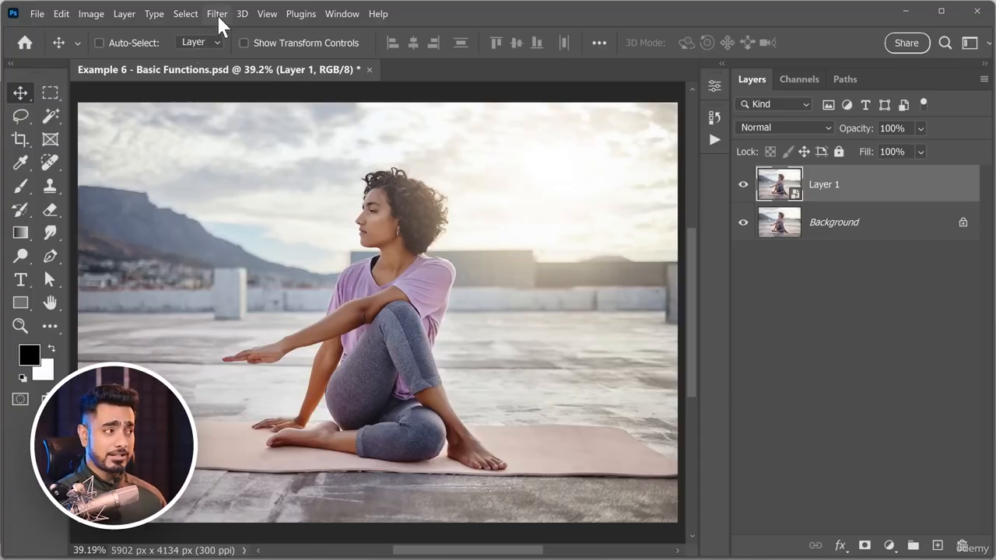
Apply Add Noise to Layer 1 as a smart filter with the previous 108.81% Uniform monochromatic settings.
{"action": "left_click", "coordinate": [218, 14]}
{"action": "mouse_move", "coordinate": [351, 233]}
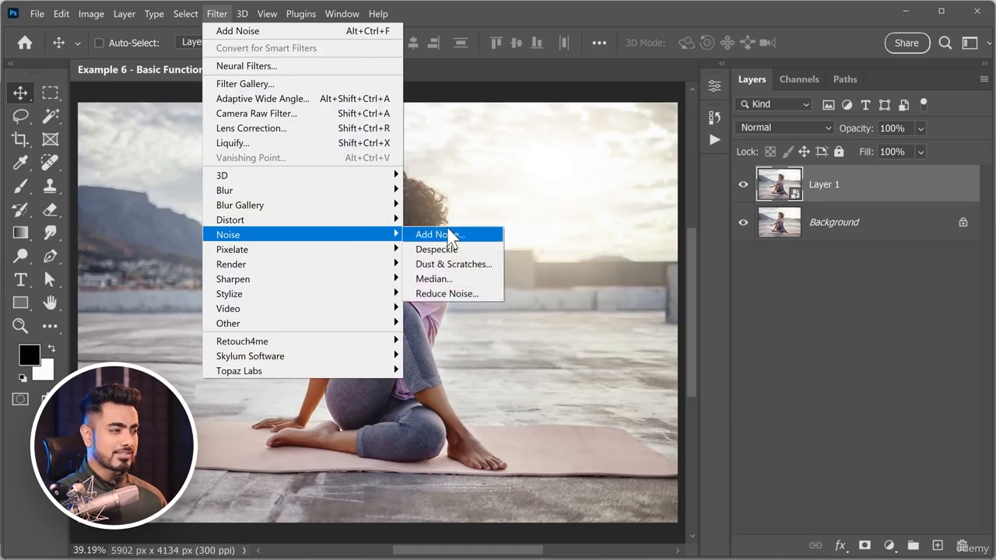
{"action": "left_click", "coordinate": [443, 235]}
{"action": "left_click", "coordinate": [571, 82]}
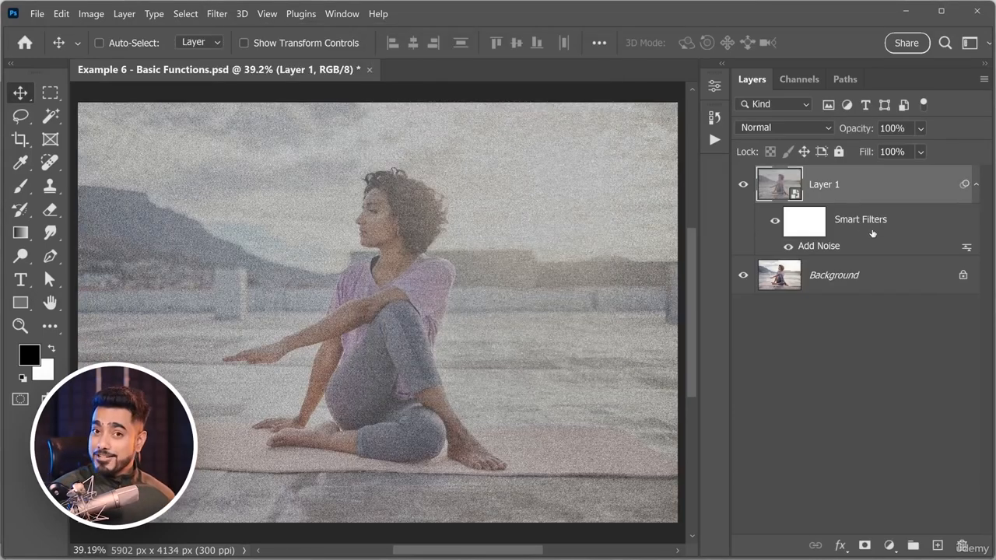
Set the Add Noise smart filter's amount to 92.24%, and remove the smart filters from Layer 1.
{"action": "double_click", "coordinate": [819, 246]}
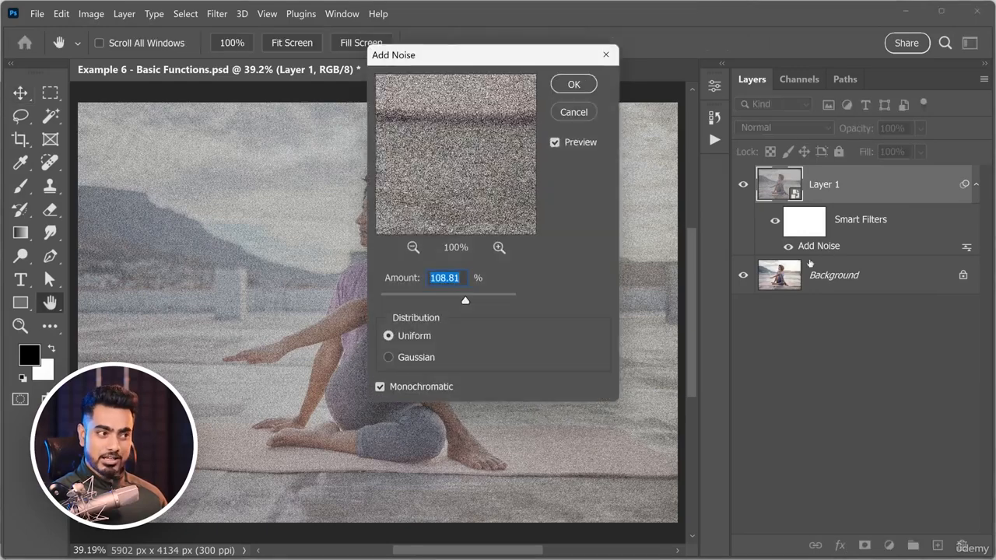
{"action": "left_click_drag", "start_coordinate": [415, 298], "coordinate": [457, 296]}
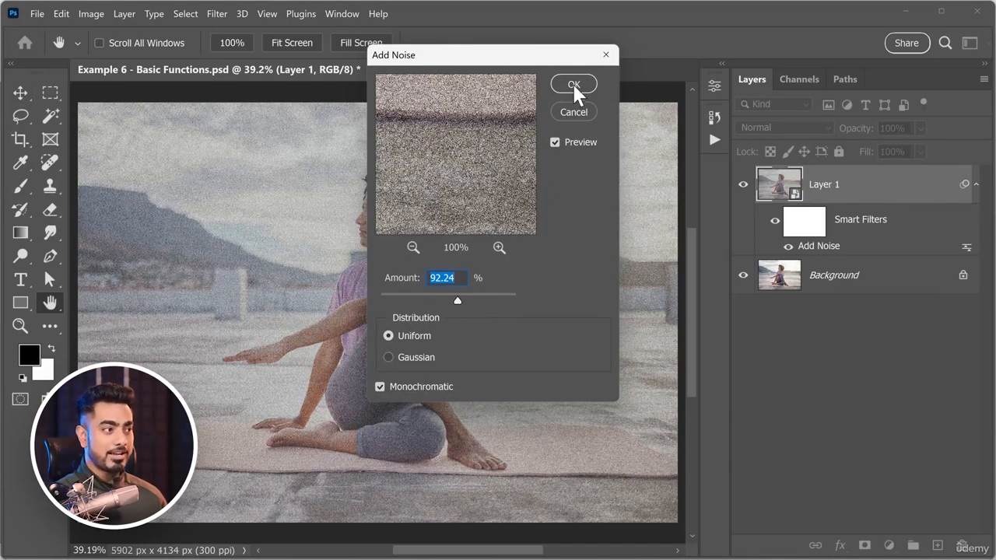
{"action": "left_click", "coordinate": [575, 89]}
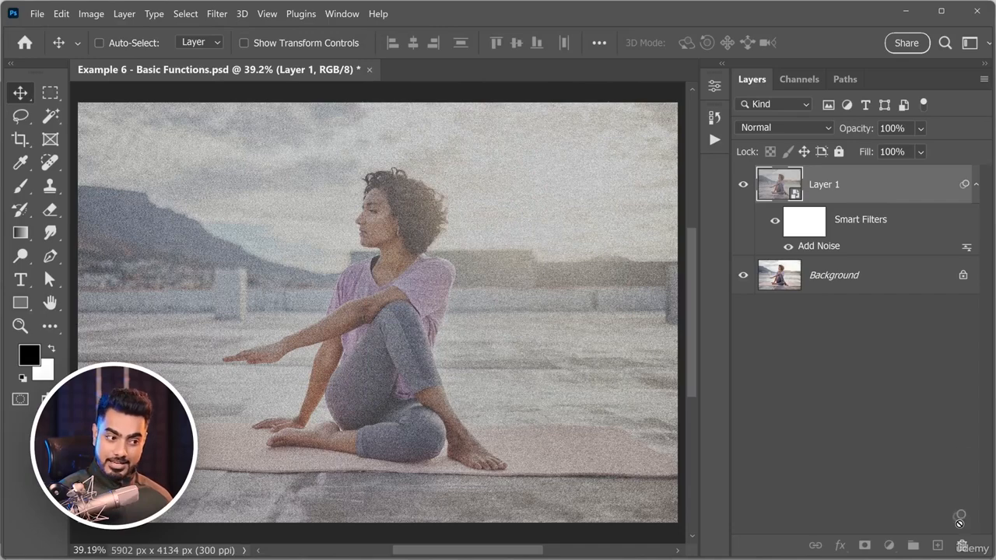
{"action": "left_click_drag", "start_coordinate": [964, 544], "coordinate": [963, 546]}
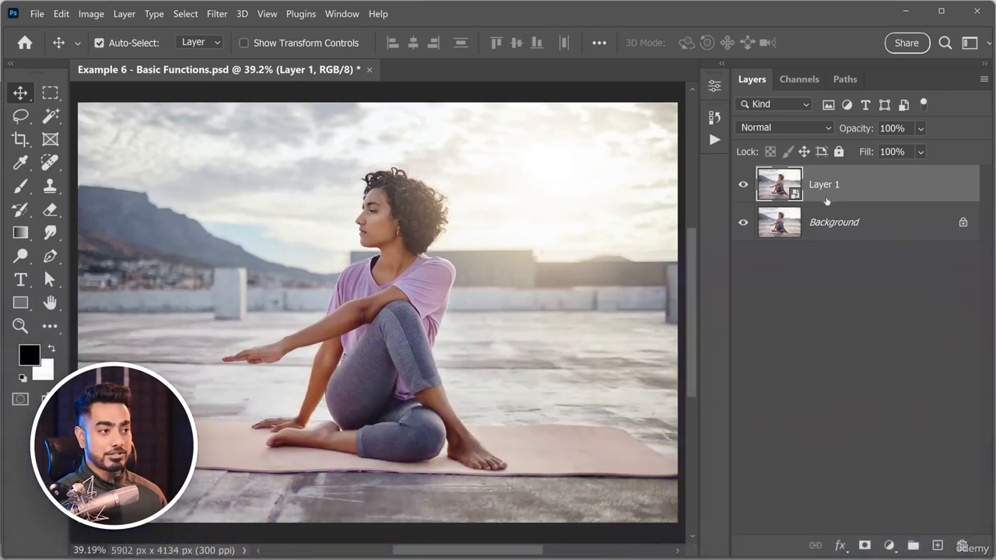
Delete Layer 1 and undo the deletion, doing this twice with different deletion methods.
{"action": "left_click_drag", "start_coordinate": [885, 183], "coordinate": [963, 545]}
{"action": "key", "text": "ctrl+z"}
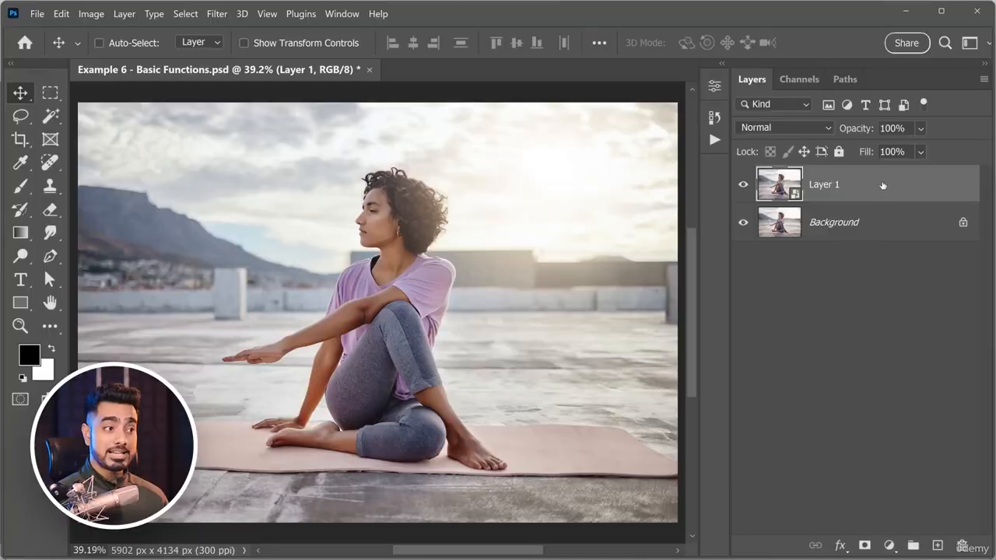
{"action": "key", "text": "Delete"}
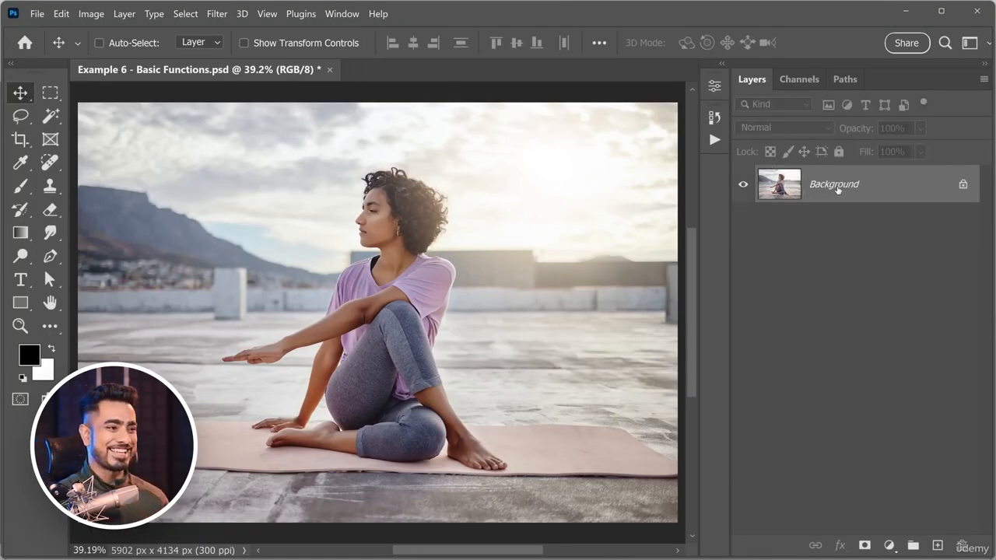
{"action": "key", "text": "ctrl+z"}
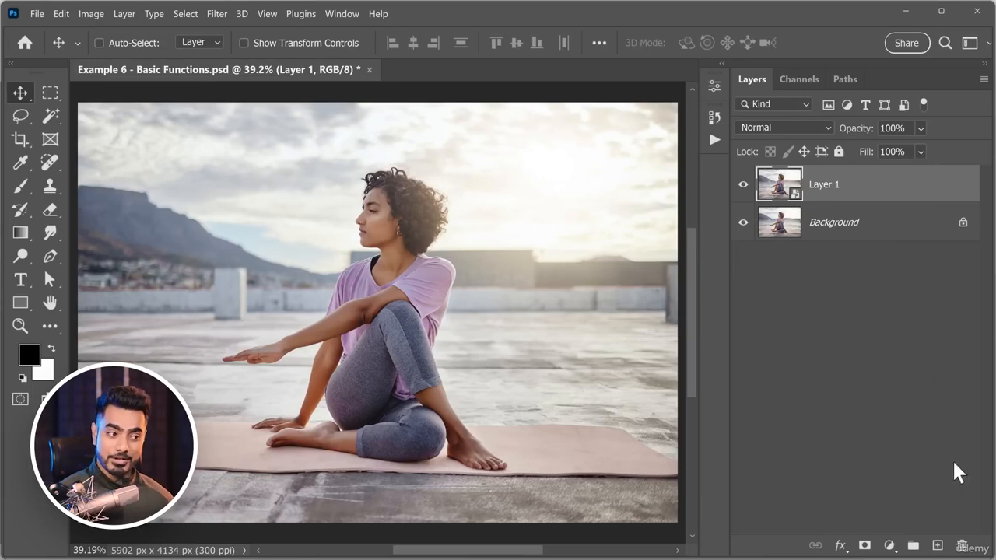
Delete Layer 1, leaving only the Background layer.
{"action": "left_click", "coordinate": [962, 546]}
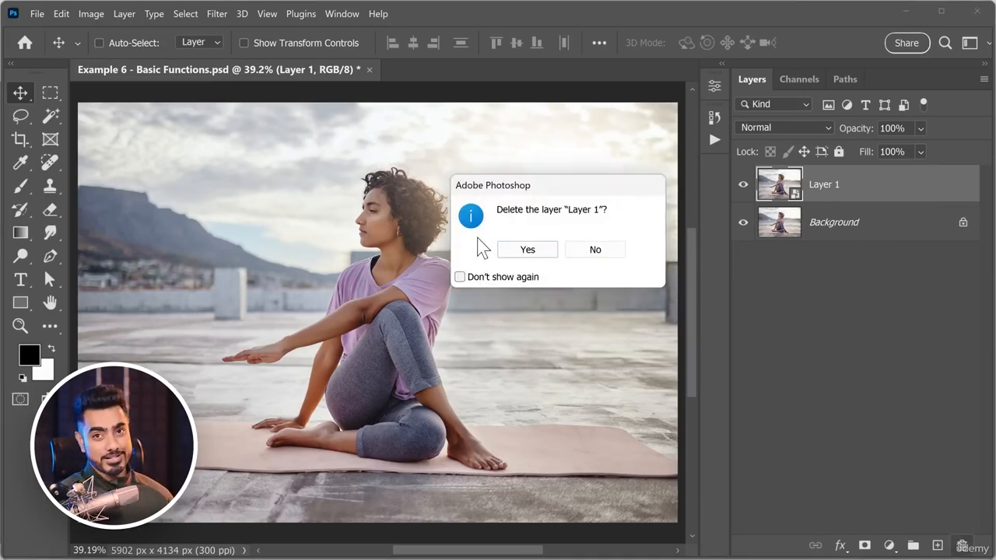
{"action": "left_click_drag", "start_coordinate": [519, 190], "coordinate": [490, 166]}
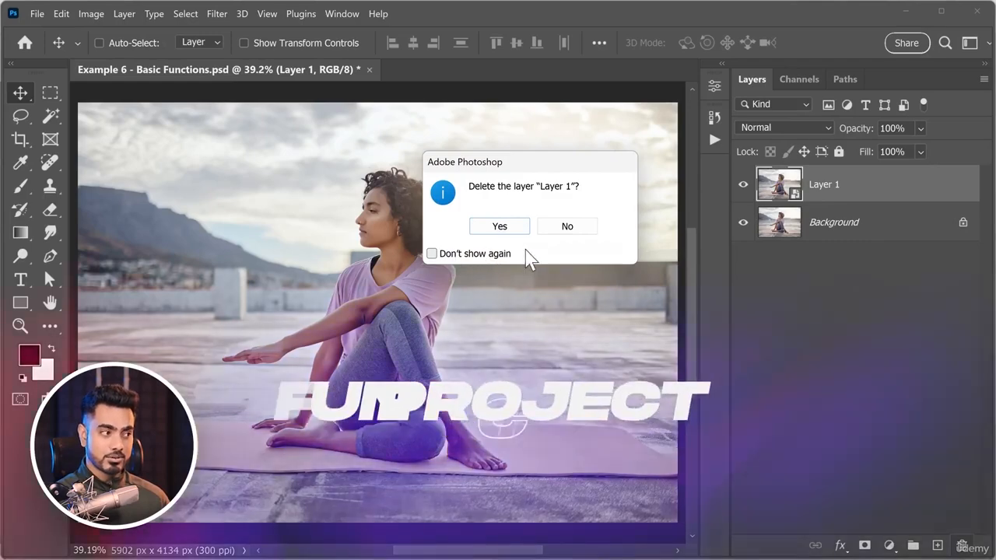
{"action": "left_click", "coordinate": [502, 226]}
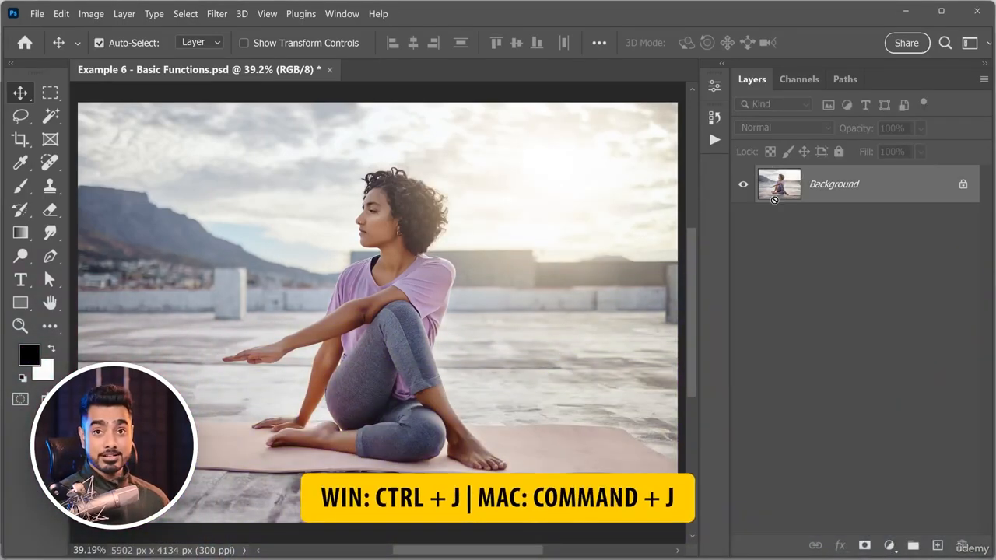
Duplicate the Background layer and rename the copy Fixed.
{"action": "key", "text": "ctrl+j"}
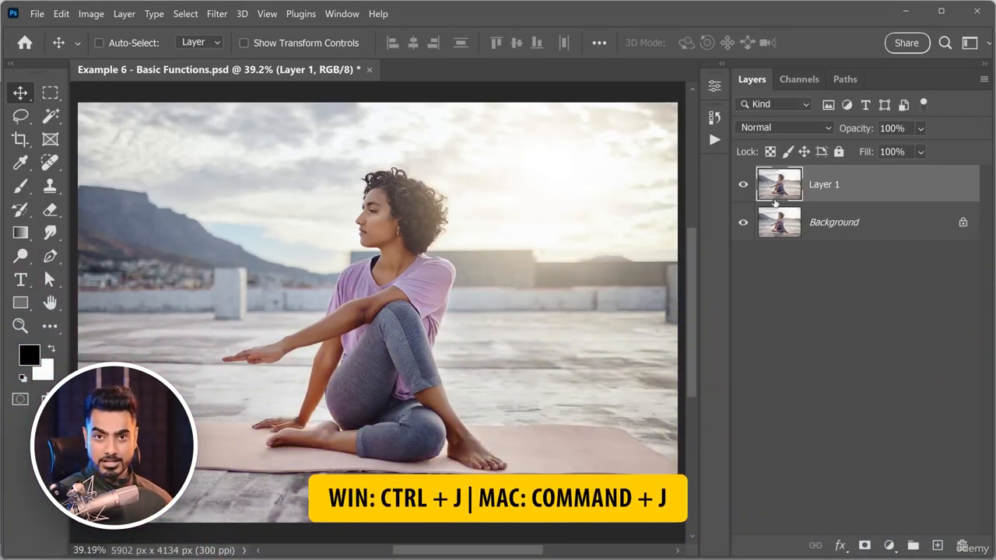
{"action": "double_click", "coordinate": [831, 187]}
{"action": "type", "text": "Fixed"}
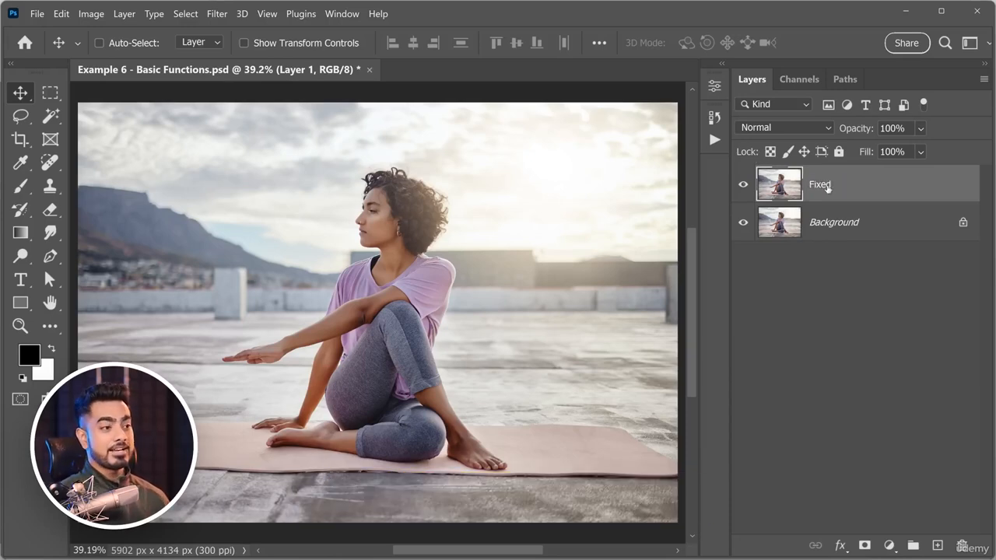
{"action": "key", "text": "Return"}
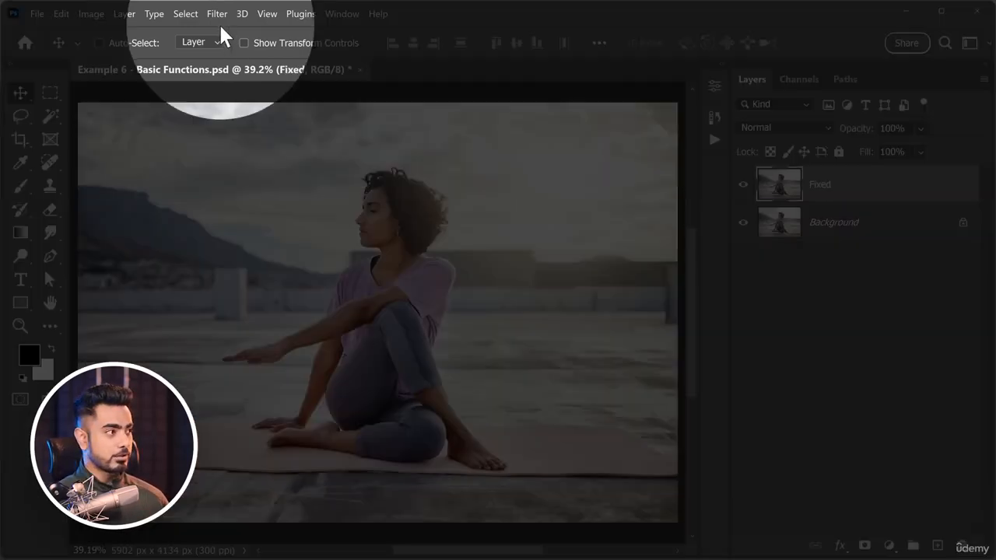
Convert the Fixed layer for Smart Filters.
{"action": "left_click", "coordinate": [217, 14]}
{"action": "left_click", "coordinate": [234, 54]}
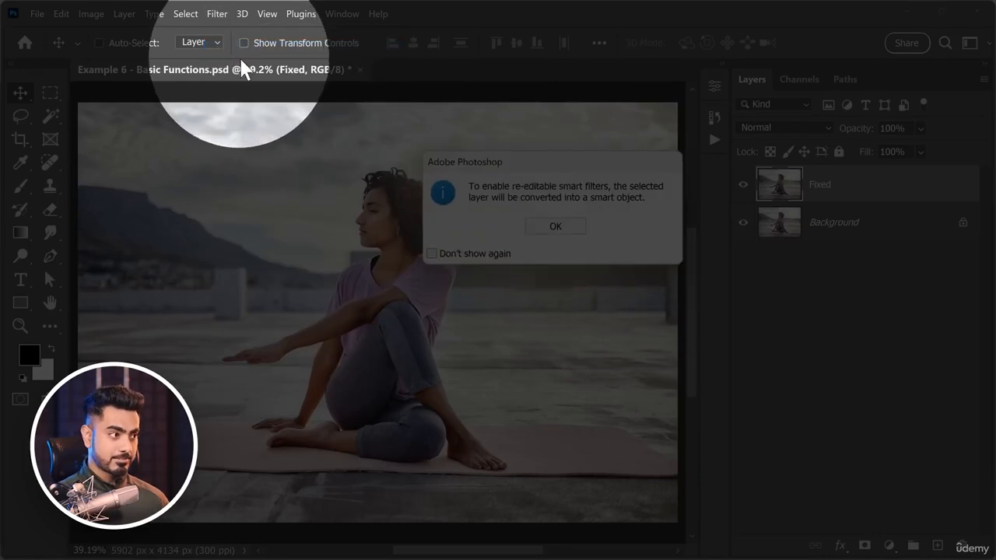
{"action": "left_click", "coordinate": [569, 227]}
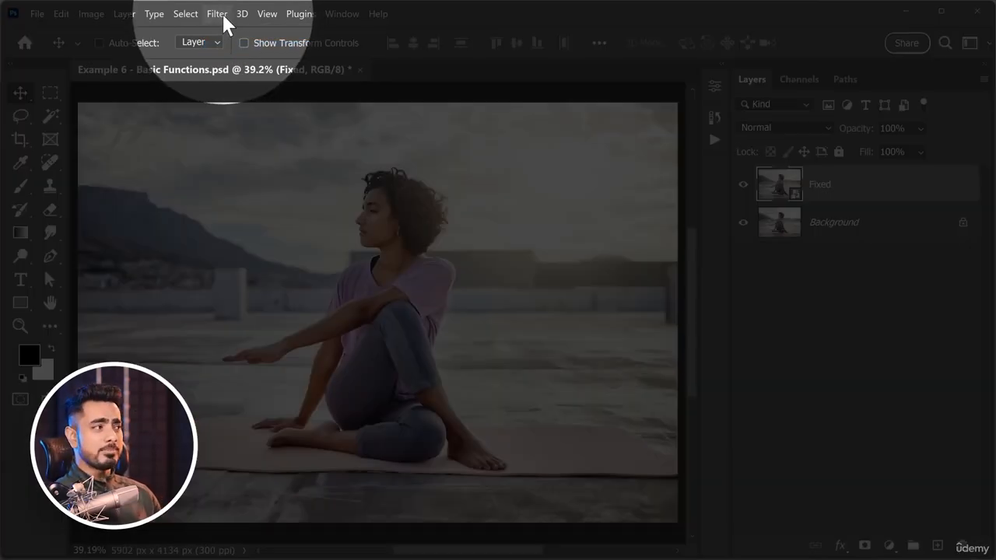
Open the Camera Raw Filter on the Fixed layer and choose the guided Upright correction under Geometry.
{"action": "left_click", "coordinate": [223, 15]}
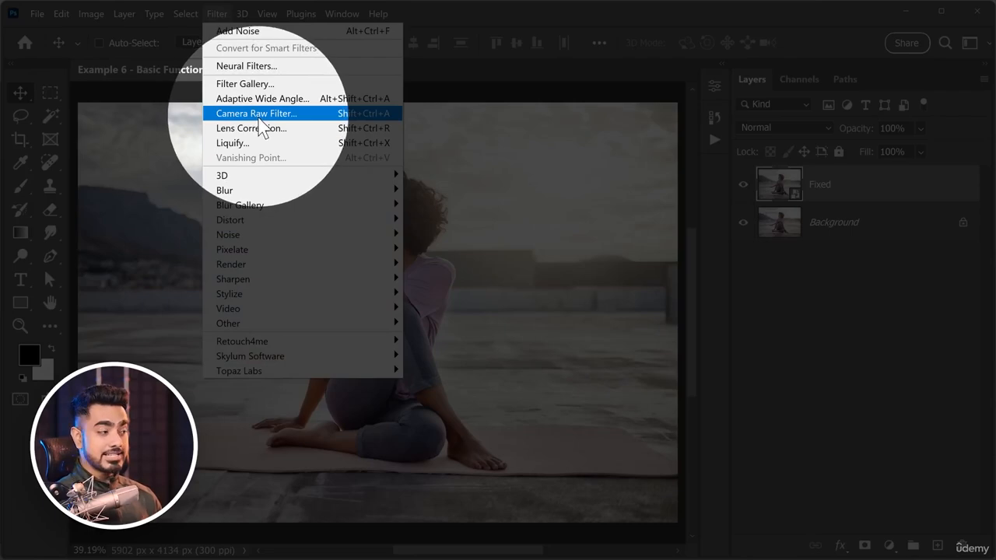
{"action": "left_click", "coordinate": [259, 116]}
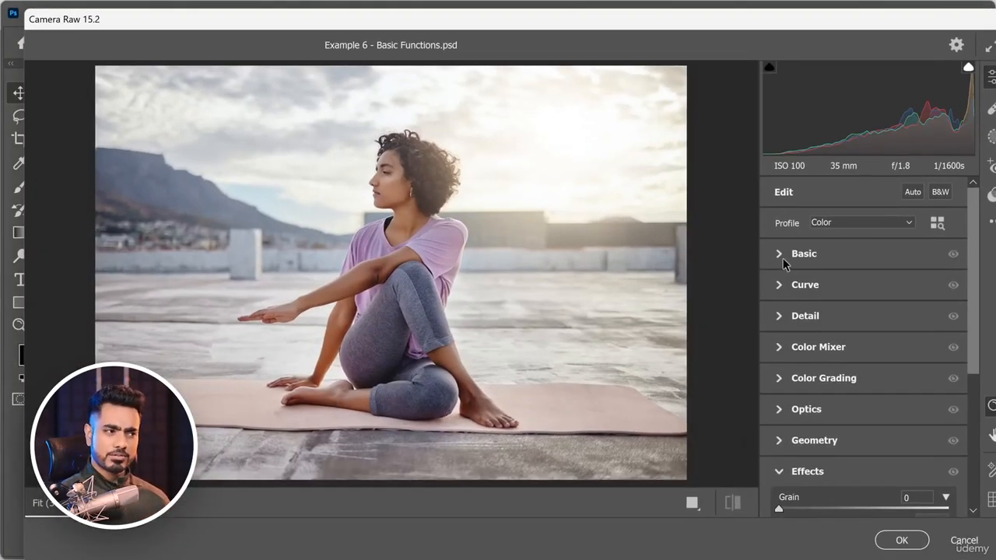
{"action": "left_click", "coordinate": [783, 260]}
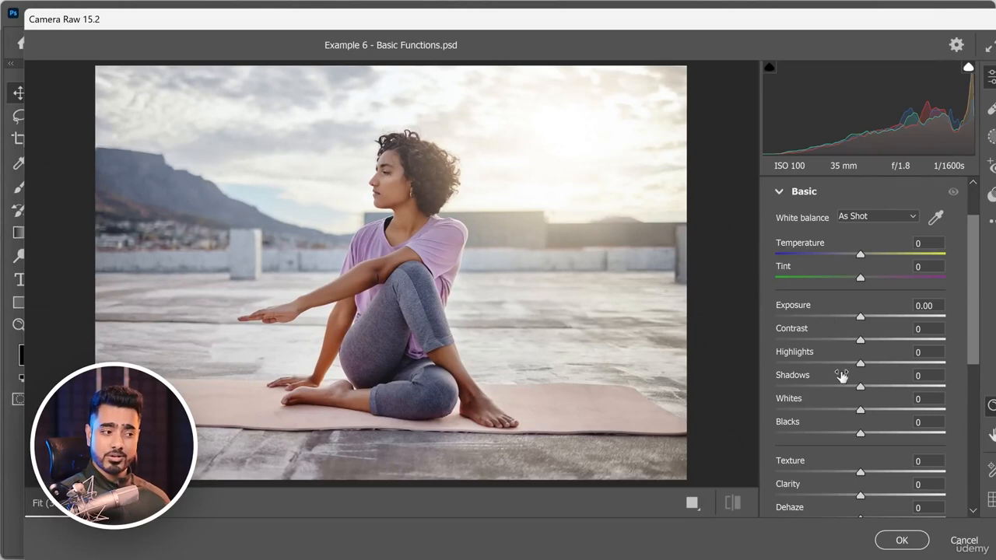
{"action": "left_click", "coordinate": [781, 192]}
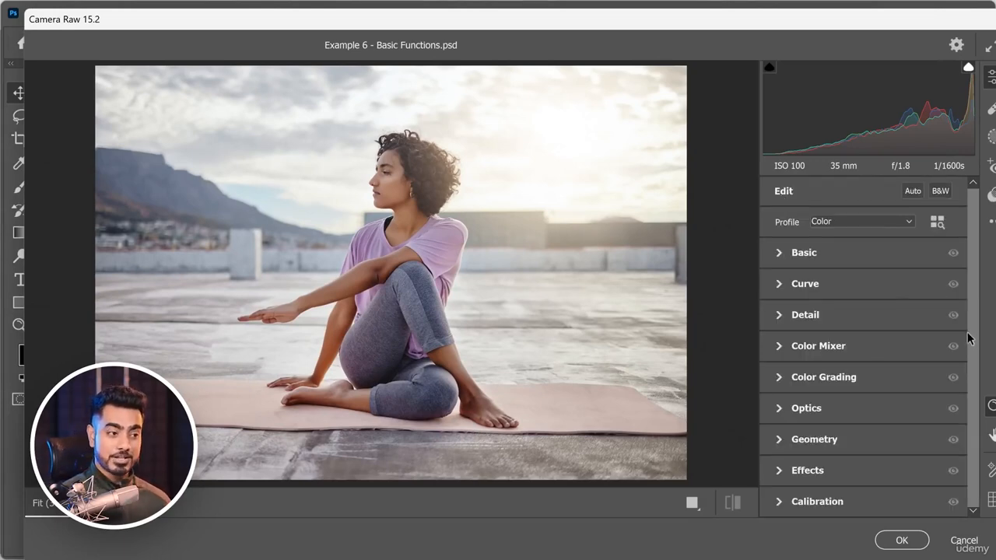
{"action": "left_click", "coordinate": [782, 440]}
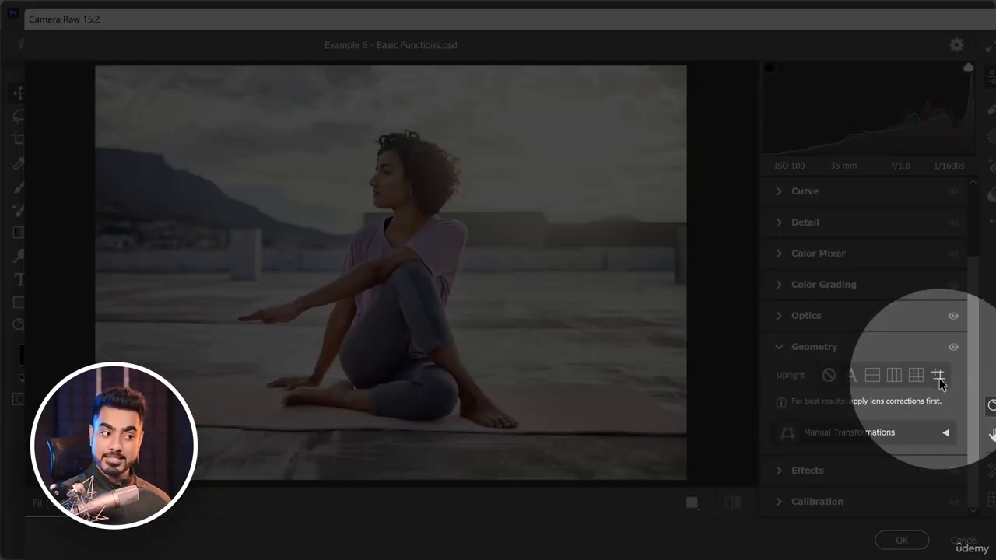
{"action": "left_click", "coordinate": [940, 377]}
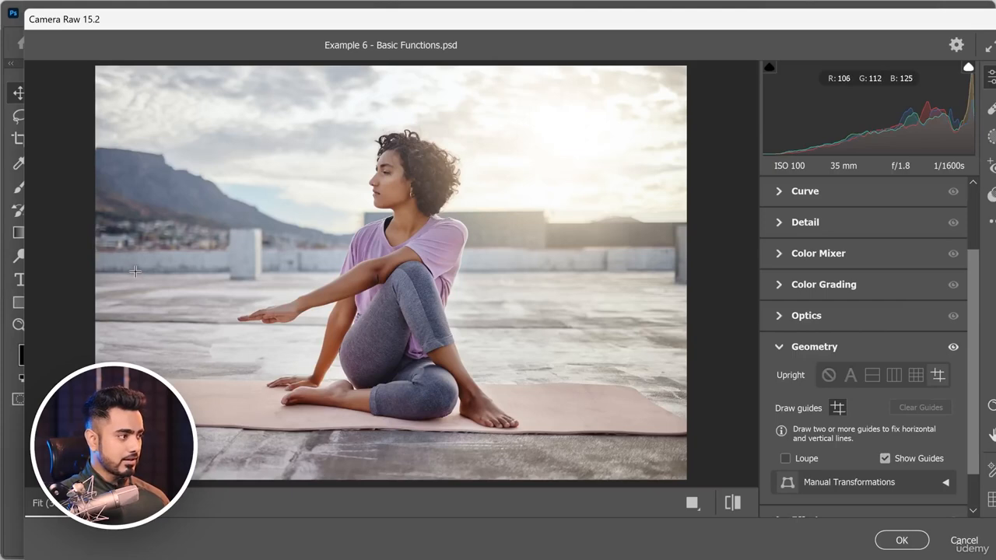
Draw horizontal guides along the wall's base behind the woman and the yoga mat's front edge, and apply the Camera Raw correction.
{"action": "left_click_drag", "start_coordinate": [136, 271], "coordinate": [666, 271]}
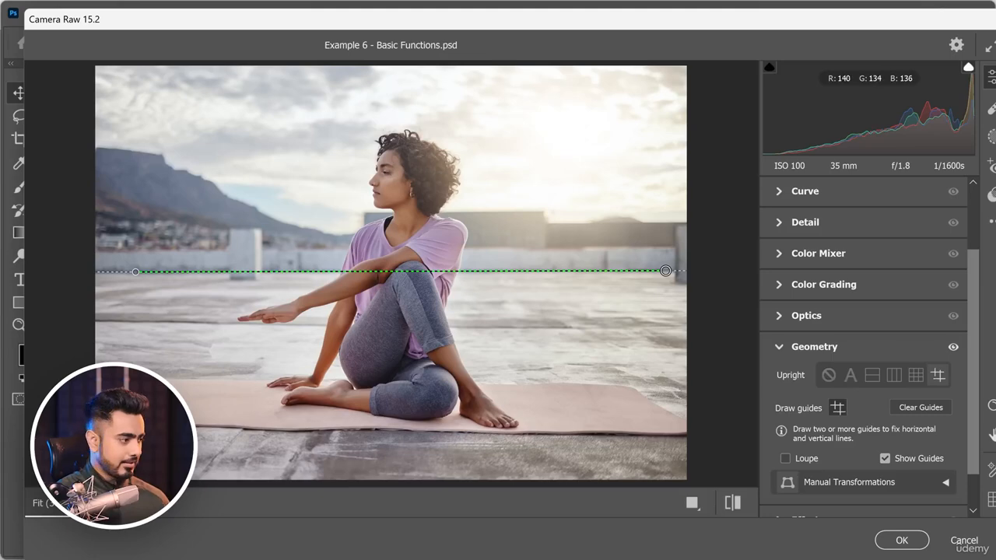
{"action": "left_click_drag", "start_coordinate": [187, 426], "coordinate": [688, 434]}
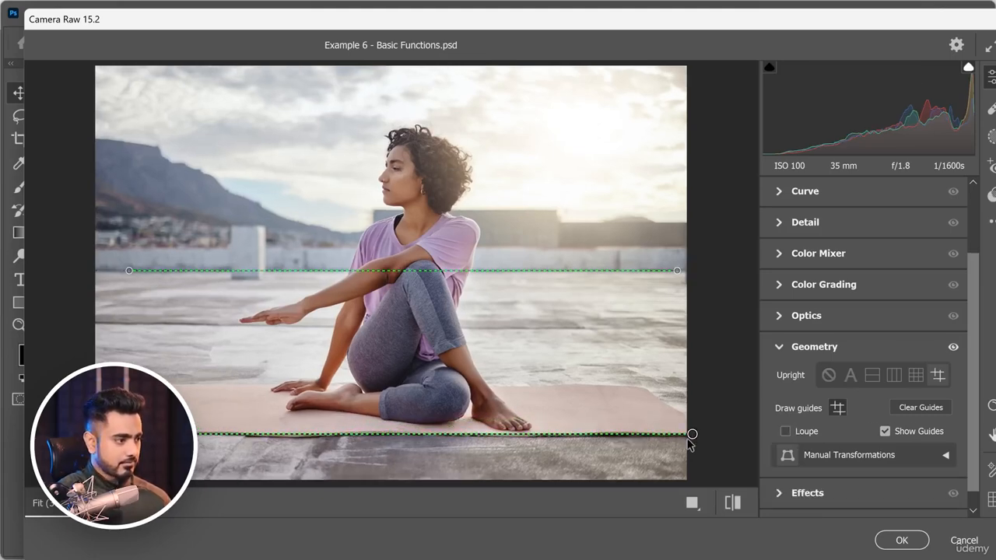
{"action": "left_click", "coordinate": [899, 540]}
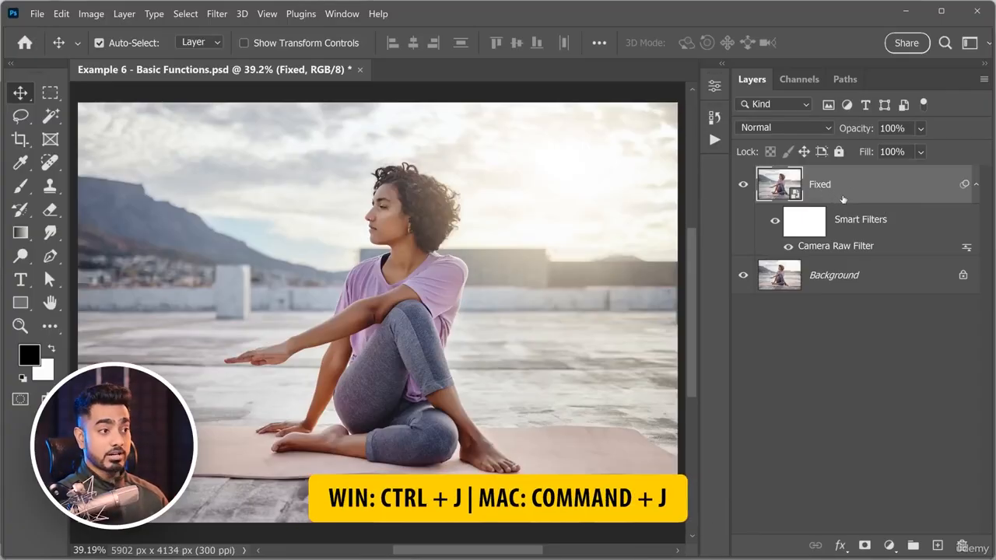
Duplicate the Fixed layer and rename the copy Subject.
{"action": "key", "text": "ctrl+j"}
{"action": "double_click", "coordinate": [831, 187]}
{"action": "type", "text": "Sub"}
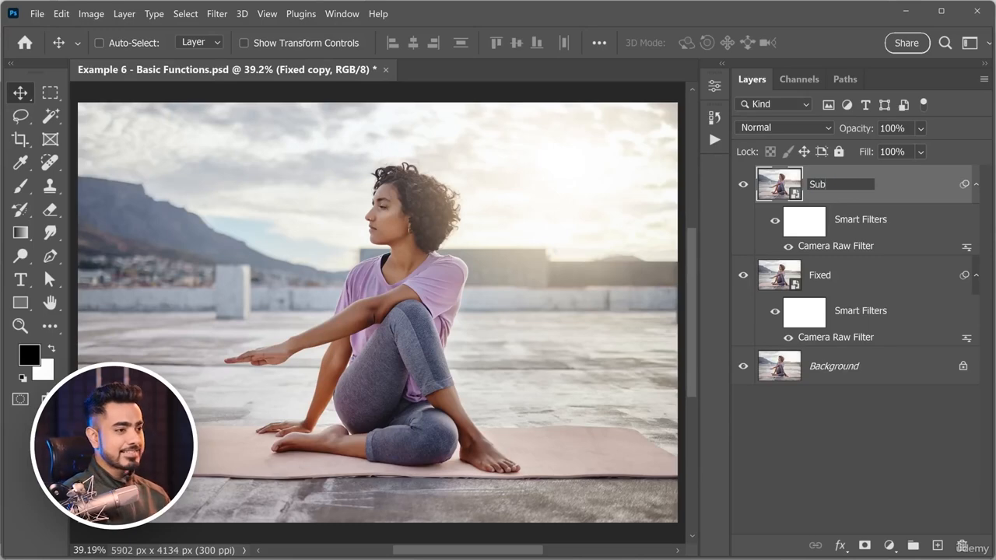
{"action": "type", "text": "ject"}
{"action": "key", "text": "Return"}
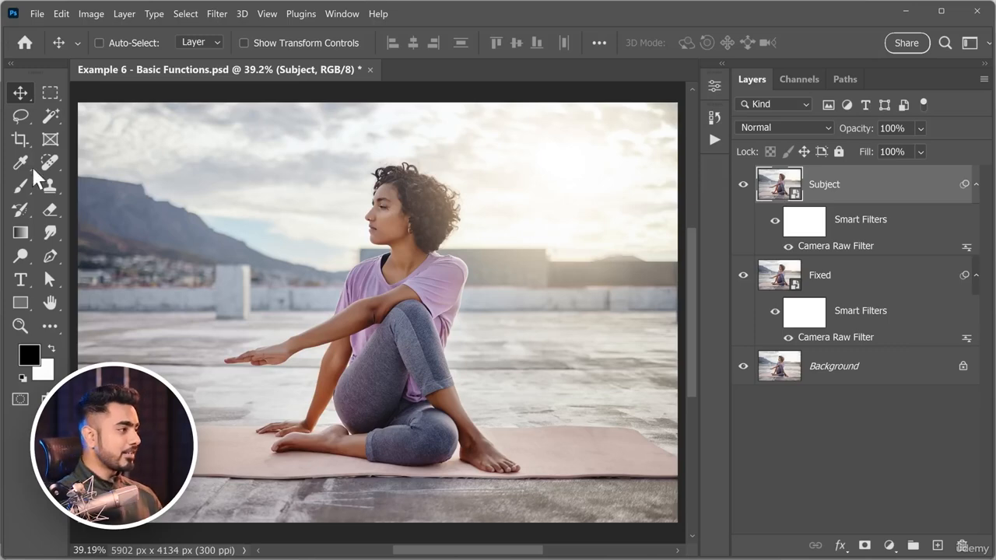
Try Select Subject on the woman with the Magic Wand tool active, inspect the selection edge along her face, and deselect.
{"action": "left_click_drag", "start_coordinate": [50, 118], "coordinate": [123, 159]}
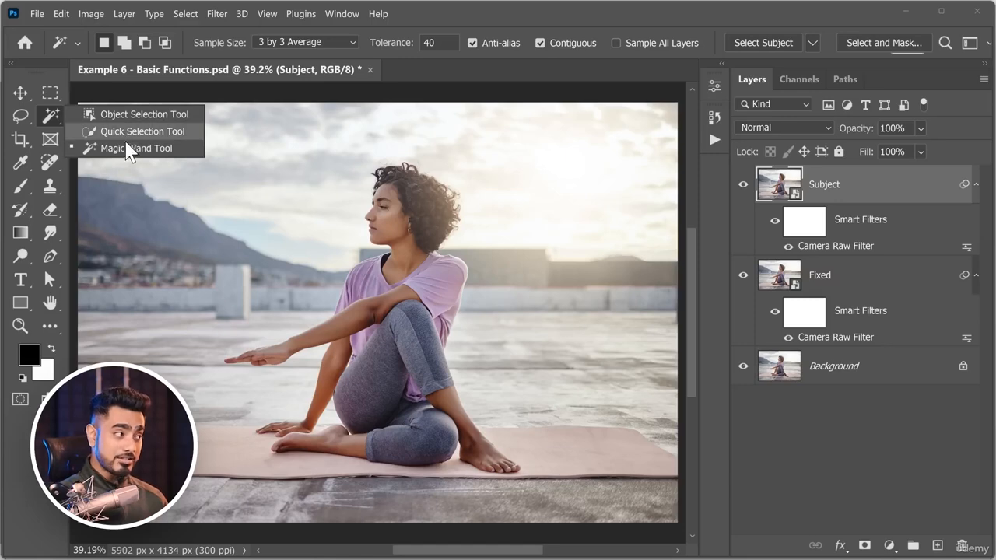
{"action": "left_click", "coordinate": [127, 148]}
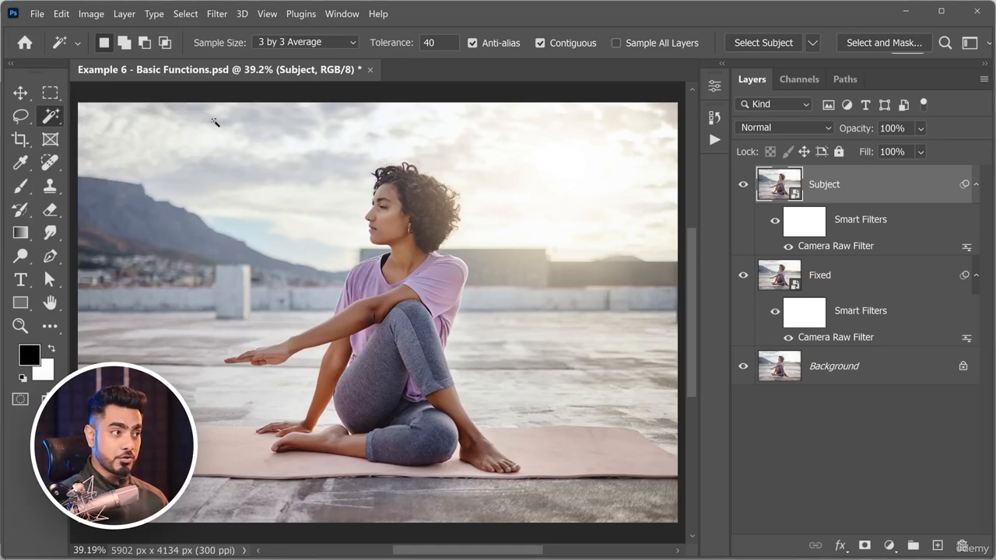
{"action": "left_click", "coordinate": [755, 42]}
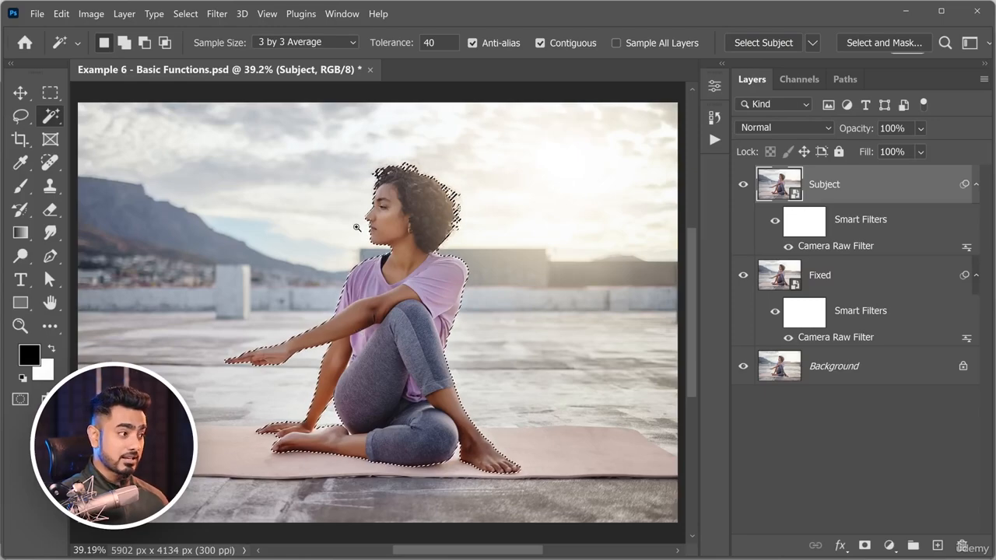
{"action": "left_click_drag", "start_coordinate": [364, 217], "coordinate": [325, 358]}
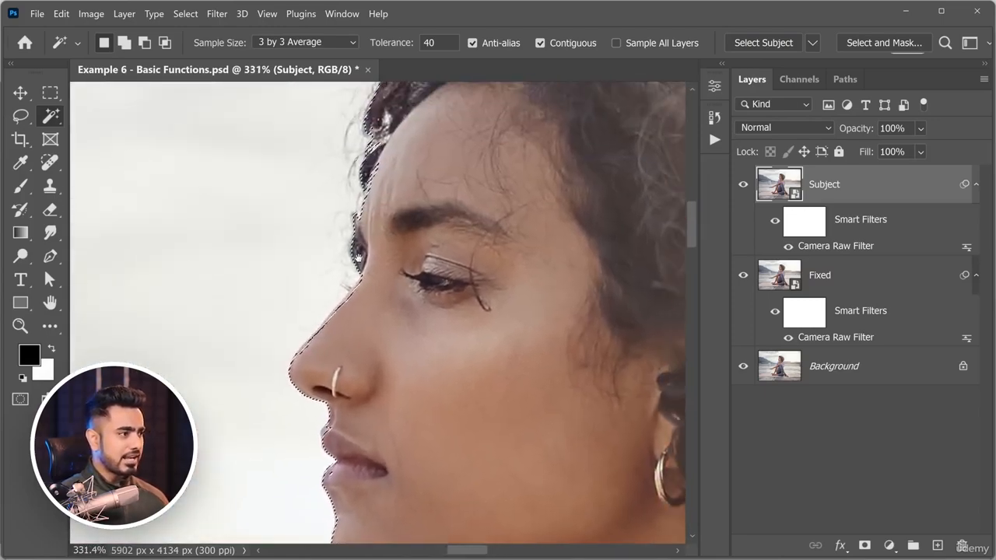
{"action": "left_click_drag", "start_coordinate": [391, 232], "coordinate": [284, 236]}
{"action": "key", "text": "ctrl+d"}
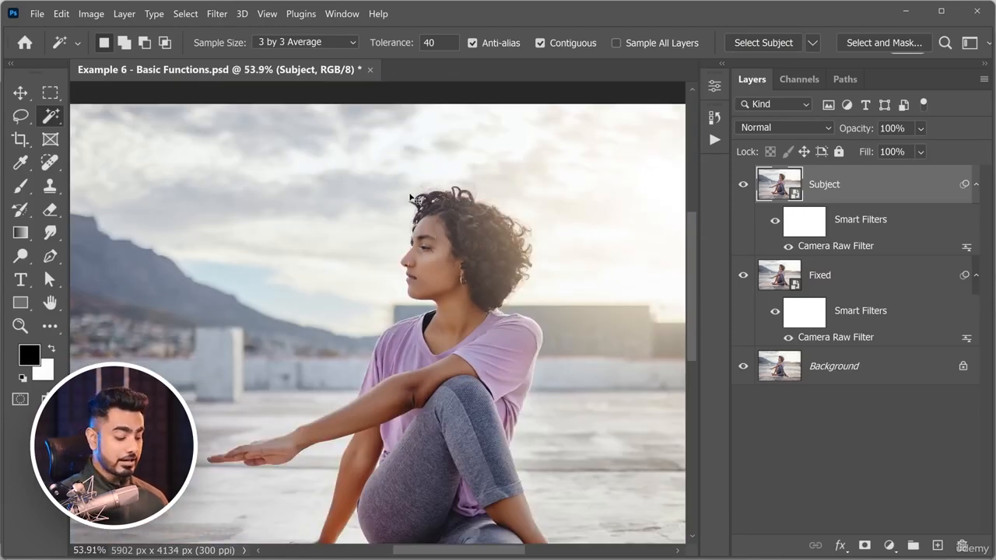
{"action": "key", "text": "ctrl+0"}
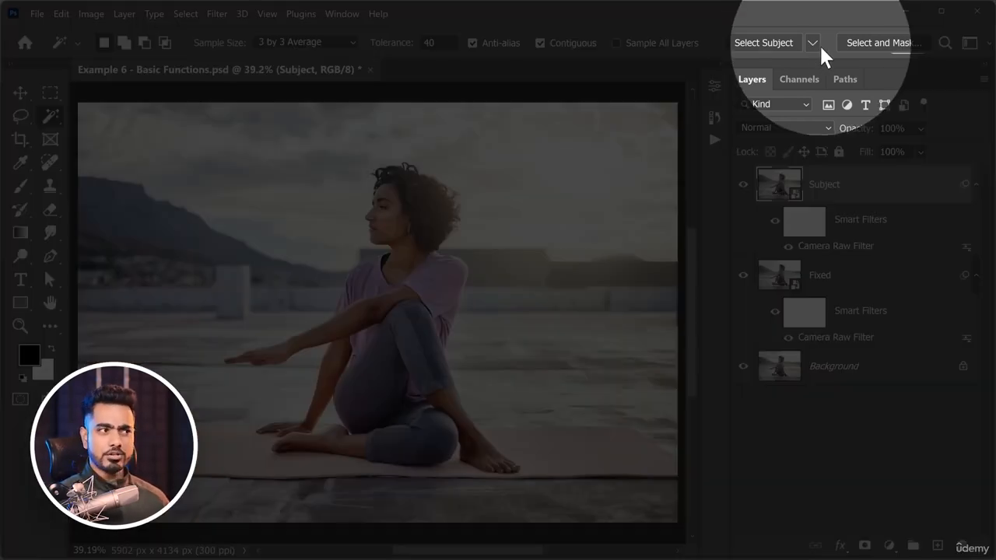
Set Select Subject to Cloud (Detailed results) and select the woman with it.
{"action": "left_click", "coordinate": [814, 44]}
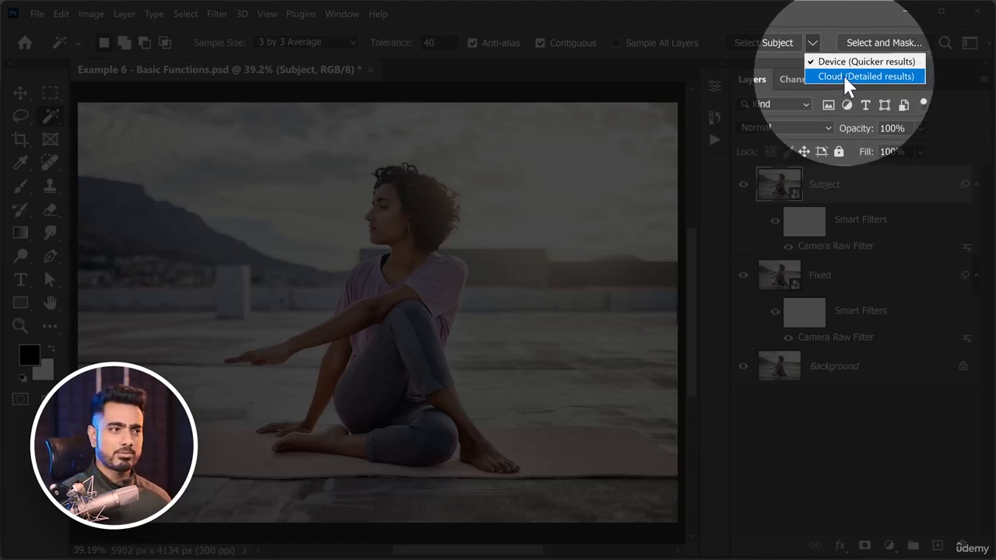
{"action": "left_click", "coordinate": [843, 74]}
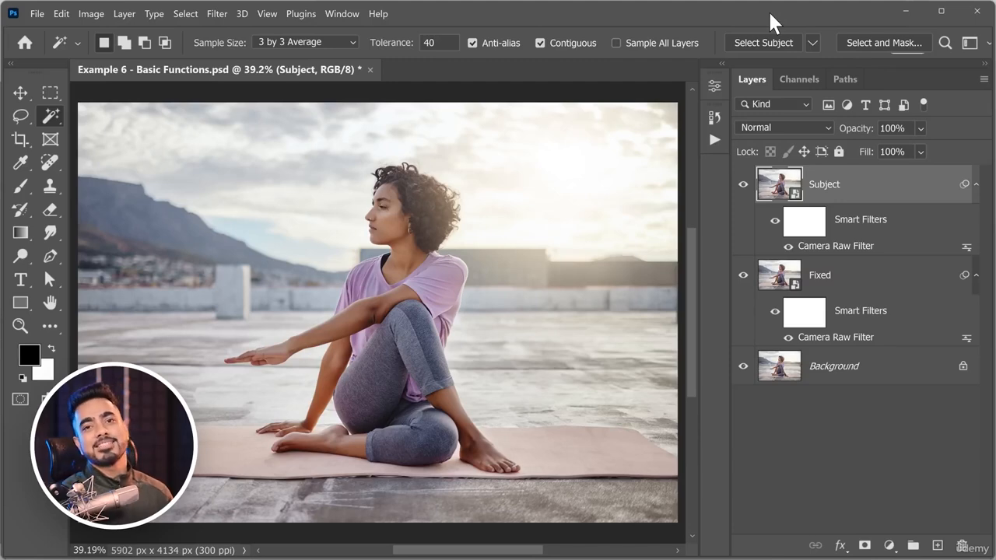
{"action": "left_click", "coordinate": [813, 42]}
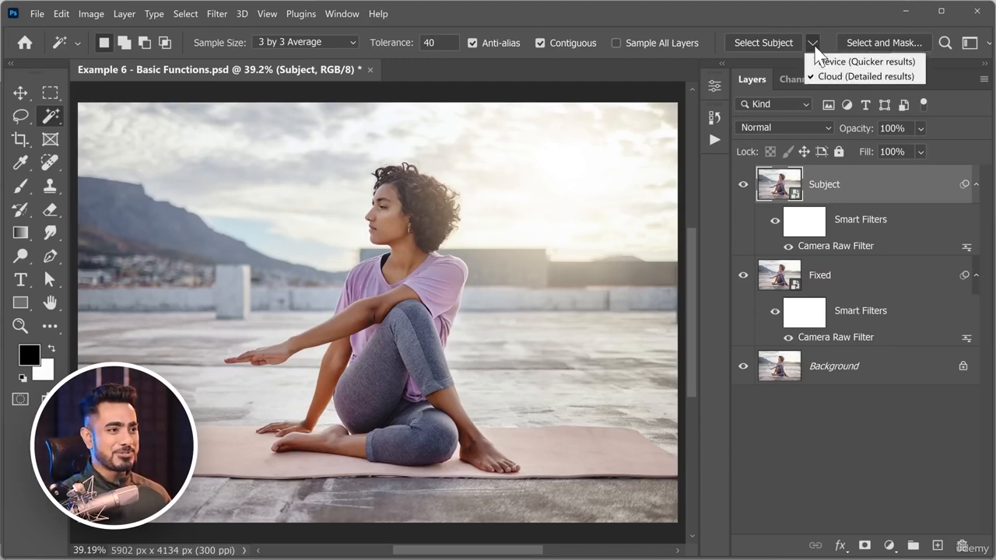
{"action": "left_click", "coordinate": [756, 45]}
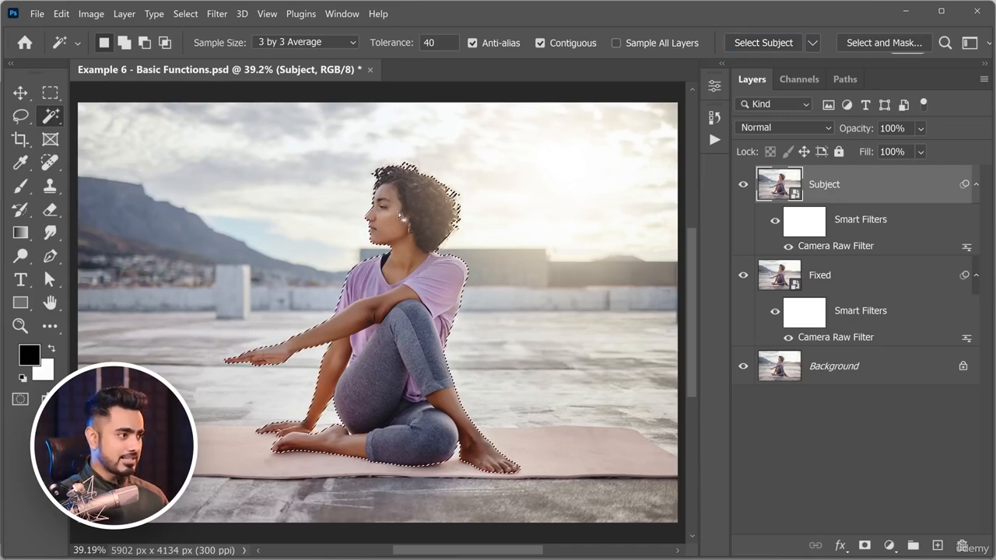
Inspect the selection edge along the woman's nose and add a layer mask to Subject from the selection.
{"action": "scroll", "coordinate": [390, 241], "scroll_direction": "up", "scroll_amount": 6}
{"action": "scroll", "coordinate": [296, 234], "scroll_direction": "up", "scroll_amount": 3}
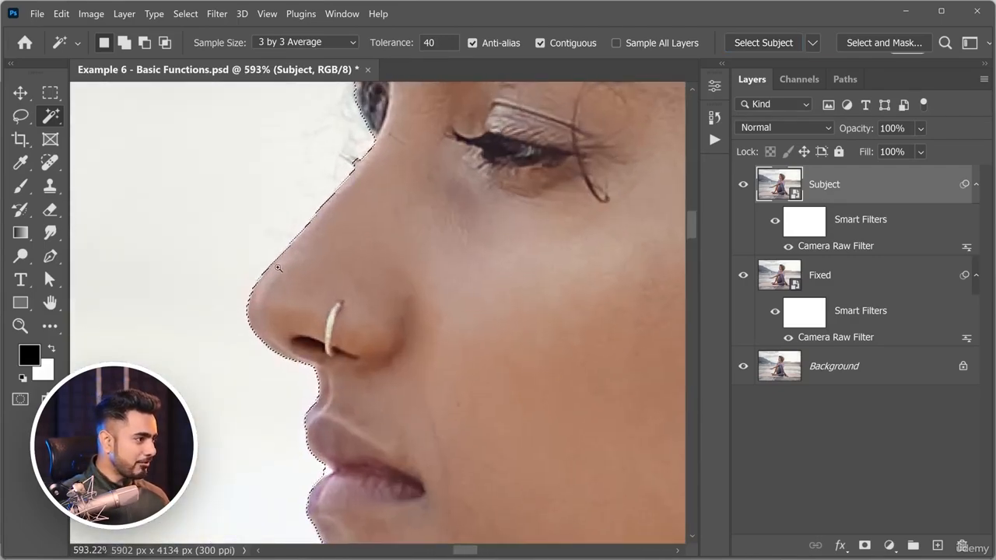
{"action": "scroll", "coordinate": [342, 309], "scroll_direction": "down", "scroll_amount": 5}
{"action": "scroll", "coordinate": [342, 309], "scroll_direction": "down", "scroll_amount": 4}
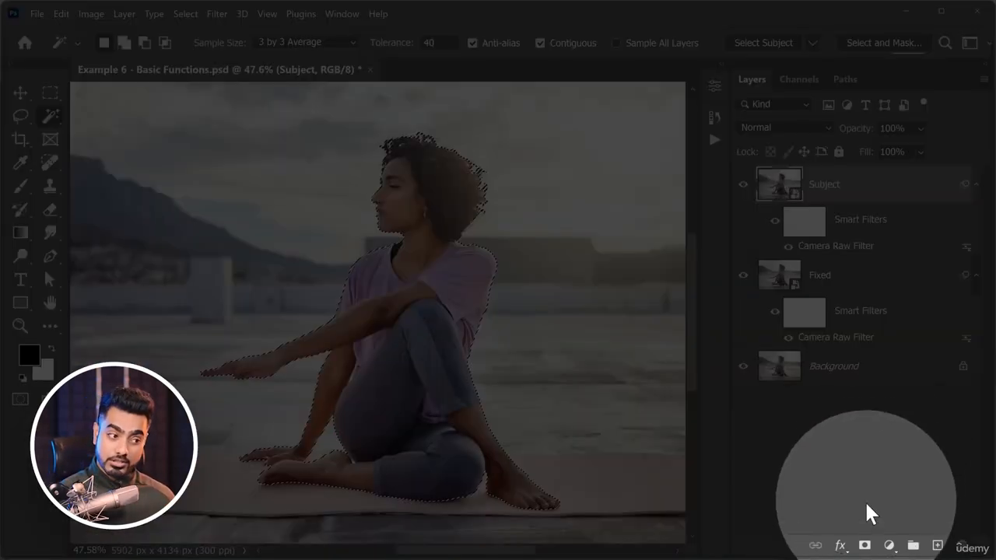
{"action": "left_click", "coordinate": [864, 546]}
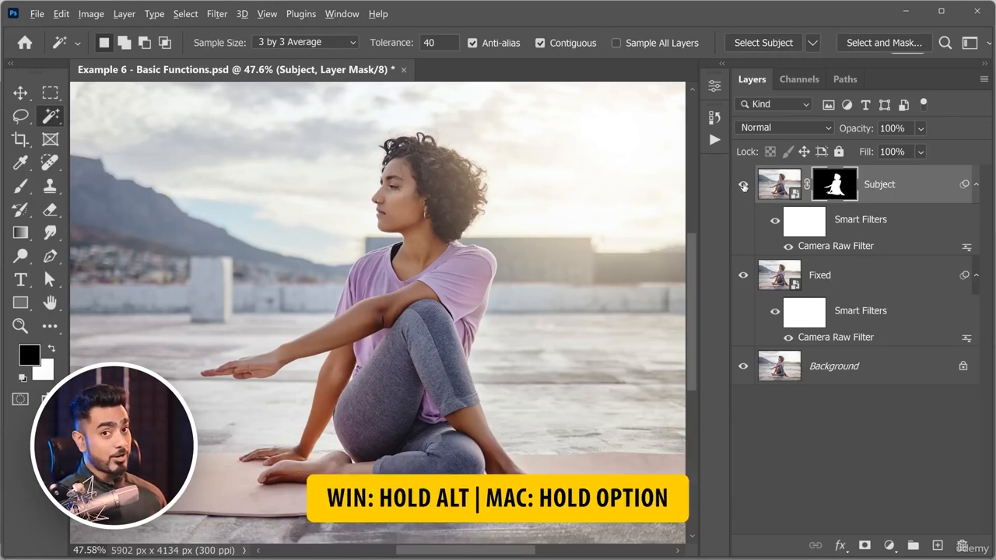
Check the Subject cutout with all other layers temporarily hidden, and collapse the smart filter lists of Subject and Fixed.
{"action": "left_click", "coordinate": [743, 187], "text": "alt"}
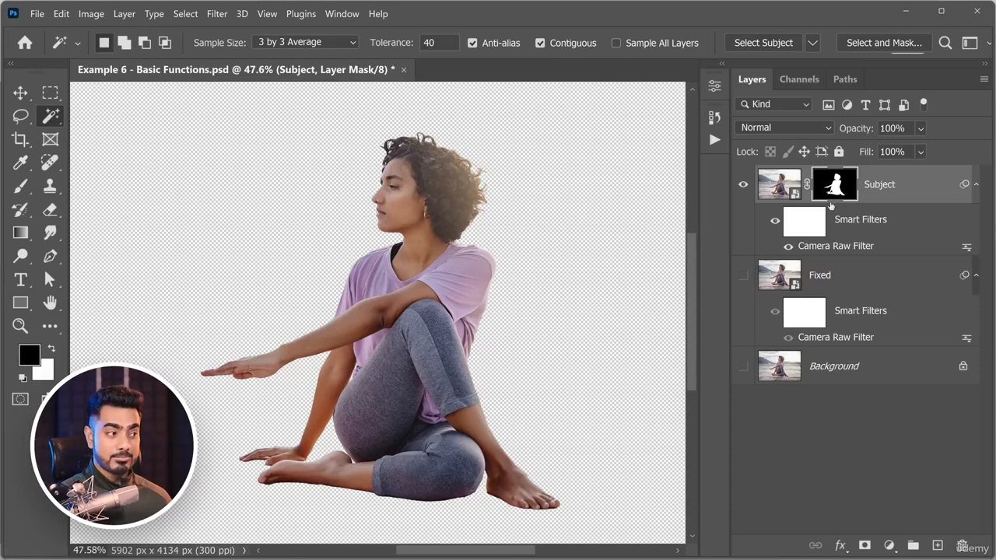
{"action": "left_click", "coordinate": [745, 187], "text": "alt"}
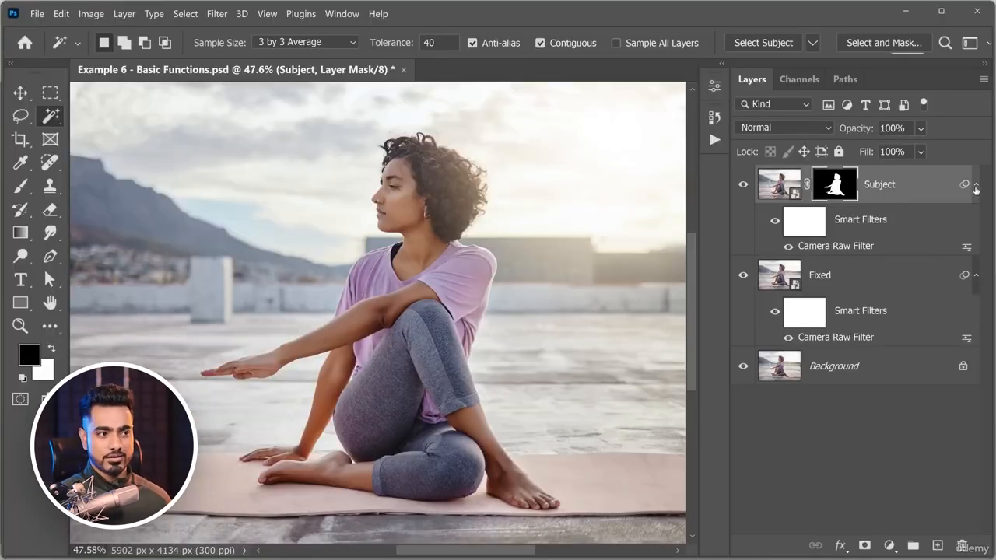
{"action": "left_click", "coordinate": [977, 188]}
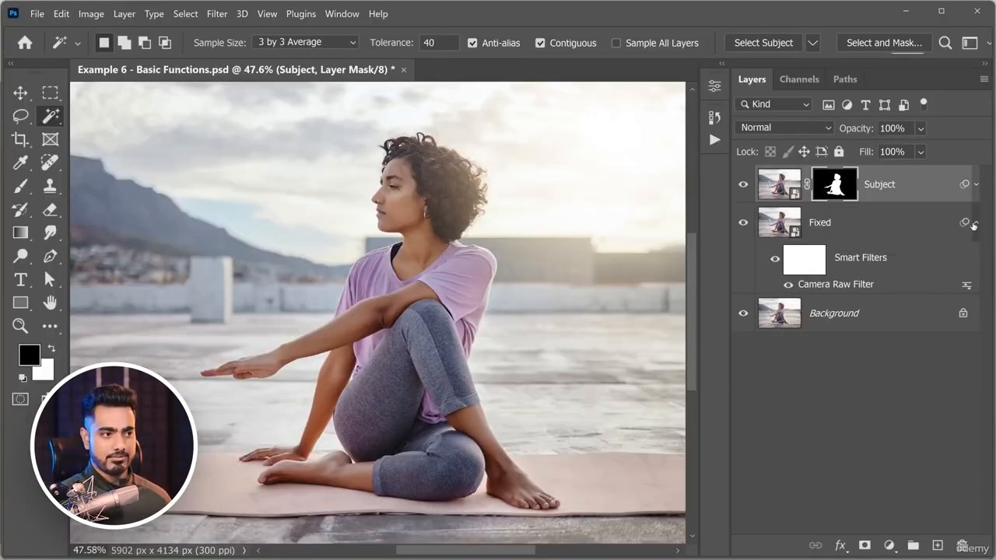
{"action": "left_click", "coordinate": [975, 224]}
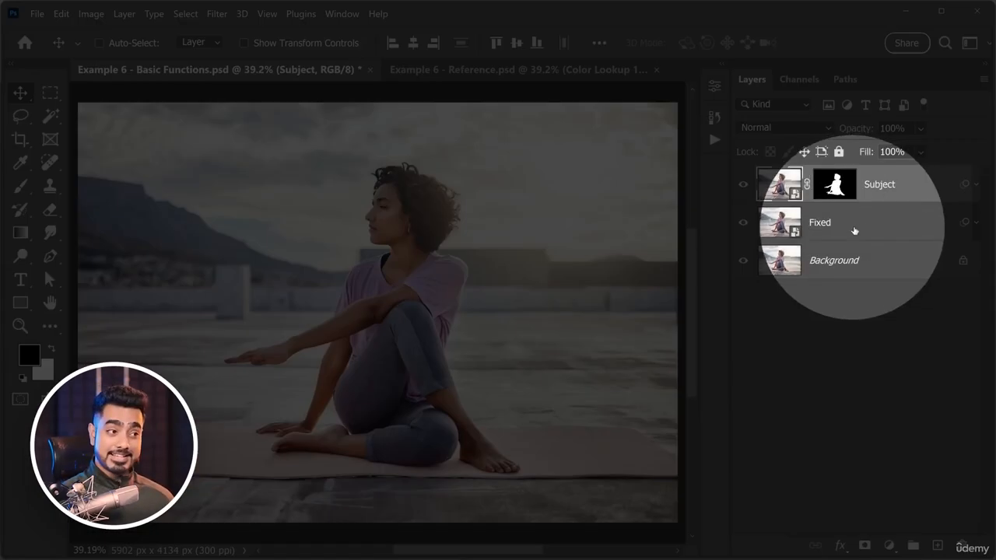
Add the text STAY CENTERED at 1012 px on a new layer directly above the Fixed layer.
{"action": "left_click", "coordinate": [860, 225]}
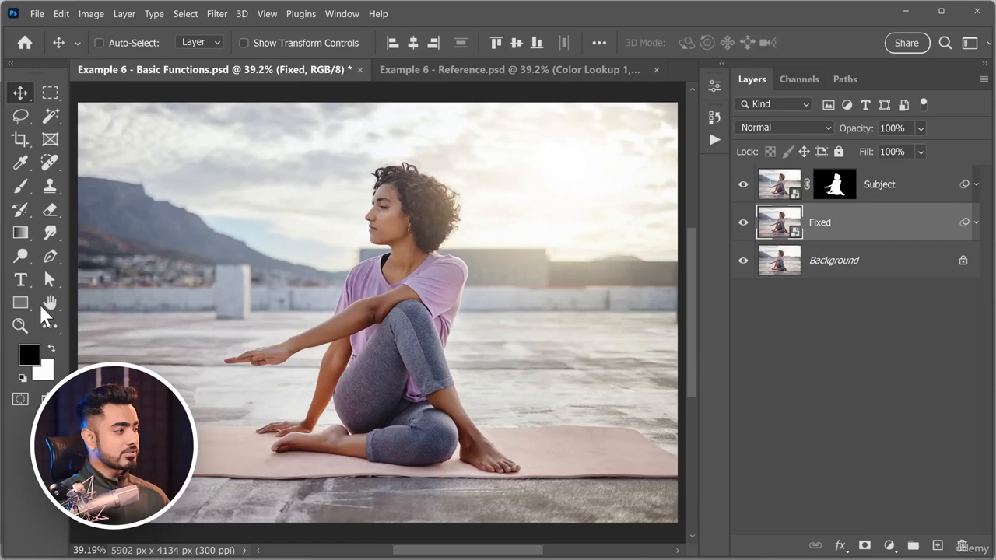
{"action": "left_click", "coordinate": [20, 281]}
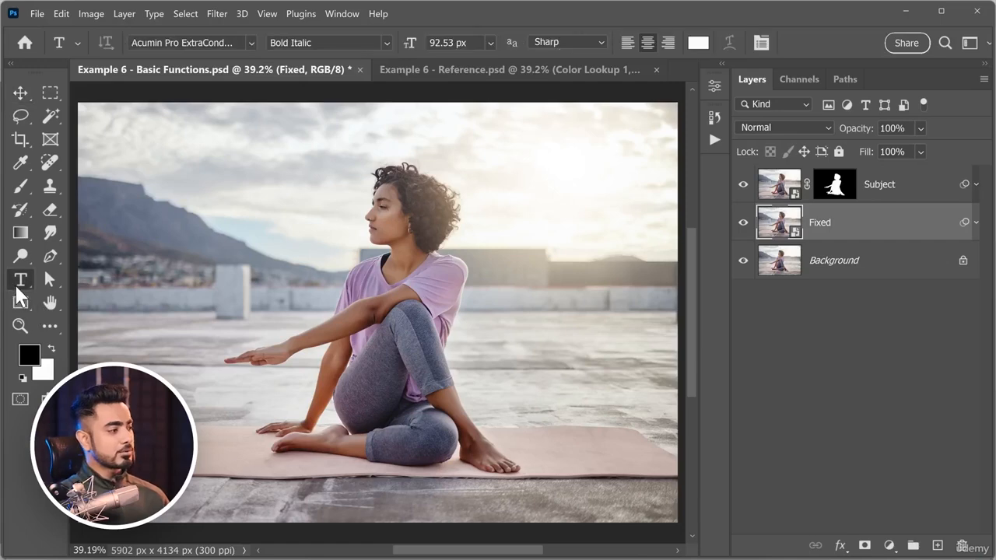
{"action": "left_click", "coordinate": [195, 259]}
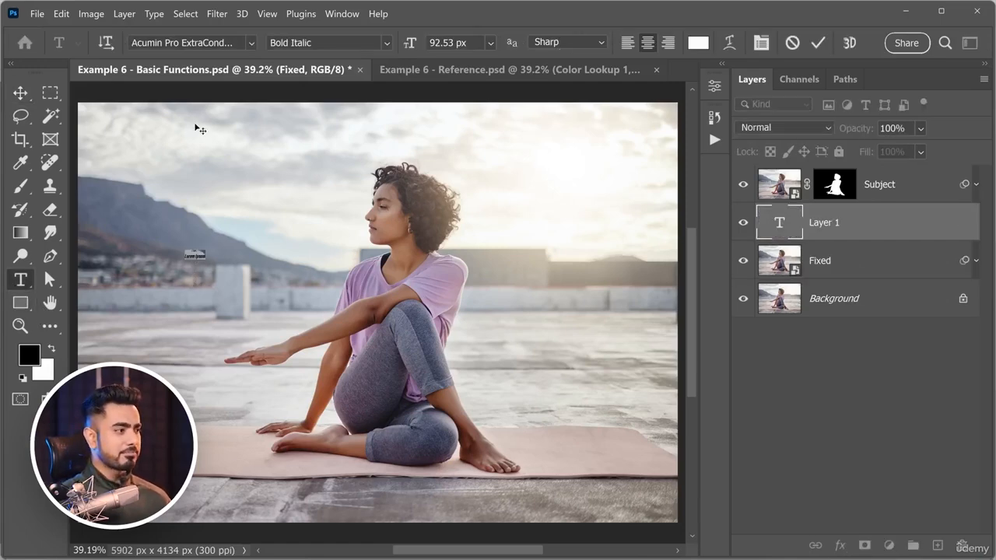
{"action": "left_click_drag", "start_coordinate": [410, 44], "coordinate": [423, 51]}
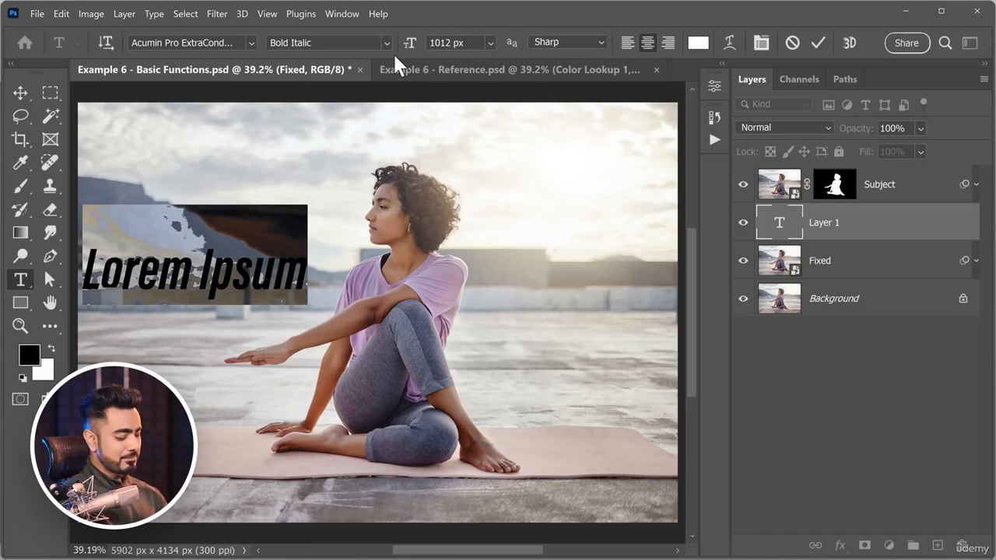
{"action": "type", "text": "STAY CE"}
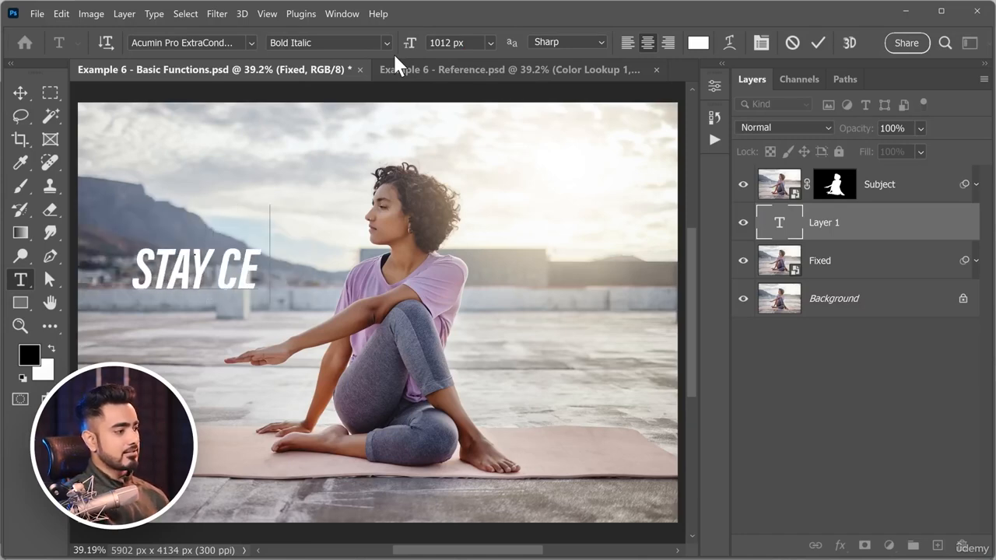
{"action": "type", "text": "NTERED"}
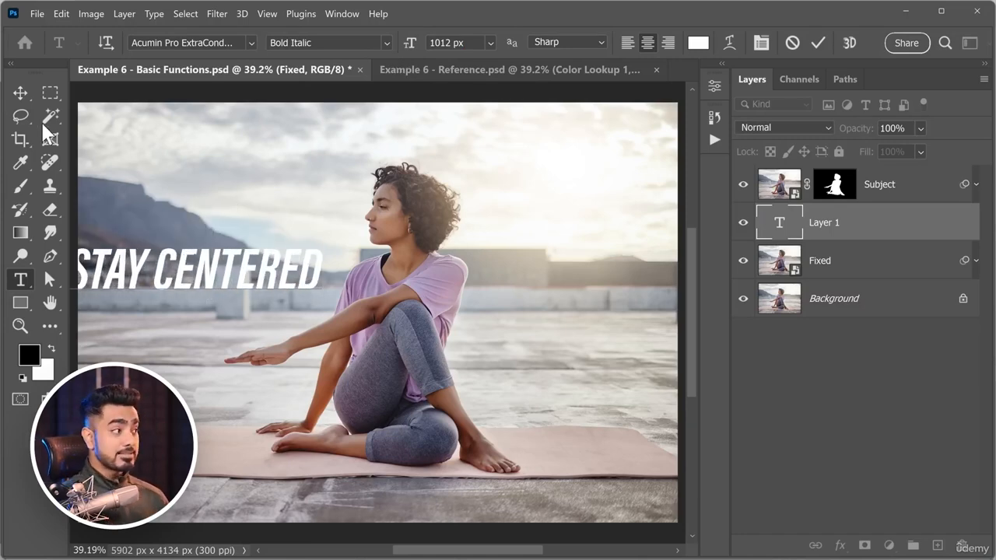
{"action": "left_click", "coordinate": [20, 91]}
Enlarge the STAY CENTERED text with Free Transform and place it across the sky behind the woman's head.
{"action": "key", "text": "ctrl"}
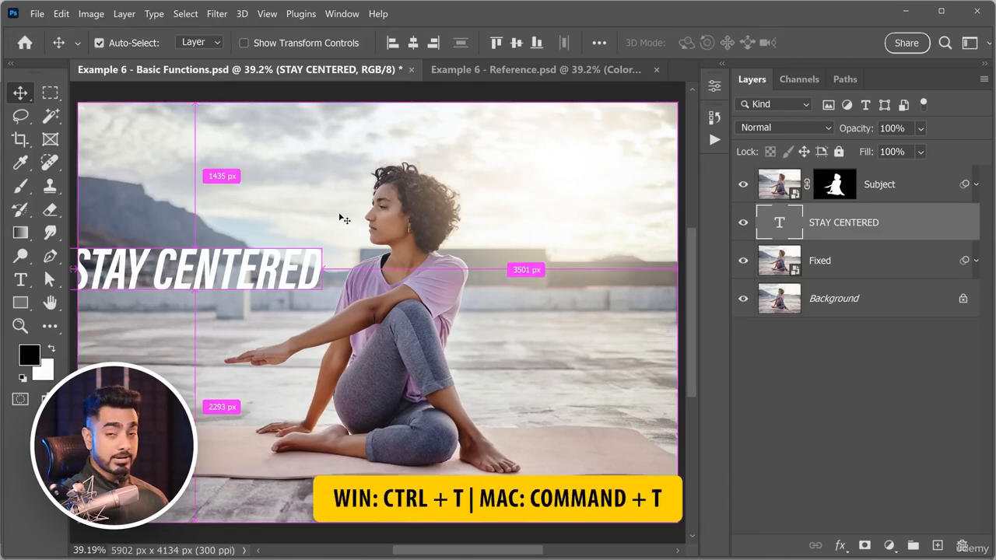
{"action": "key", "text": "ctrl+t"}
{"action": "left_click_drag", "start_coordinate": [303, 242], "coordinate": [395, 112]}
{"action": "left_click_drag", "start_coordinate": [422, 178], "coordinate": [620, 225]}
{"action": "left_click_drag", "start_coordinate": [436, 194], "coordinate": [447, 186]}
{"action": "key", "text": "Return"}
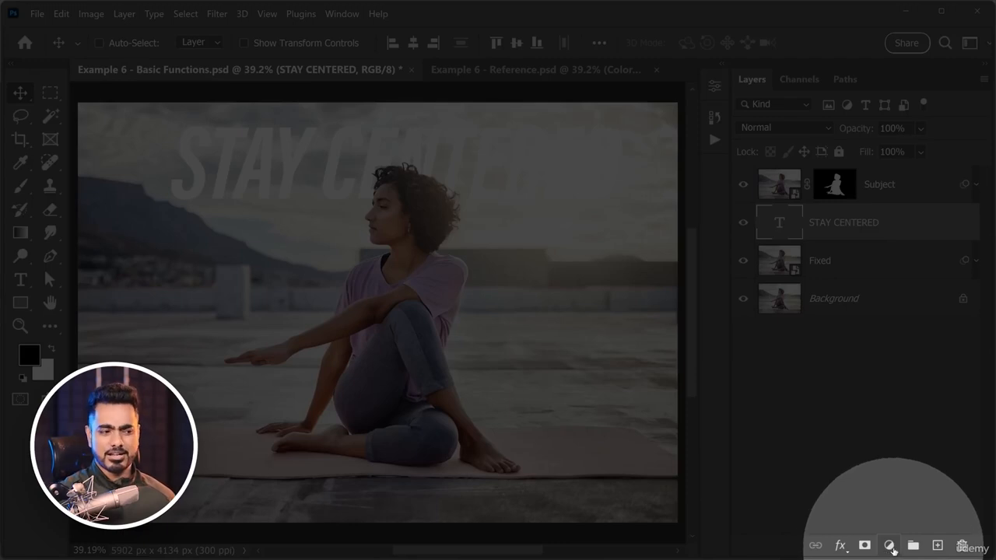
Add an Exposure adjustment layer and move it below the STAY CENTERED text layer.
{"action": "left_click", "coordinate": [892, 549]}
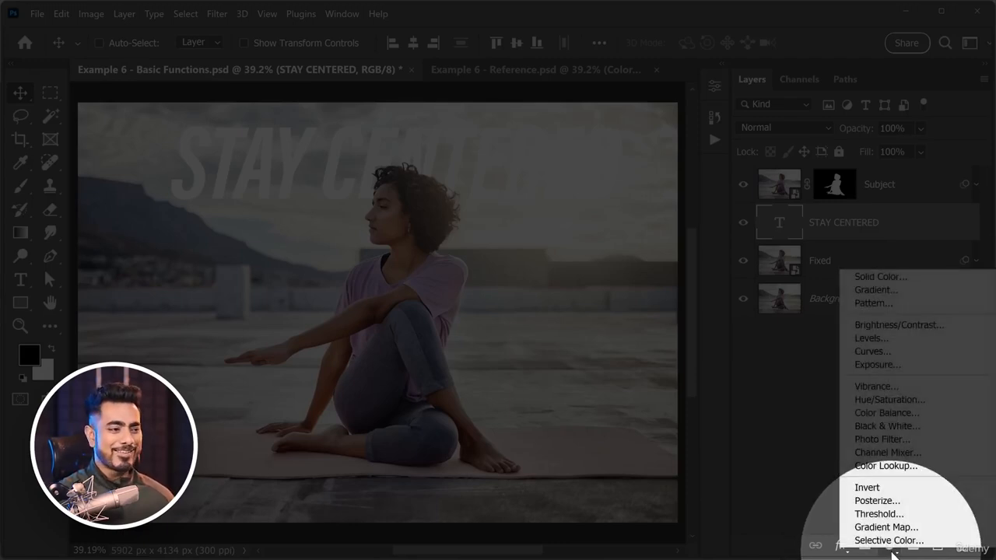
{"action": "left_click", "coordinate": [907, 364]}
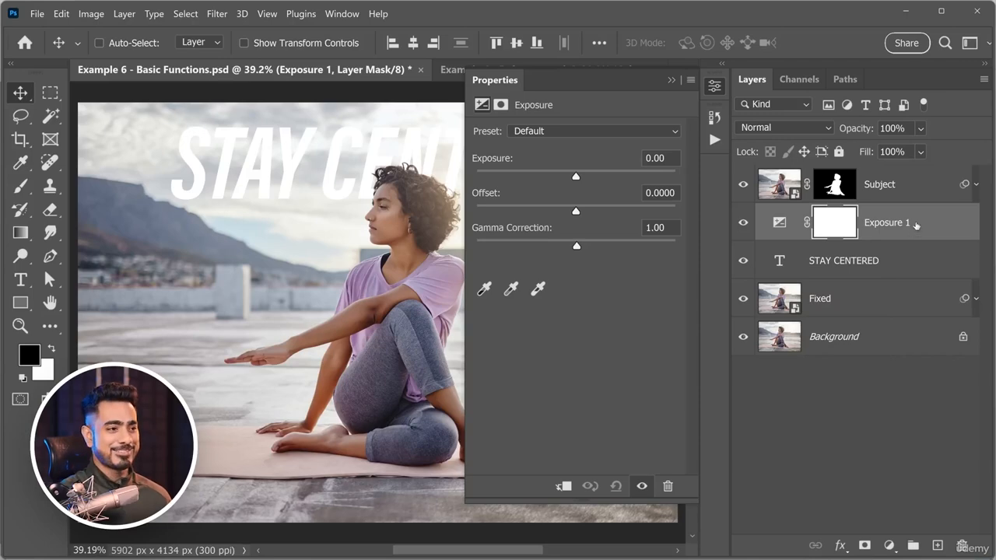
{"action": "left_click_drag", "start_coordinate": [916, 225], "coordinate": [919, 280]}
Lower the adjustment layer's exposure to -0.36 and close its properties.
{"action": "left_click_drag", "start_coordinate": [373, 228], "coordinate": [222, 249]}
{"action": "left_click_drag", "start_coordinate": [576, 176], "coordinate": [570, 179]}
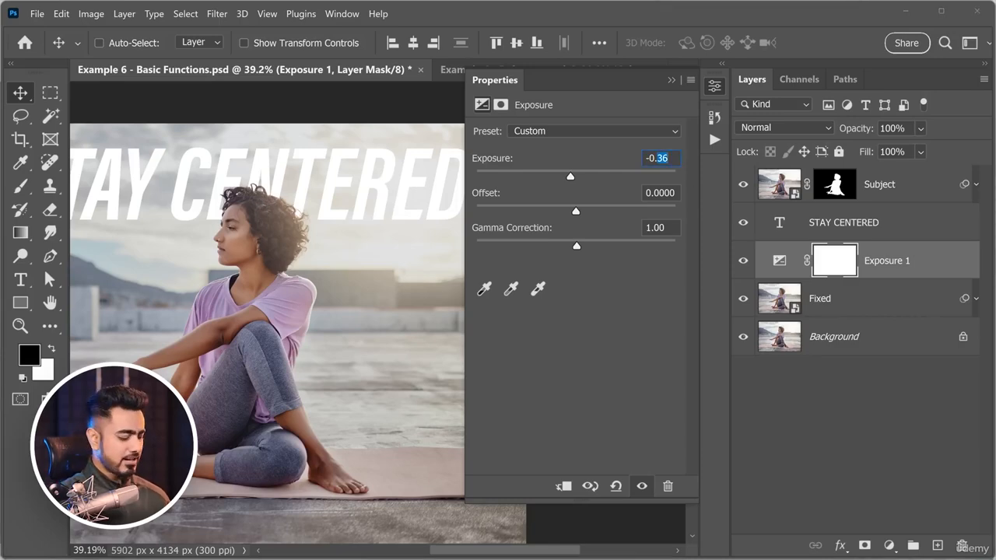
{"action": "key", "text": "Return"}
{"action": "left_click", "coordinate": [671, 80]}
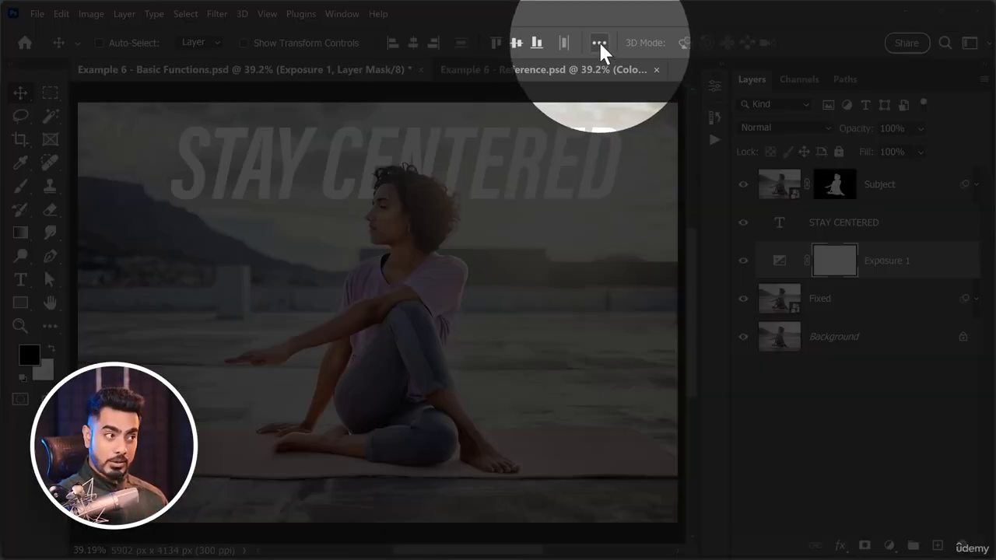
Align the STAY CENTERED text layer to the horizontal centre of the canvas.
{"action": "left_click", "coordinate": [600, 43]}
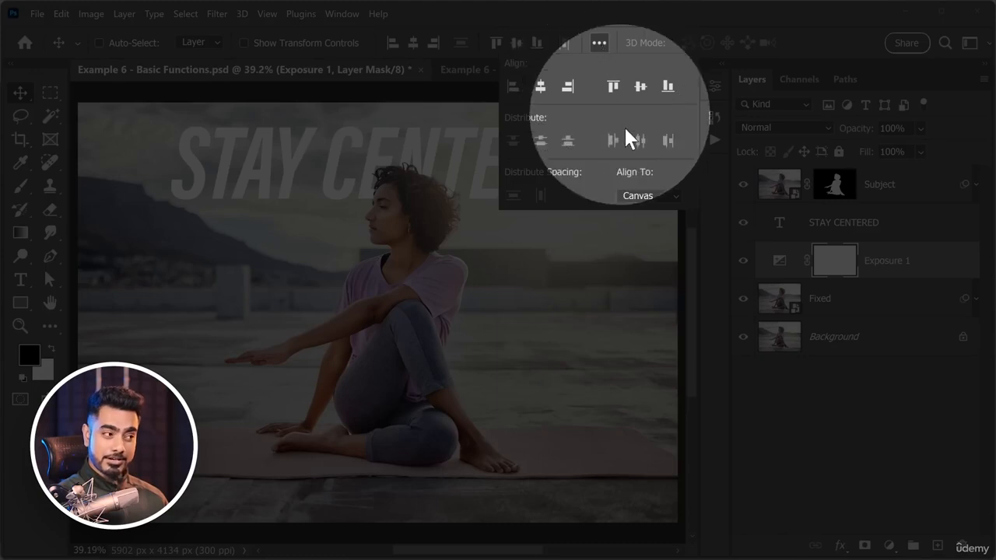
{"action": "left_click", "coordinate": [600, 45]}
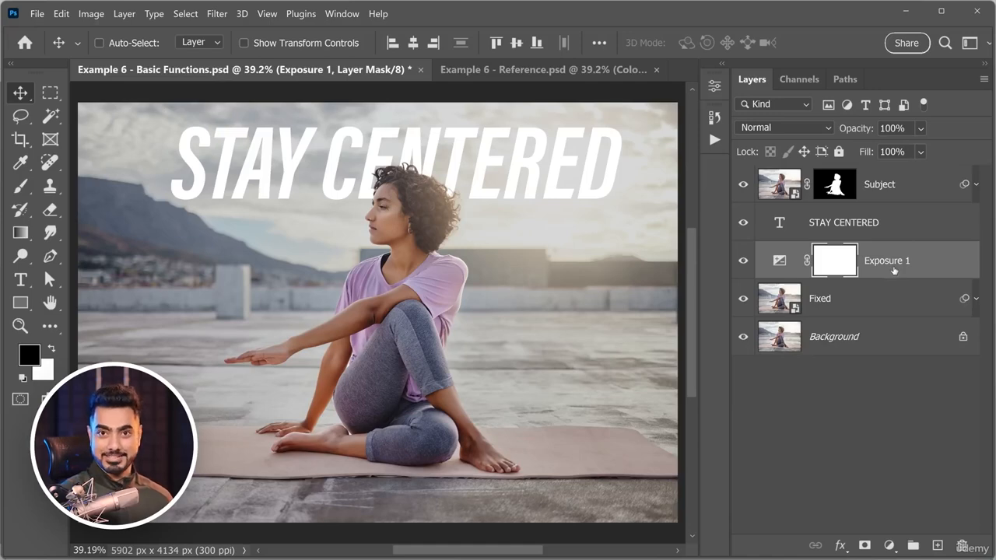
{"action": "left_click", "coordinate": [915, 231]}
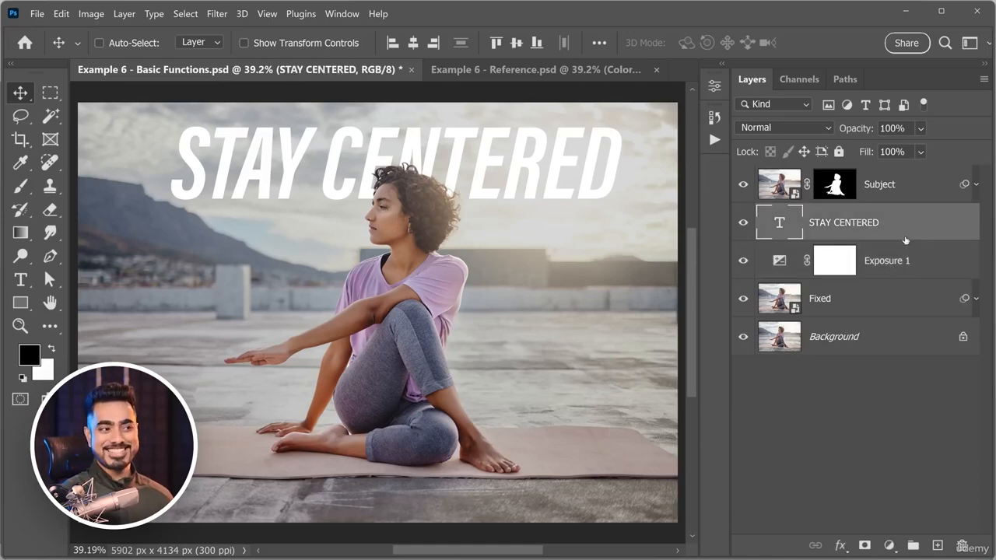
{"action": "left_click", "coordinate": [414, 45]}
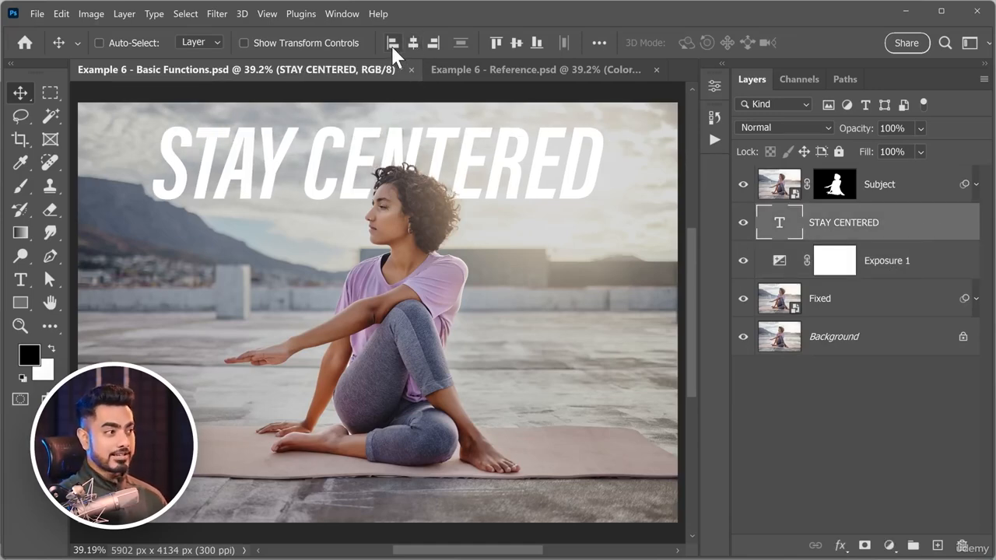
Try left, right and vertical centre alignment on the STAY CENTERED text, and return it to its horizontally centred place in the sky.
{"action": "left_click", "coordinate": [393, 44]}
{"action": "left_click", "coordinate": [431, 43]}
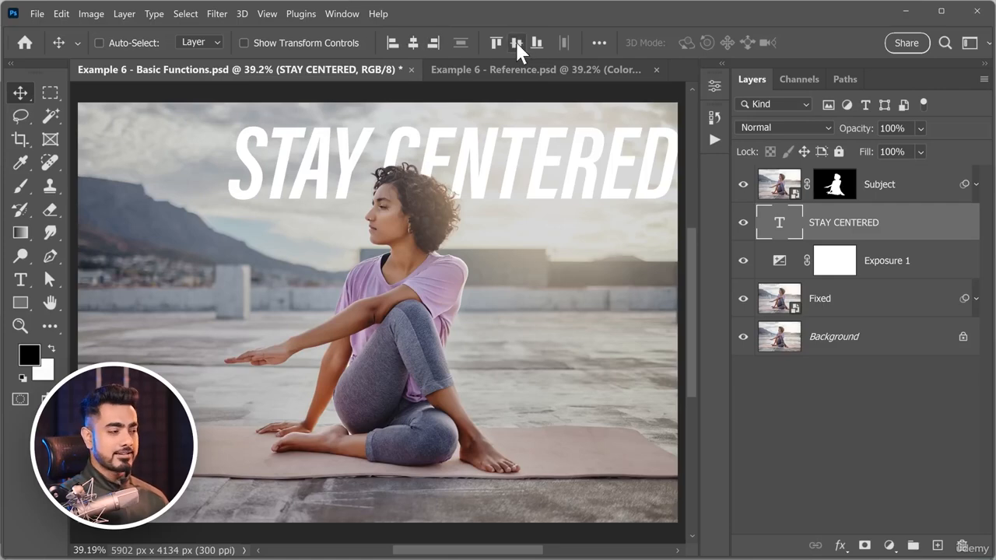
{"action": "left_click", "coordinate": [516, 43]}
{"action": "left_click", "coordinate": [413, 44]}
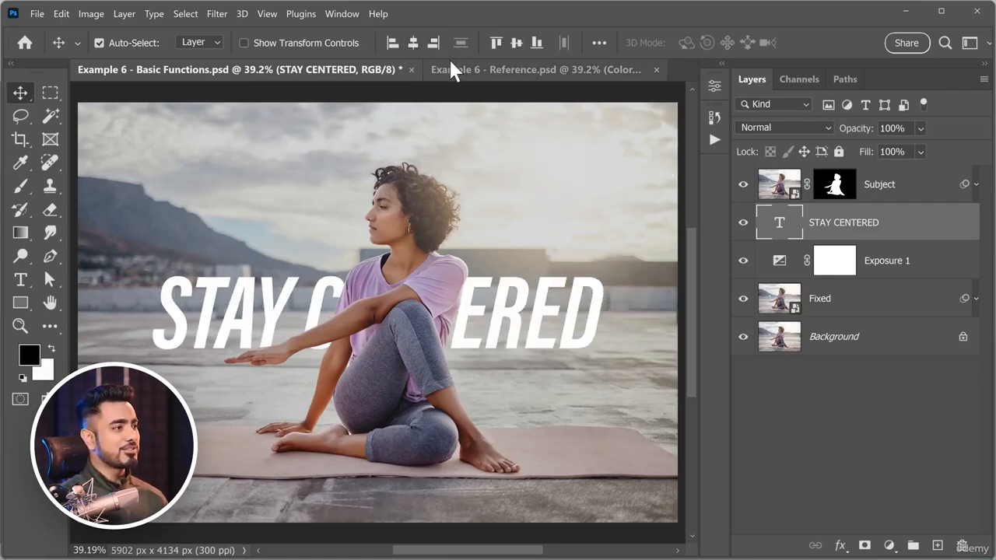
{"action": "key", "text": "ctrl+z"}
{"action": "key", "text": "ctrl+z"}
{"action": "left_click", "coordinate": [414, 44]}
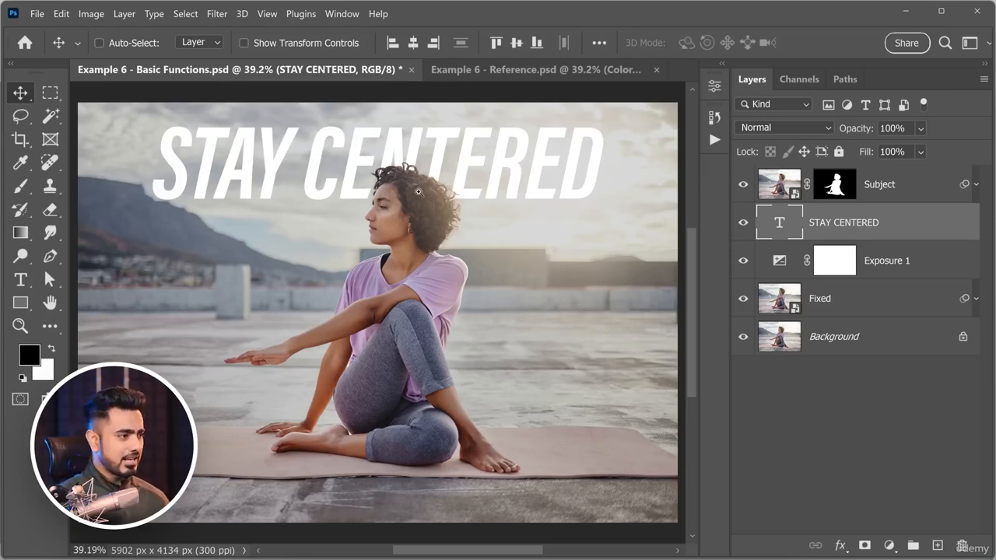
Extend the right side of the canvas with the Crop tool to a total width of about 6380 px.
{"action": "left_click_drag", "start_coordinate": [419, 191], "coordinate": [427, 201]}
{"action": "left_click_drag", "start_coordinate": [426, 201], "coordinate": [426, 233]}
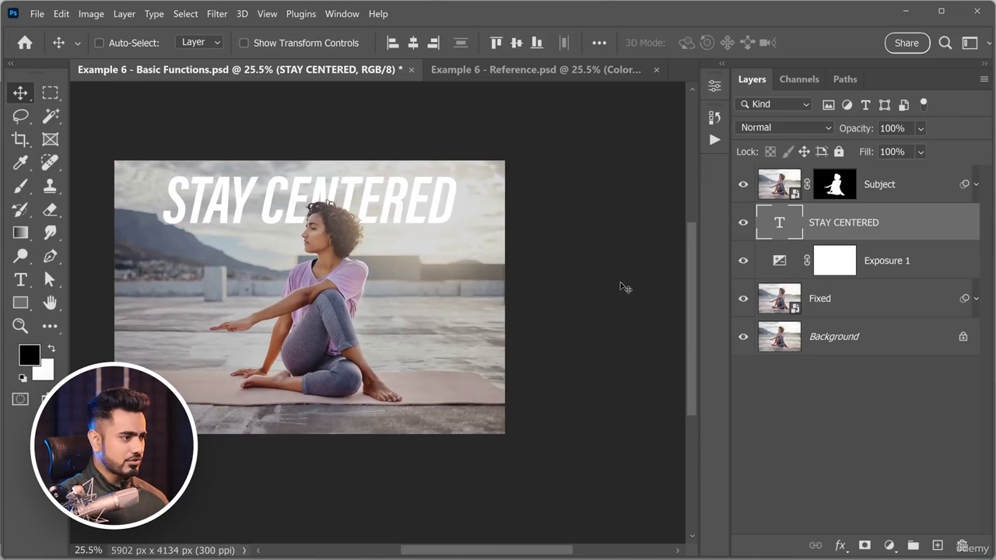
{"action": "key", "text": "c"}
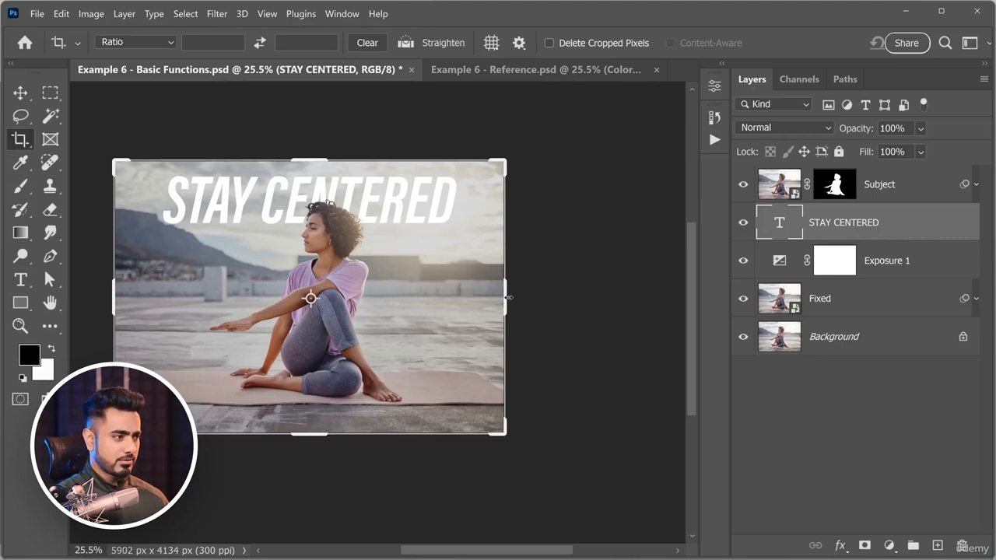
{"action": "left_click_drag", "start_coordinate": [508, 297], "coordinate": [528, 302]}
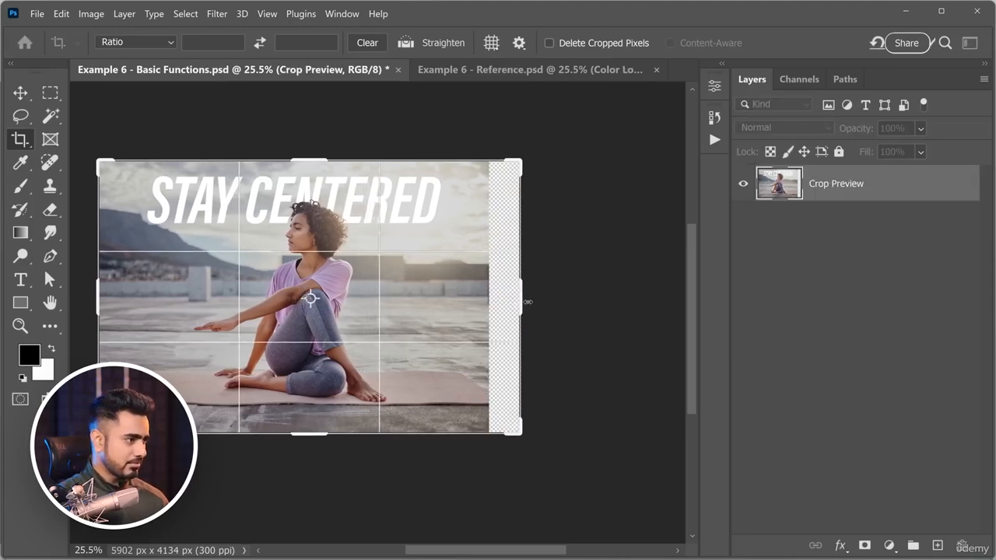
{"action": "key", "text": "Return"}
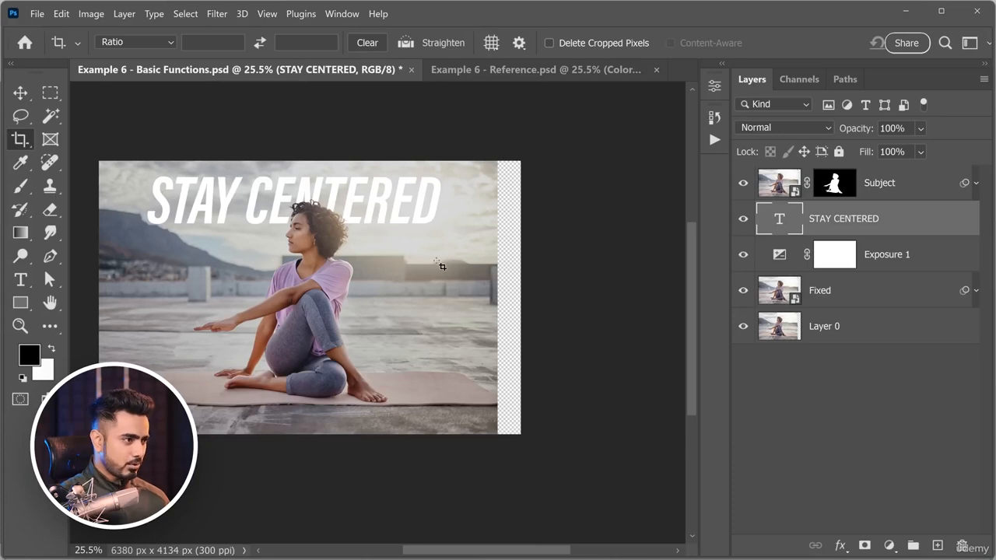
{"action": "key", "text": "ctrl+0"}
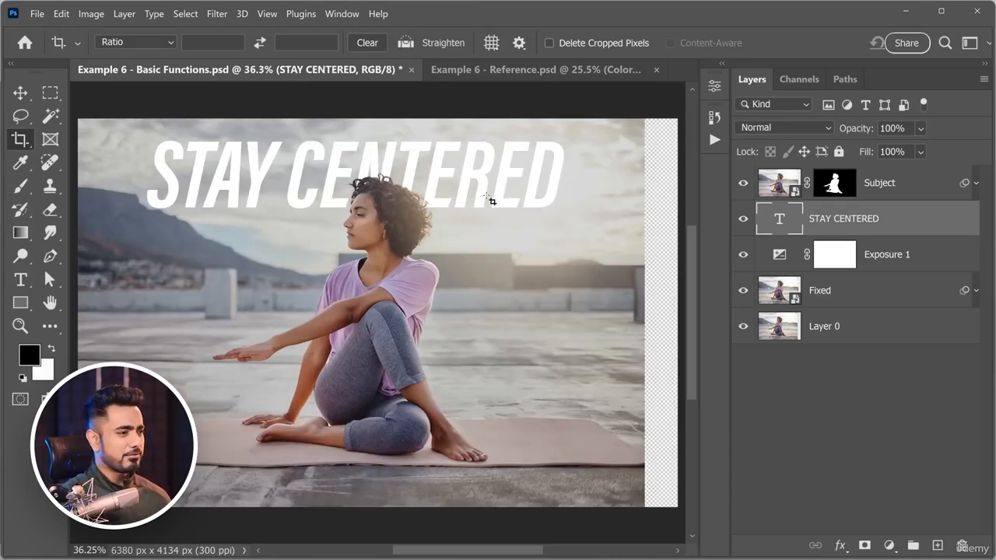
{"action": "left_click_drag", "start_coordinate": [508, 194], "coordinate": [460, 201]}
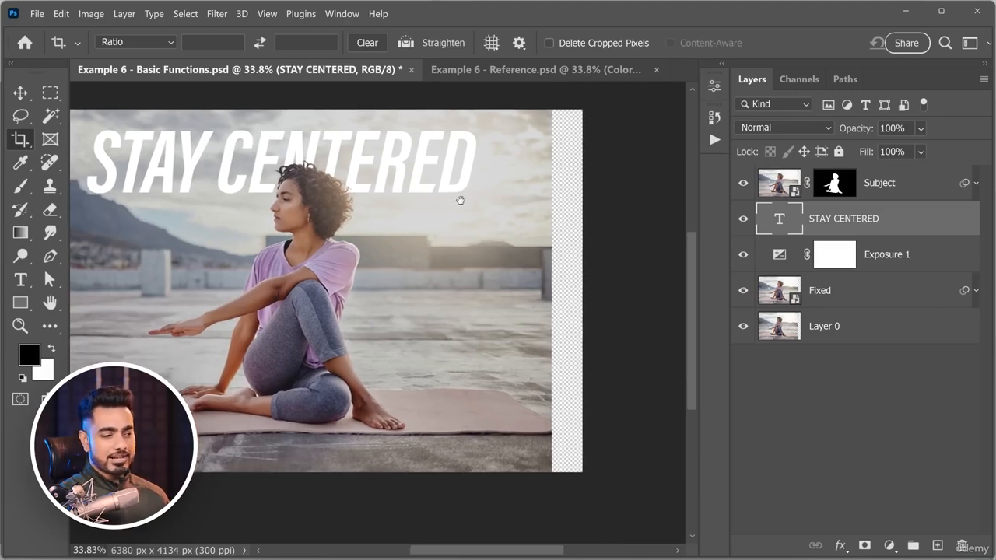
On the Fixed layer, make a full-height rectangular marquee selection from just beyond the woman's foot to the canvas's right edge.
{"action": "left_click", "coordinate": [860, 294]}
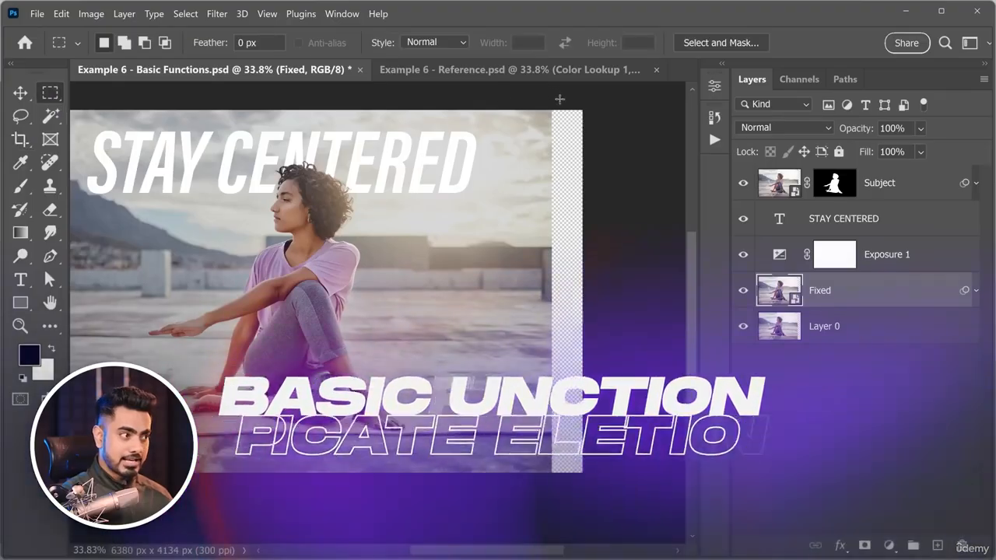
{"action": "left_click_drag", "start_coordinate": [579, 112], "coordinate": [411, 527]}
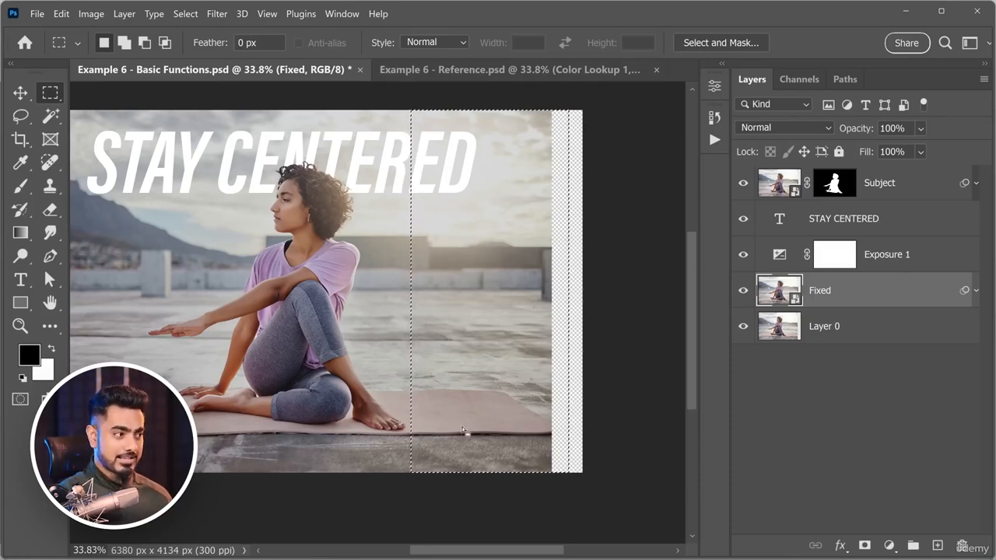
{"action": "right_click", "coordinate": [52, 95]}
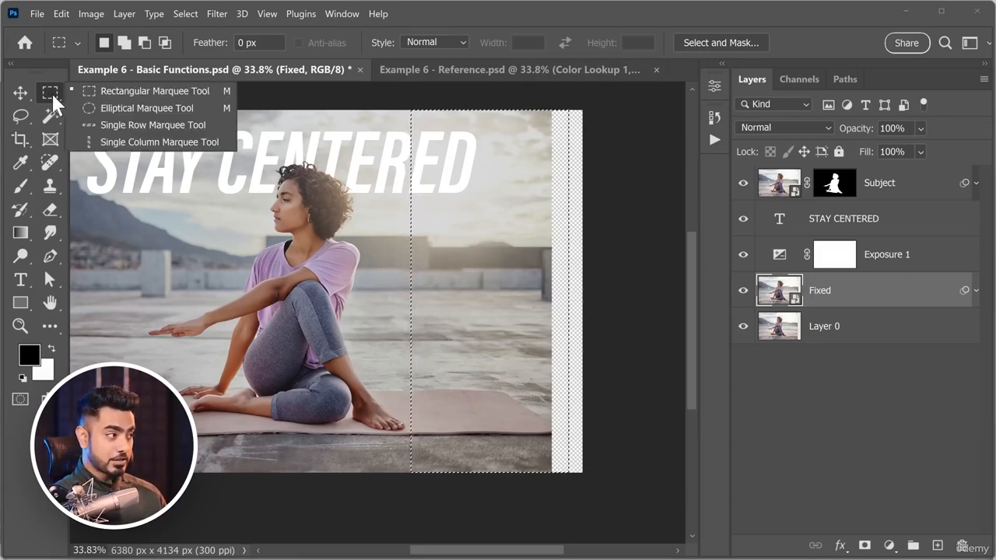
{"action": "left_click", "coordinate": [99, 91]}
{"action": "left_click", "coordinate": [510, 198]}
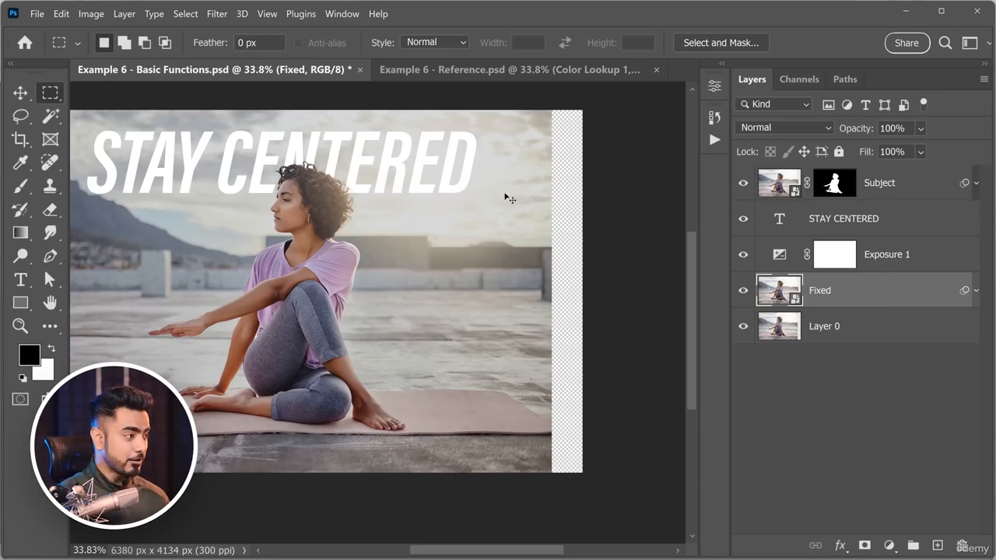
{"action": "right_click", "coordinate": [50, 90]}
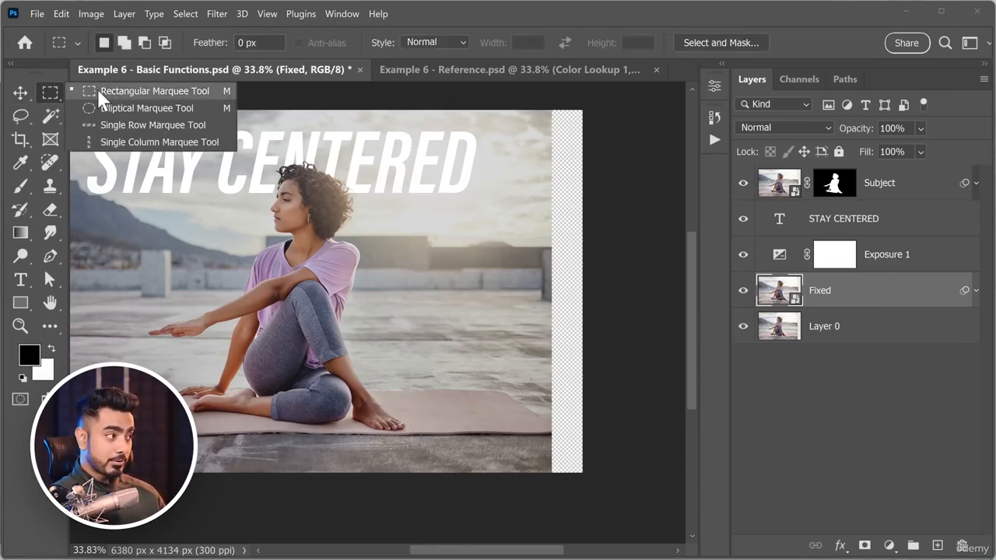
{"action": "left_click", "coordinate": [106, 94]}
{"action": "left_click_drag", "start_coordinate": [602, 94], "coordinate": [413, 500]}
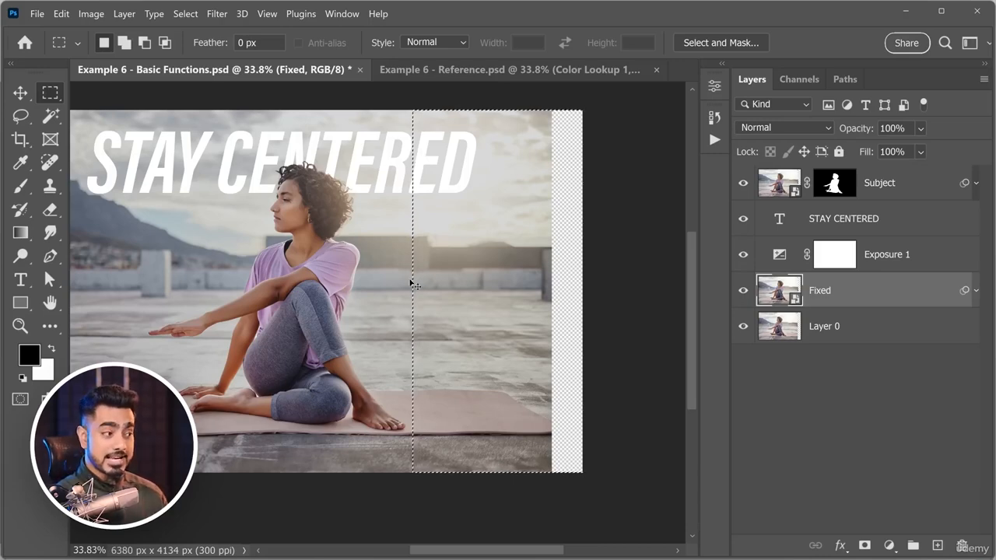
Duplicate the selected part of the Fixed layer to a new layer and toggle the other layers' visibility off and on.
{"action": "key", "text": "ctrl+j"}
{"action": "left_click", "coordinate": [744, 290], "text": "alt"}
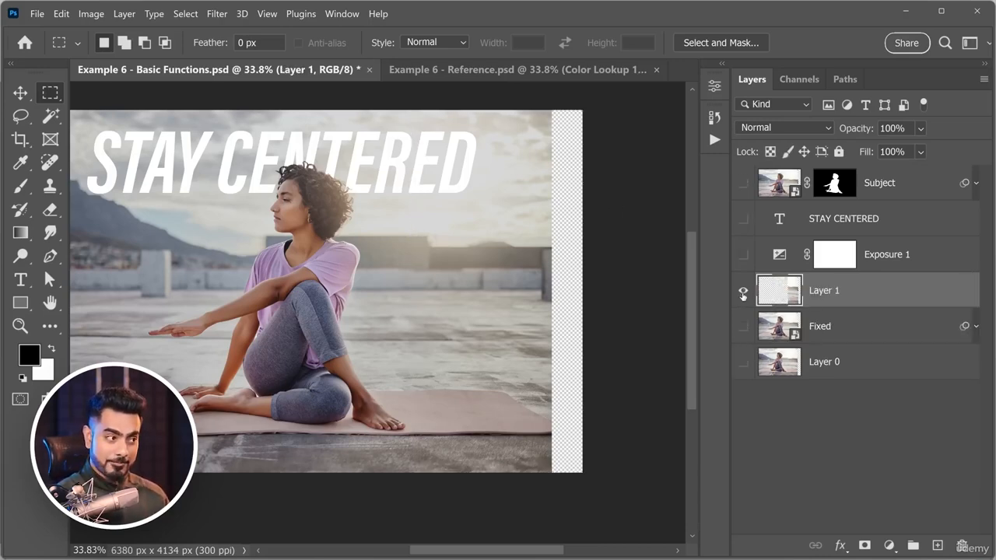
{"action": "left_click", "coordinate": [743, 291], "text": "alt"}
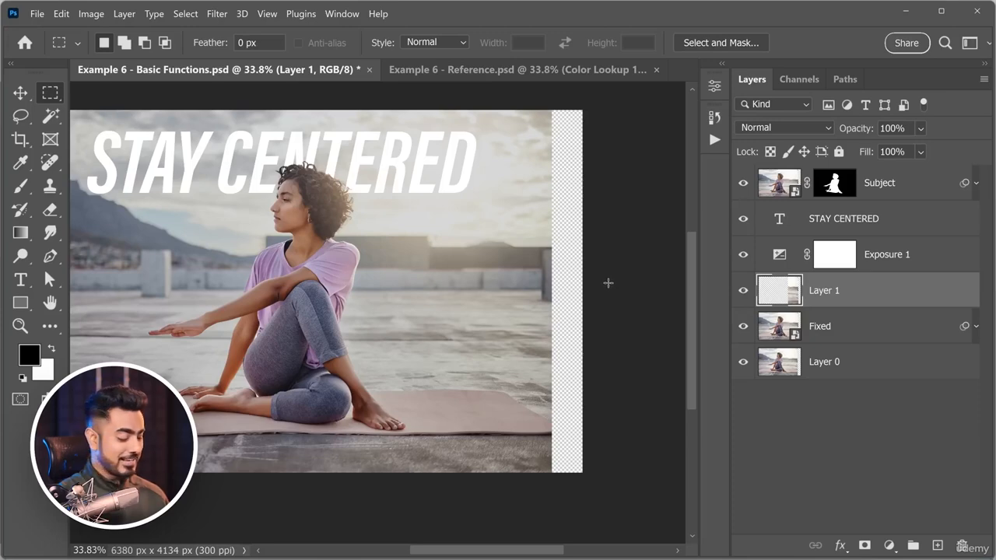
Stretch the duplicated strip horizontally to about 122% with Free Transform so it covers the transparent area on the canvas's right side.
{"action": "key", "text": "ctrl+t"}
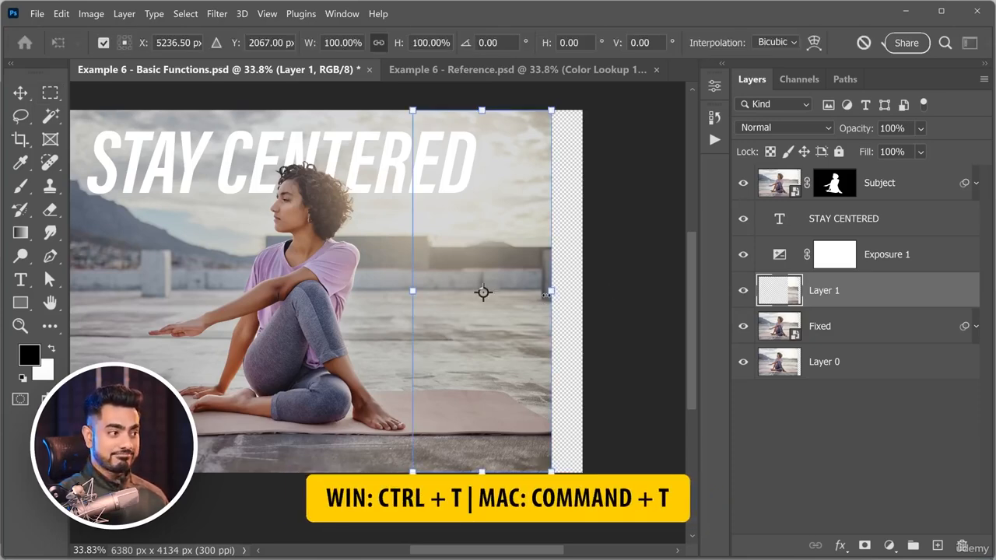
{"action": "mouse_move", "coordinate": [557, 295]}
{"action": "left_mouse_down"}
{"action": "mouse_move", "coordinate": [582, 292]}
{"action": "mouse_move", "coordinate": [569, 300]}
{"action": "mouse_move", "coordinate": [562, 291]}
{"action": "left_mouse_up"}
{"action": "key", "text": "ctrl+z"}
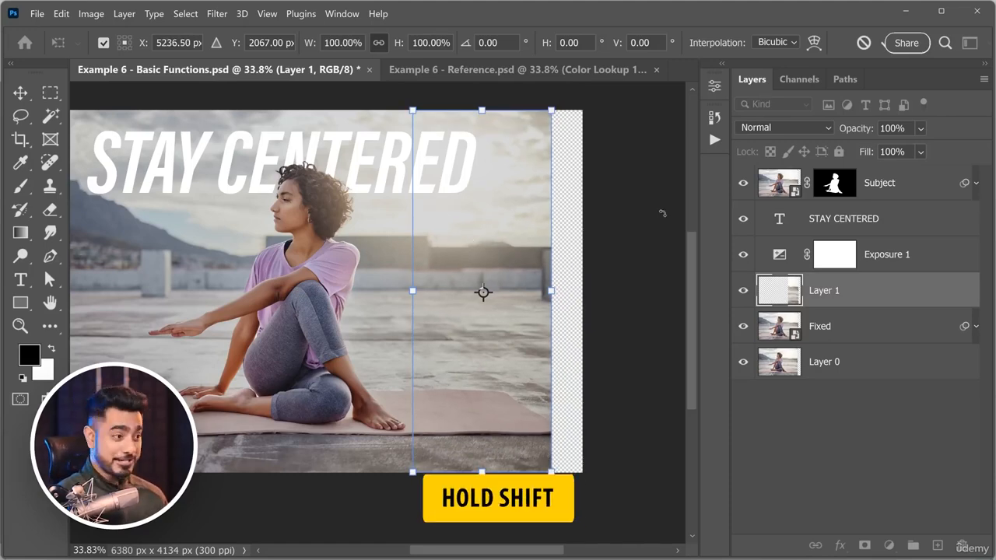
{"action": "left_click_drag", "start_coordinate": [550, 301], "coordinate": [589, 292]}
{"action": "key", "text": "Return"}
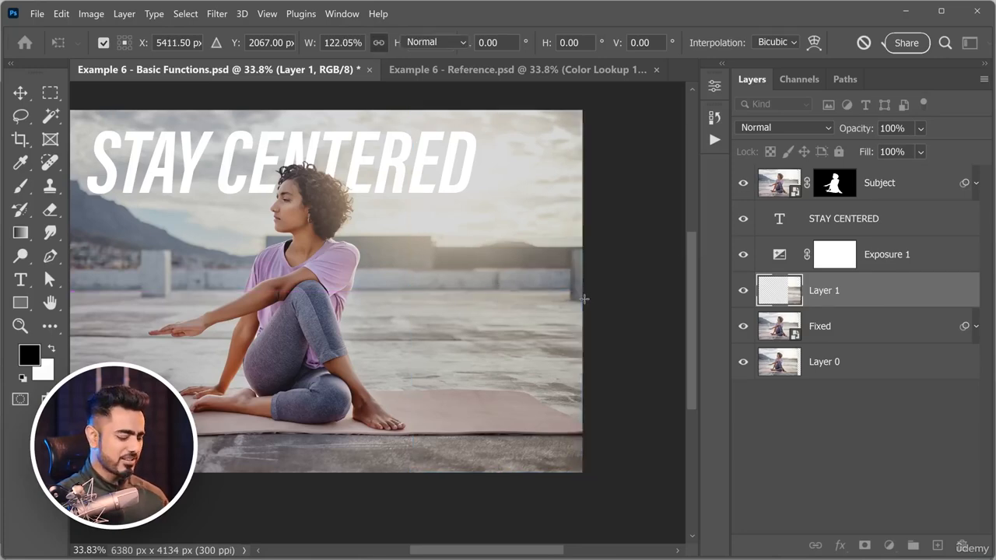
{"action": "key", "text": "m"}
{"action": "key", "text": "ctrl+0"}
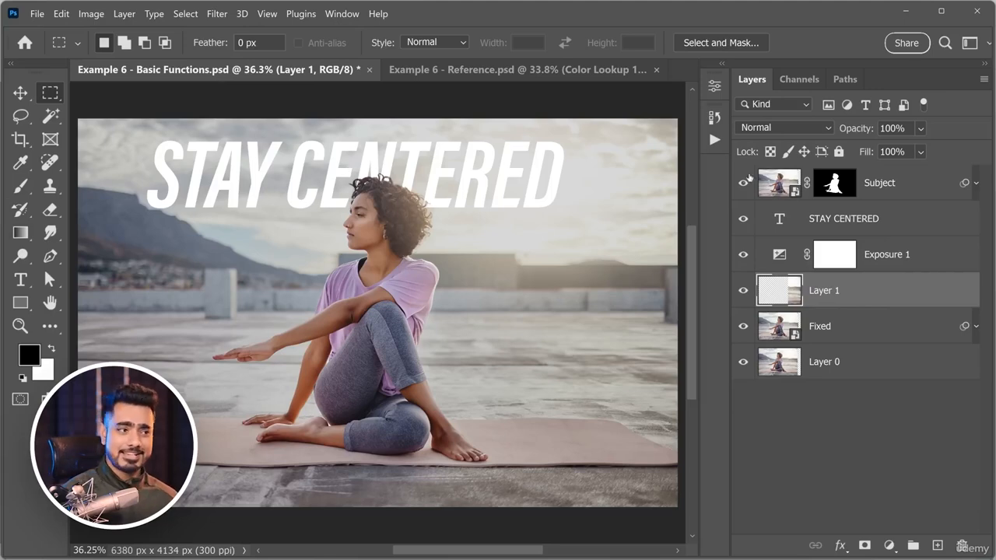
Re-centre the STAY CENTERED text layer horizontally on the widened canvas.
{"action": "left_click", "coordinate": [878, 217]}
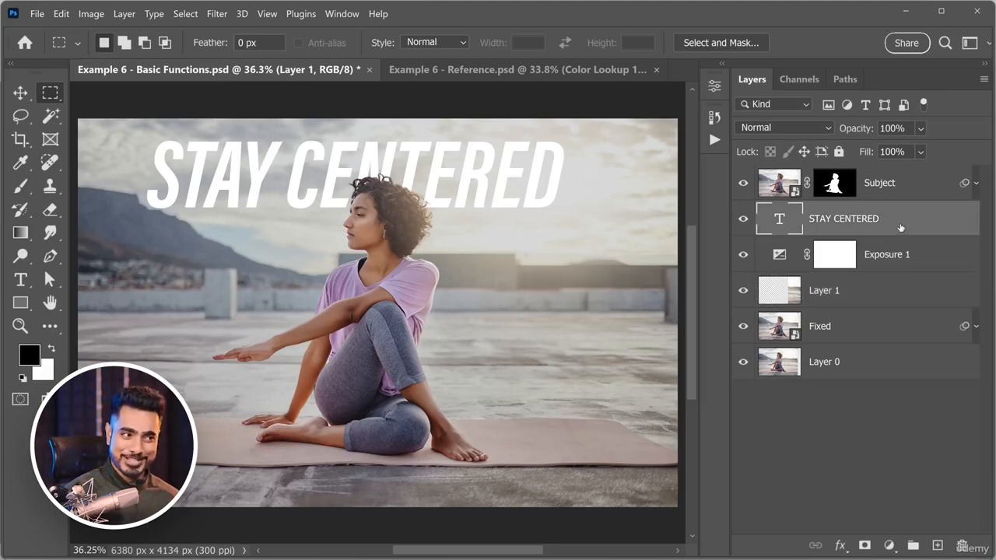
{"action": "left_click", "coordinate": [21, 95]}
{"action": "left_click", "coordinate": [414, 44]}
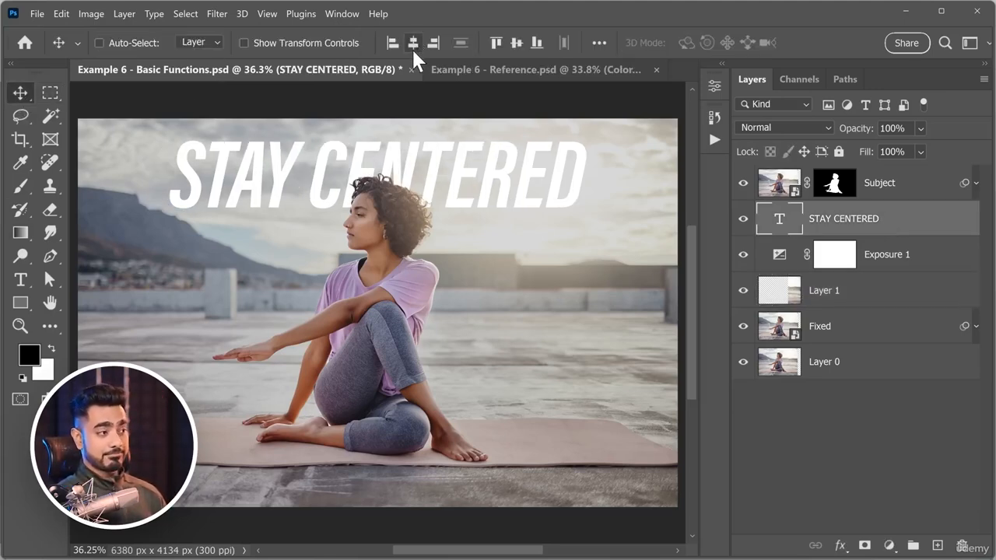
Add a new text line reading "Tuesdays at 7 am." below the word STAY.
{"action": "left_click", "coordinate": [21, 280]}
{"action": "left_click", "coordinate": [181, 231]}
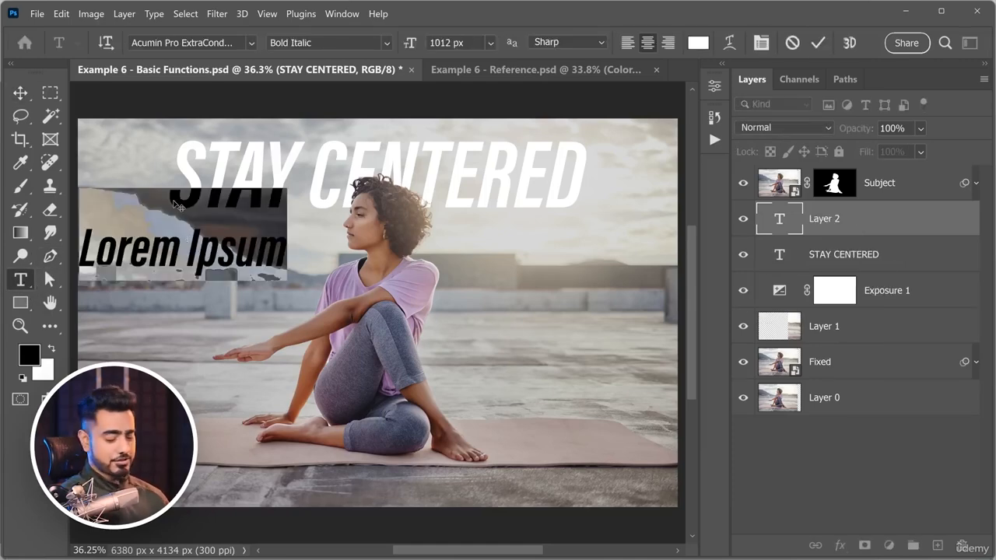
{"action": "type", "text": "Tuesdays"}
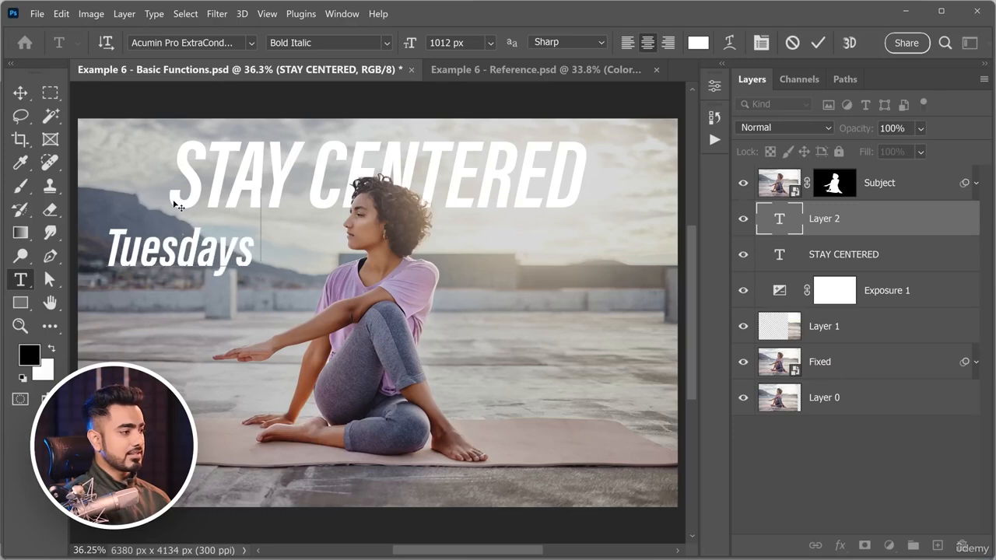
{"action": "type", "text": " at 8"}
{"action": "key", "text": "BackSpace"}
{"action": "key", "text": "BackSpace"}
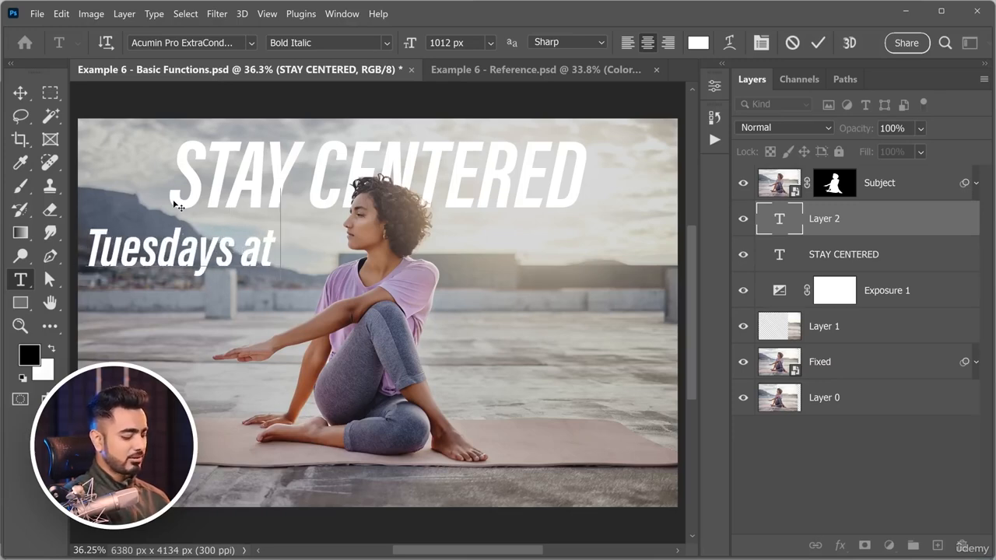
{"action": "type", "text": "7 am"}
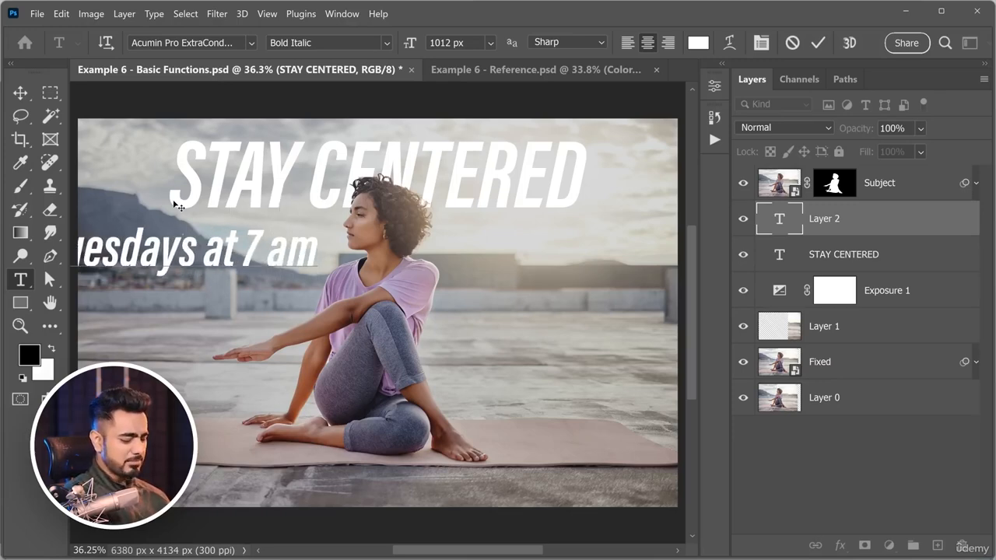
{"action": "type", "text": "."}
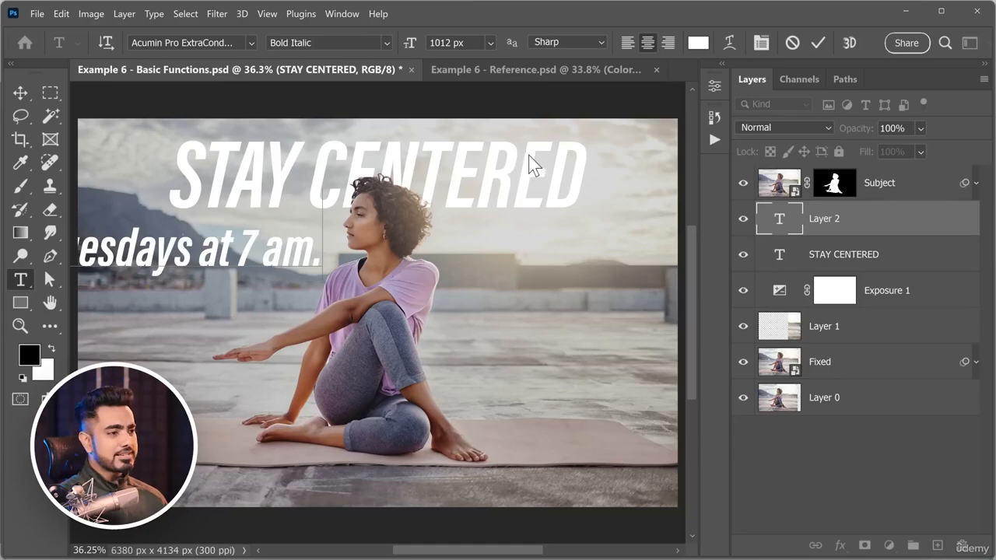
Change the font of the "Tuesdays at 7 am." text to Poppins Bold.
{"action": "double_click", "coordinate": [787, 222]}
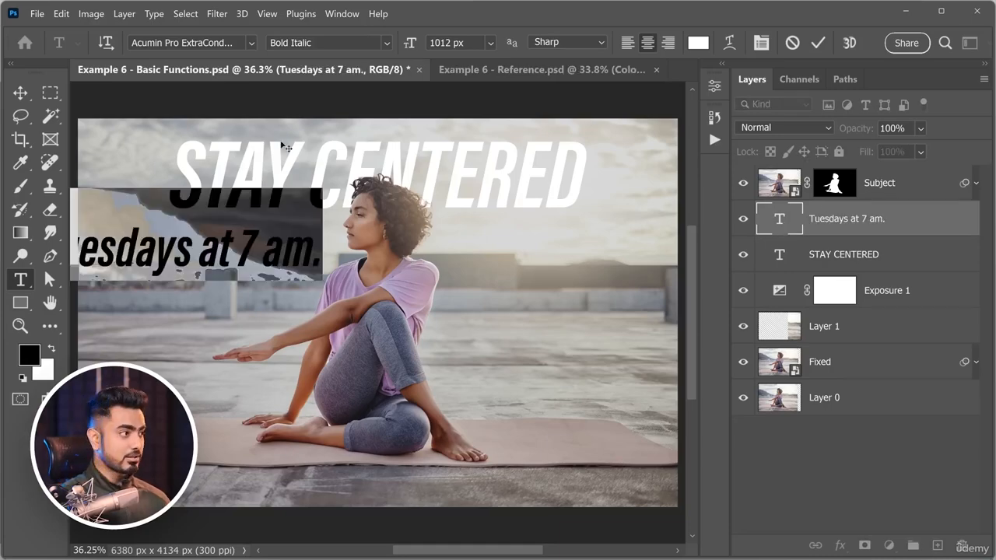
{"action": "left_click", "coordinate": [181, 42]}
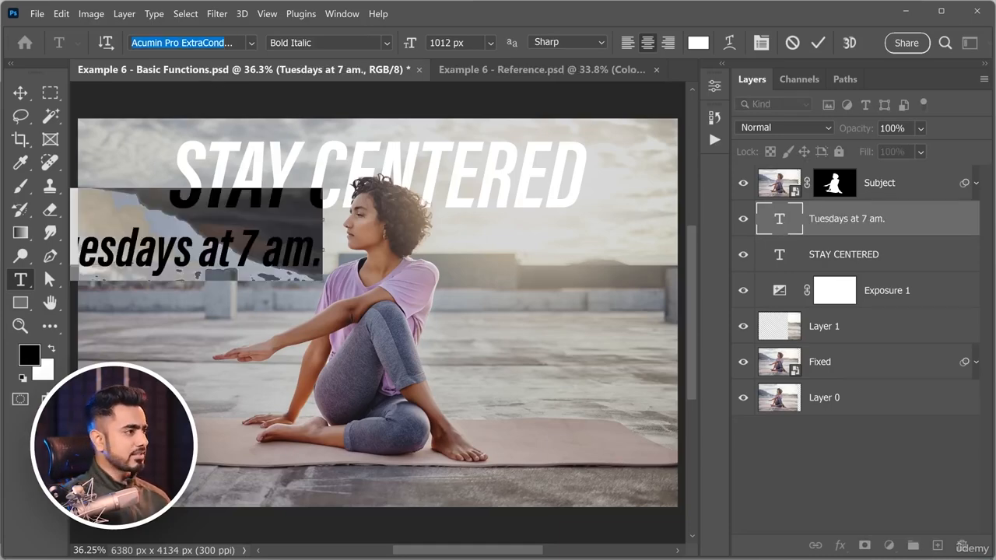
{"action": "type", "text": "popp"}
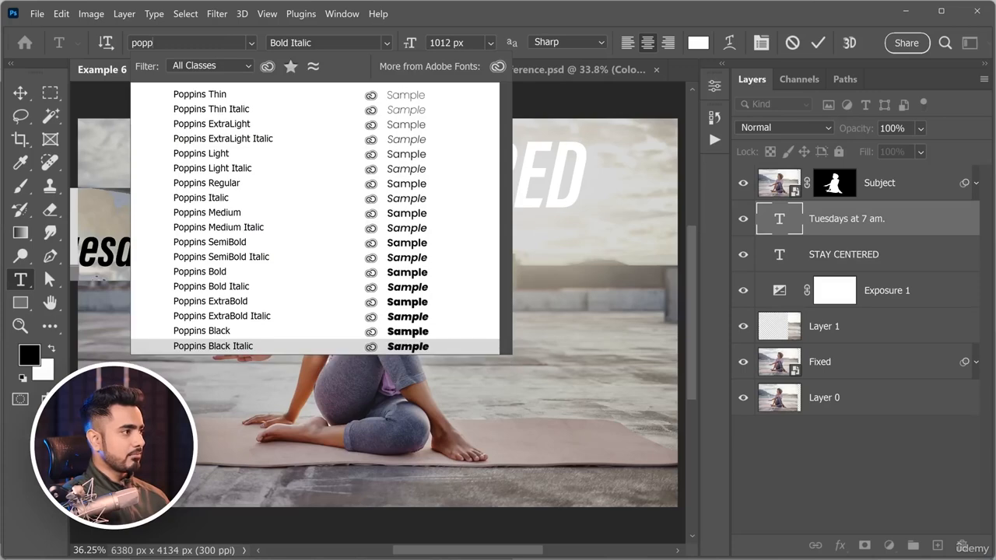
{"action": "left_click", "coordinate": [233, 272]}
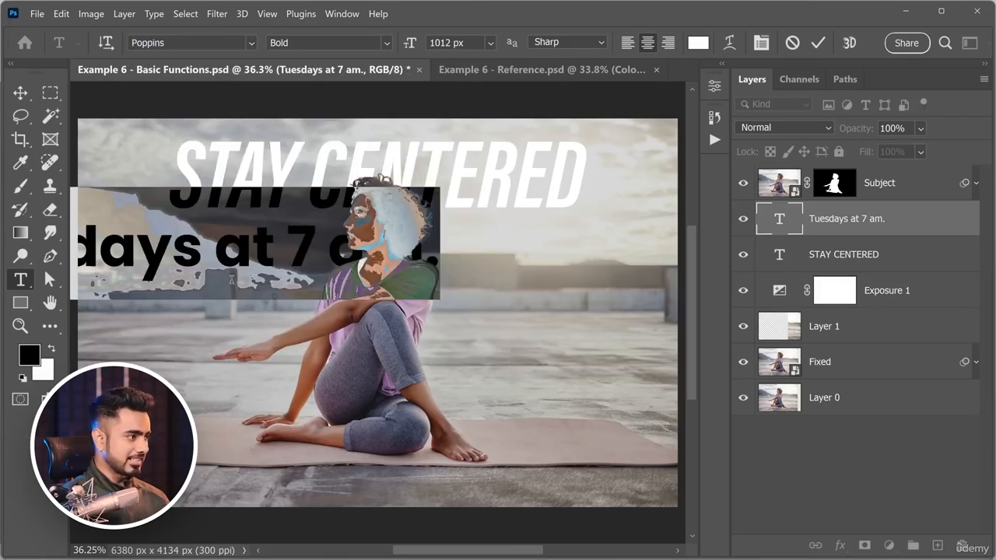
{"action": "left_click", "coordinate": [21, 94]}
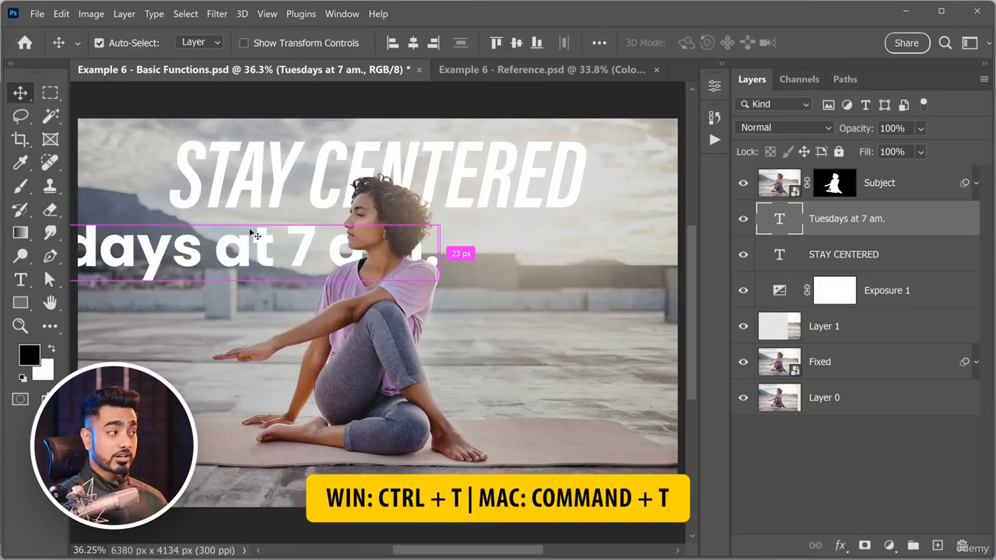
Scale down the "Tuesdays at 7 am." line with Free Transform to fit beside the woman's face, and duplicate it to her other side.
{"action": "key", "text": "ctrl+t"}
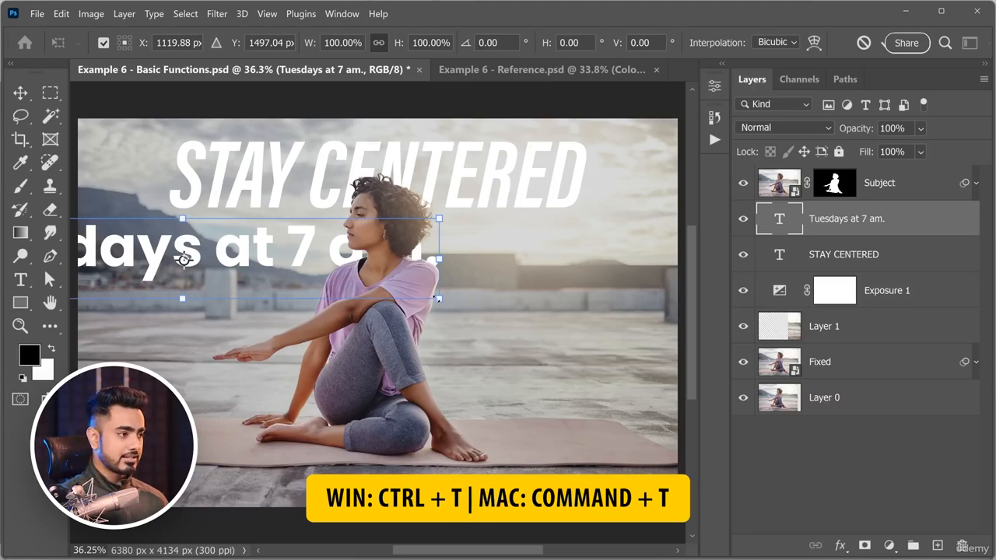
{"action": "left_click_drag", "start_coordinate": [438, 299], "coordinate": [335, 241]}
{"action": "key", "text": "Return"}
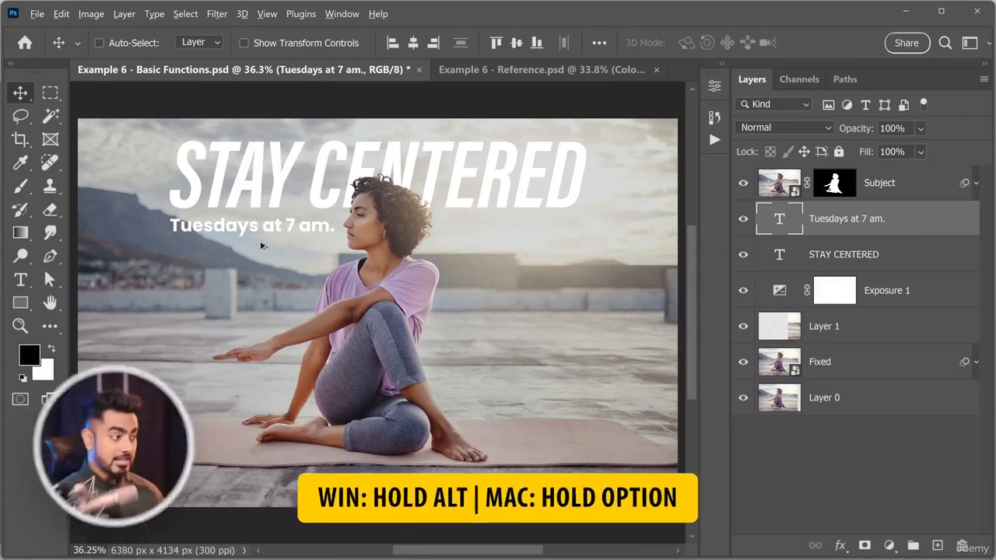
{"action": "left_click_drag", "start_coordinate": [261, 232], "coordinate": [528, 231]}
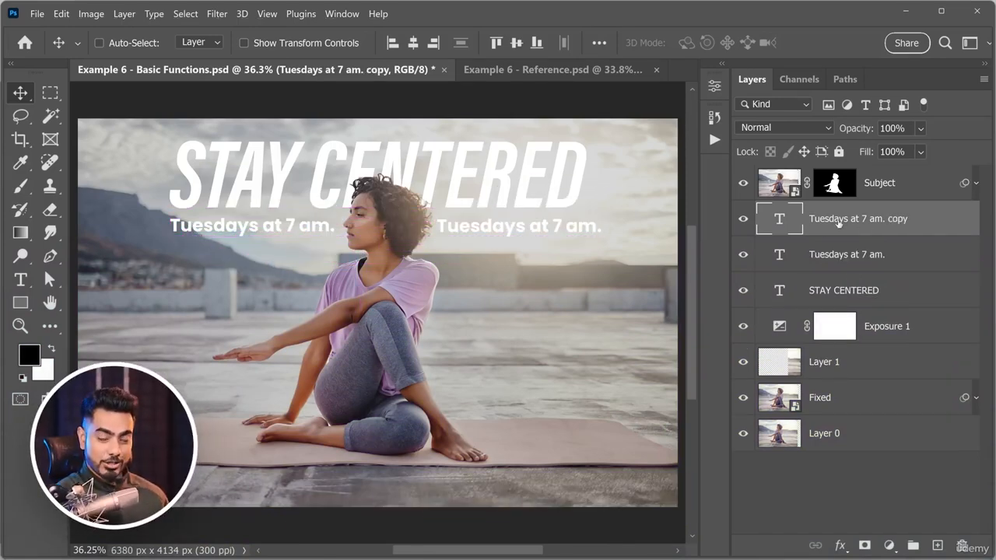
Try duplicating the Subject layer beside the original woman, and undo the duplicate.
{"action": "left_click", "coordinate": [872, 191]}
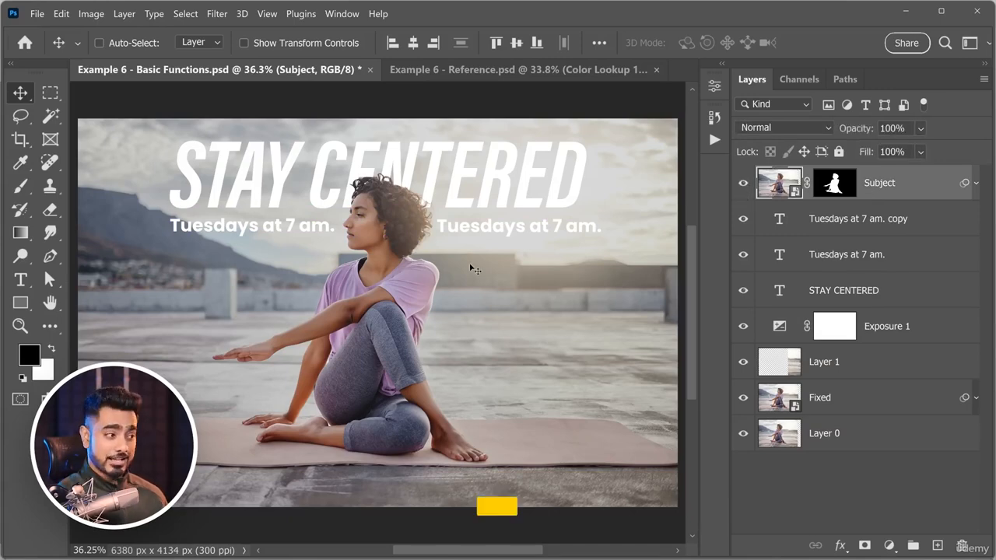
{"action": "left_click_drag", "start_coordinate": [393, 301], "coordinate": [604, 327]}
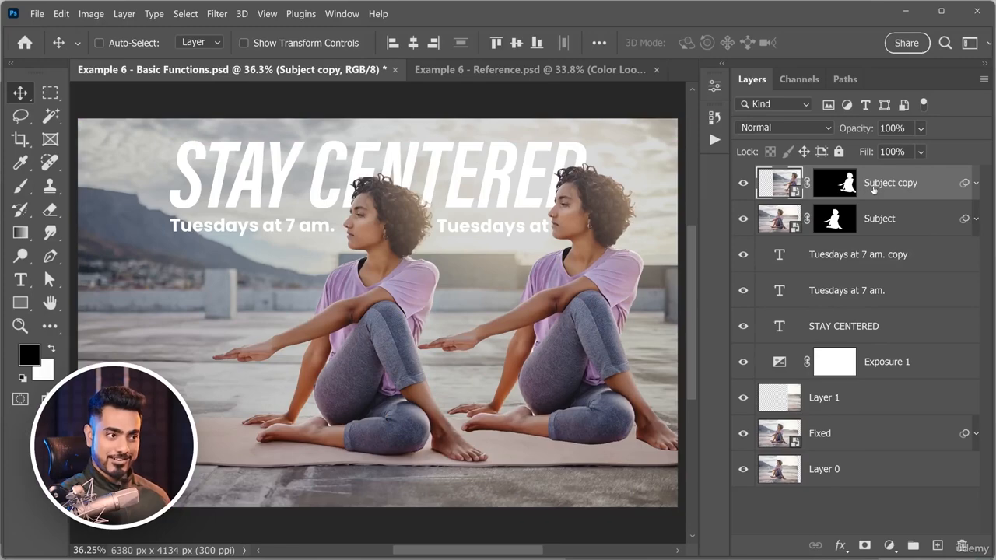
{"action": "key", "text": "ctrl+z"}
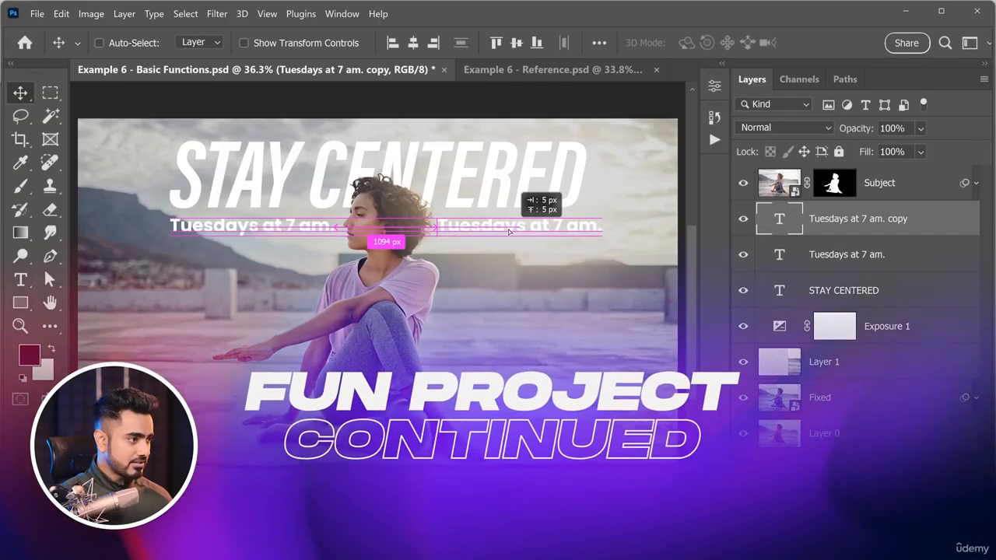
Change the copied line's text to "Join us Live." and align its end with the final letter of CENTERED.
{"action": "left_click_drag", "start_coordinate": [509, 231], "coordinate": [495, 231]}
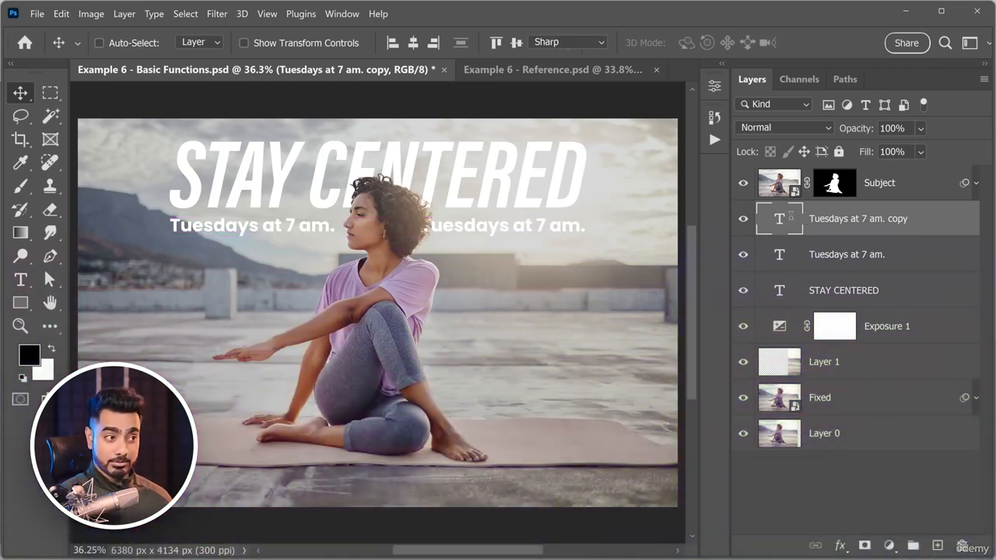
{"action": "double_click", "coordinate": [788, 227]}
{"action": "type", "text": "Joi"}
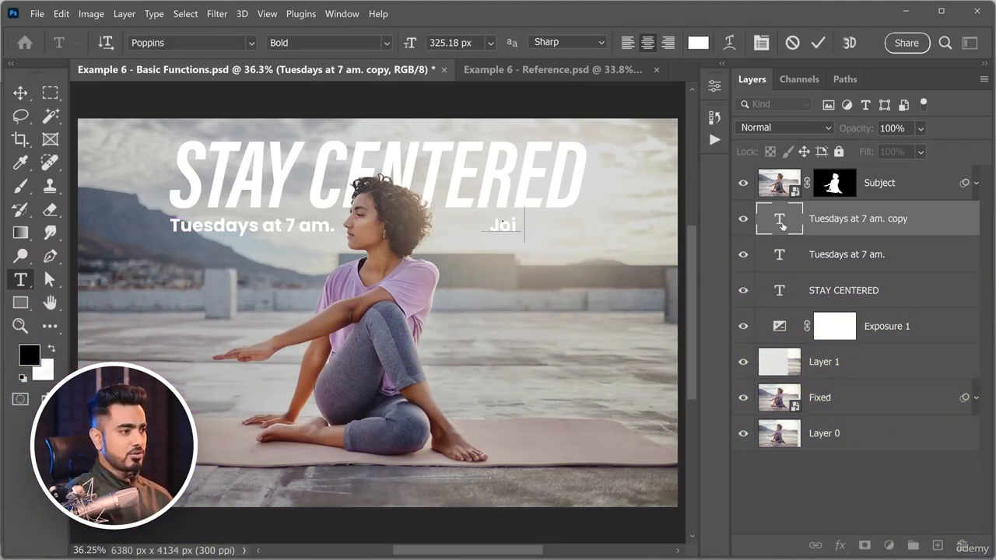
{"action": "type", "text": "n us Love."}
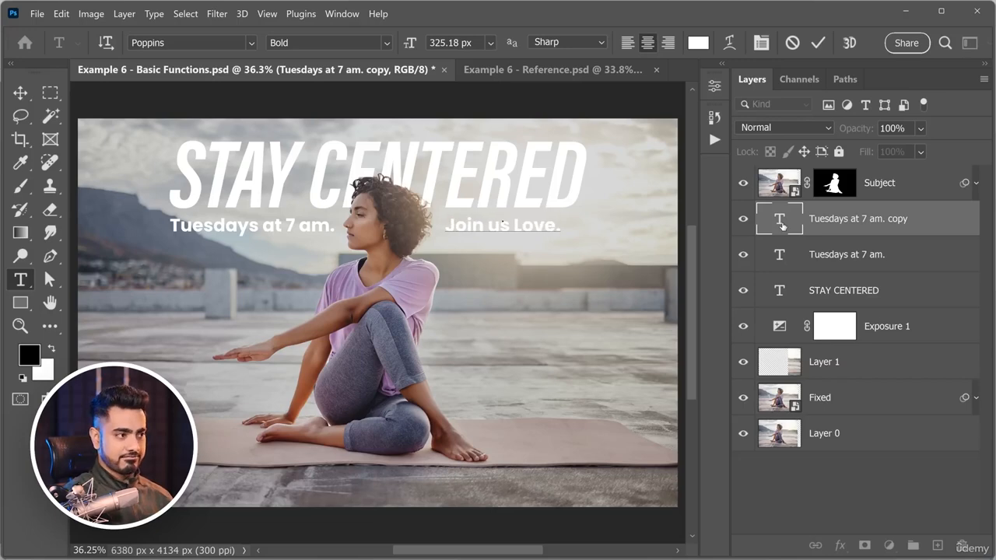
{"action": "key", "text": "BackSpace"}
{"action": "key", "text": "BackSpace"}
{"action": "key", "text": "BackSpace"}
{"action": "key", "text": "BackSpace"}
{"action": "type", "text": "ive."}
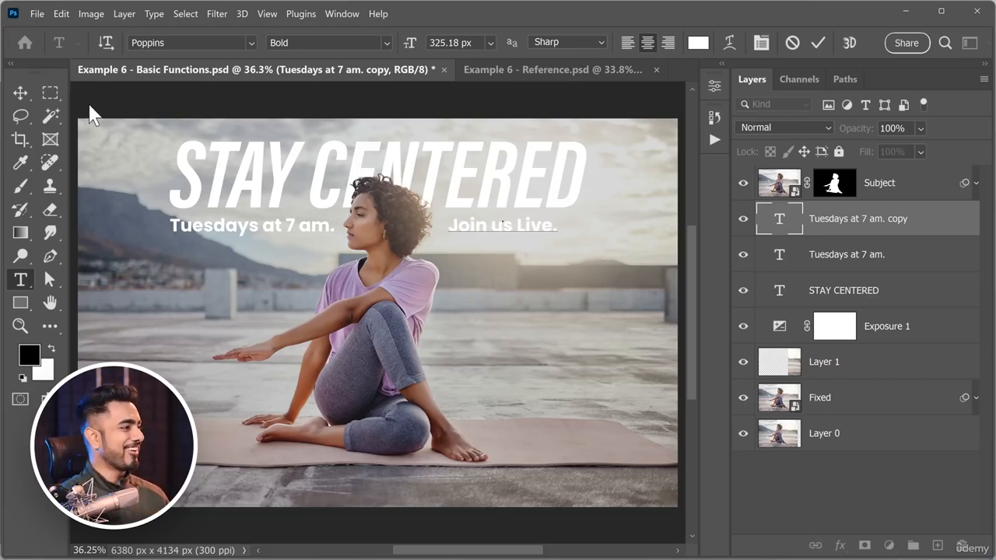
{"action": "left_click", "coordinate": [21, 93]}
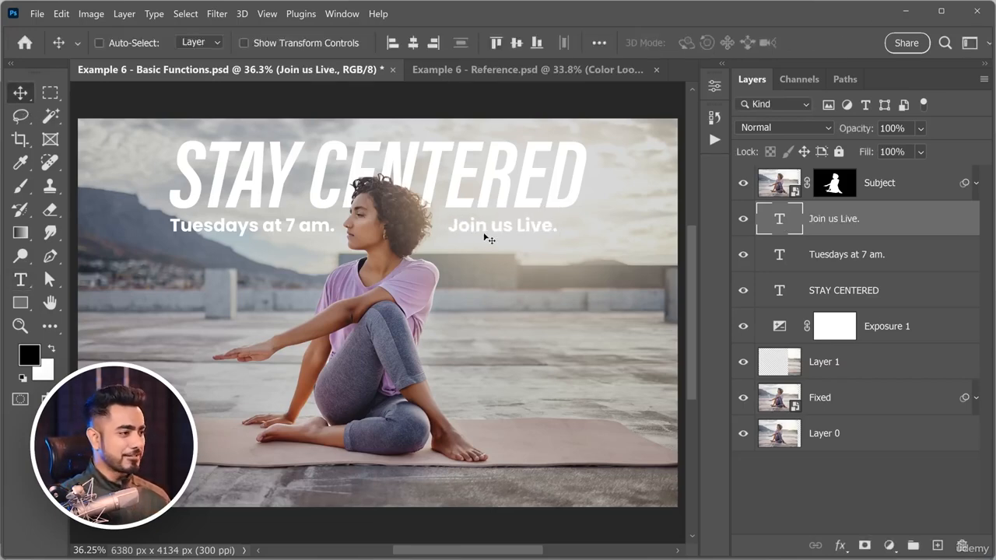
{"action": "left_click_drag", "start_coordinate": [502, 234], "coordinate": [527, 231]}
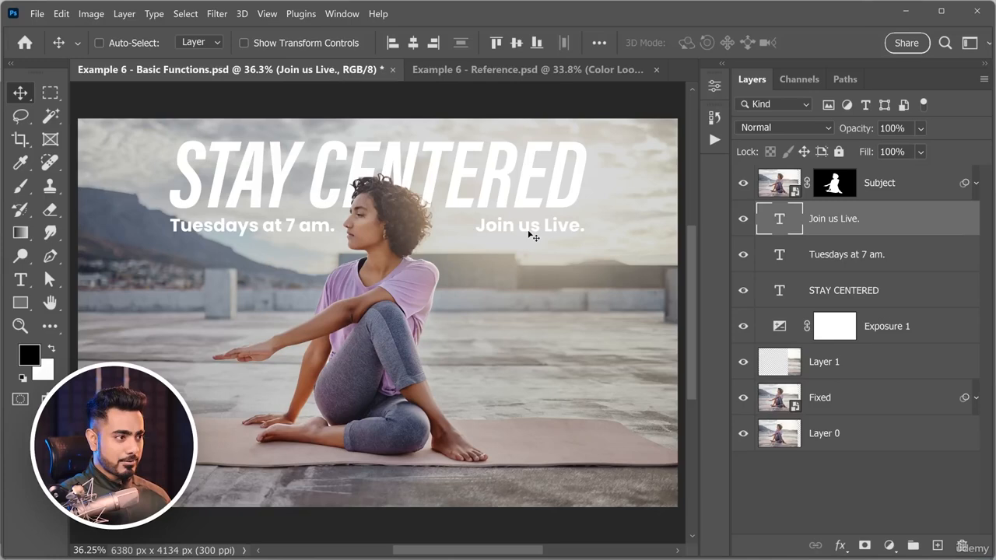
Recolour the "Join us Live." text to red with the hex value ff4e4e.
{"action": "double_click", "coordinate": [802, 221]}
{"action": "left_click", "coordinate": [698, 42]}
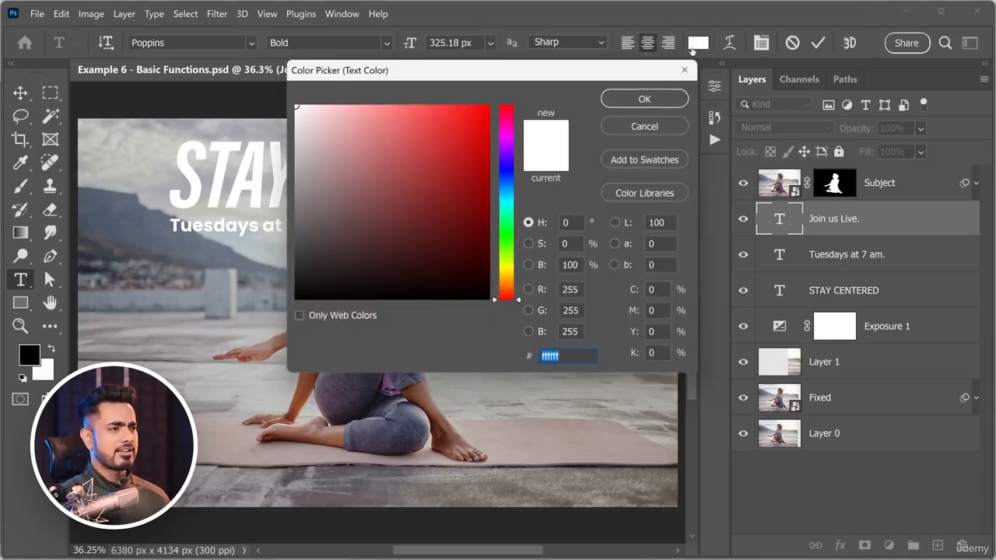
{"action": "left_click_drag", "start_coordinate": [411, 109], "coordinate": [430, 88]}
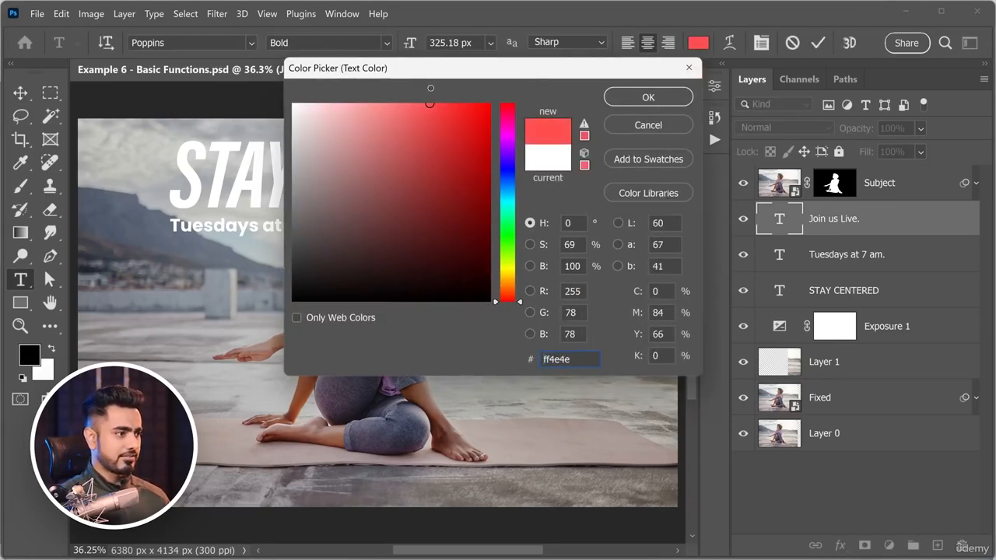
{"action": "left_click", "coordinate": [667, 89]}
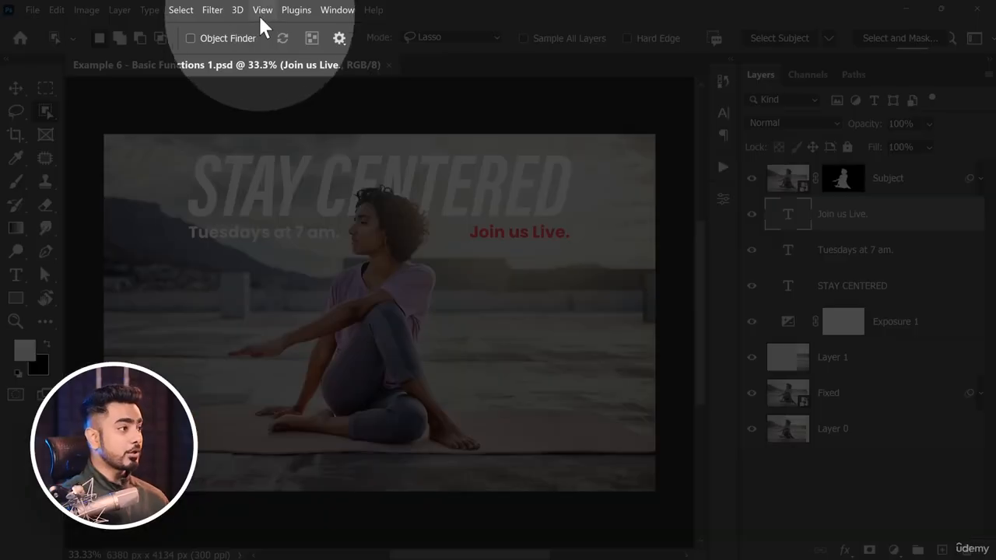
Check the Snap and Snap To options that make the "Join us Live." text align with the headline's edge when moved.
{"action": "left_click", "coordinate": [263, 11]}
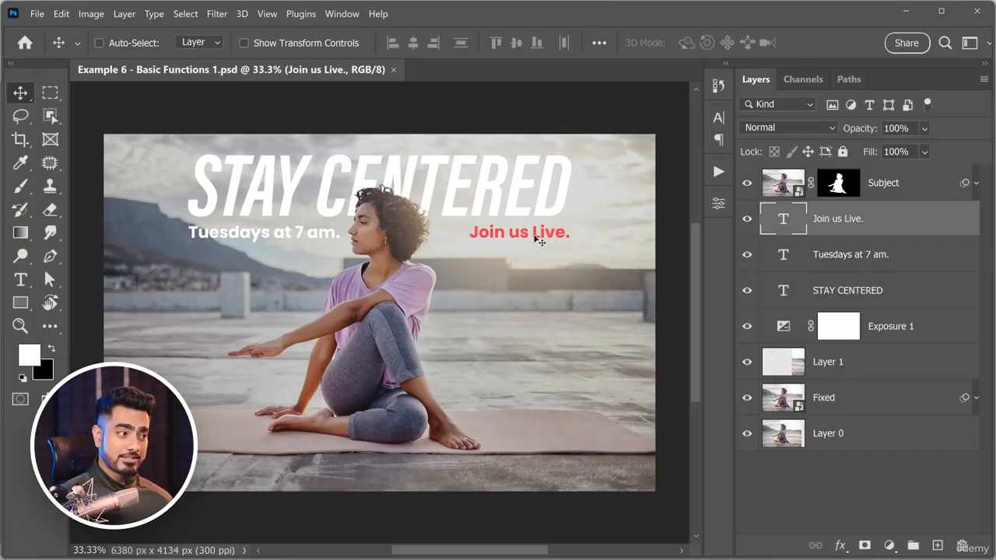
{"action": "mouse_move", "coordinate": [537, 241]}
{"action": "left_mouse_down"}
{"action": "mouse_move", "coordinate": [550, 235]}
{"action": "mouse_move", "coordinate": [521, 237]}
{"action": "left_mouse_up"}
{"action": "key", "text": "shift"}
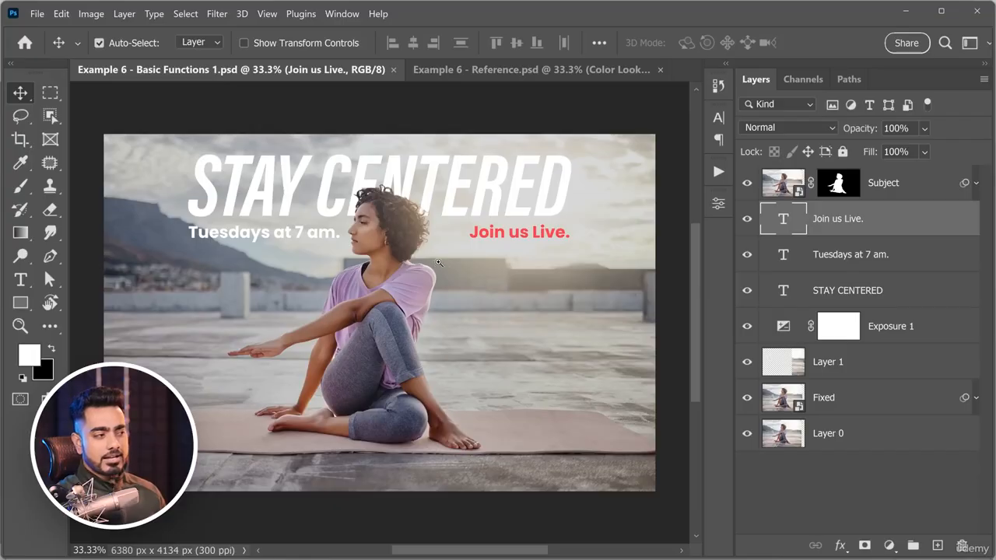
{"action": "scroll", "coordinate": [449, 241], "scroll_direction": "up", "scroll_amount": 2}
{"action": "key", "text": "ctrl"}
{"action": "scroll", "coordinate": [448, 240], "scroll_direction": "down", "scroll_amount": 1}
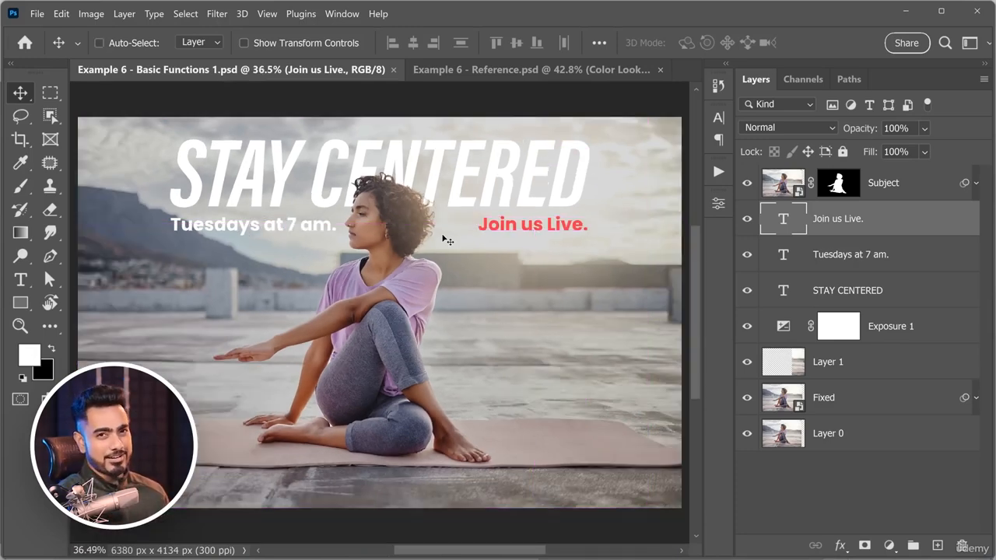
{"action": "key", "text": "ctrl"}
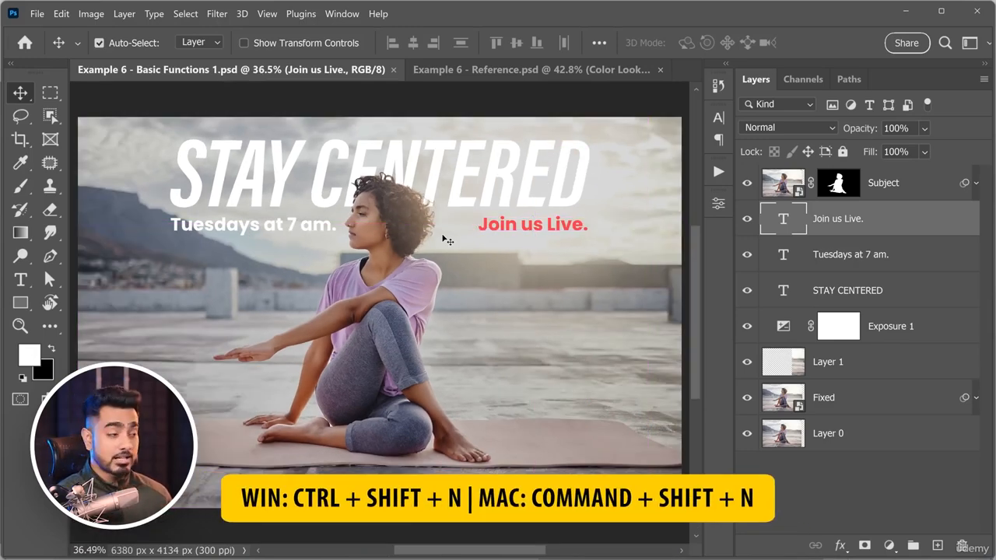
Create a new layer named Grain in Overlay mode, filled with the Overlay-neutral color (50% gray).
{"action": "key", "text": "ctrl+shift+n"}
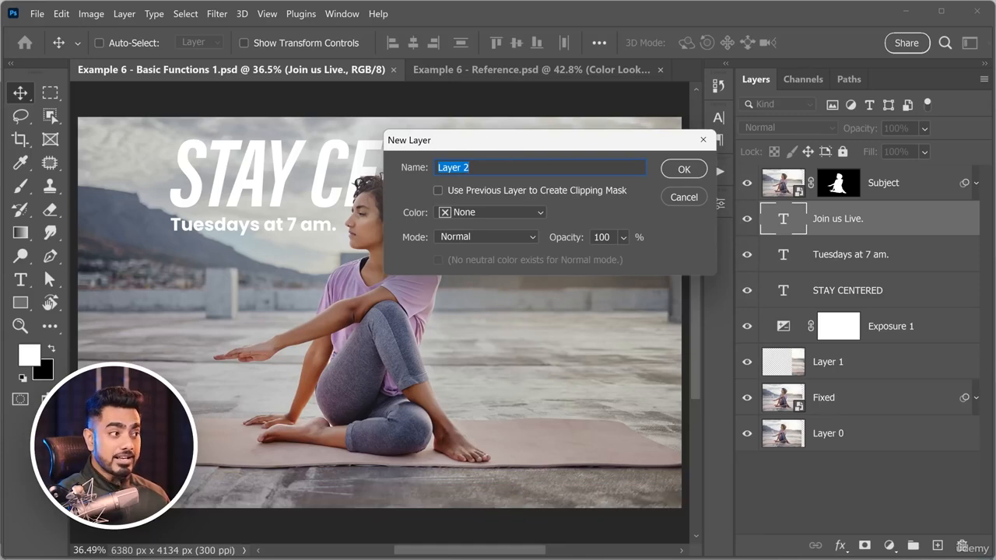
{"action": "type", "text": "Grain"}
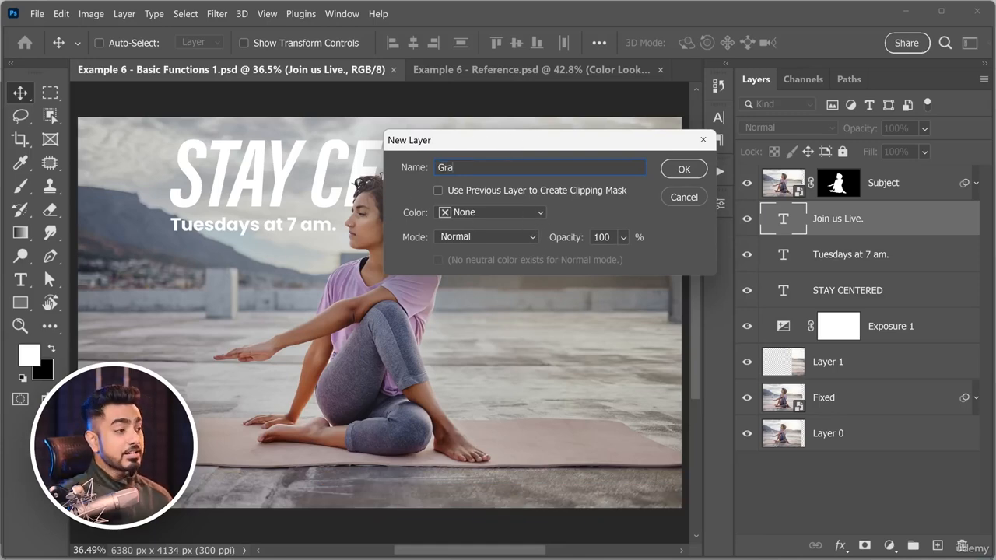
{"action": "left_click", "coordinate": [469, 233]}
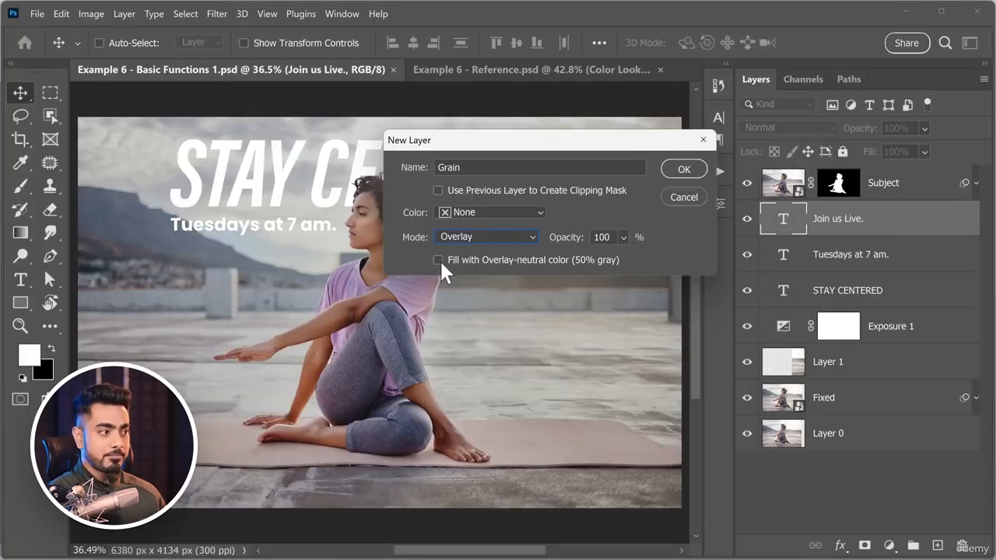
{"action": "left_click", "coordinate": [685, 169]}
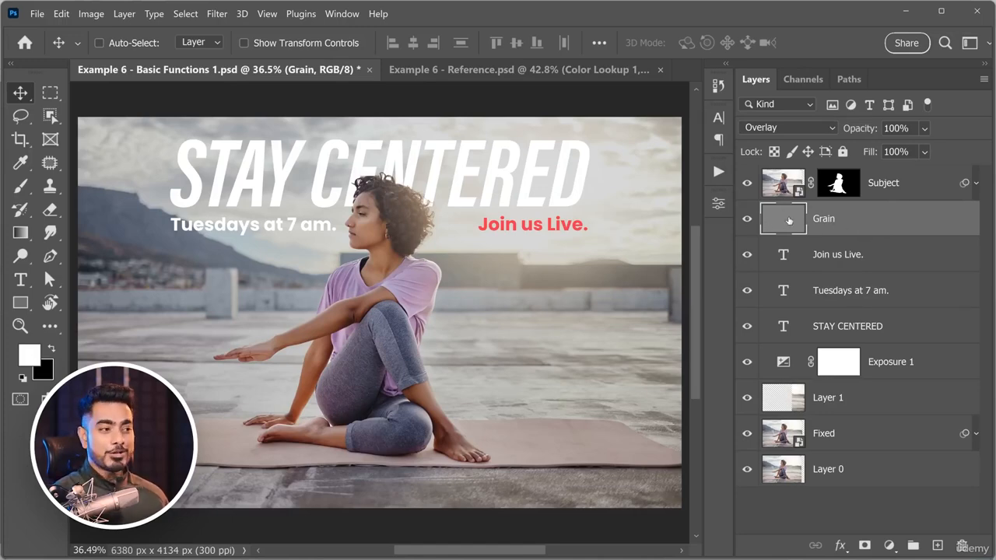
Switch the Grain layer's blend mode to Normal to inspect its gray fill, and set it back to Overlay.
{"action": "left_click", "coordinate": [789, 128]}
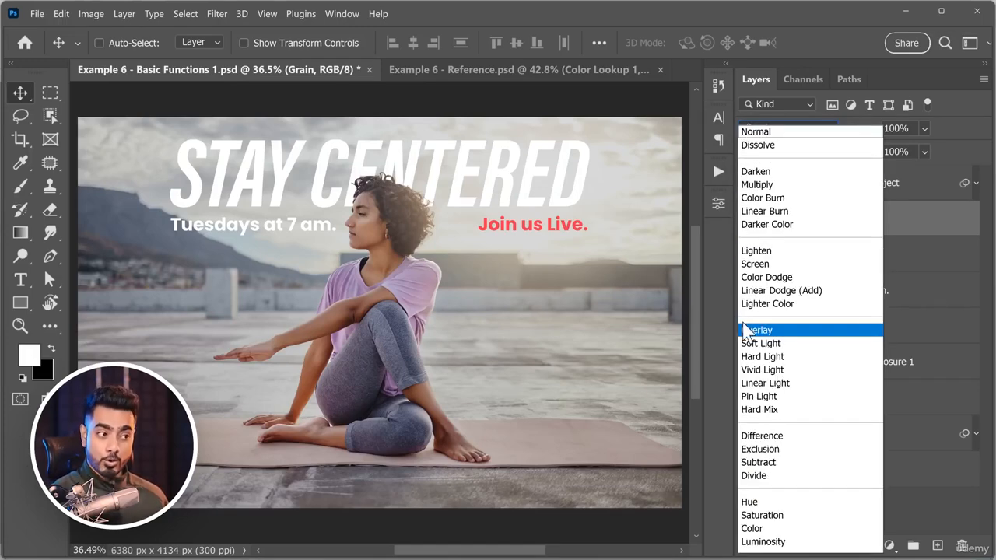
{"action": "left_click", "coordinate": [747, 328]}
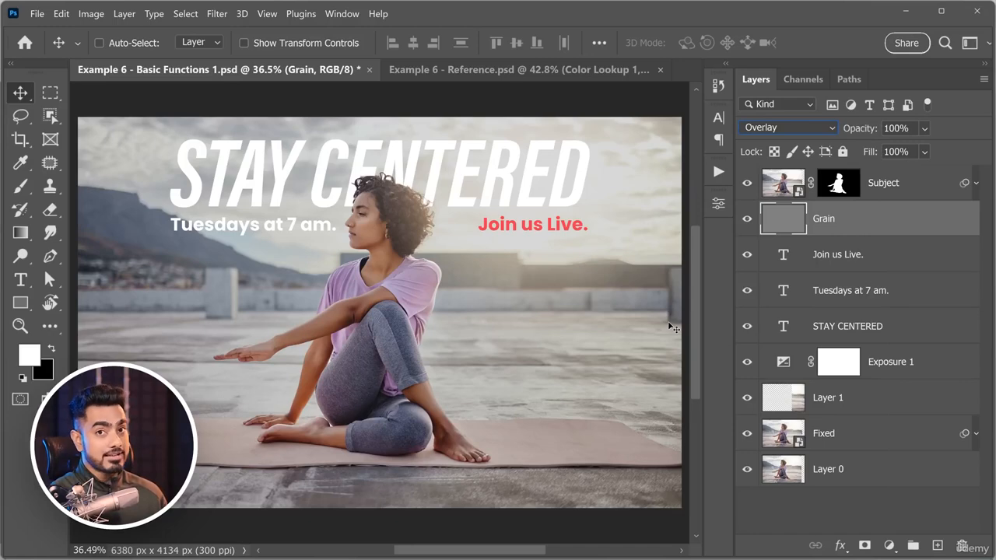
{"action": "left_click", "coordinate": [789, 128]}
{"action": "left_click", "coordinate": [784, 132]}
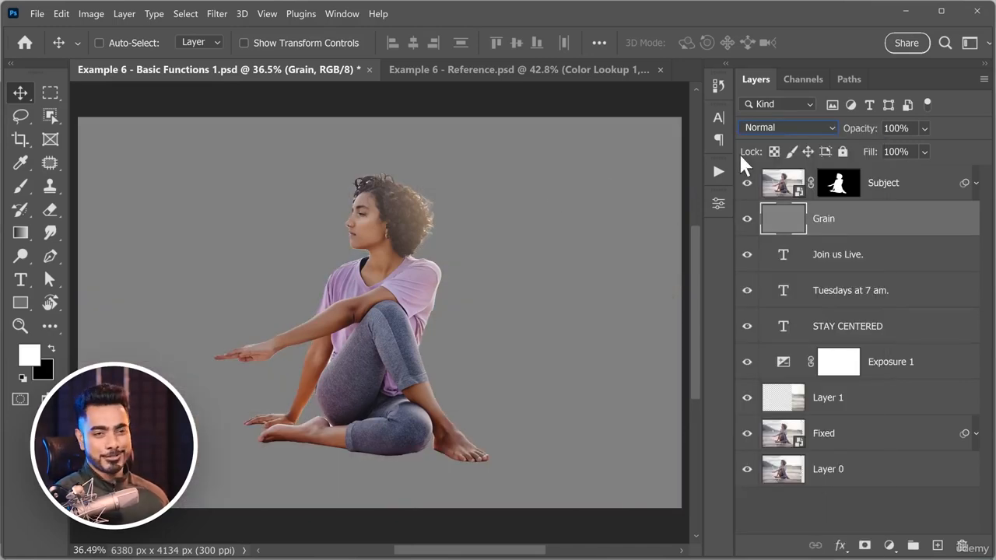
{"action": "left_click", "coordinate": [755, 128]}
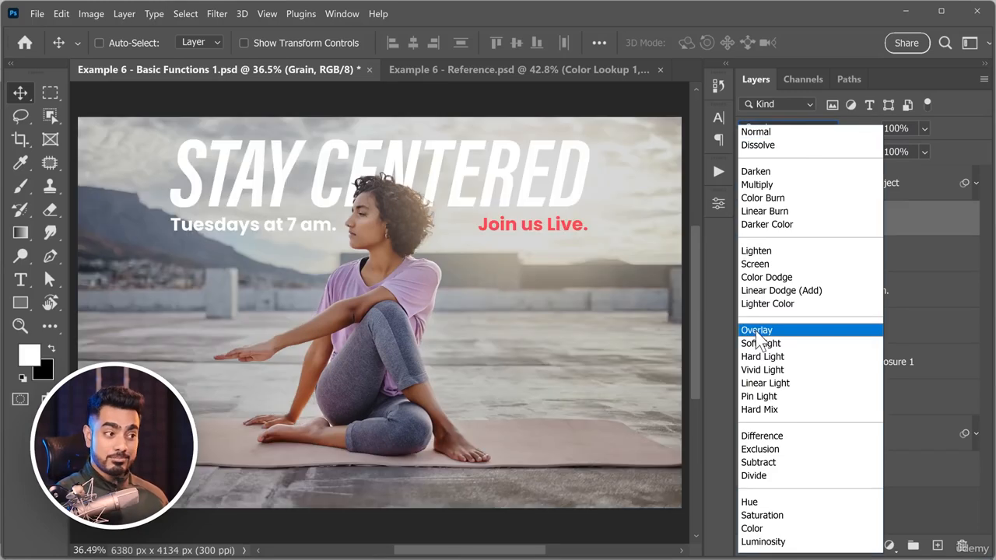
{"action": "left_click", "coordinate": [755, 333]}
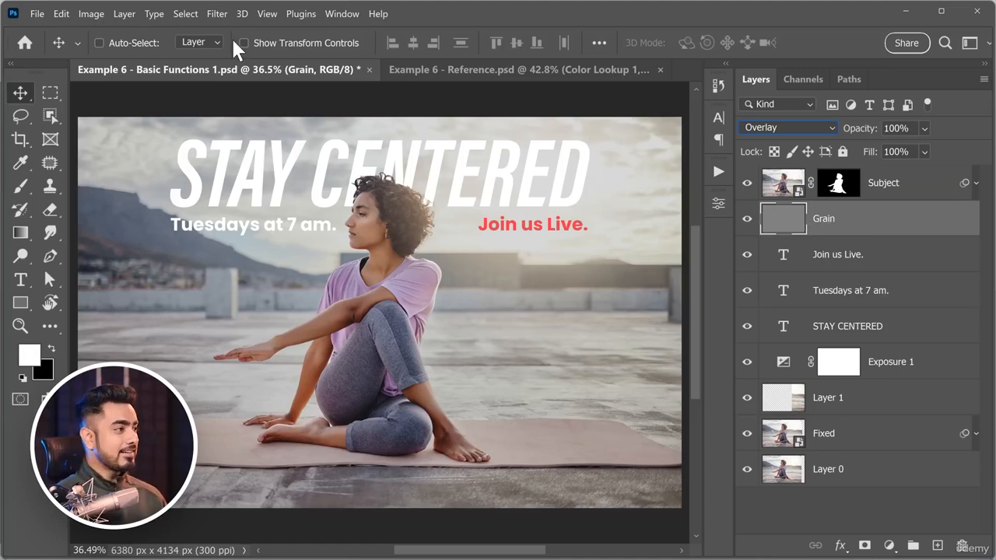
Convert the Grain layer into a smart object so it can take re-editable smart filters.
{"action": "left_click", "coordinate": [217, 14]}
{"action": "left_click", "coordinate": [251, 49]}
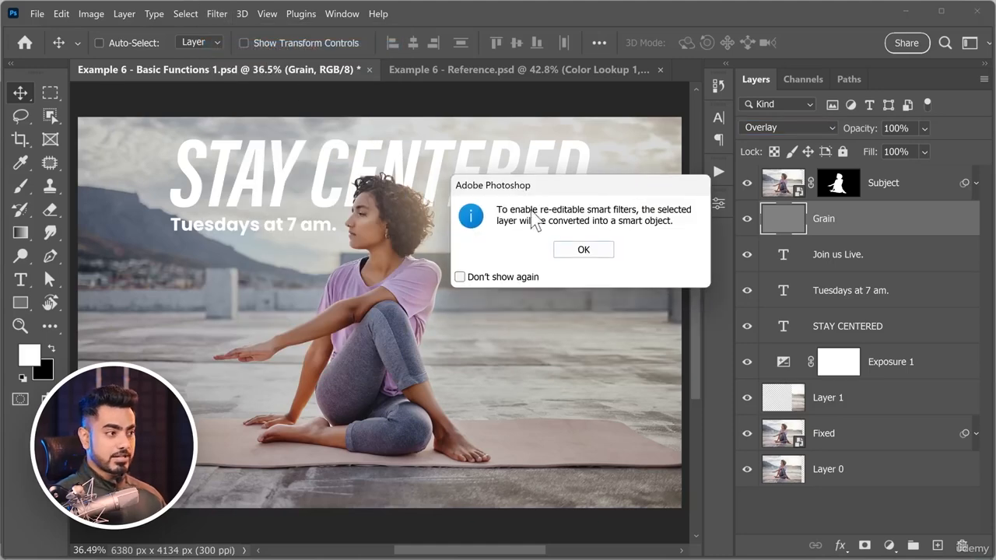
{"action": "left_click", "coordinate": [583, 253]}
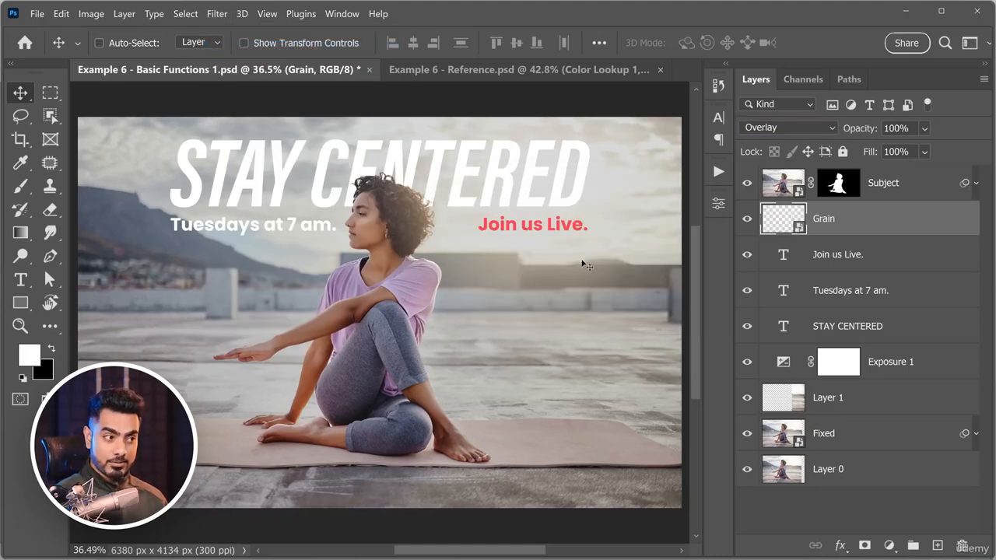
Start an Add Noise filter of 40% on the Grain layer, comparing Gaussian with Uniform distribution and keeping Uniform.
{"action": "left_click", "coordinate": [217, 14]}
{"action": "mouse_move", "coordinate": [340, 237]}
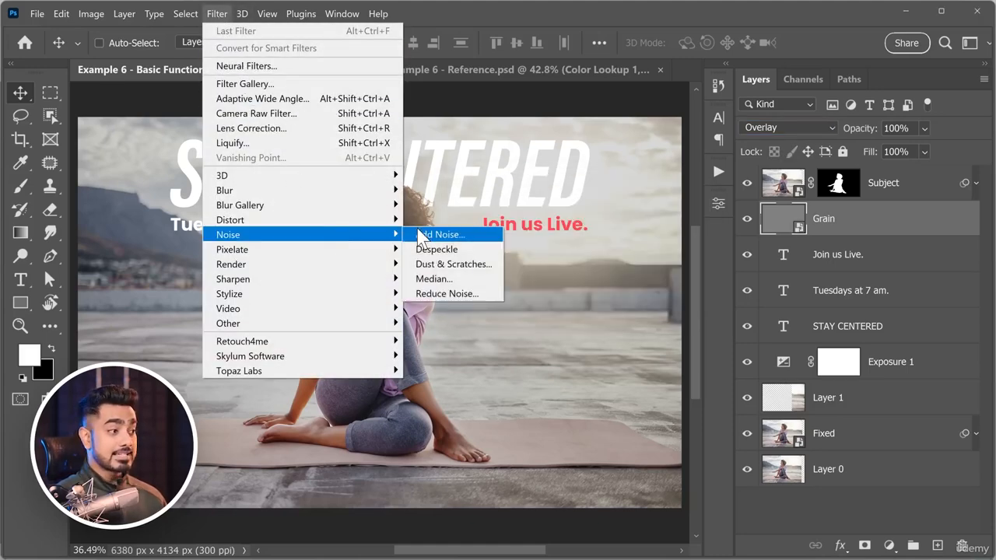
{"action": "left_click", "coordinate": [424, 234]}
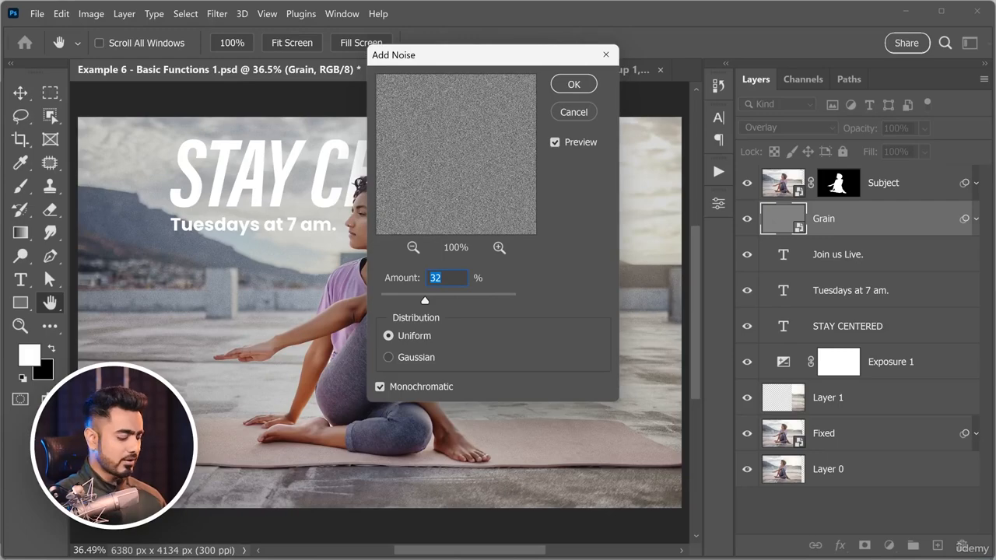
{"action": "type", "text": "40"}
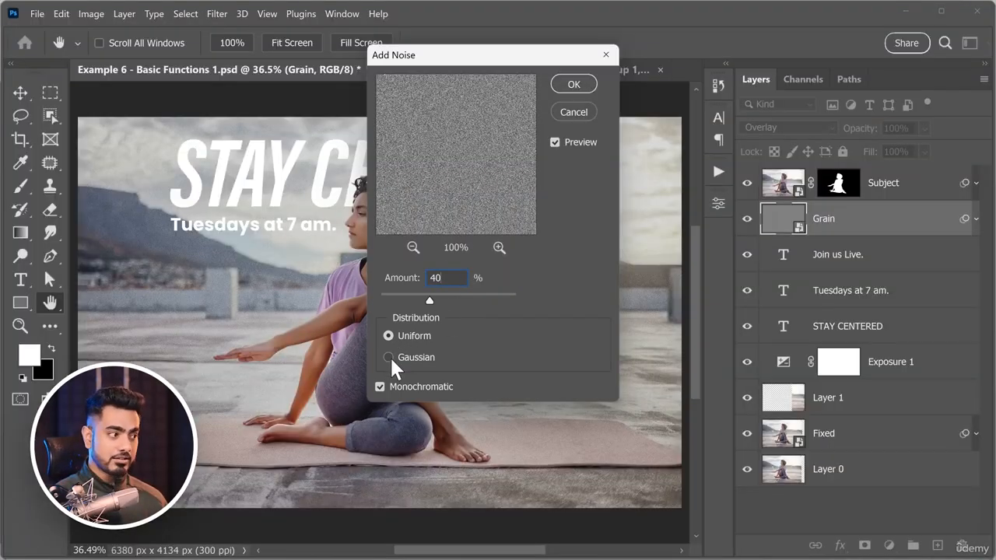
{"action": "left_click_drag", "start_coordinate": [281, 260], "coordinate": [324, 247]}
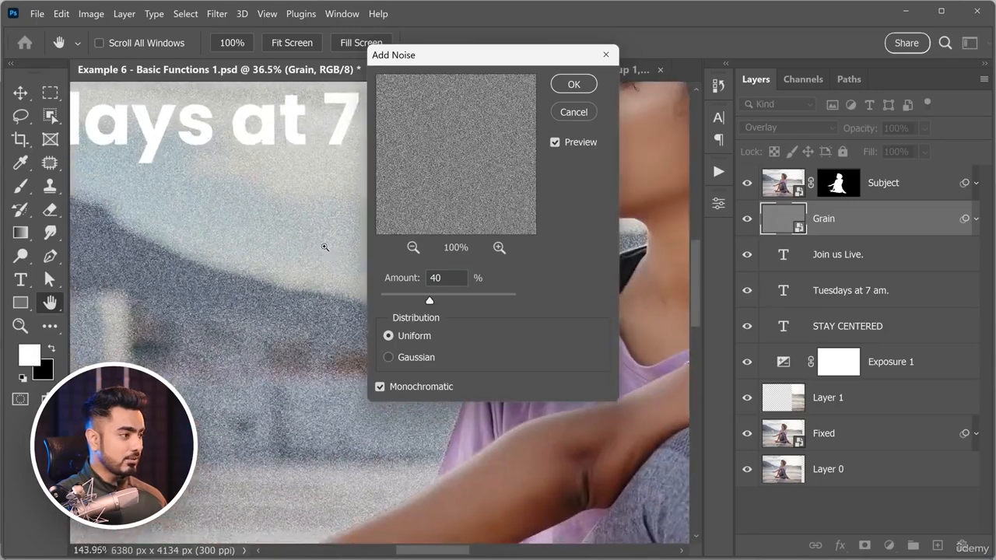
{"action": "left_click", "coordinate": [388, 358]}
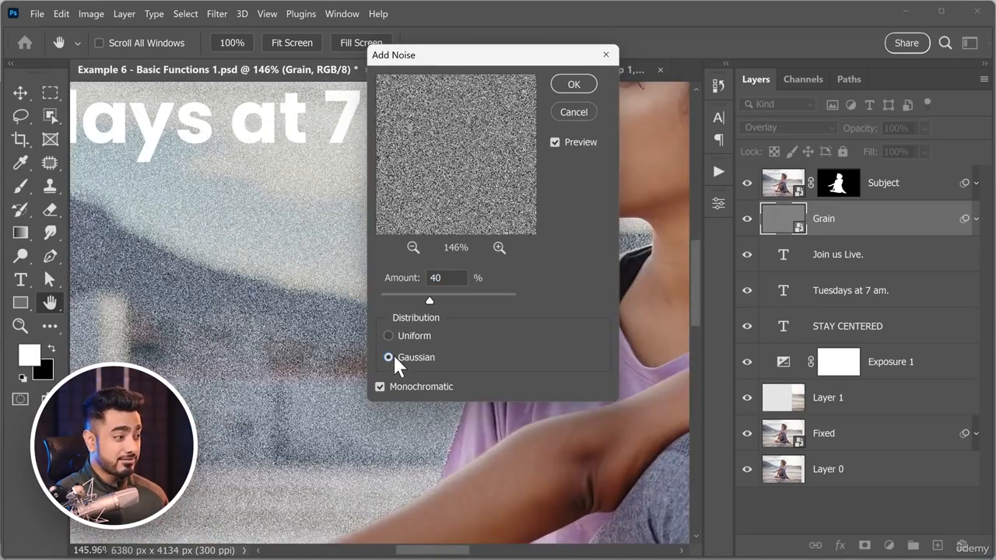
{"action": "left_click", "coordinate": [388, 335]}
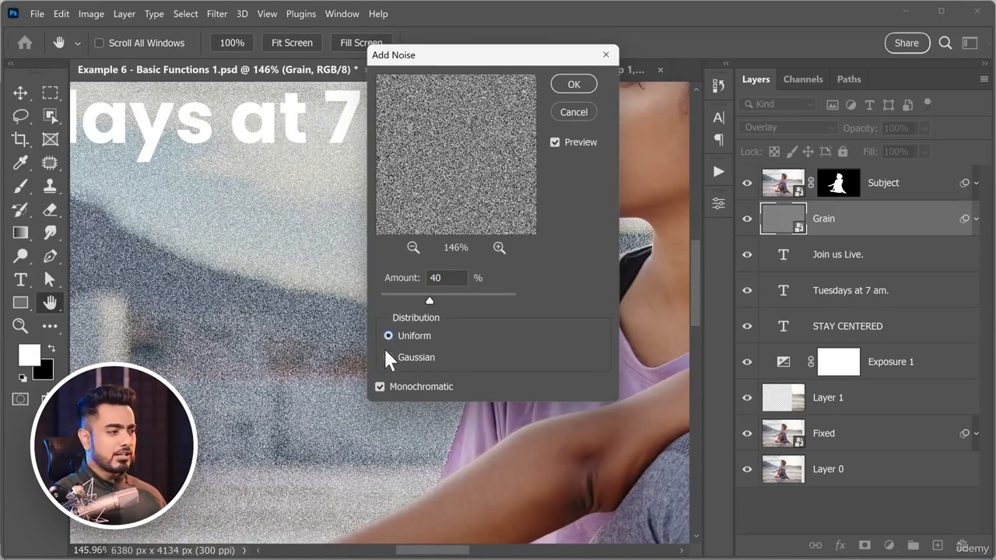
Compare colored with monochromatic noise at close range, and apply the noise to the Grain layer as Monochromatic.
{"action": "left_click", "coordinate": [380, 387]}
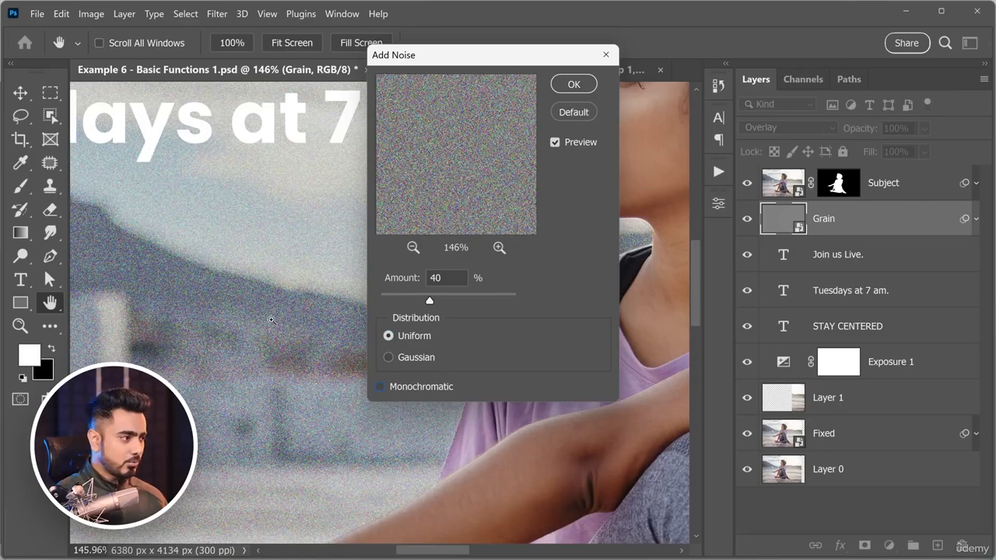
{"action": "scroll", "coordinate": [256, 290], "scroll_direction": "up", "scroll_amount": 5}
{"action": "left_click", "coordinate": [380, 386]}
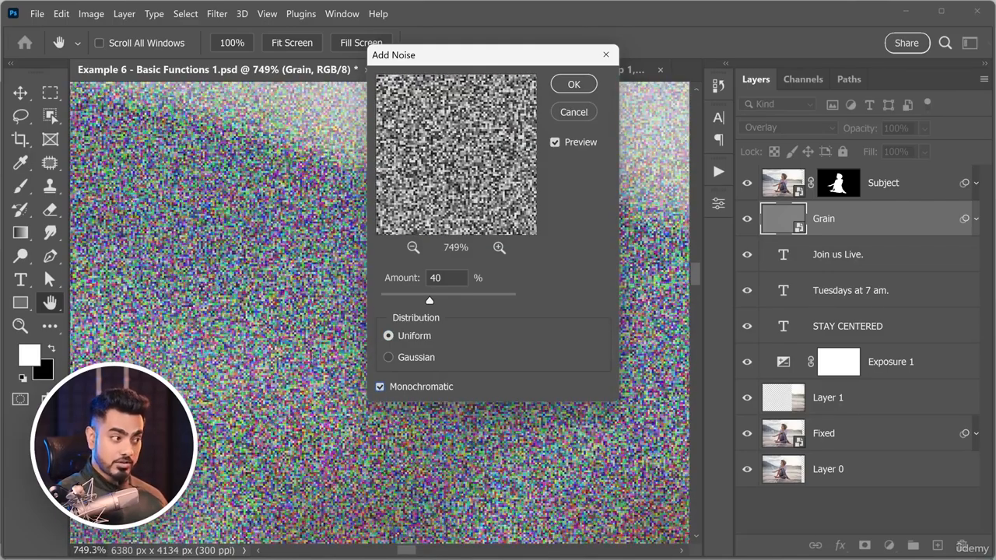
{"action": "key", "text": "space"}
{"action": "left_click_drag", "start_coordinate": [575, 84], "coordinate": [418, 342]}
{"action": "left_click", "coordinate": [380, 386]}
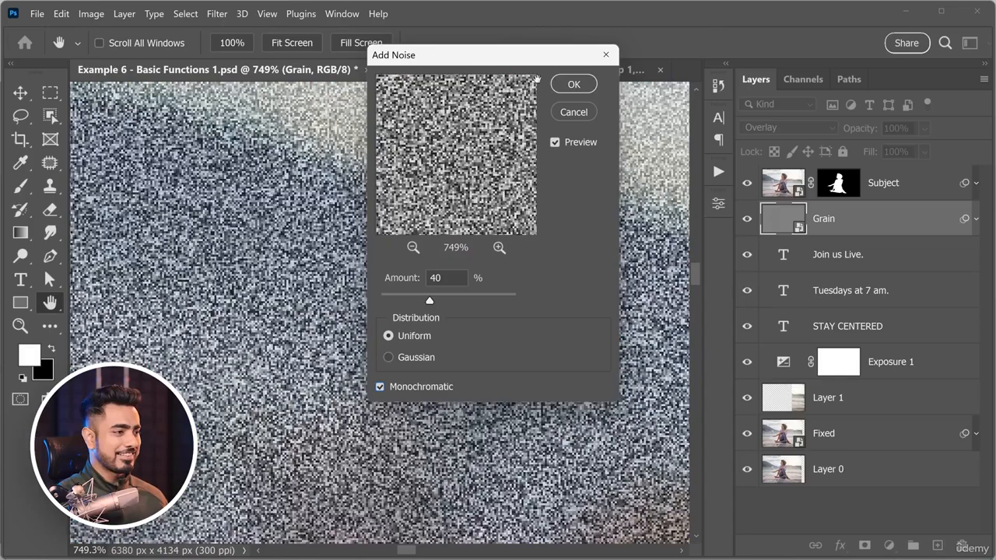
{"action": "left_click", "coordinate": [575, 88]}
{"action": "key", "text": "ctrl+0"}
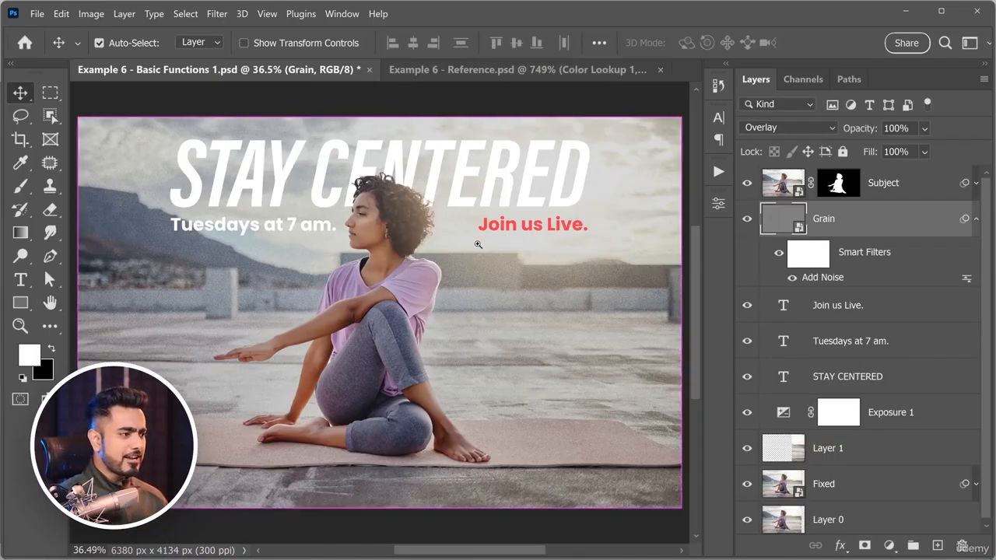
Soften the Grain layer's noise with a Gaussian Blur smart filter at a radius of 0.8 pixels.
{"action": "left_click_drag", "start_coordinate": [452, 266], "coordinate": [421, 283]}
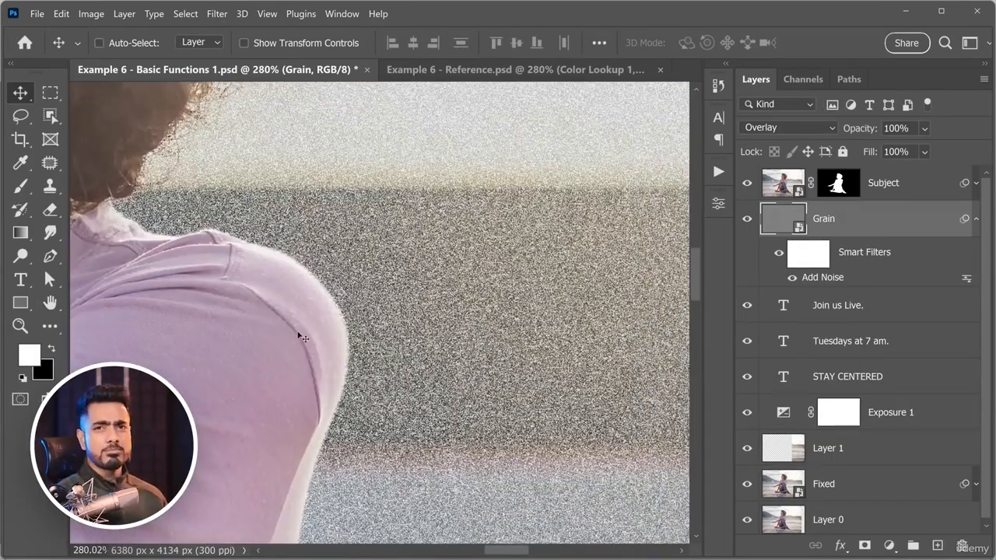
{"action": "left_click", "coordinate": [215, 16]}
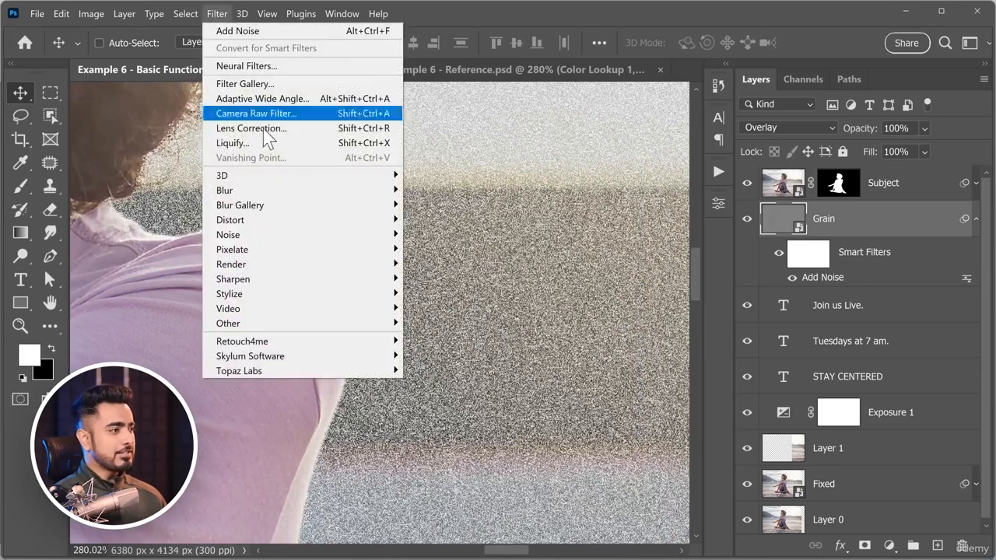
{"action": "mouse_move", "coordinate": [320, 195]}
{"action": "left_click", "coordinate": [463, 251]}
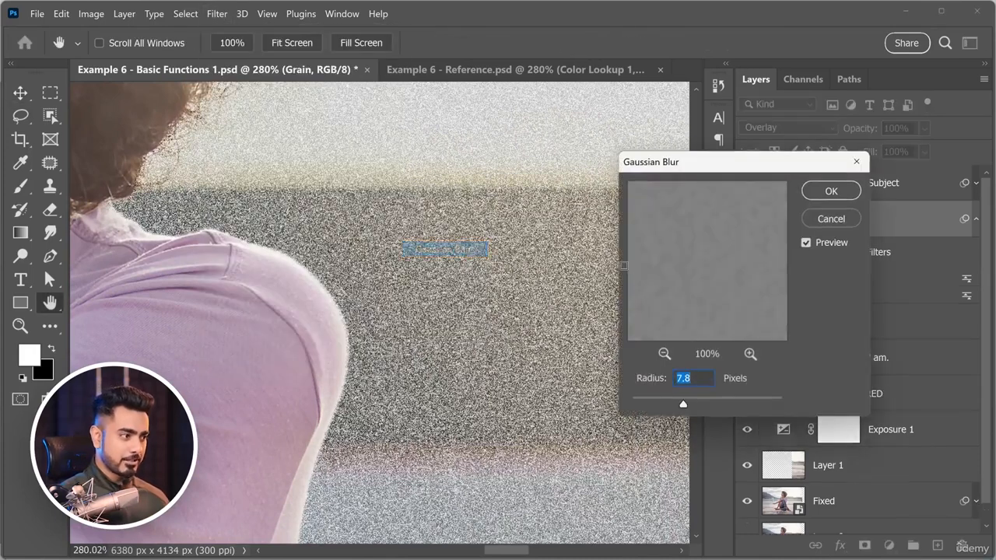
{"action": "type", "text": "0"}
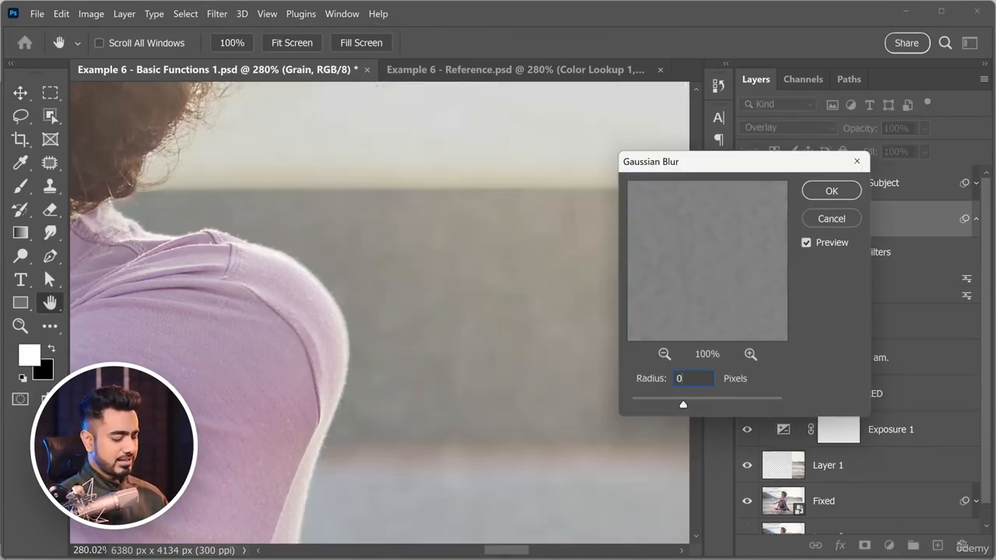
{"action": "type", "text": ".8"}
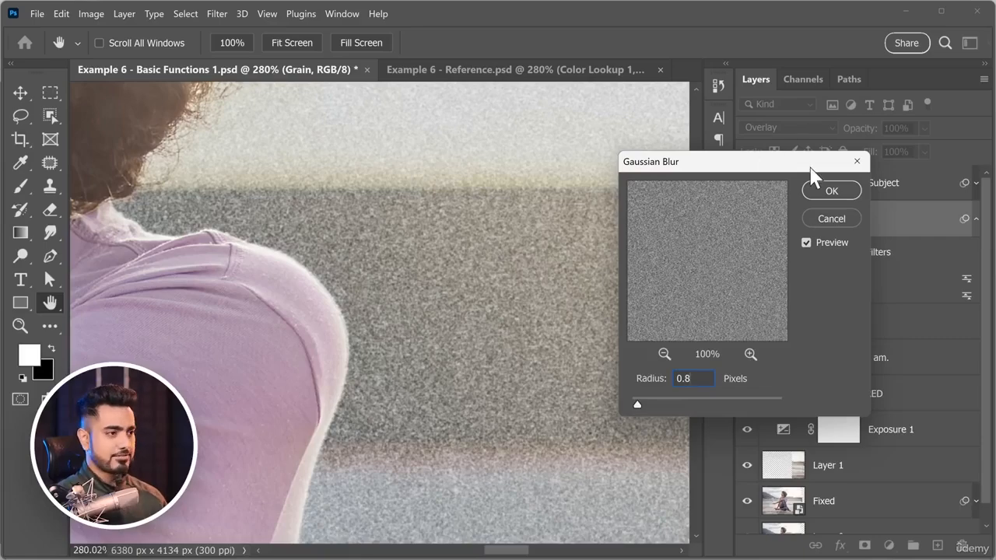
{"action": "left_click", "coordinate": [832, 191]}
{"action": "key", "text": "ctrl+0"}
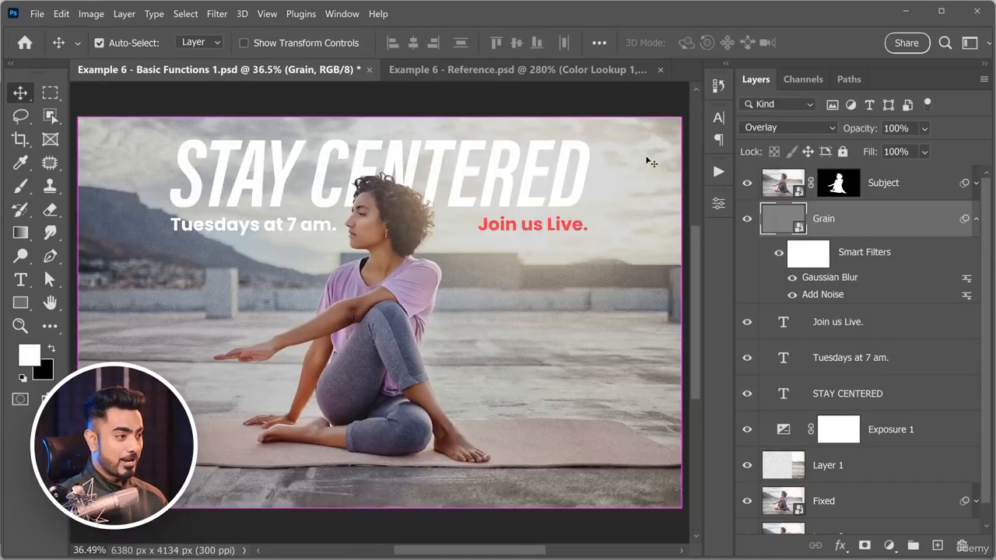
Inspect the grain around the woman and re-edit the Gaussian Blur smart filter to a radius of 1 pixel.
{"action": "left_click_drag", "start_coordinate": [389, 241], "coordinate": [469, 272]}
{"action": "left_click_drag", "start_coordinate": [401, 210], "coordinate": [461, 261]}
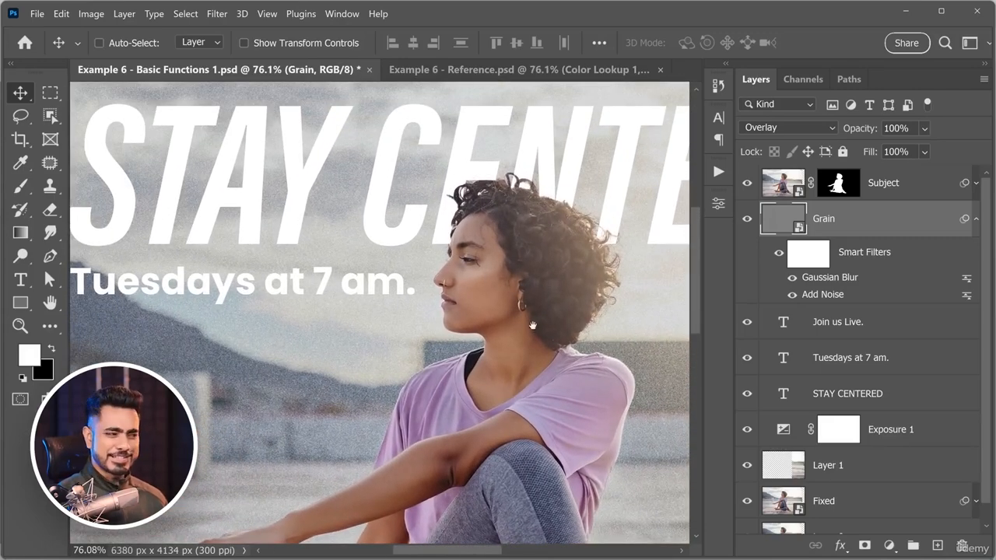
{"action": "left_click_drag", "start_coordinate": [587, 383], "coordinate": [302, 269]}
{"action": "left_click_drag", "start_coordinate": [451, 279], "coordinate": [483, 256]}
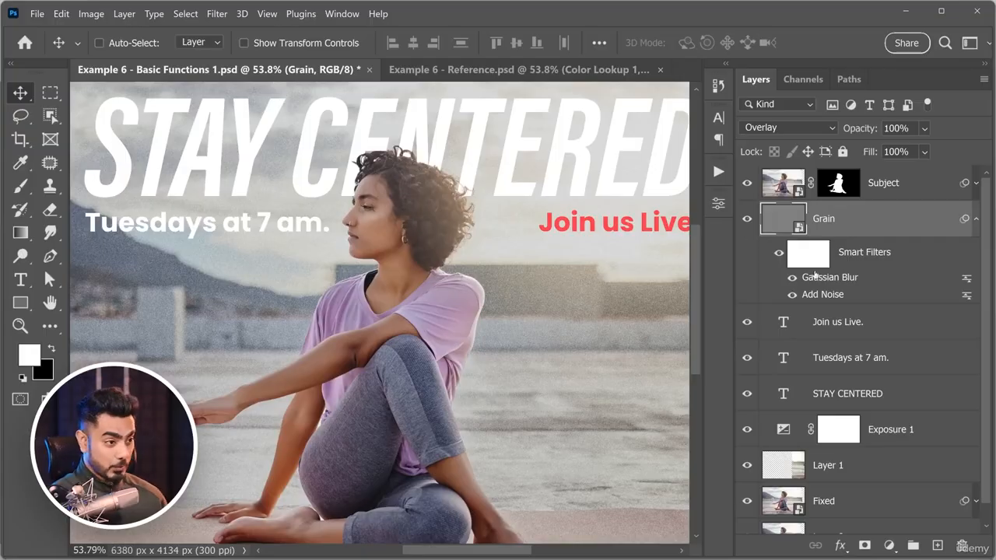
{"action": "double_click", "coordinate": [834, 280]}
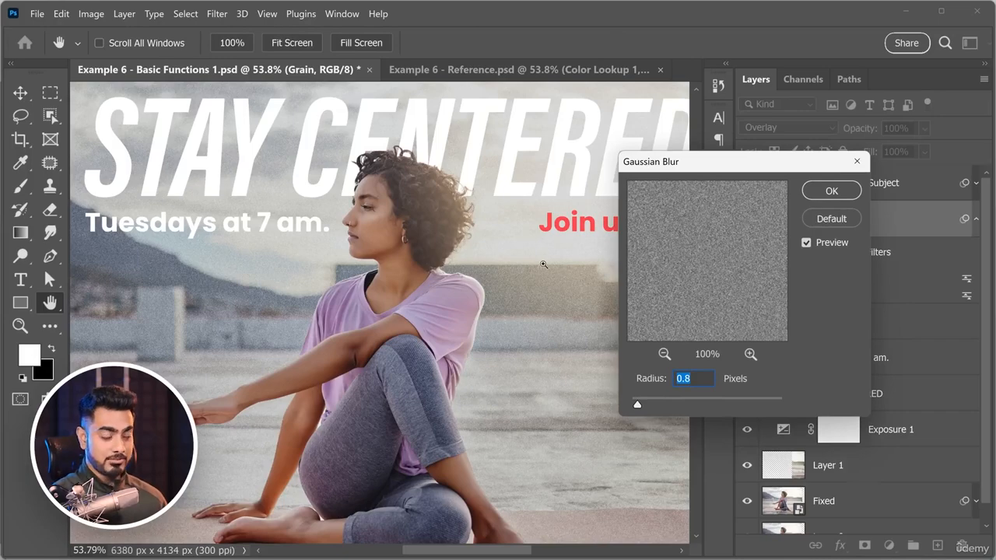
{"action": "left_click_drag", "start_coordinate": [543, 265], "coordinate": [658, 334]}
{"action": "left_click_drag", "start_coordinate": [638, 404], "coordinate": [640, 406]}
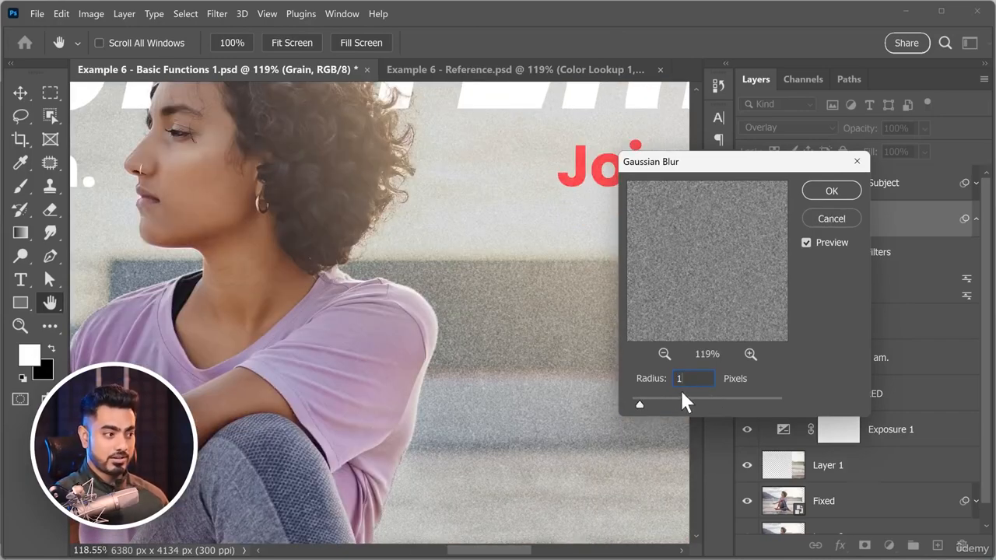
{"action": "left_click", "coordinate": [830, 193]}
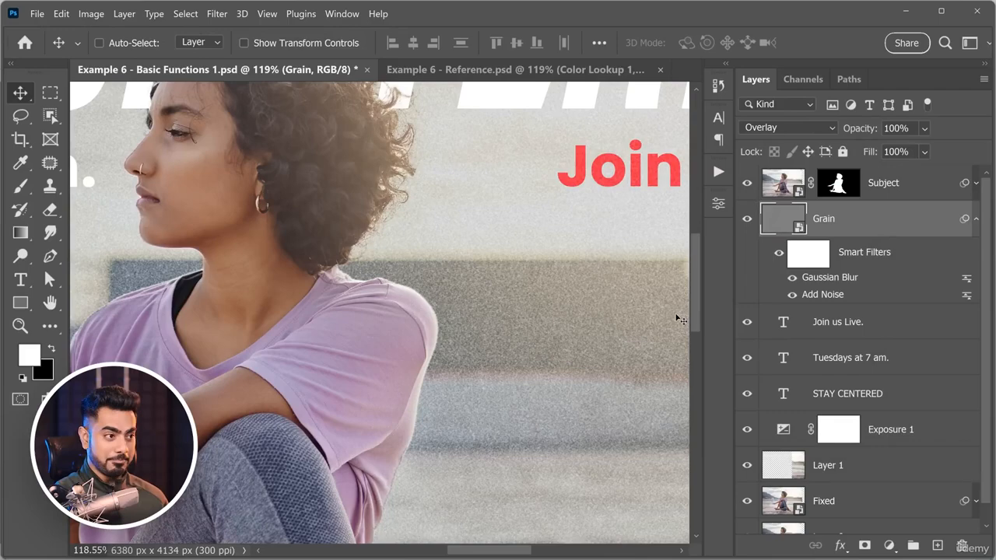
Reopen the Grain layer's Add Noise smart filter, try stronger and weaker amounts such as 23%, and discard the change.
{"action": "double_click", "coordinate": [824, 295]}
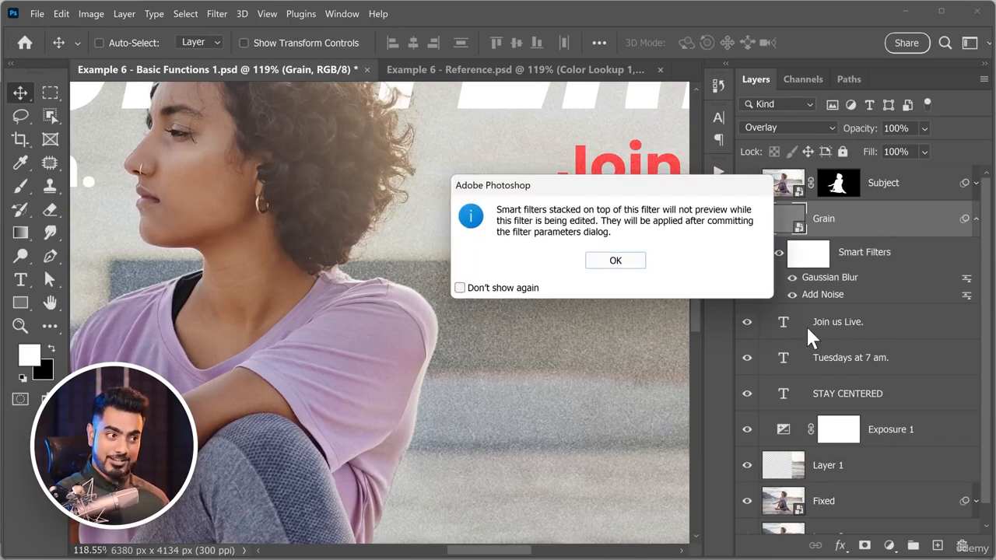
{"action": "left_click", "coordinate": [614, 264]}
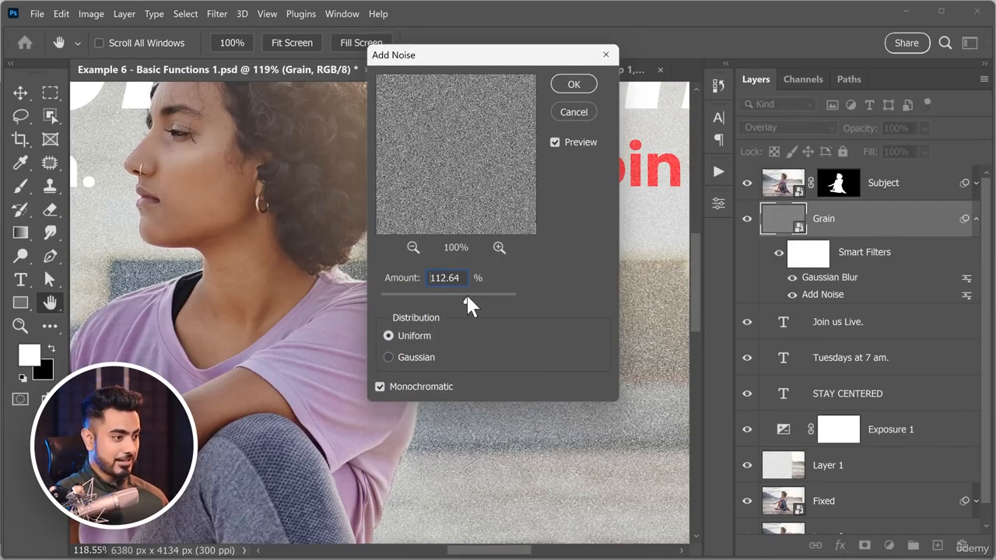
{"action": "mouse_move", "coordinate": [407, 294]}
{"action": "left_mouse_down"}
{"action": "mouse_move", "coordinate": [411, 303]}
{"action": "mouse_move", "coordinate": [425, 296]}
{"action": "left_mouse_up"}
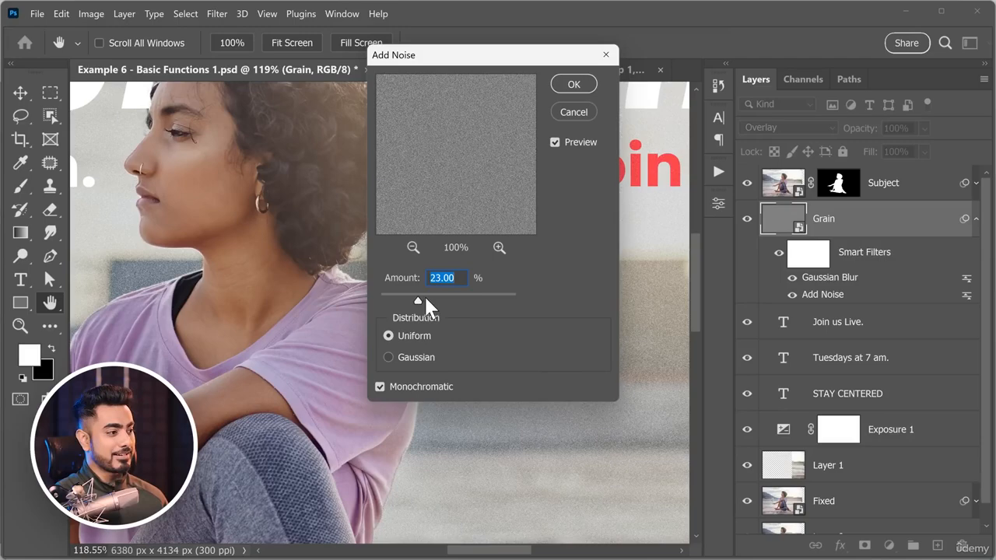
{"action": "left_click", "coordinate": [580, 110]}
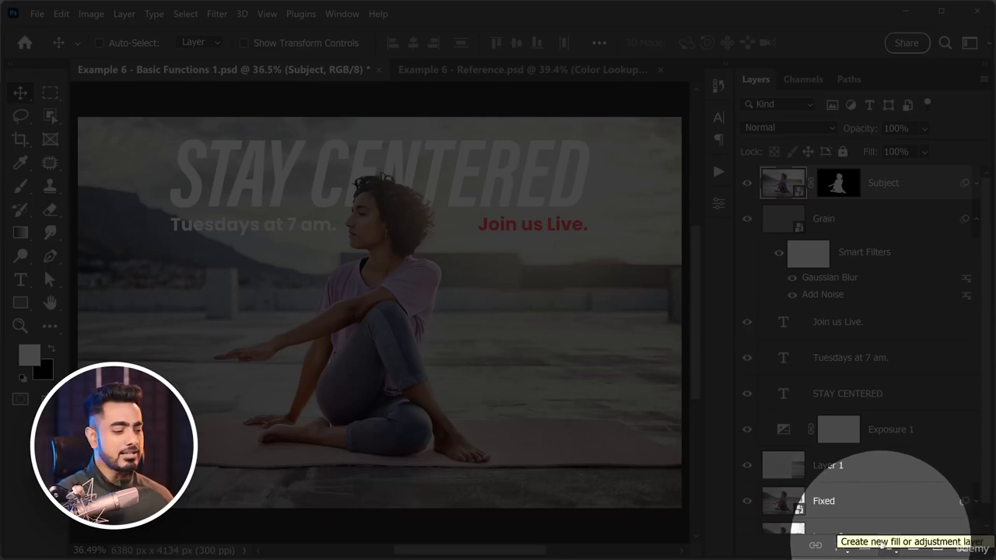
Add a Color Lookup adjustment layer above Subject and try the FallColors.look, Crisp_Winter.look and LateSunset.3DL LUTs.
{"action": "left_click", "coordinate": [890, 545]}
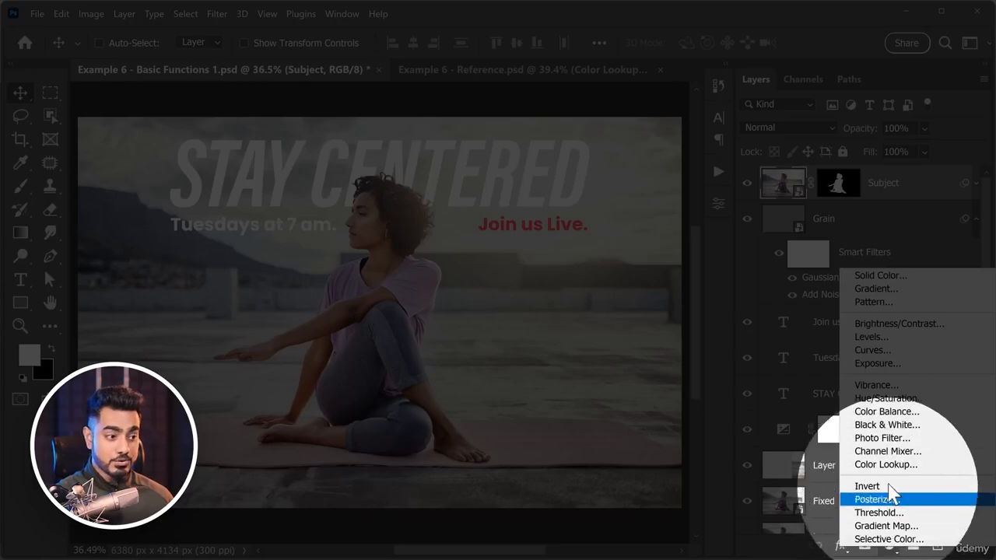
{"action": "left_click", "coordinate": [888, 465]}
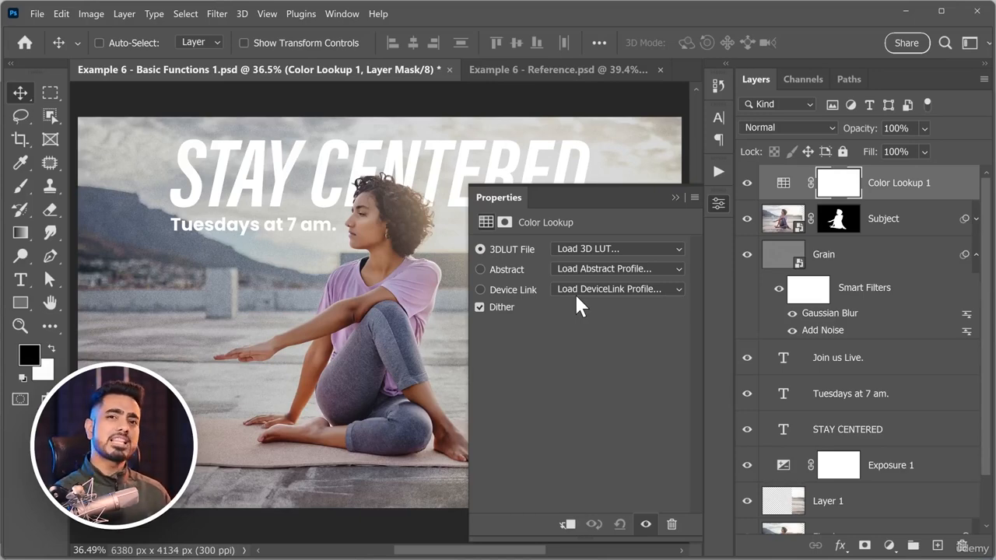
{"action": "left_click", "coordinate": [618, 250]}
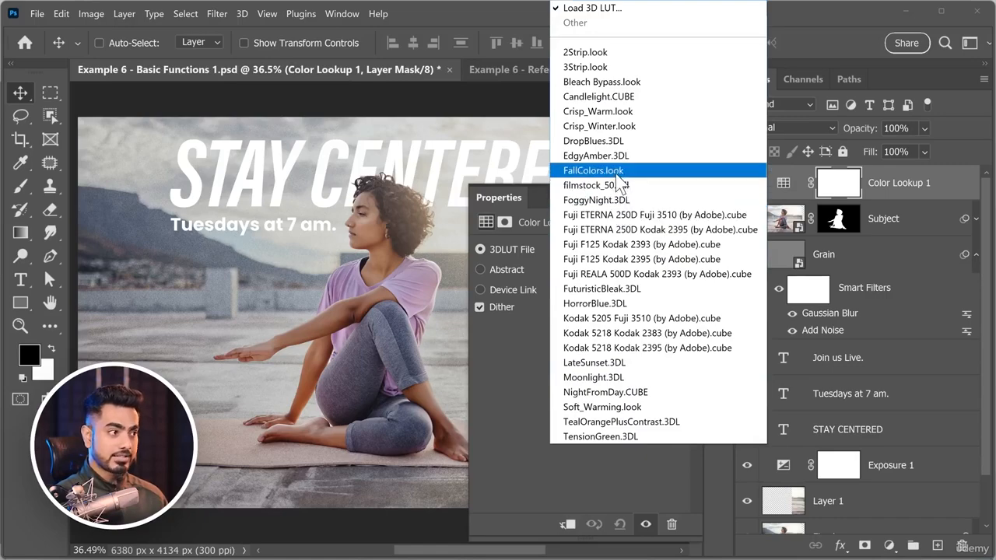
{"action": "left_click", "coordinate": [617, 170]}
{"action": "left_click", "coordinate": [604, 251]}
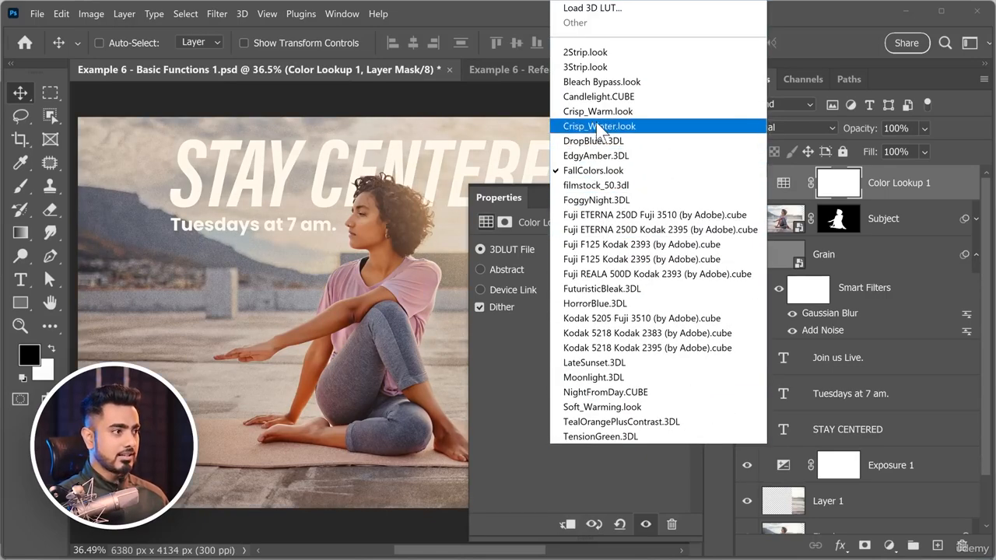
{"action": "left_click", "coordinate": [606, 129]}
{"action": "left_click", "coordinate": [591, 251]}
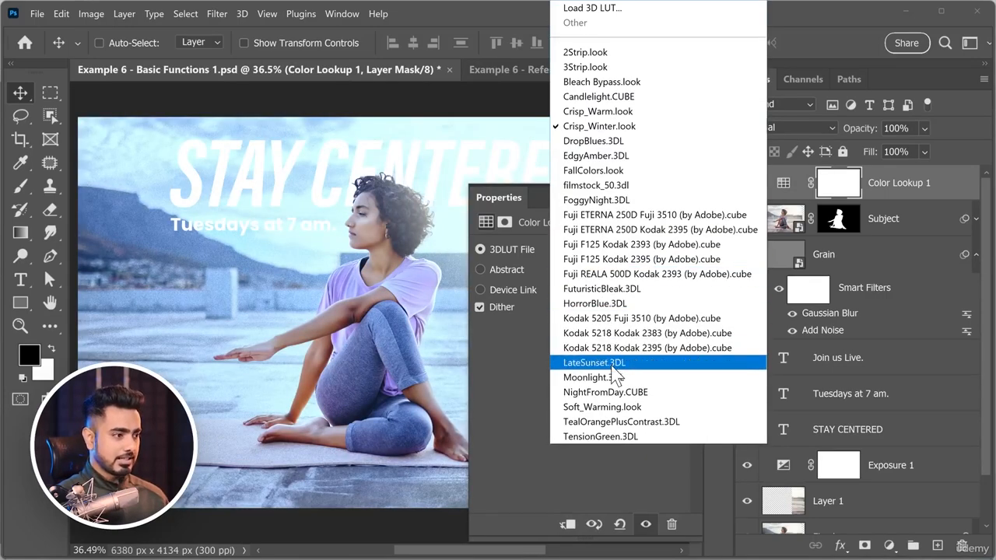
{"action": "left_click", "coordinate": [620, 362]}
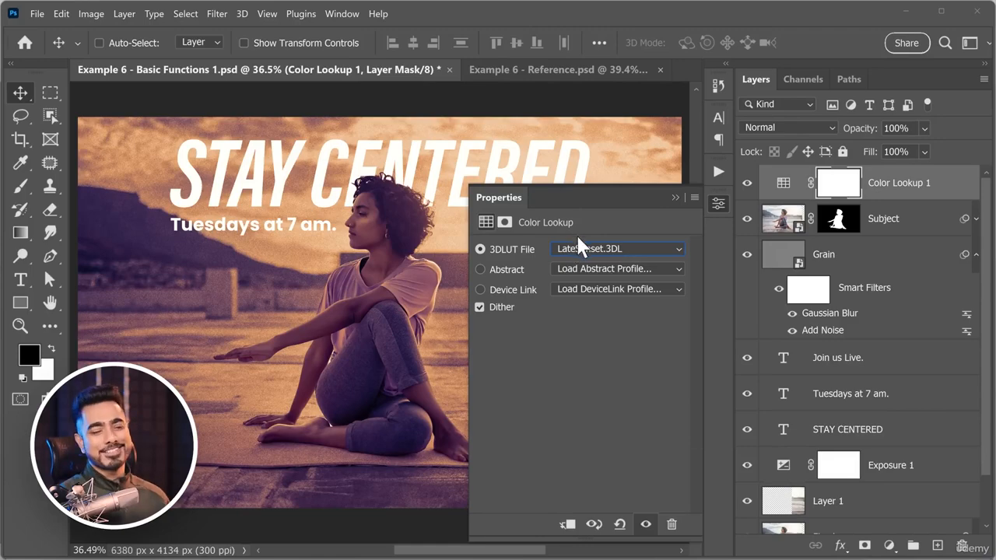
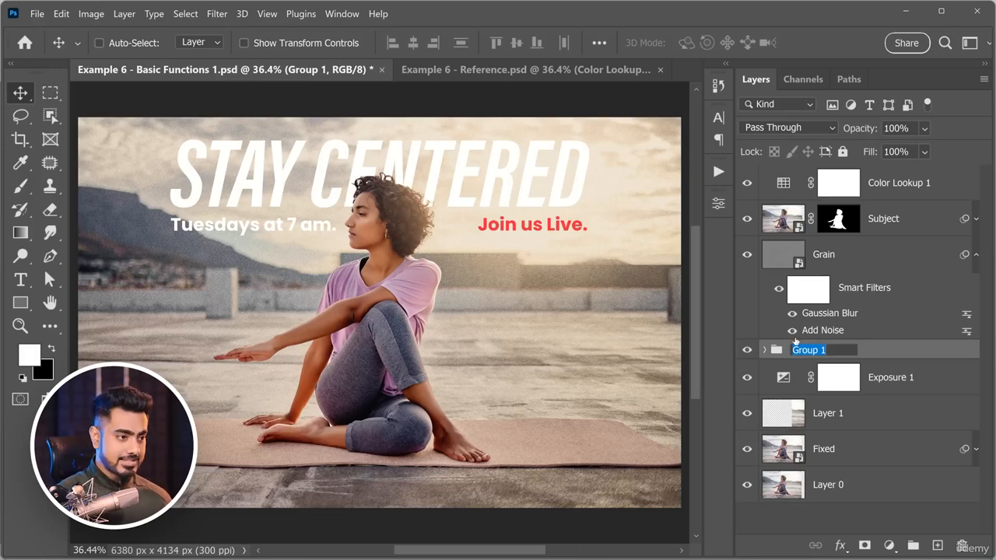
Rename the group above Exposure 1 as Text, and test the group's visibility and opacity.
{"action": "key", "text": "BackSpace"}
{"action": "type", "text": "Text"}
{"action": "key", "text": "Return"}
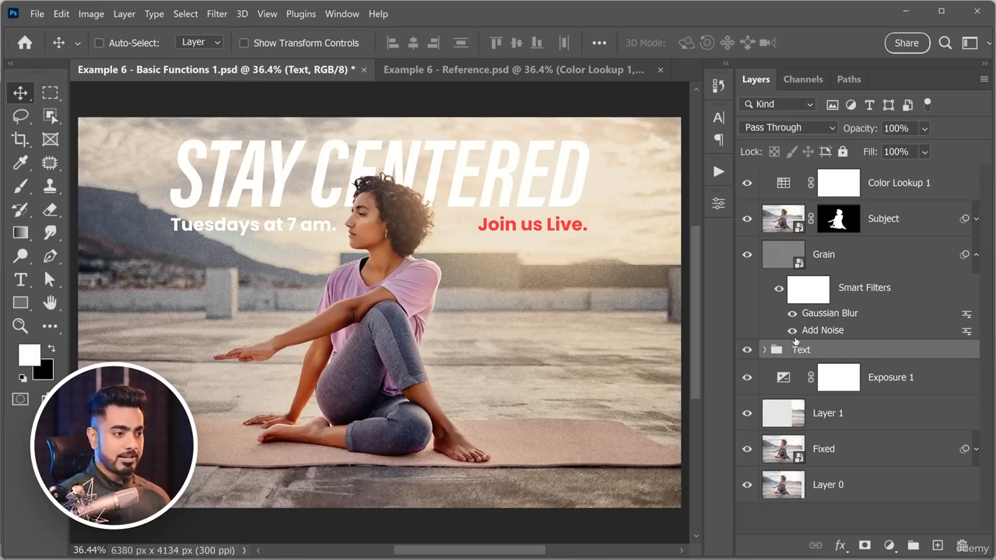
{"action": "left_click", "coordinate": [748, 351]}
{"action": "left_click", "coordinate": [747, 351]}
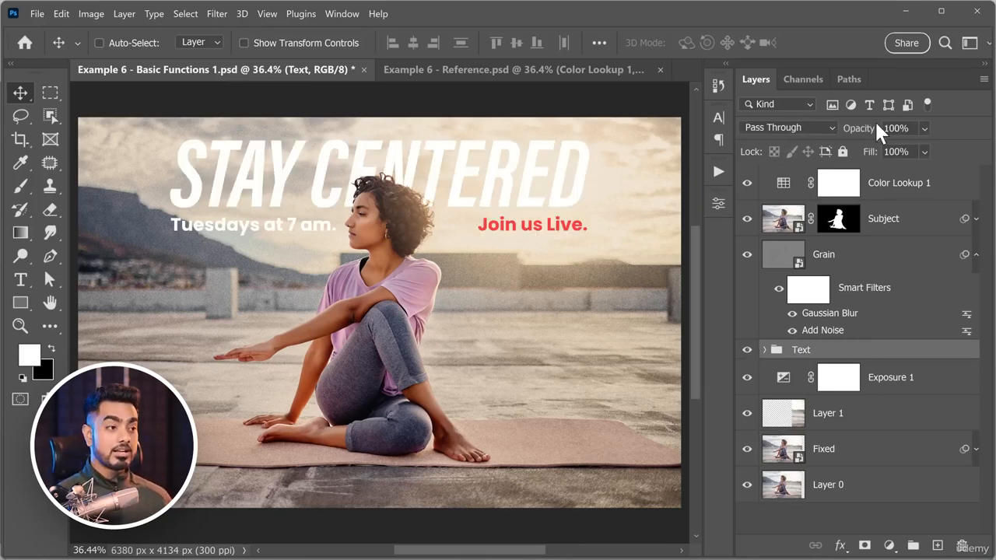
{"action": "left_click_drag", "start_coordinate": [864, 129], "coordinate": [940, 129]}
{"action": "left_click_drag", "start_coordinate": [560, 201], "coordinate": [566, 225]}
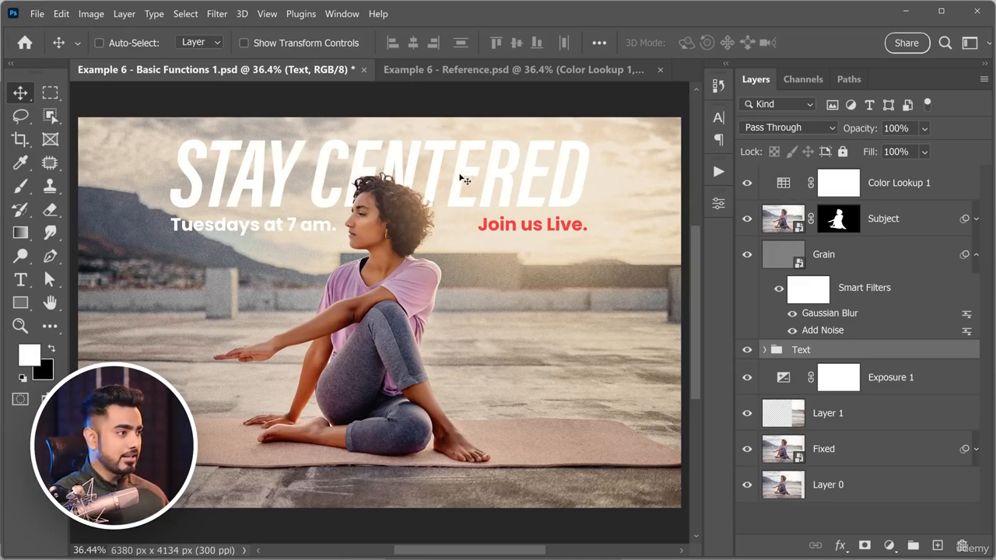
Move the Text group off centre, set Align To to Canvas, and align the group to the horizontal centre.
{"action": "left_click_drag", "start_coordinate": [465, 180], "coordinate": [511, 168]}
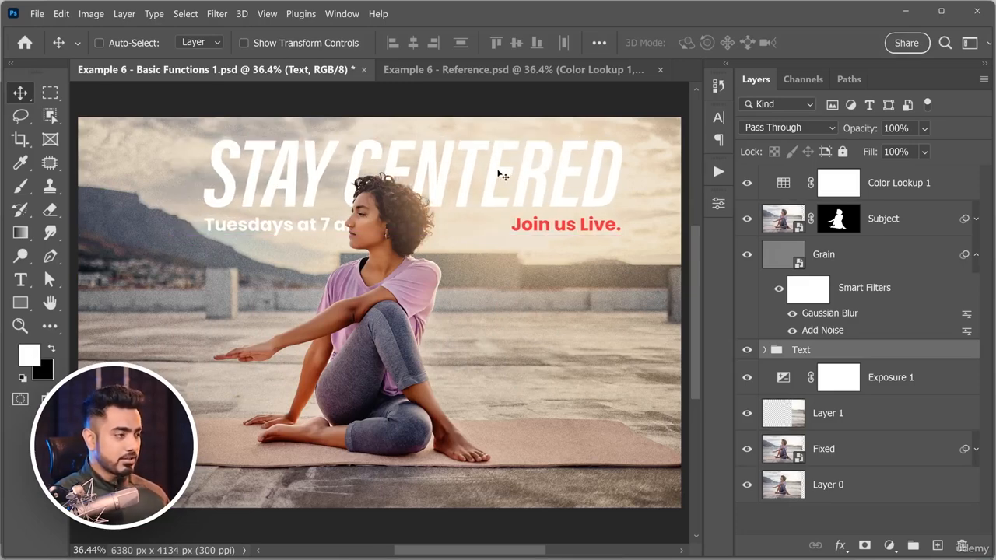
{"action": "left_click", "coordinate": [600, 44]}
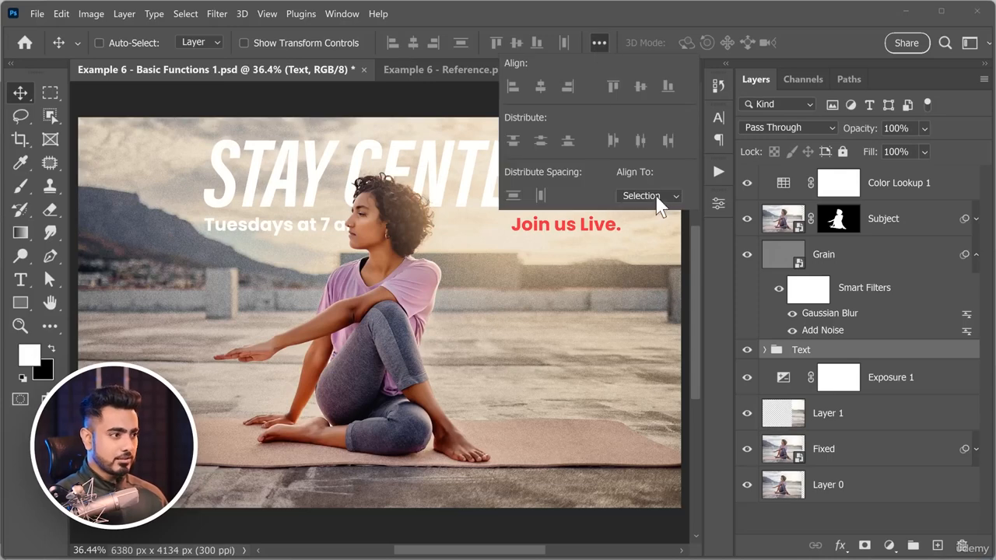
{"action": "left_click", "coordinate": [652, 196]}
{"action": "left_click", "coordinate": [648, 207]}
{"action": "left_click", "coordinate": [603, 42]}
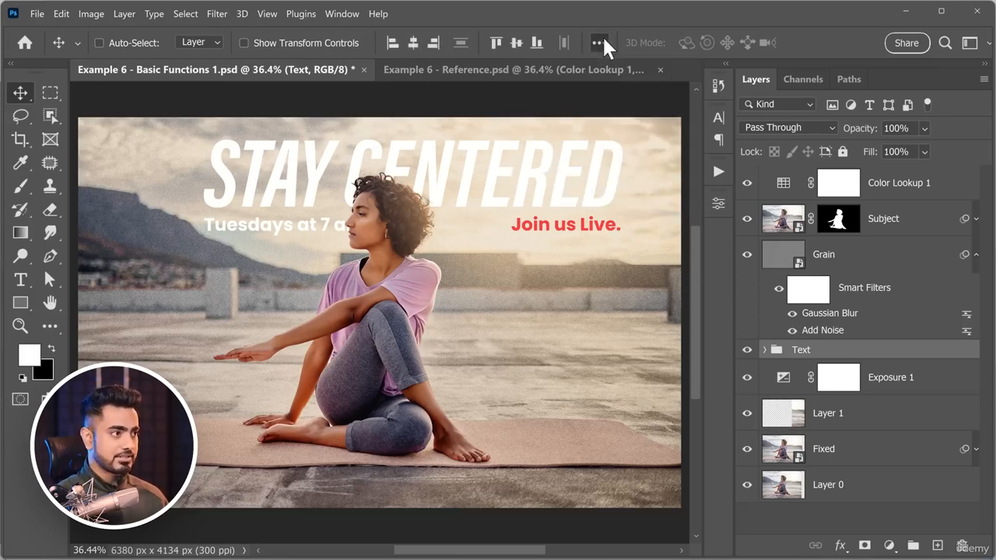
{"action": "left_click", "coordinate": [413, 44]}
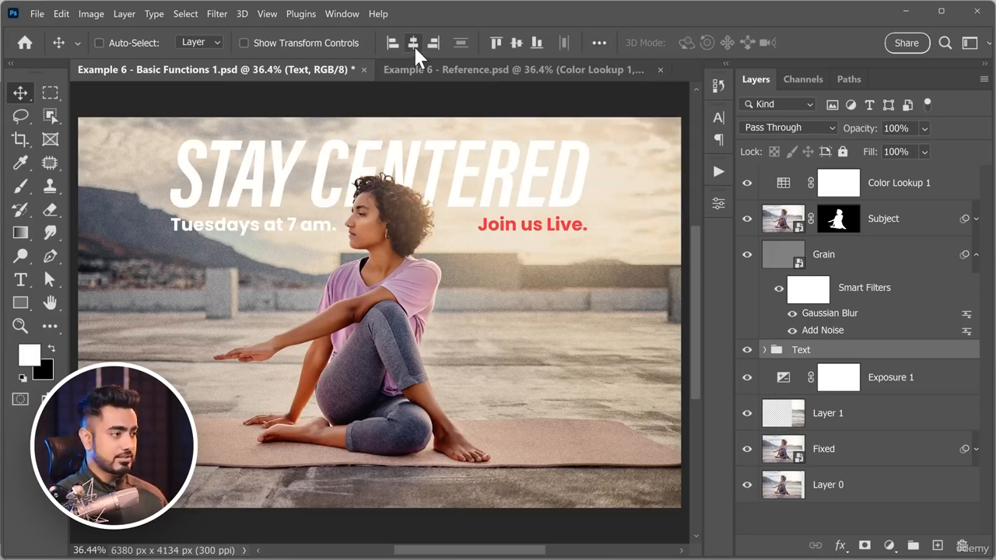
Set the Move tool's Align To option back to Selection.
{"action": "left_click", "coordinate": [599, 43]}
{"action": "left_click", "coordinate": [651, 196]}
{"action": "left_click", "coordinate": [655, 209]}
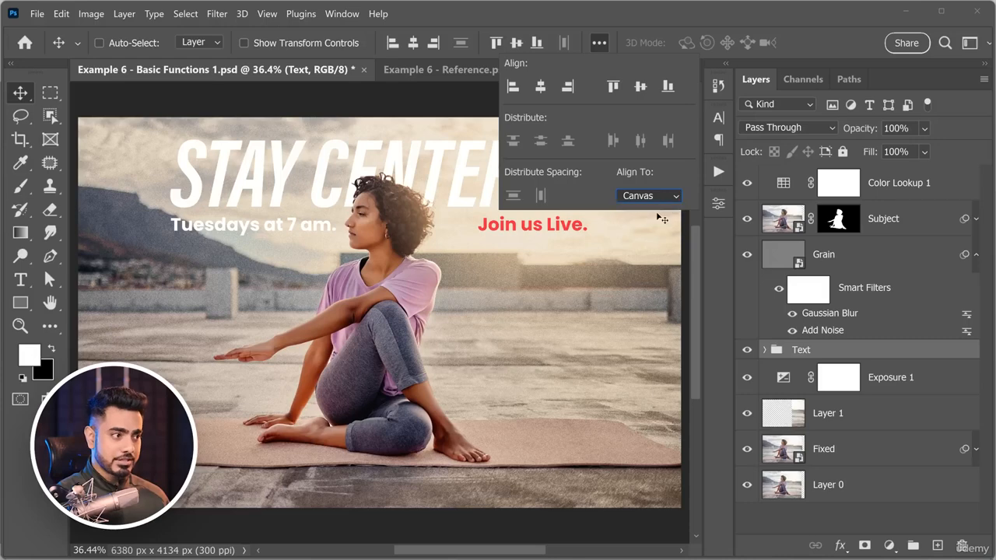
{"action": "left_click", "coordinate": [613, 26]}
Shift the Text group off centre, centre it horizontally within a selection of the whole canvas, and deselect.
{"action": "left_click_drag", "start_coordinate": [506, 180], "coordinate": [542, 184]}
{"action": "key", "text": "ctrl+a"}
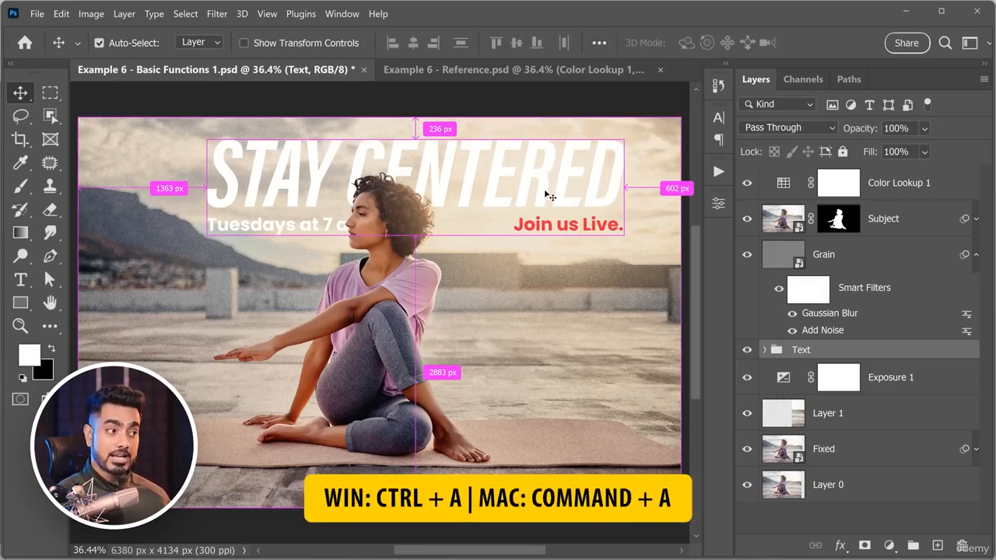
{"action": "left_click", "coordinate": [413, 42]}
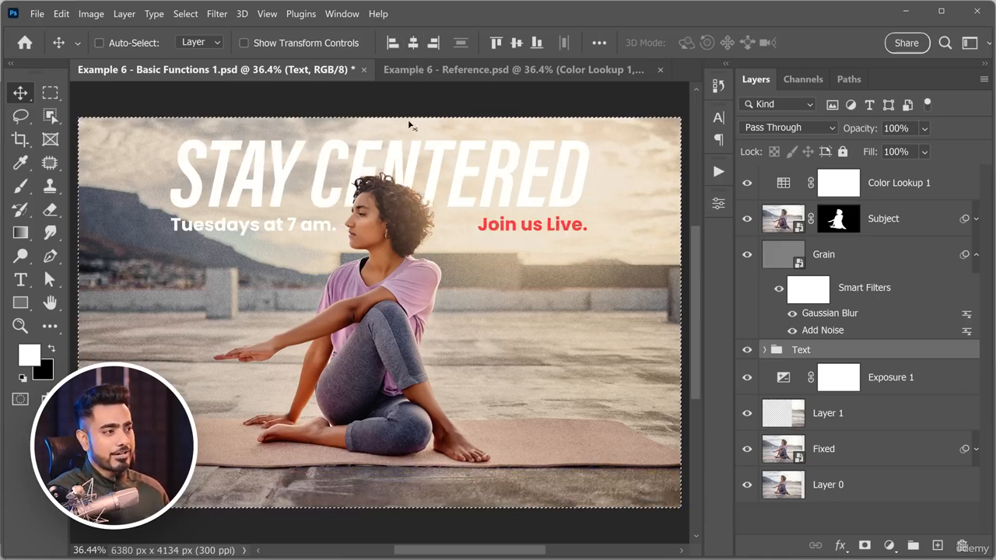
{"action": "left_click", "coordinate": [599, 43]}
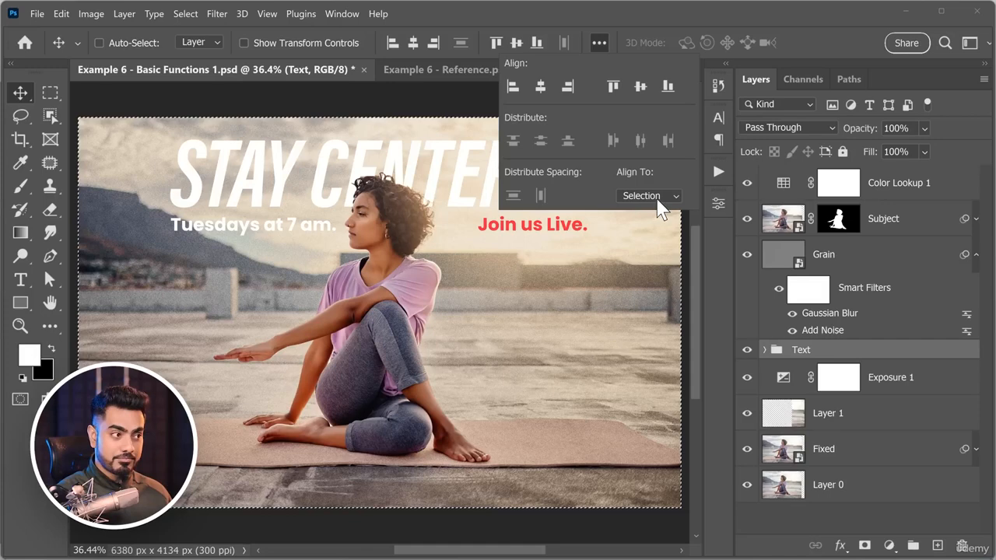
{"action": "left_click", "coordinate": [597, 41]}
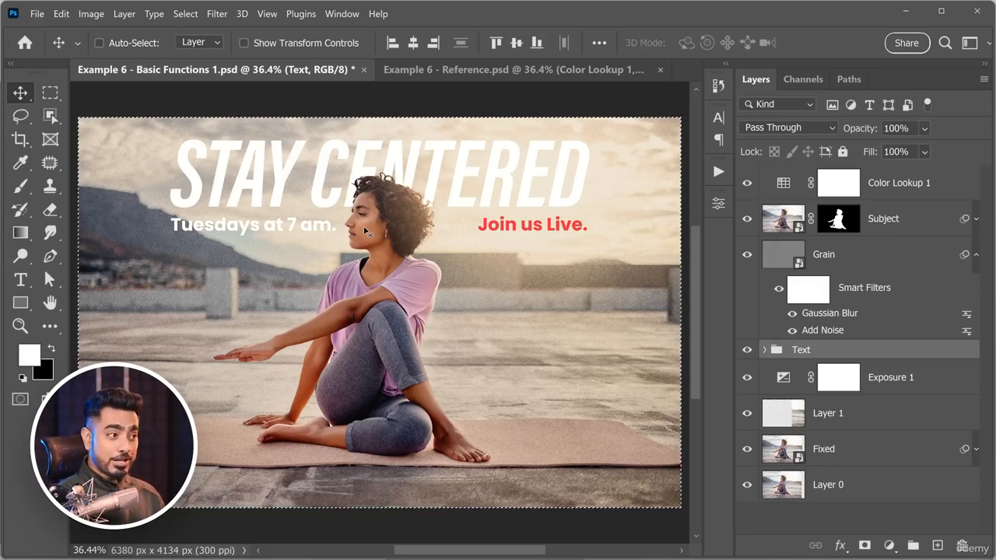
{"action": "key", "text": "ctrl"}
{"action": "key", "text": "ctrl+d"}
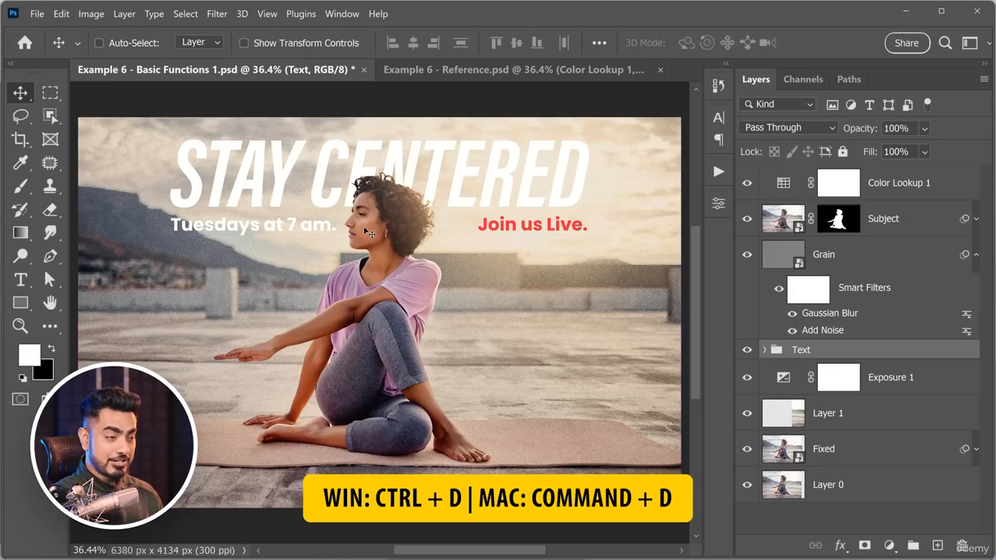
Group the layers from Exposure 1 down to Layer 0, name the group Background, and select the Color Lookup 1 layer.
{"action": "left_click", "coordinate": [912, 390]}
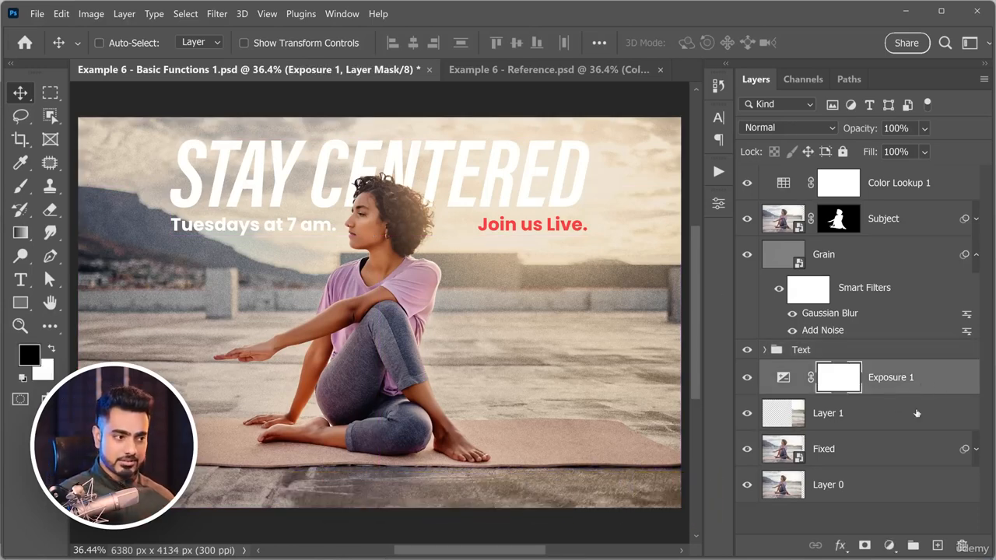
{"action": "left_click", "coordinate": [927, 489], "text": "shift"}
{"action": "key", "text": "ctrl+g"}
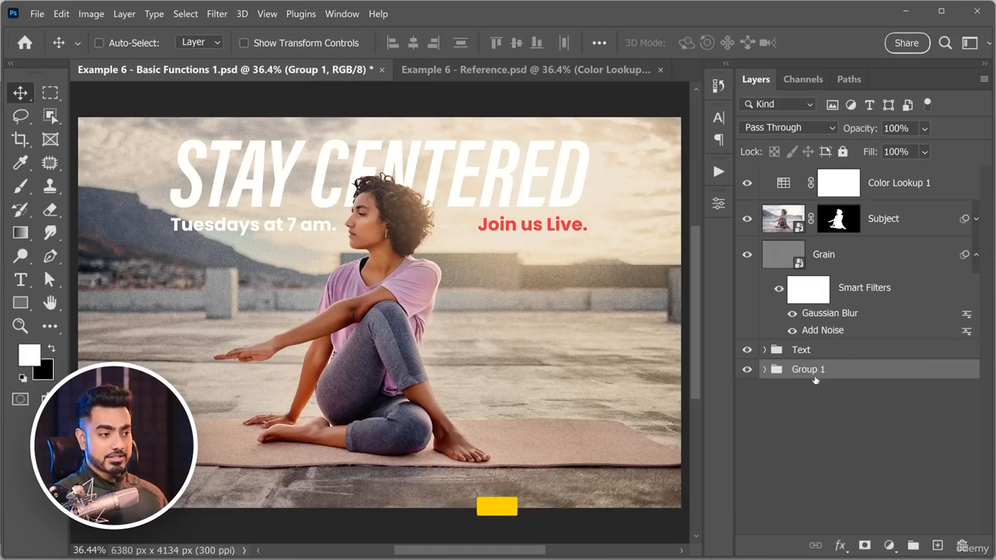
{"action": "double_click", "coordinate": [810, 370]}
{"action": "type", "text": "Back"}
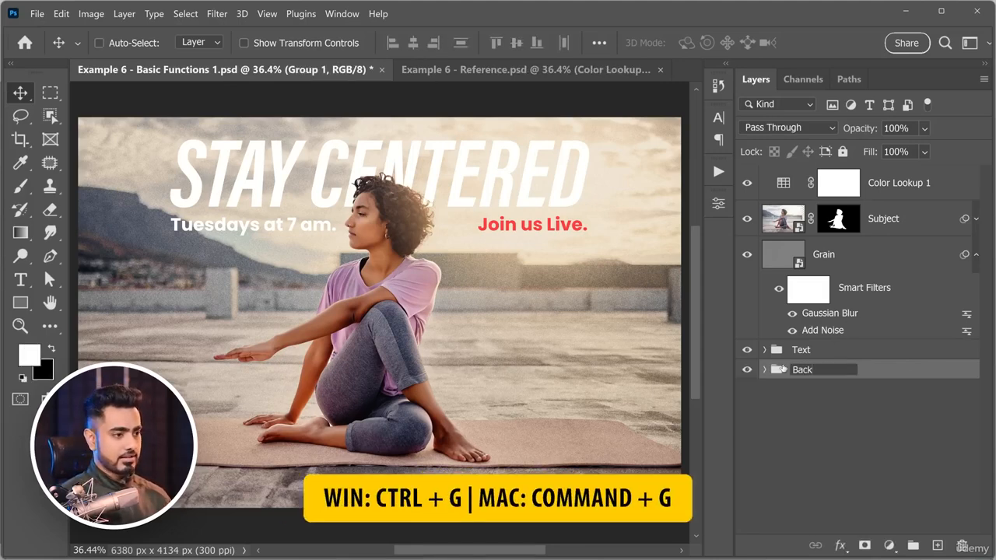
{"action": "type", "text": "ground"}
{"action": "key", "text": "Return"}
{"action": "left_click", "coordinate": [859, 268]}
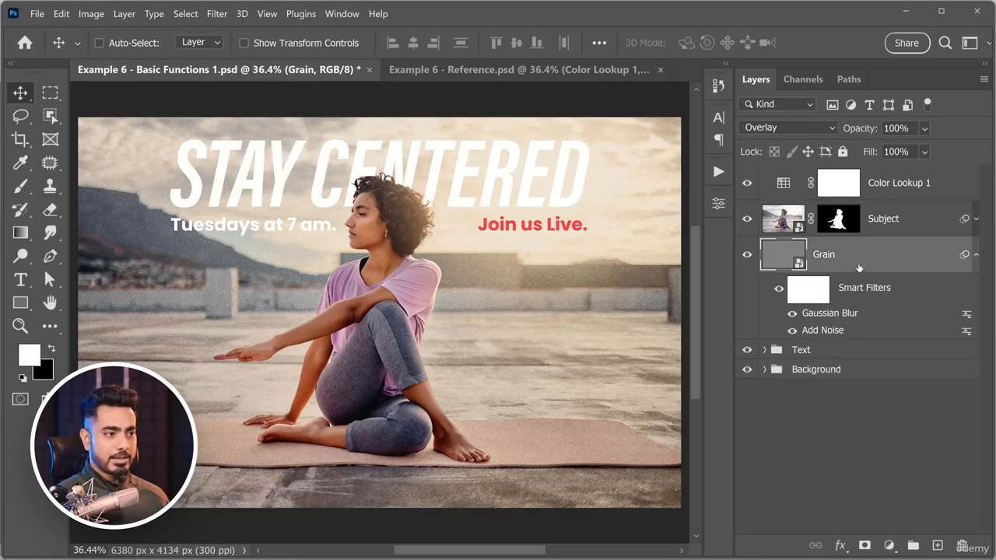
{"action": "left_click", "coordinate": [904, 198]}
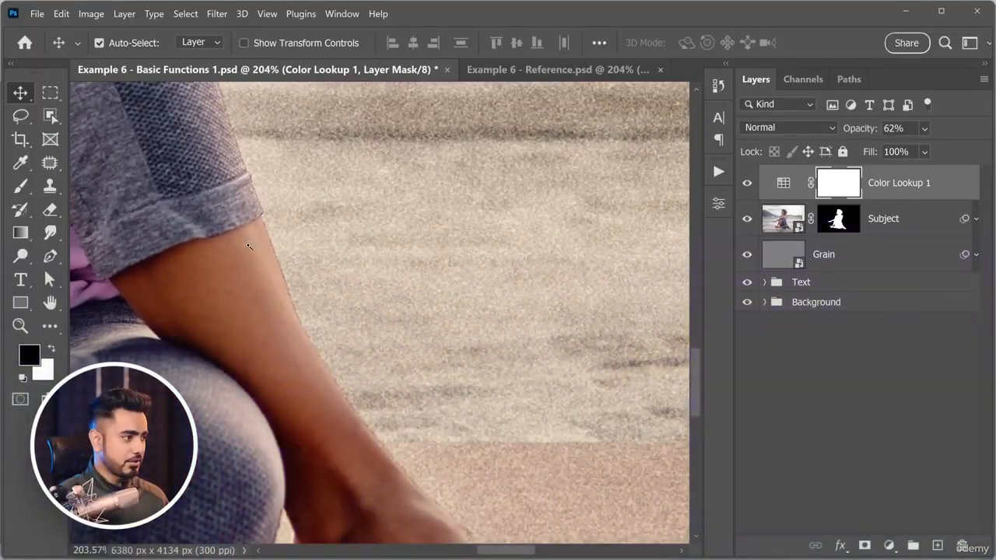
Inspect the cut-out edge along the woman's lower leg and view the Subject layer mask on its own.
{"action": "left_click_drag", "start_coordinate": [249, 246], "coordinate": [294, 249]}
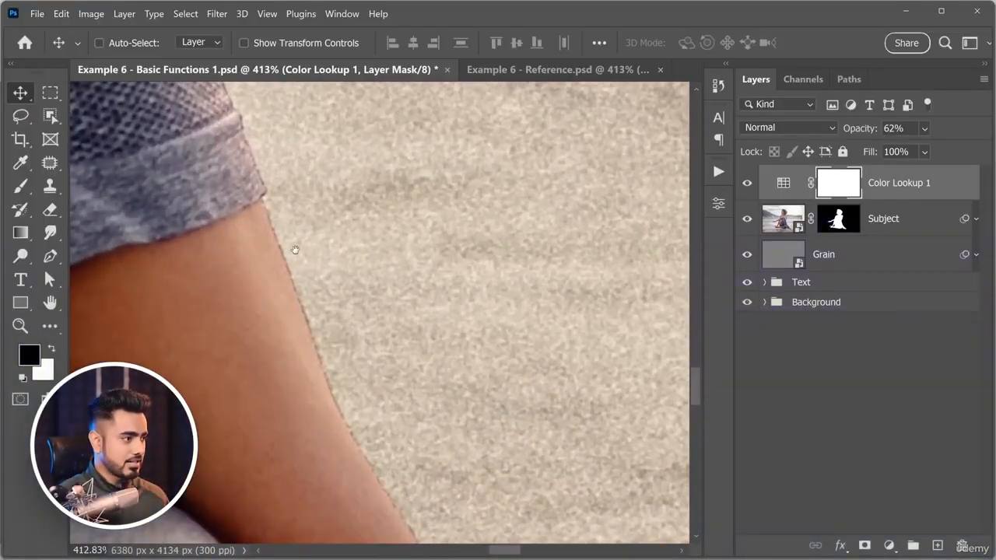
{"action": "left_click_drag", "start_coordinate": [372, 309], "coordinate": [252, 170]}
{"action": "left_click_drag", "start_coordinate": [428, 418], "coordinate": [270, 236]}
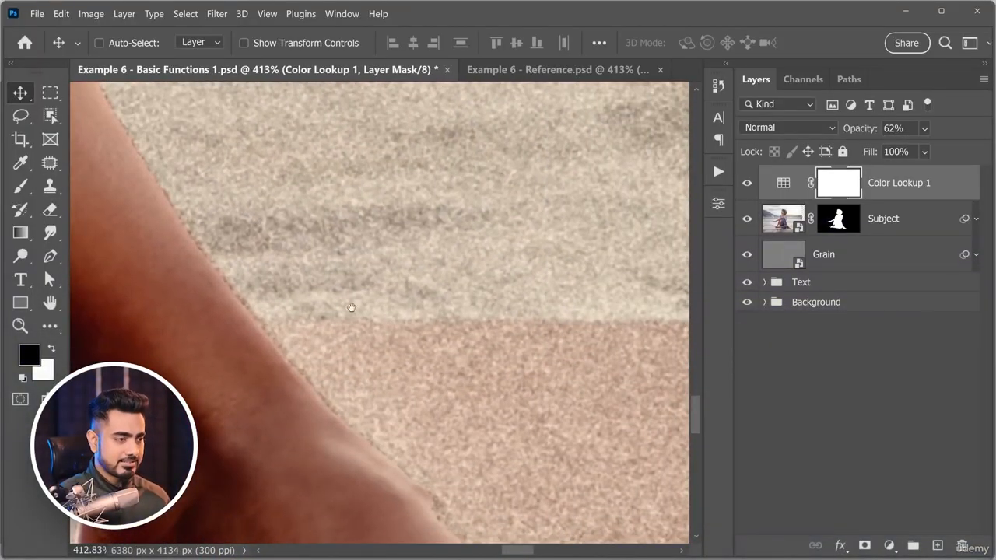
{"action": "left_click", "coordinate": [837, 229]}
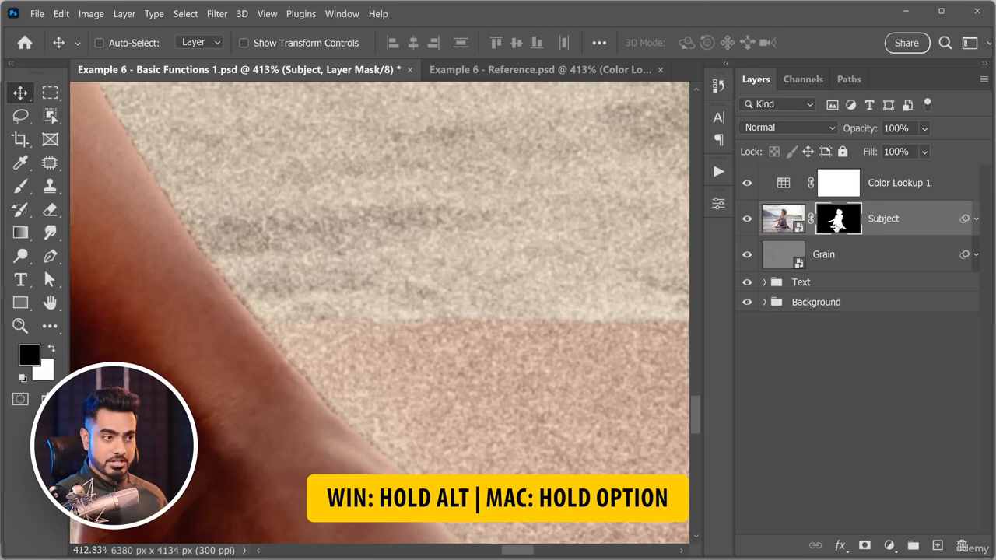
{"action": "left_click", "coordinate": [840, 225], "text": "alt"}
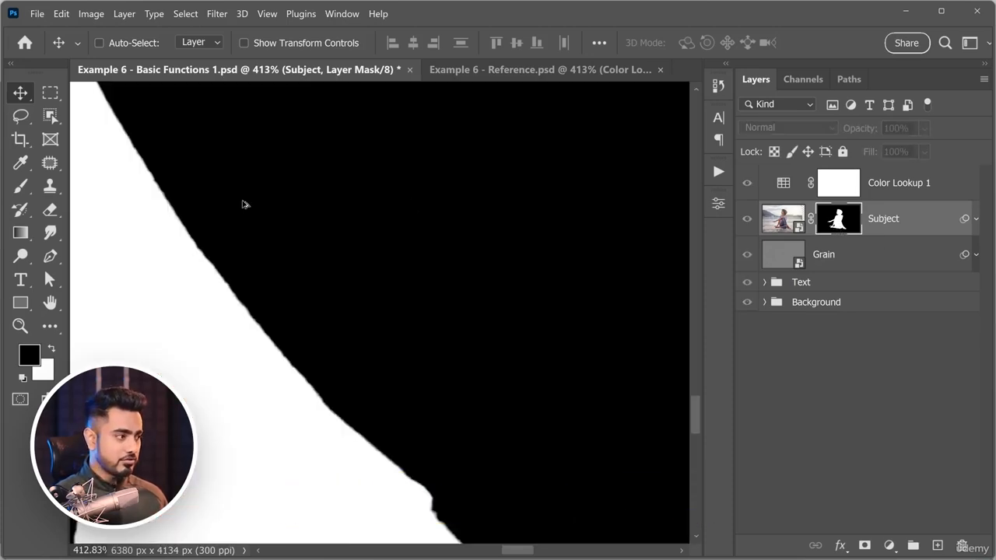
{"action": "scroll", "coordinate": [435, 280], "scroll_direction": "down", "scroll_amount": 10}
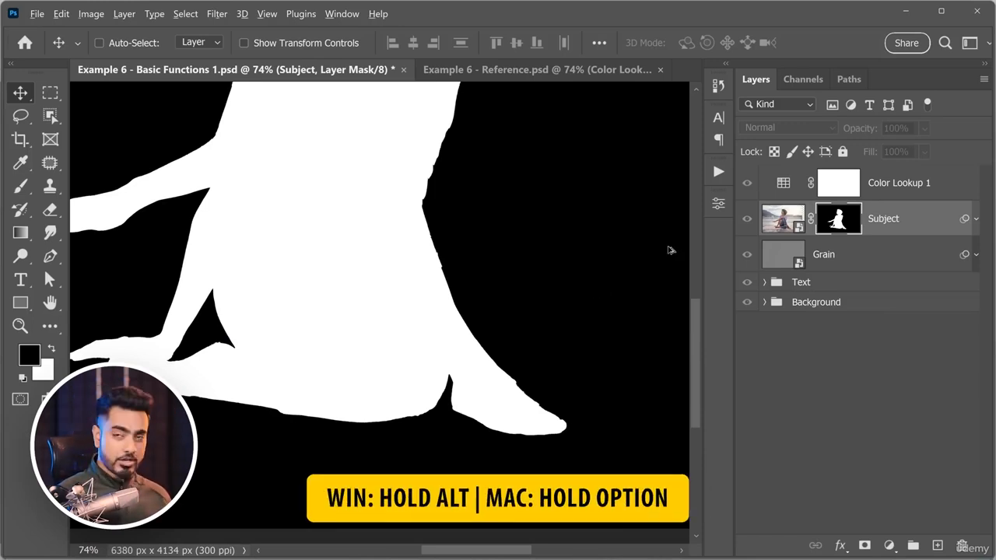
{"action": "left_click", "coordinate": [841, 225], "text": "alt"}
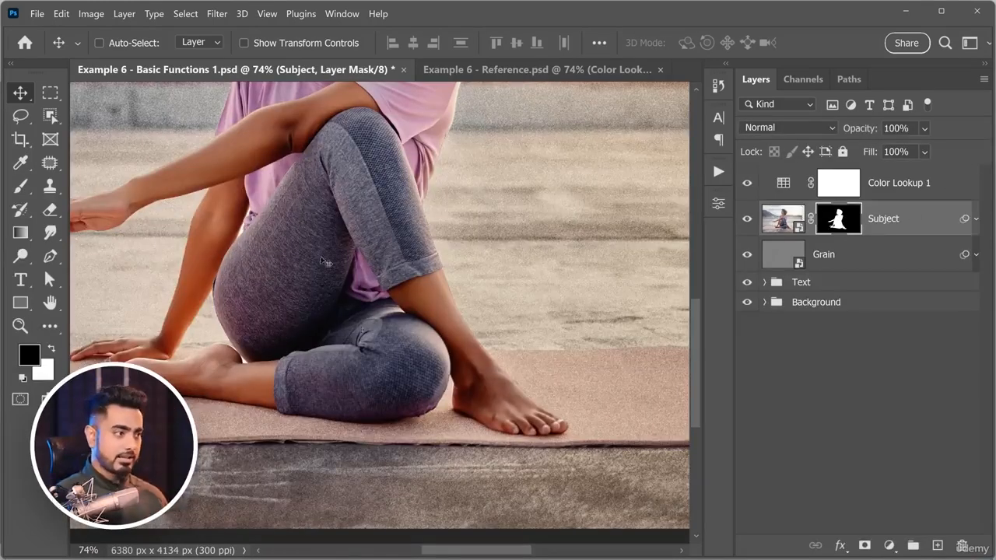
Paint white on the Subject mask with a 6 px brush to clean the jagged edge of the woman's lower leg.
{"action": "left_click", "coordinate": [24, 190]}
{"action": "left_click_drag", "start_coordinate": [520, 319], "coordinate": [588, 319]}
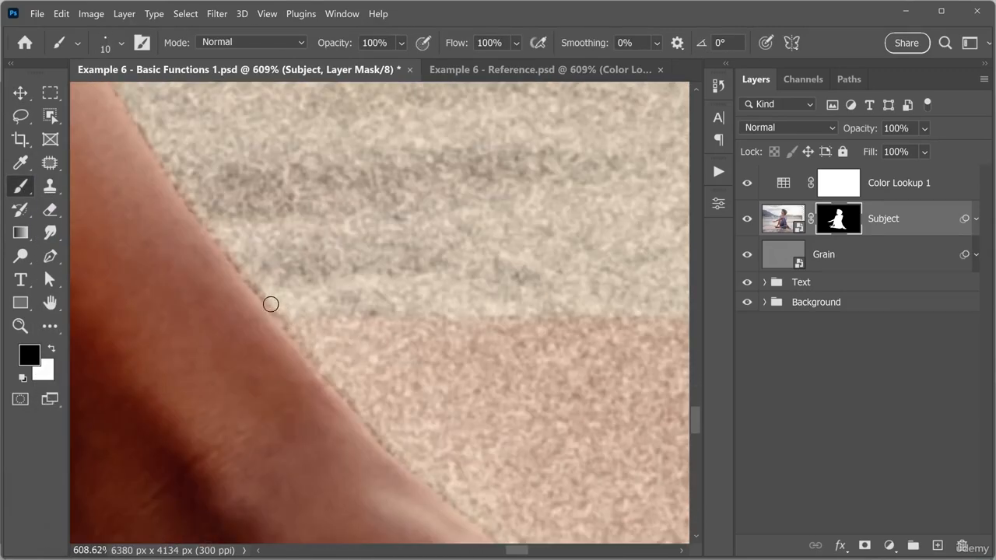
{"action": "left_click_drag", "start_coordinate": [290, 314], "coordinate": [310, 311]}
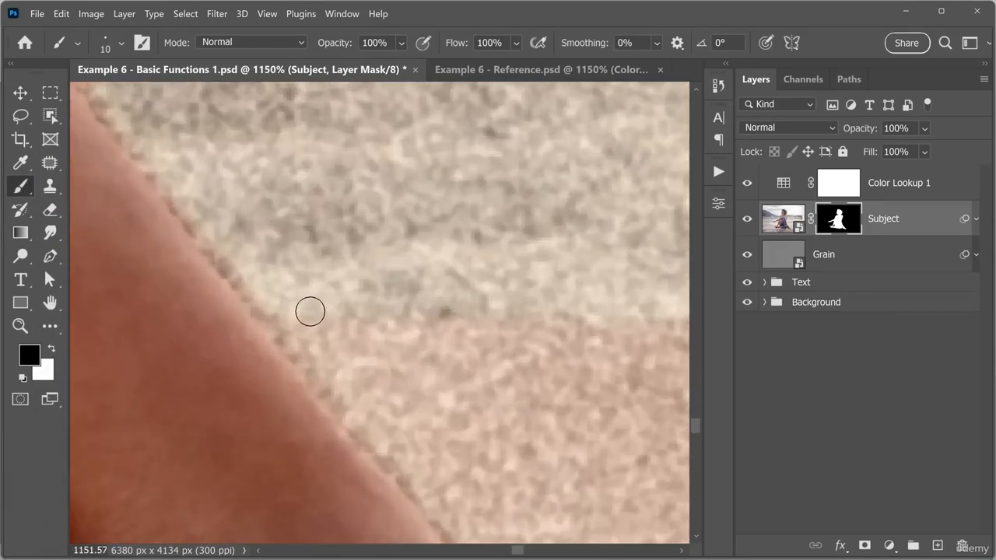
{"action": "key", "text": "x"}
{"action": "left_click_drag", "start_coordinate": [239, 277], "coordinate": [221, 295]}
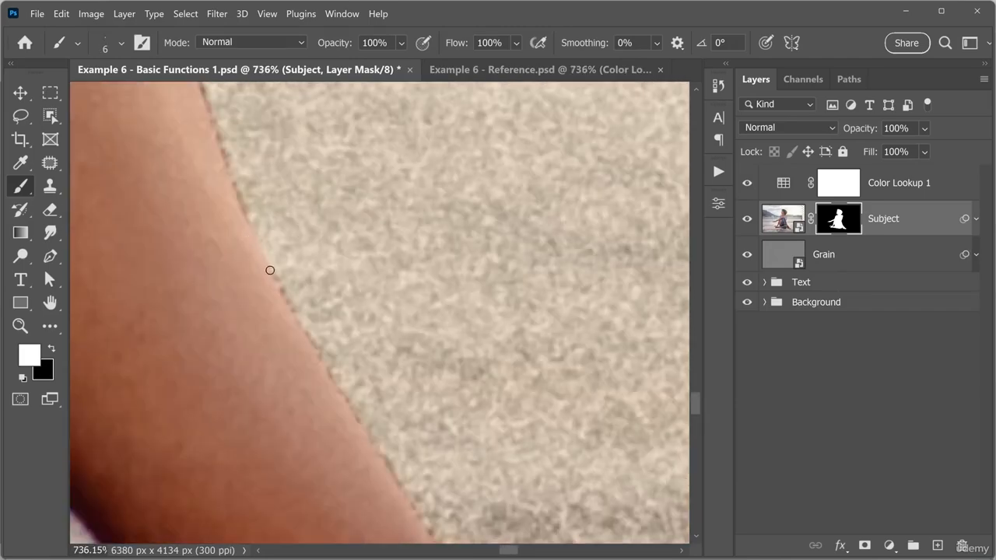
{"action": "left_click_drag", "start_coordinate": [293, 291], "coordinate": [301, 326]}
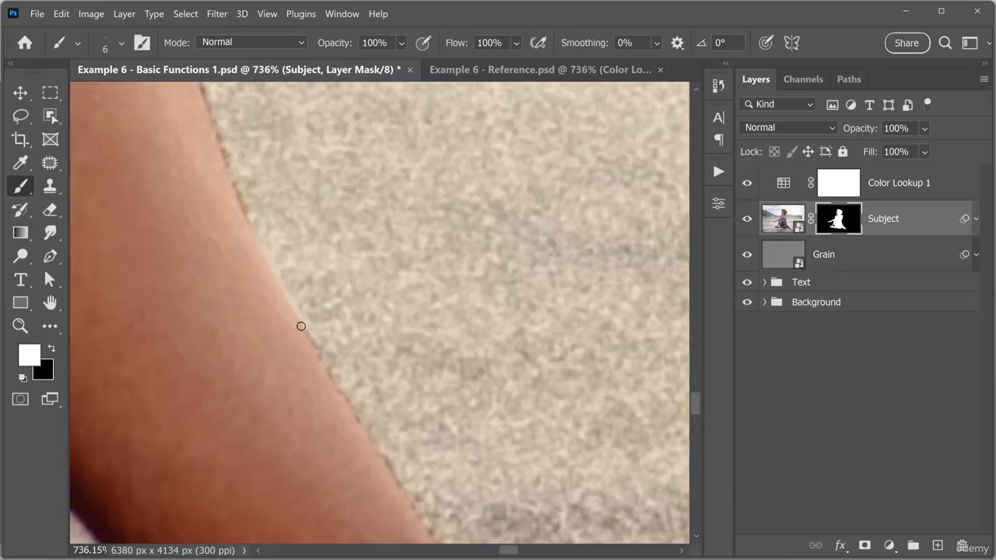
Paint white on the Subject mask just past the leg's edge, and hide the revealed background again with black.
{"action": "mouse_move", "coordinate": [278, 246]}
{"action": "left_mouse_down"}
{"action": "mouse_move", "coordinate": [280, 258]}
{"action": "mouse_move", "coordinate": [316, 265]}
{"action": "left_mouse_up"}
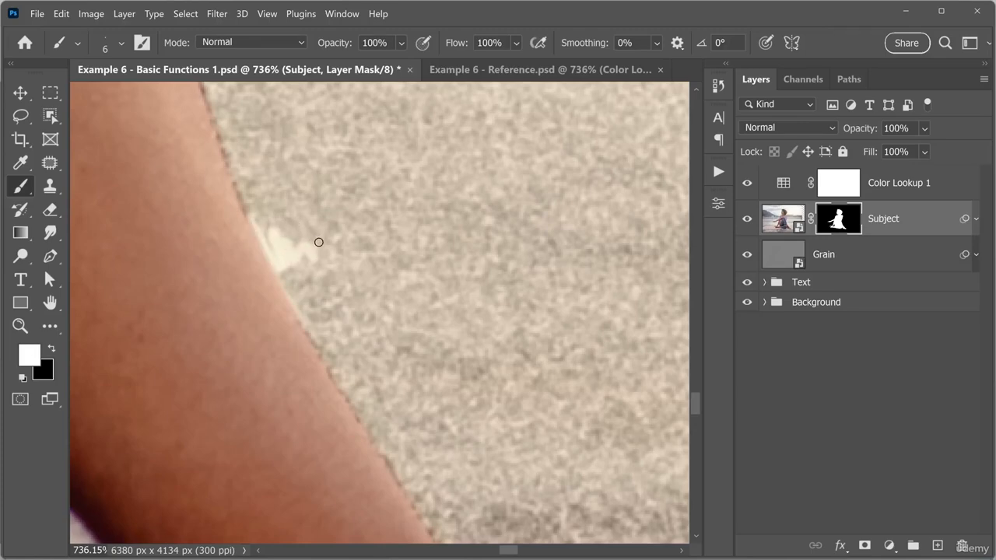
{"action": "key", "text": "x"}
{"action": "mouse_move", "coordinate": [323, 263]}
{"action": "left_mouse_down"}
{"action": "mouse_move", "coordinate": [302, 276]}
{"action": "mouse_move", "coordinate": [254, 216]}
{"action": "mouse_move", "coordinate": [260, 224]}
{"action": "left_mouse_up"}
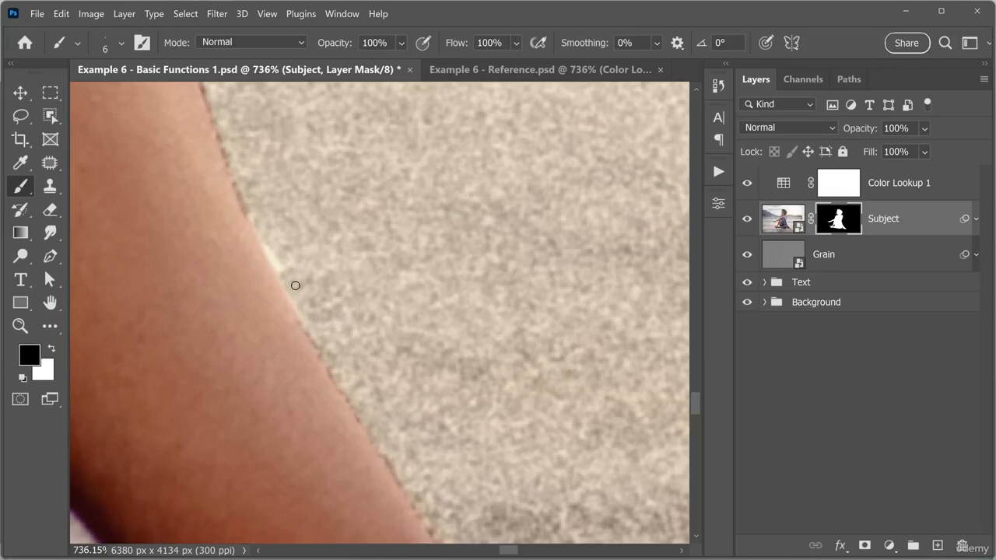
{"action": "mouse_move", "coordinate": [295, 285]}
{"action": "left_mouse_down"}
{"action": "mouse_move", "coordinate": [285, 275]}
{"action": "mouse_move", "coordinate": [296, 289]}
{"action": "left_mouse_up"}
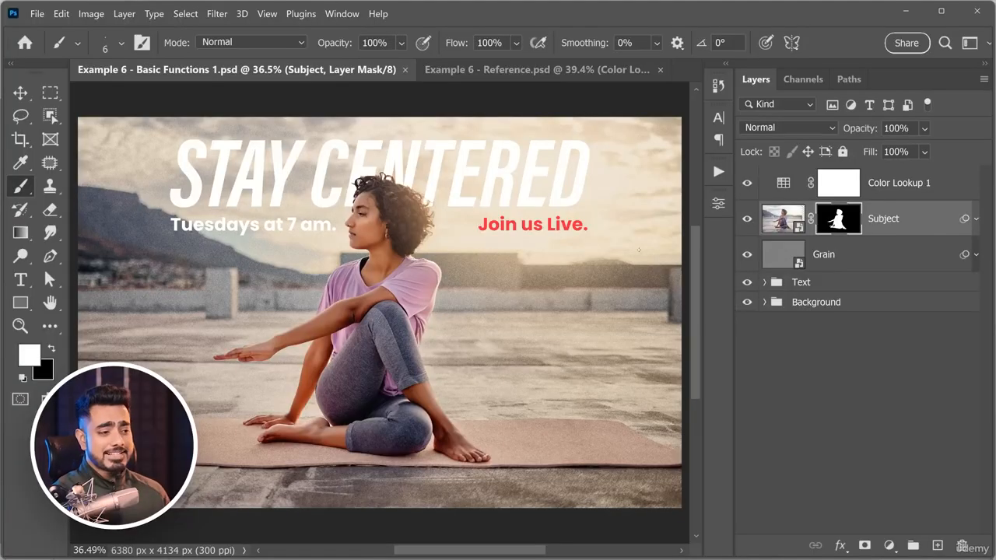
Add a second Color Lookup adjustment layer above Color Lookup 1 and load the LateSunset.3DL LUT.
{"action": "left_click", "coordinate": [894, 180]}
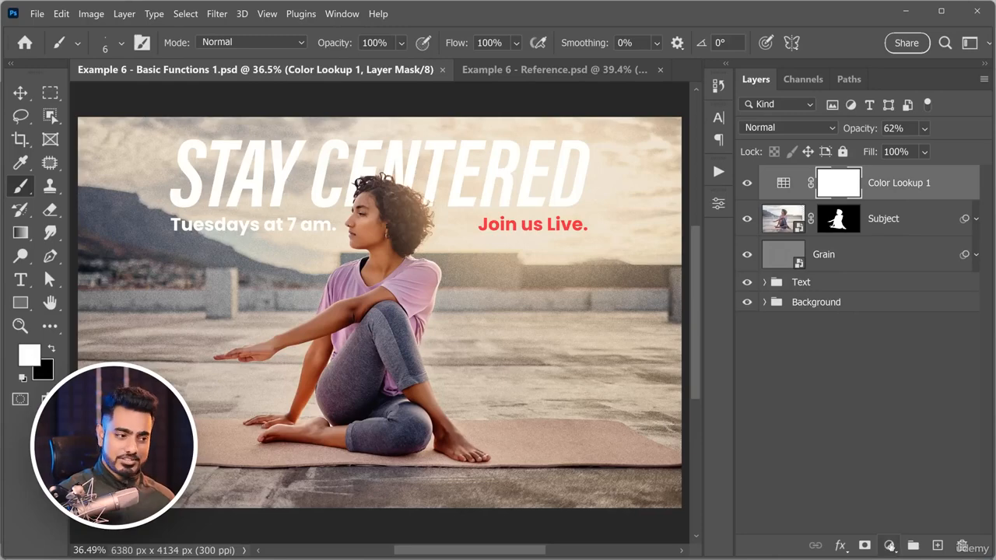
{"action": "left_click", "coordinate": [890, 545]}
{"action": "left_click", "coordinate": [893, 464]}
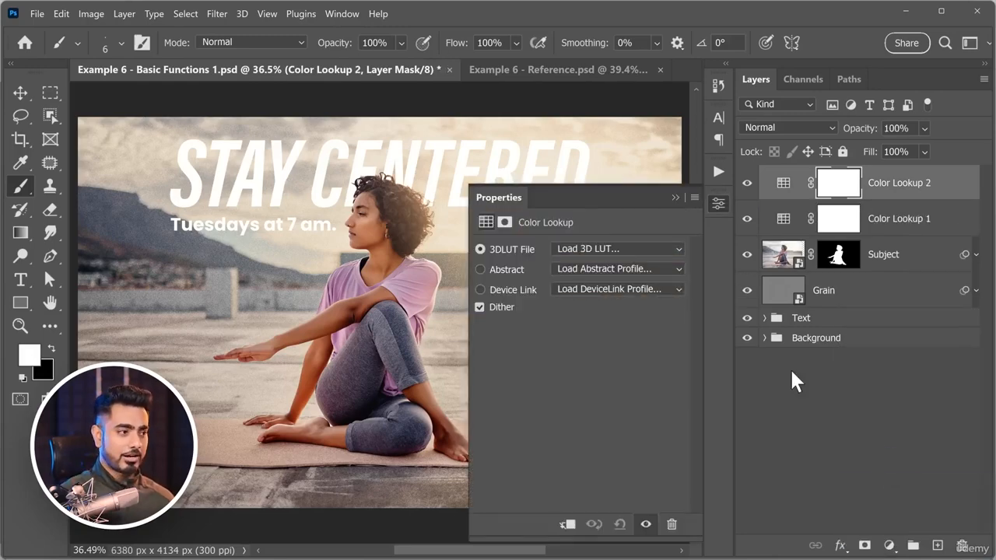
{"action": "left_click", "coordinate": [579, 249]}
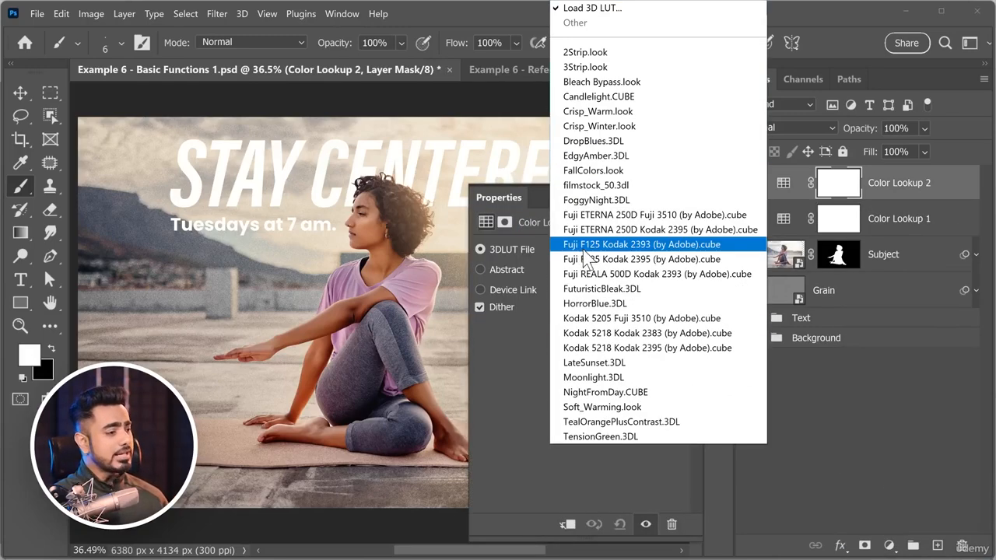
{"action": "left_click", "coordinate": [627, 363]}
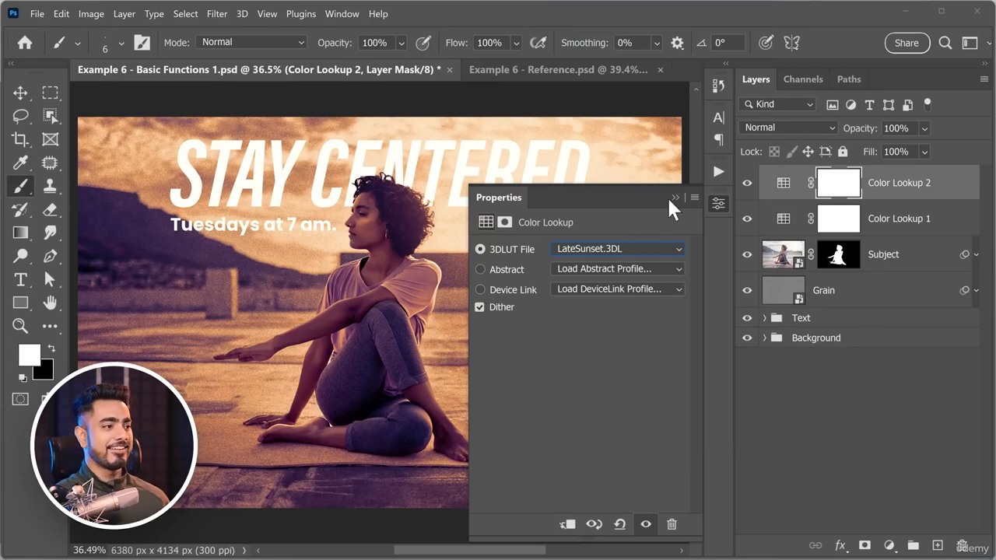
{"action": "left_click", "coordinate": [674, 198]}
{"action": "left_click_drag", "start_coordinate": [858, 128], "coordinate": [865, 130]}
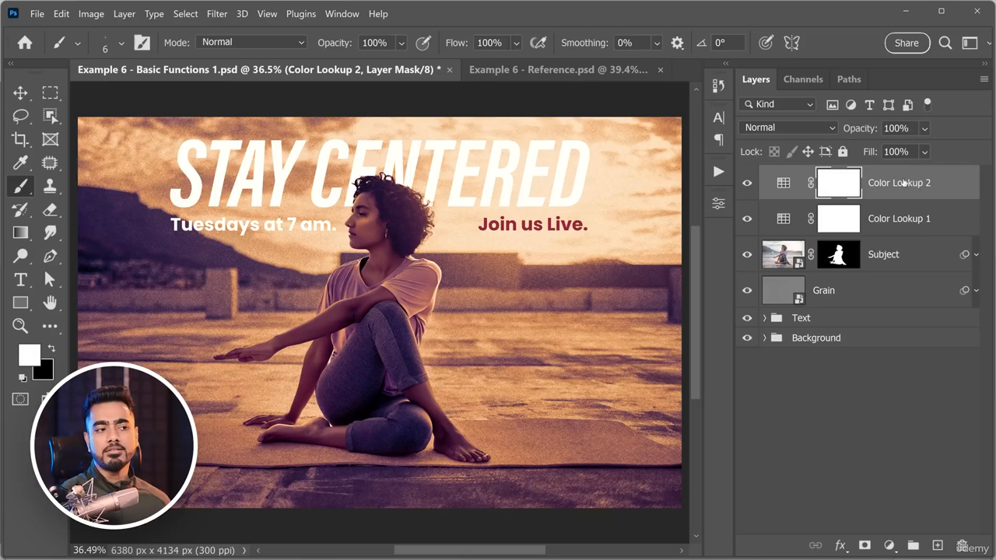
Move Color Lookup 2 directly beneath the Subject layer and lower its opacity to 38%.
{"action": "left_click_drag", "start_coordinate": [933, 185], "coordinate": [936, 266]}
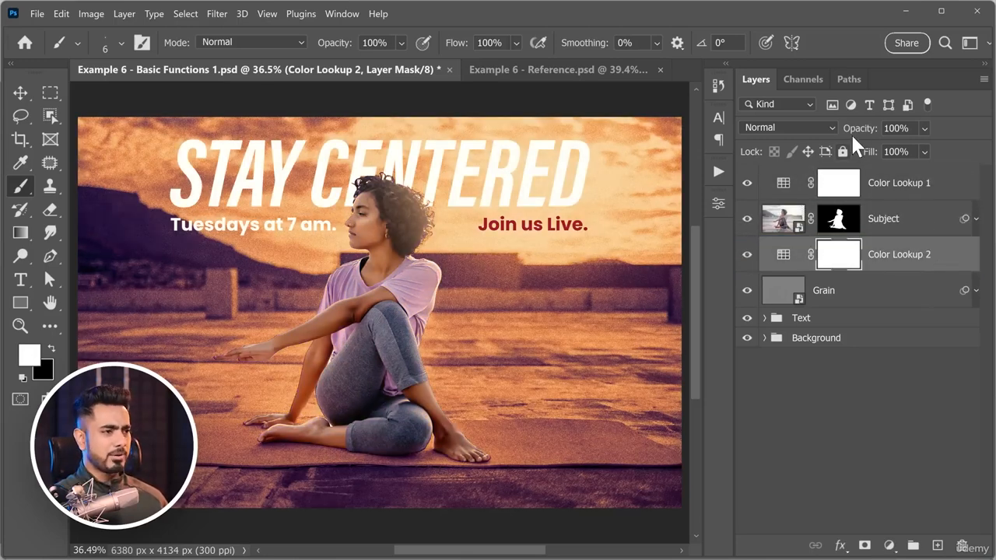
{"action": "left_click_drag", "start_coordinate": [853, 135], "coordinate": [825, 133]}
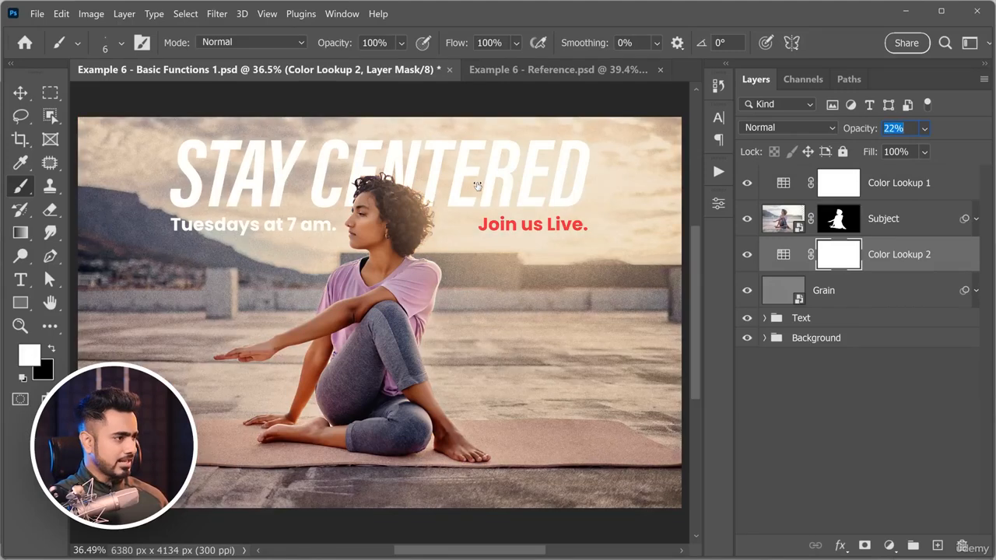
{"action": "left_click_drag", "start_coordinate": [478, 186], "coordinate": [485, 187]}
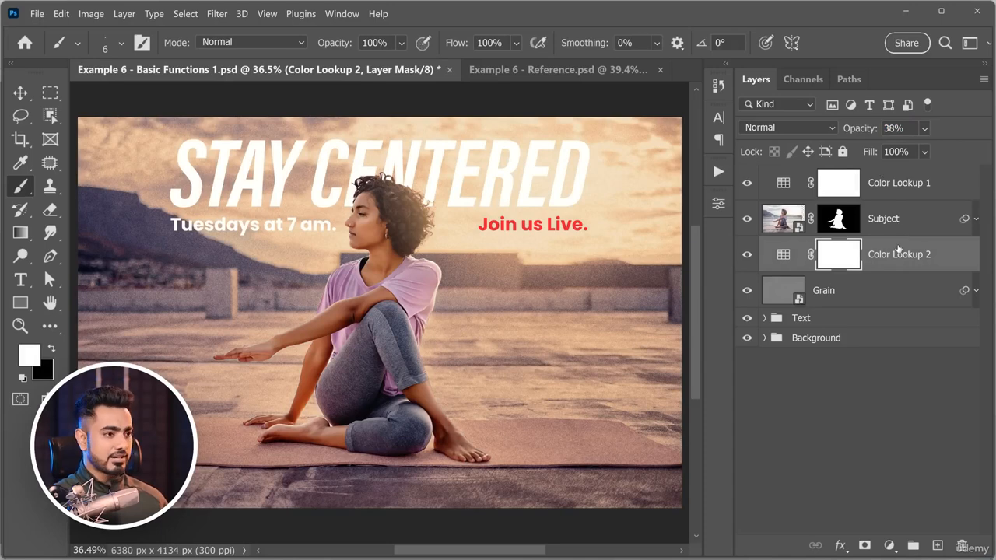
Duplicate Color Lookup 2 and place the copy directly above the Subject layer.
{"action": "left_click_drag", "start_coordinate": [899, 249], "coordinate": [907, 270]}
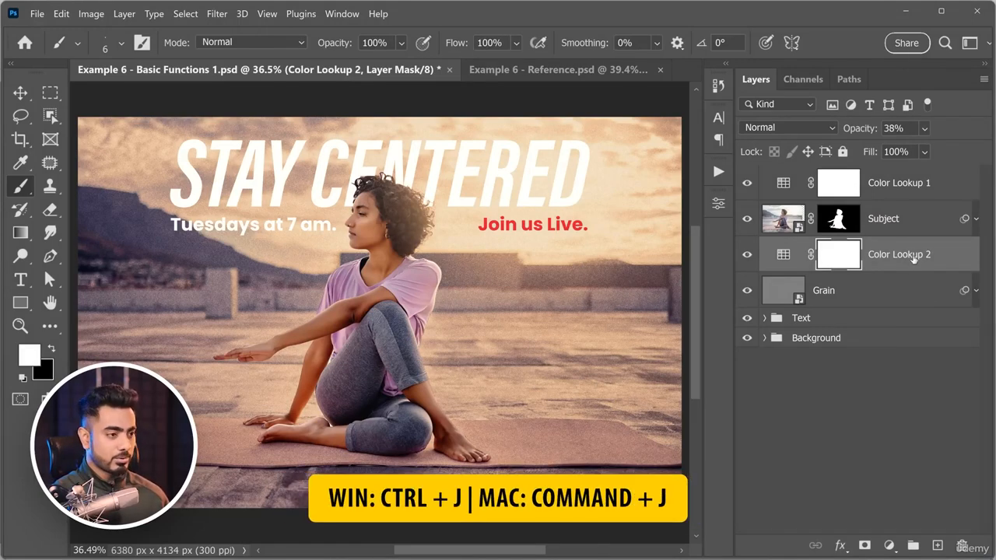
{"action": "key", "text": "ctrl+j"}
{"action": "left_click_drag", "start_coordinate": [906, 257], "coordinate": [884, 225]}
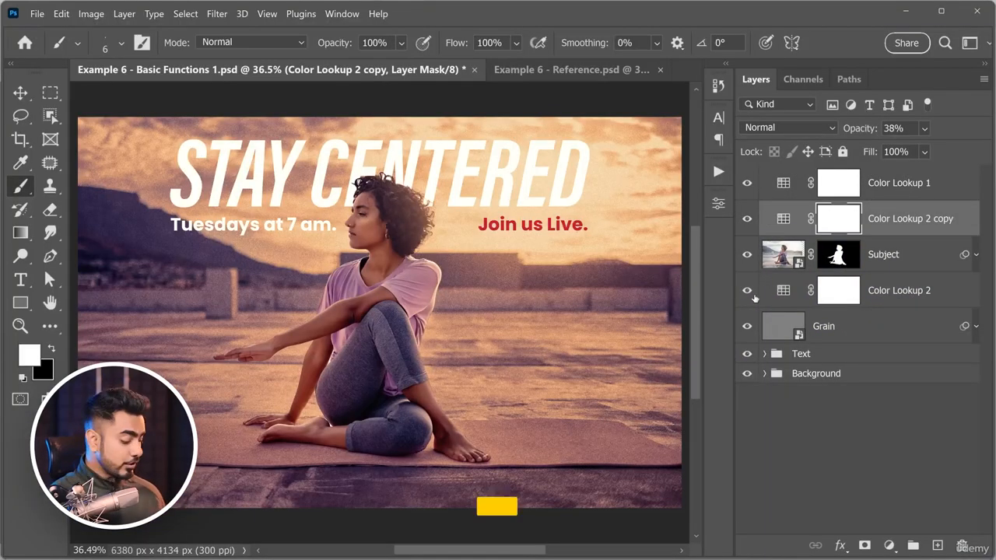
Clip the Color Lookup 2 copy to the Subject layer and lower its opacity to 28%.
{"action": "left_click", "coordinate": [790, 233], "text": "alt"}
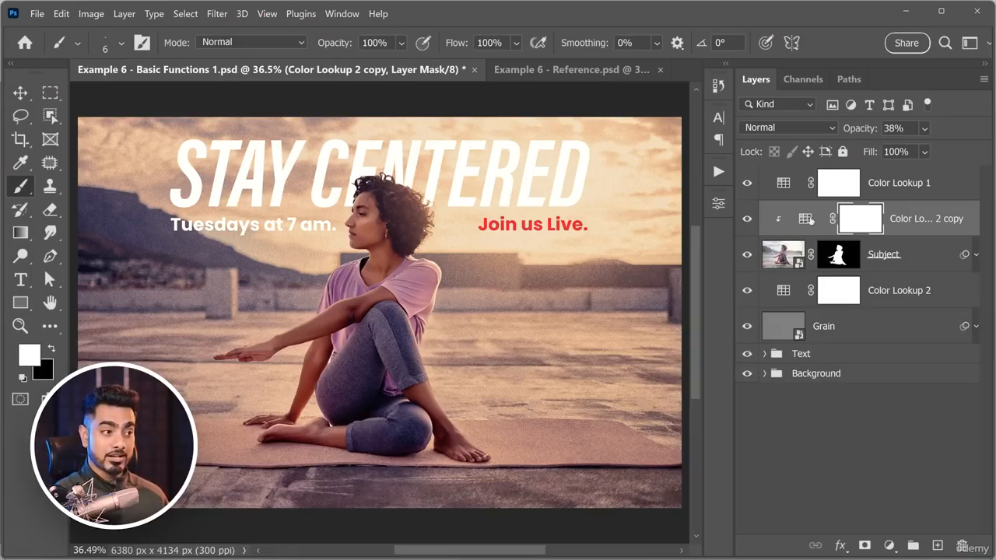
{"action": "left_click_drag", "start_coordinate": [854, 129], "coordinate": [767, 145]}
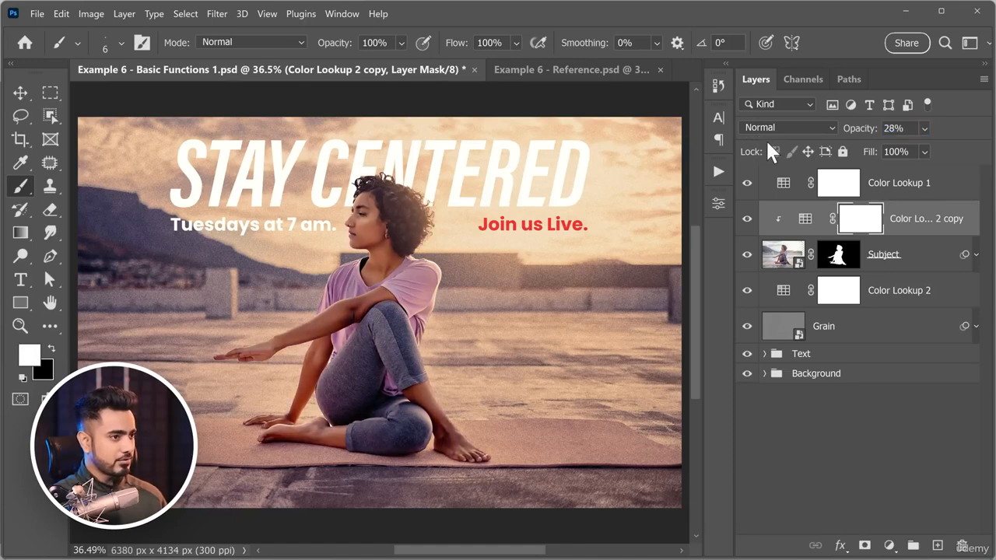
Paint broad bright green strokes with a 700 px brush on a new layer above the clipped adjustment, and clip that layer to Subject.
{"action": "left_click", "coordinate": [938, 549]}
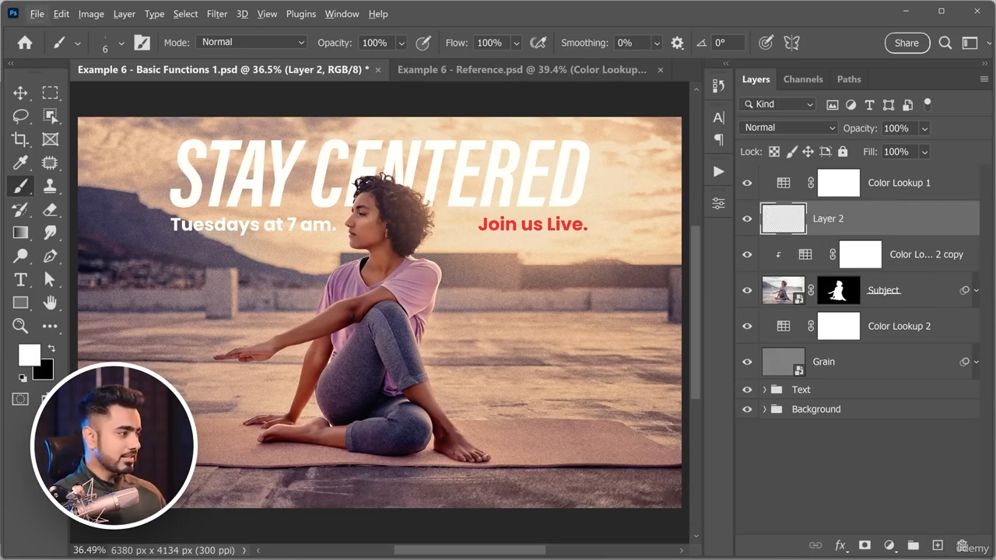
{"action": "left_click", "coordinate": [37, 358]}
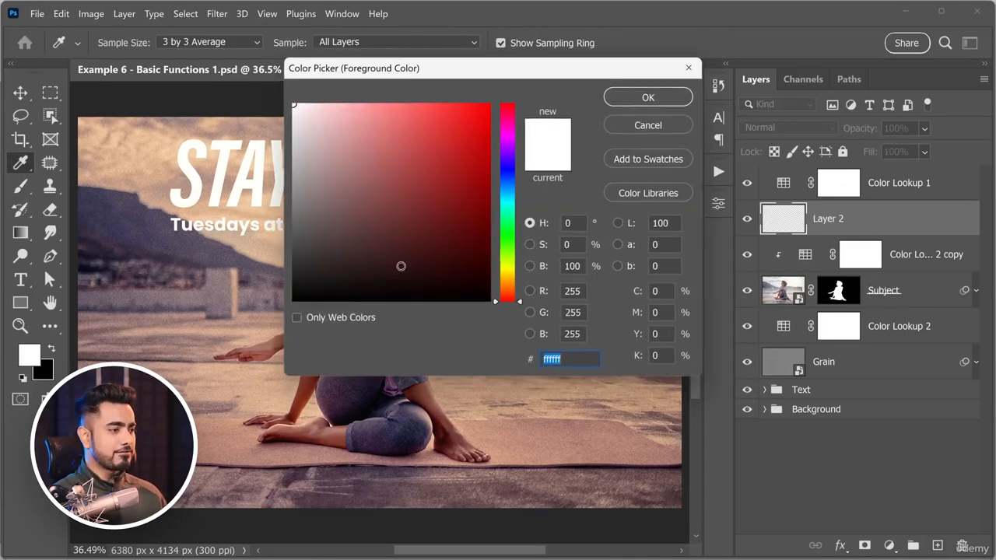
{"action": "left_click", "coordinate": [508, 240]}
{"action": "left_click_drag", "start_coordinate": [454, 120], "coordinate": [484, 104]}
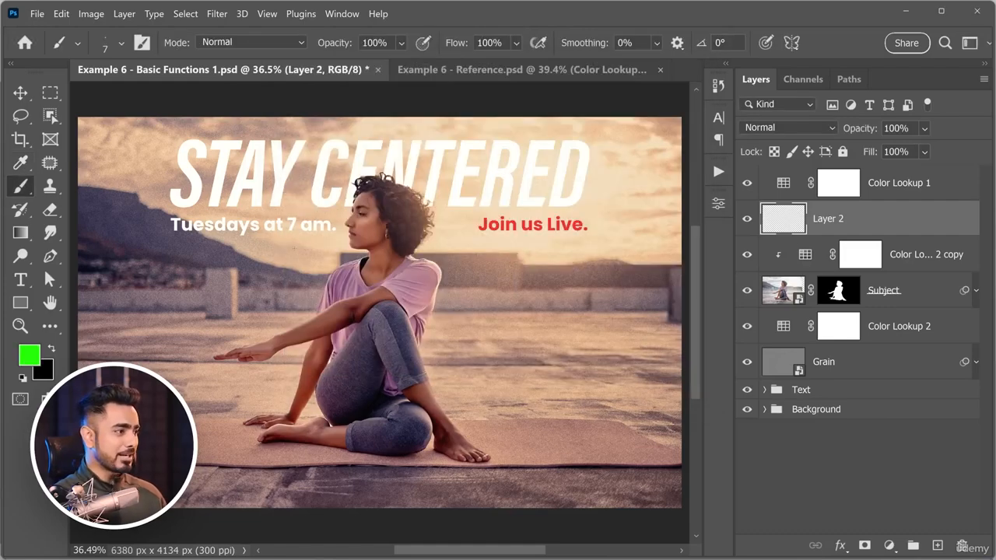
{"action": "mouse_move", "coordinate": [189, 257]}
{"action": "left_mouse_down"}
{"action": "mouse_move", "coordinate": [493, 154]}
{"action": "mouse_move", "coordinate": [184, 336]}
{"action": "mouse_move", "coordinate": [612, 235]}
{"action": "mouse_move", "coordinate": [281, 408]}
{"action": "mouse_move", "coordinate": [688, 315]}
{"action": "mouse_move", "coordinate": [437, 480]}
{"action": "mouse_move", "coordinate": [660, 459]}
{"action": "left_mouse_up"}
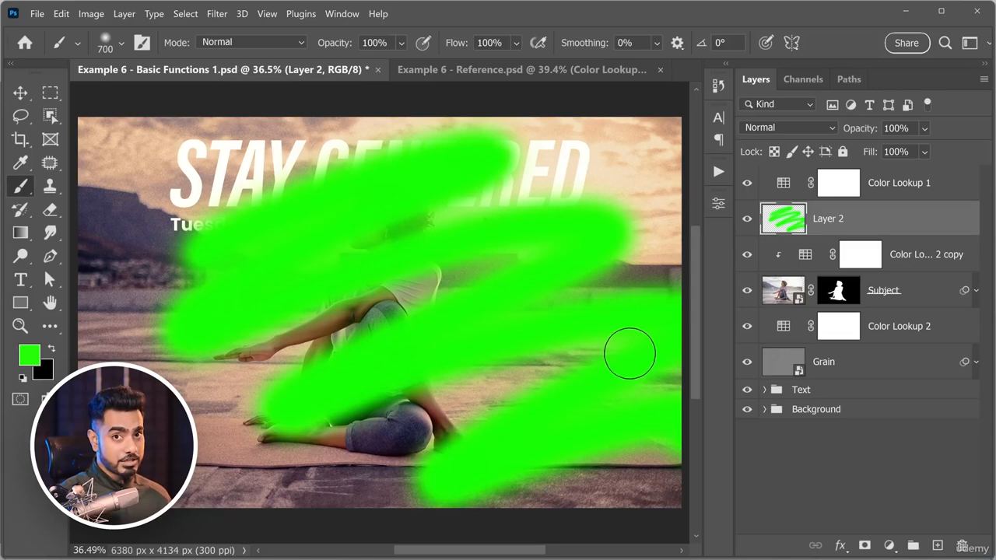
{"action": "key", "text": "alt"}
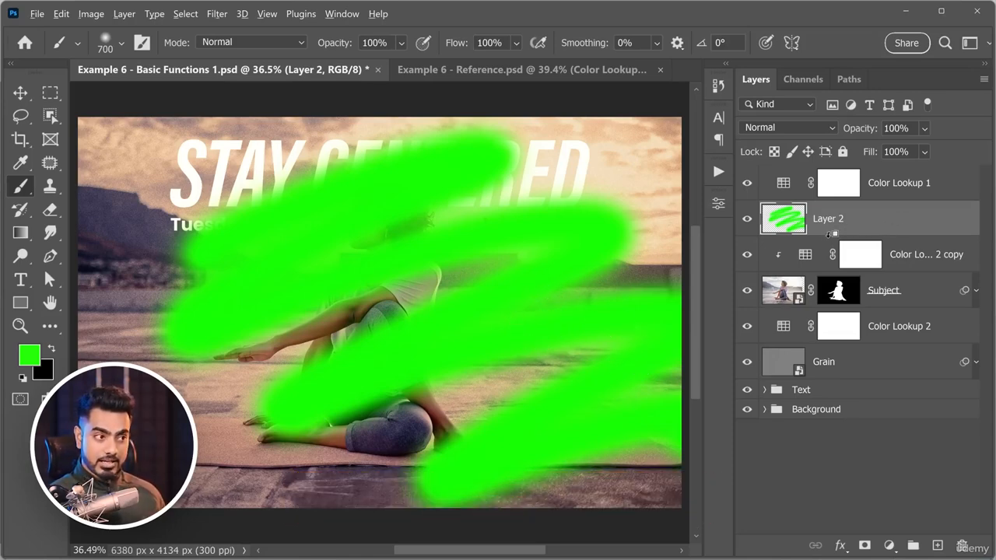
{"action": "left_click", "coordinate": [830, 233], "text": "alt"}
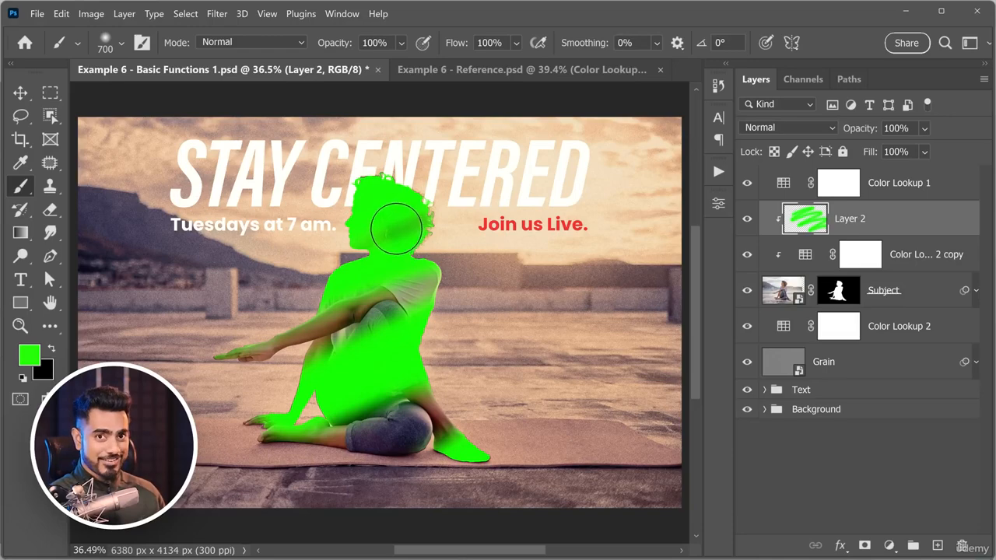
Add another layer above the green one, clip it to Subject, and paint over the woman in red (ff0000) with the 700 px brush.
{"action": "left_click", "coordinate": [937, 545]}
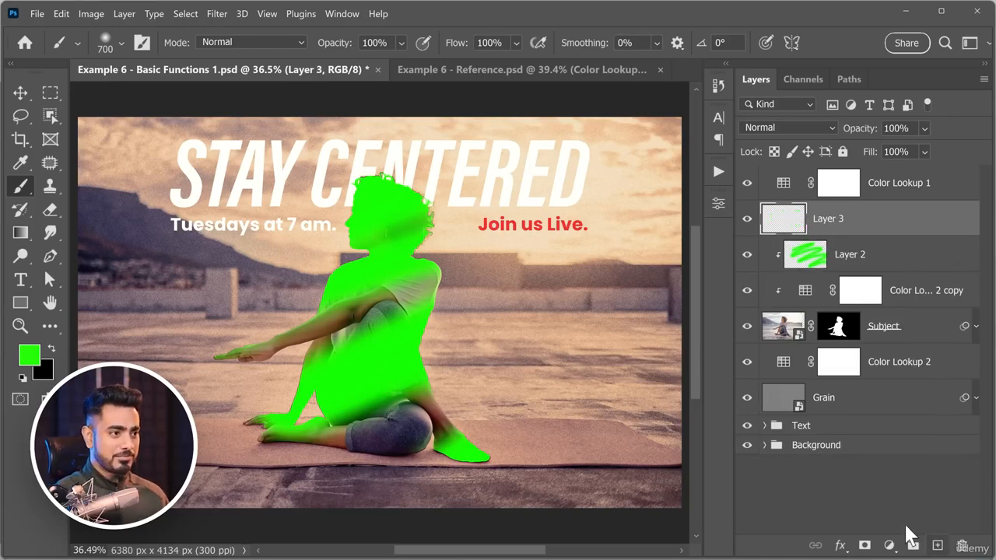
{"action": "left_click", "coordinate": [30, 355]}
{"action": "left_click_drag", "start_coordinate": [518, 280], "coordinate": [518, 303]}
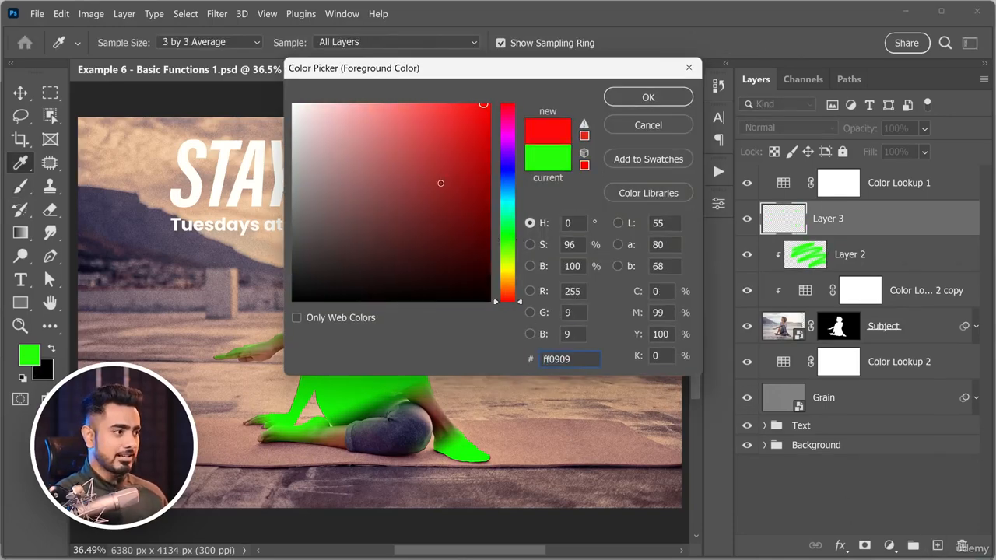
{"action": "left_click", "coordinate": [621, 99]}
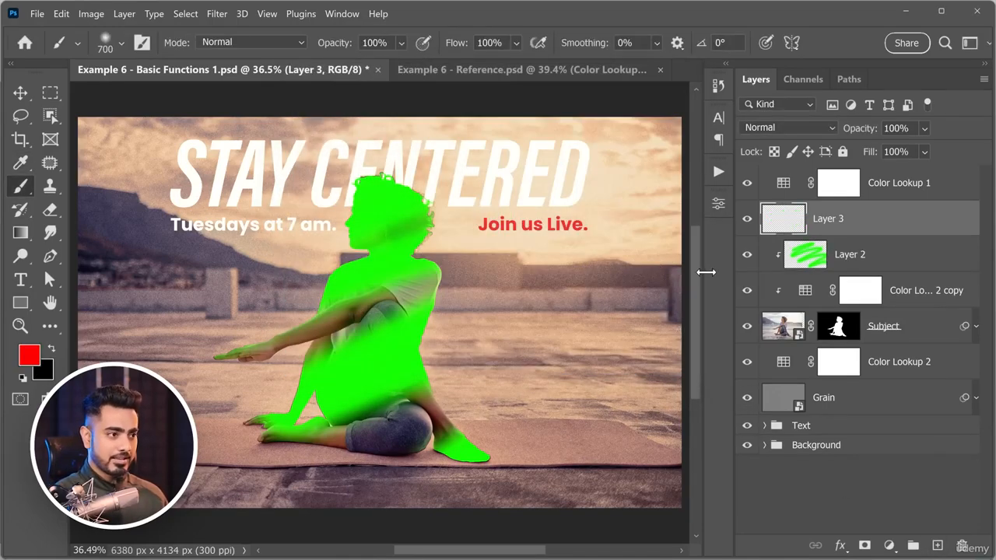
{"action": "left_click", "coordinate": [863, 233], "text": "alt"}
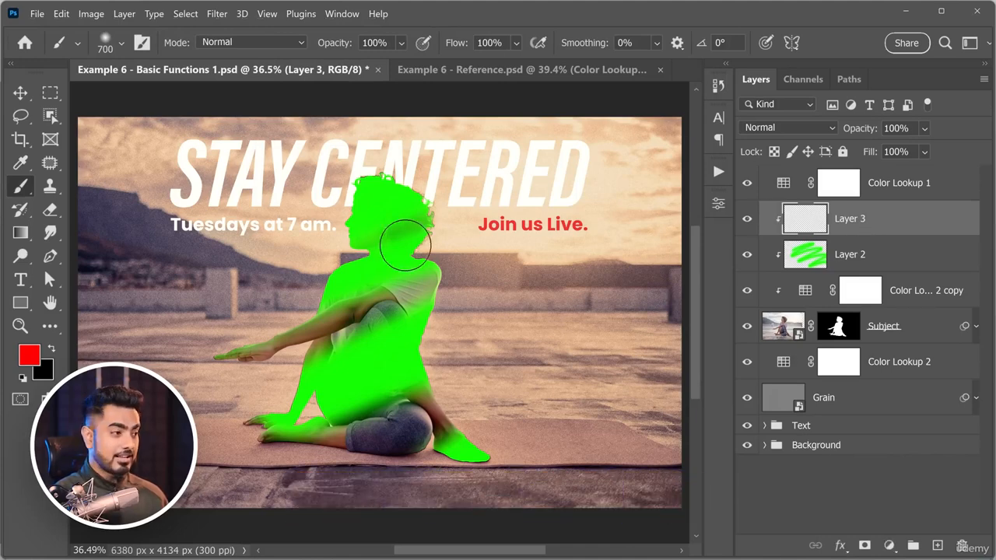
{"action": "mouse_move", "coordinate": [408, 183]}
{"action": "left_mouse_down"}
{"action": "mouse_move", "coordinate": [389, 214]}
{"action": "mouse_move", "coordinate": [350, 420]}
{"action": "mouse_move", "coordinate": [478, 440]}
{"action": "left_mouse_up"}
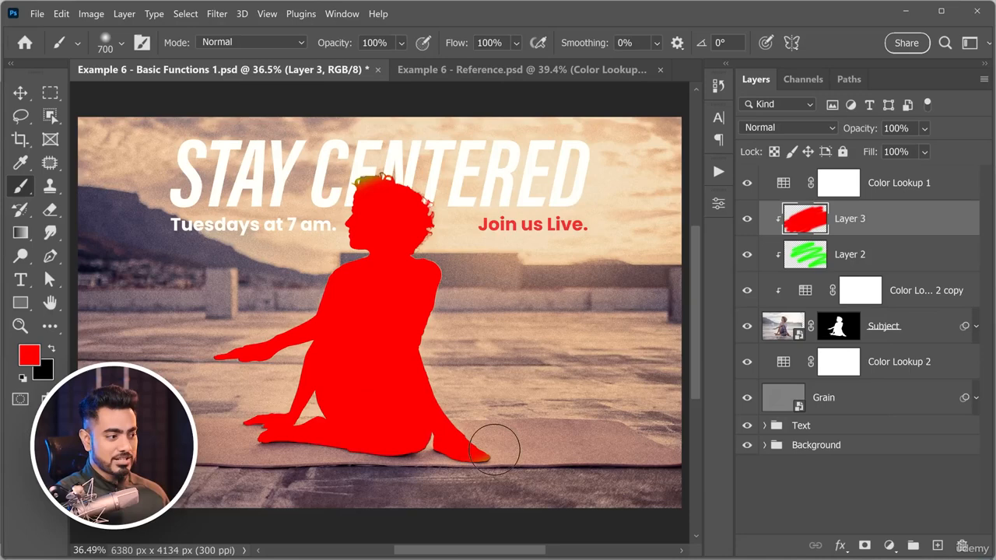
{"action": "left_click", "coordinate": [857, 234], "text": "alt"}
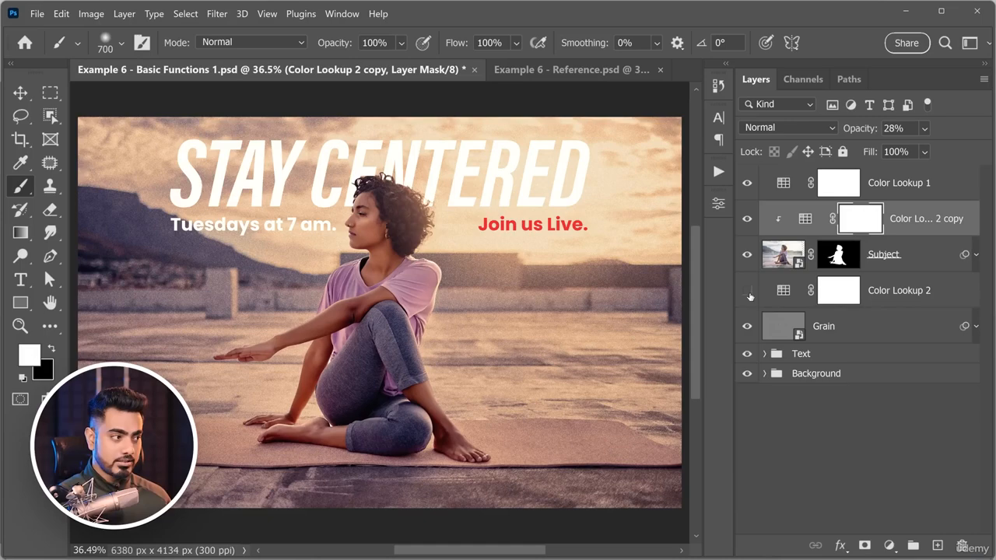
Compare the image with and without Color Lookup 2, and with and without its clipped copy, by toggling each layer's visibility.
{"action": "left_click", "coordinate": [748, 293]}
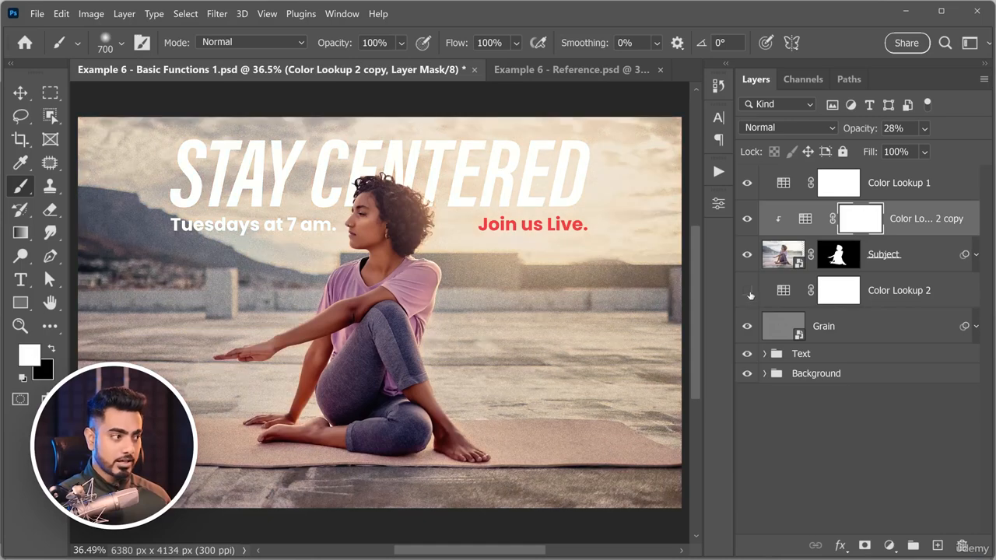
{"action": "left_click", "coordinate": [748, 294]}
{"action": "left_click", "coordinate": [748, 223]}
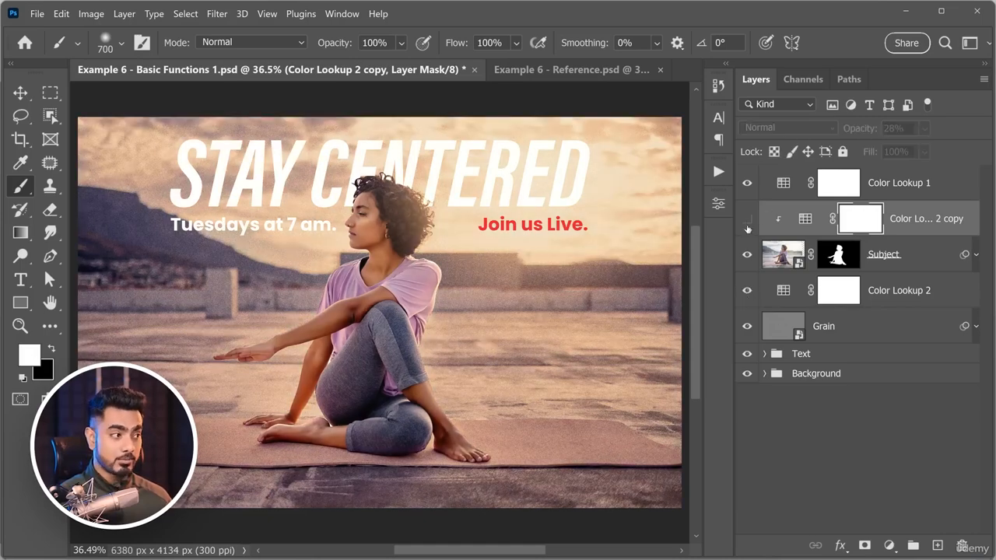
{"action": "left_click", "coordinate": [748, 224]}
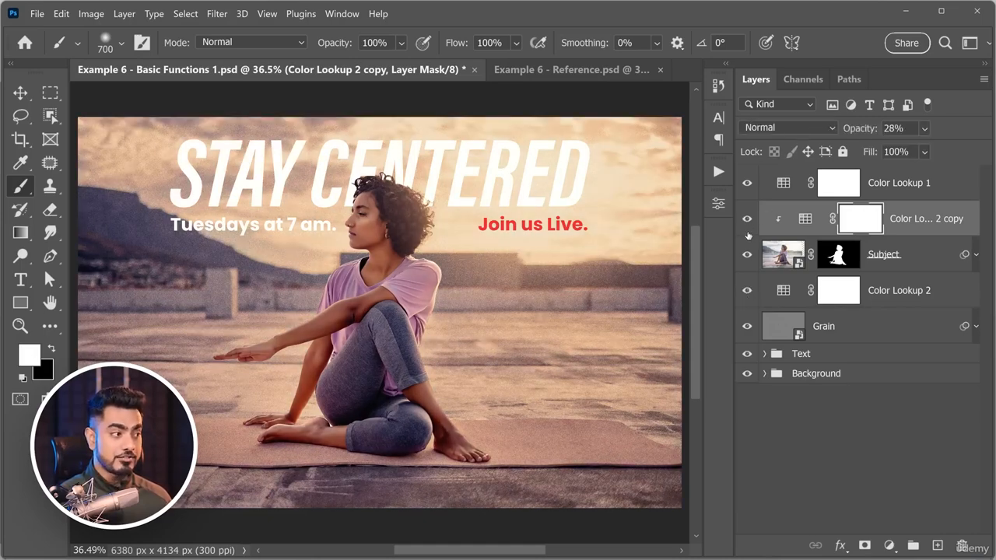
Try other LUTs such as filmstock_50.3dl and Candlelight.CUBE on the clipped Color Lookup 2 copy, and set it to Crisp_Warm.look.
{"action": "double_click", "coordinate": [807, 221]}
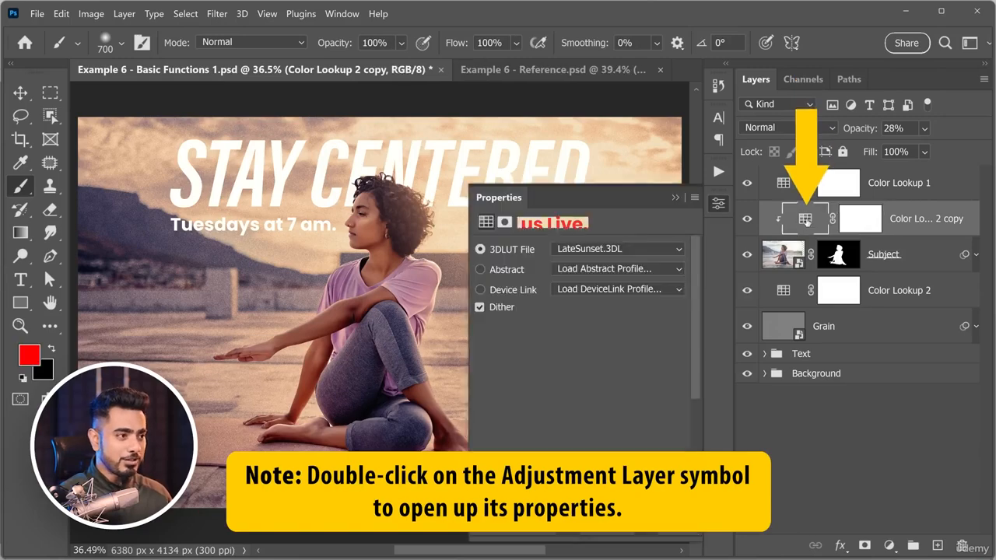
{"action": "left_click", "coordinate": [611, 250]}
{"action": "left_click", "coordinate": [611, 185]}
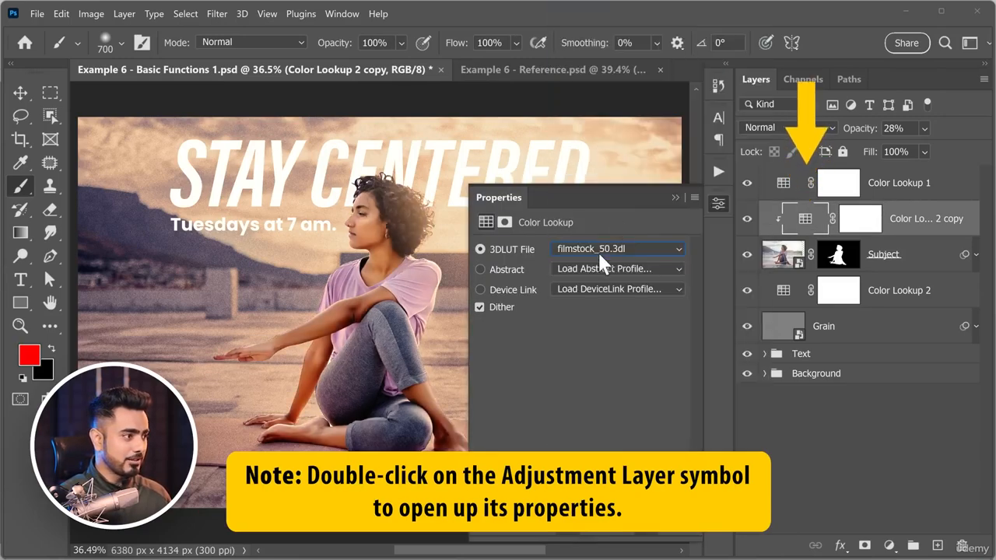
{"action": "left_click", "coordinate": [607, 249]}
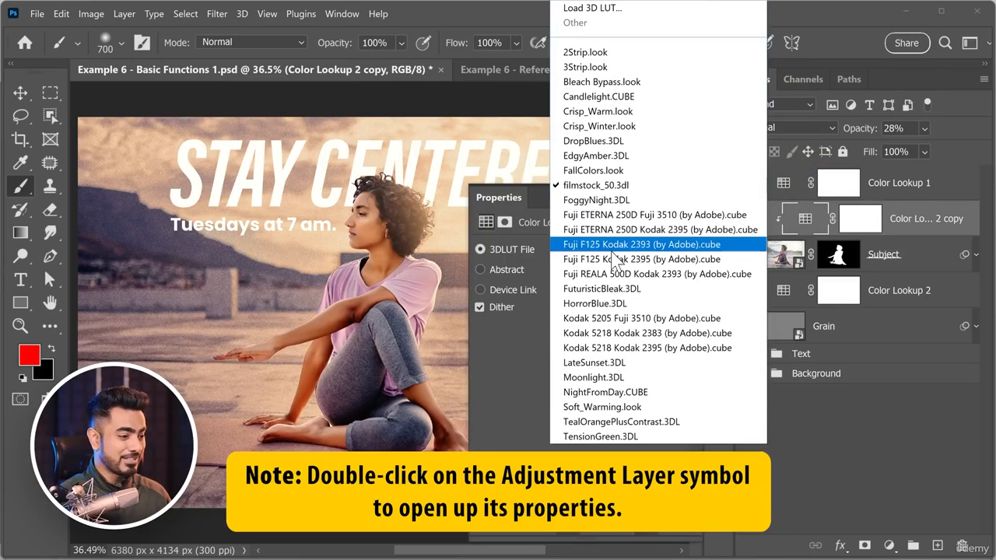
{"action": "left_click", "coordinate": [611, 411]}
{"action": "left_click", "coordinate": [604, 249]}
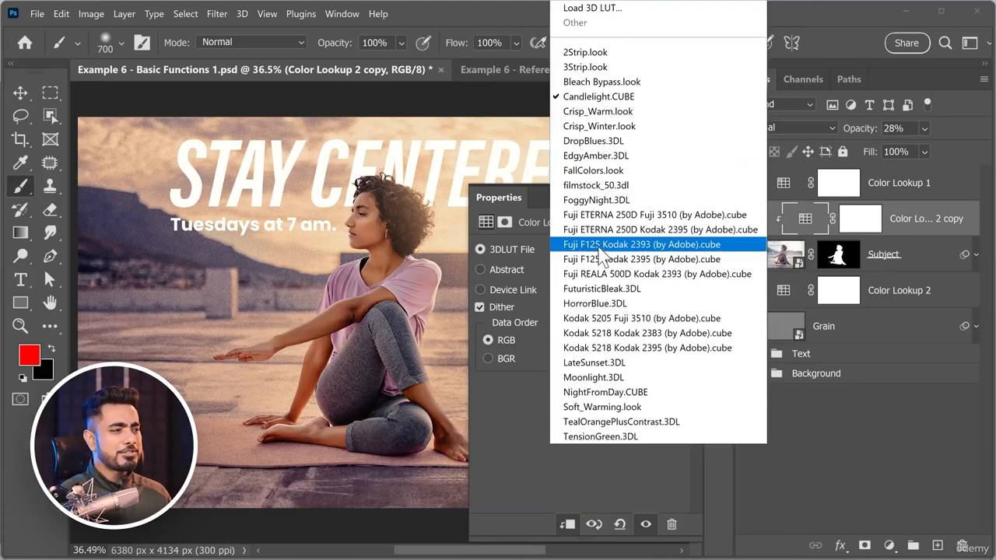
{"action": "left_click", "coordinate": [596, 118]}
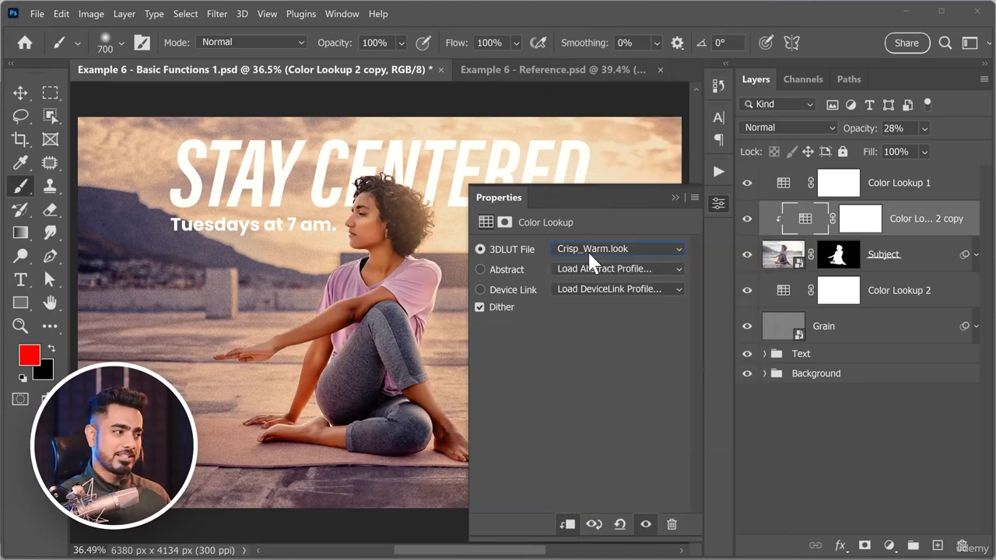
{"action": "left_click", "coordinate": [677, 196]}
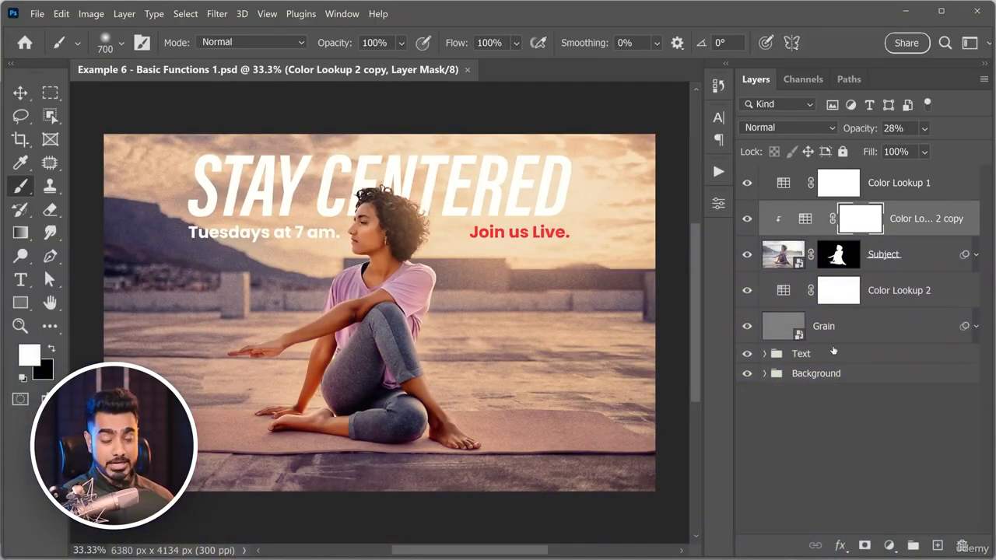
Try the layer list with no thumbnails and with small ones, and set the layer thumbnails to Large.
{"action": "right_click", "coordinate": [868, 418]}
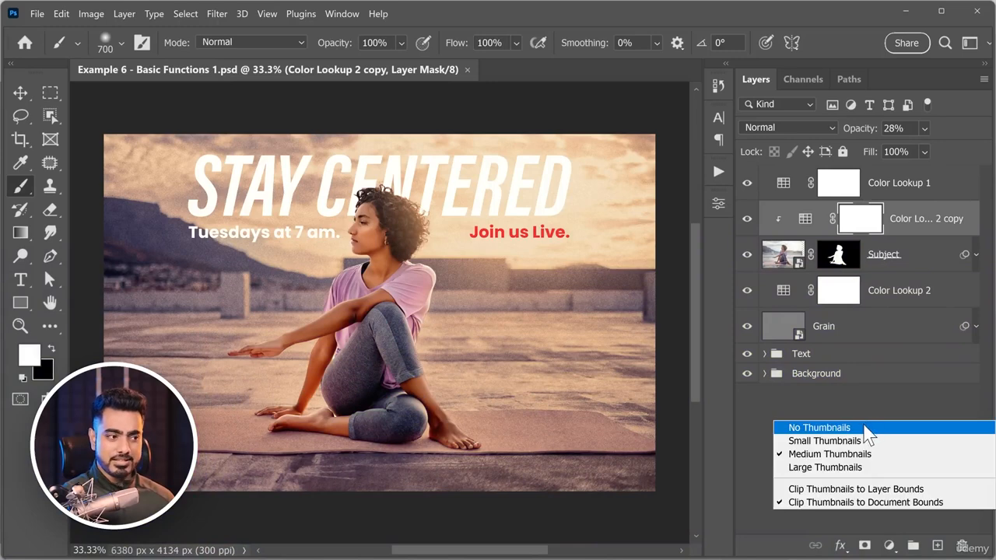
{"action": "left_click", "coordinate": [861, 431]}
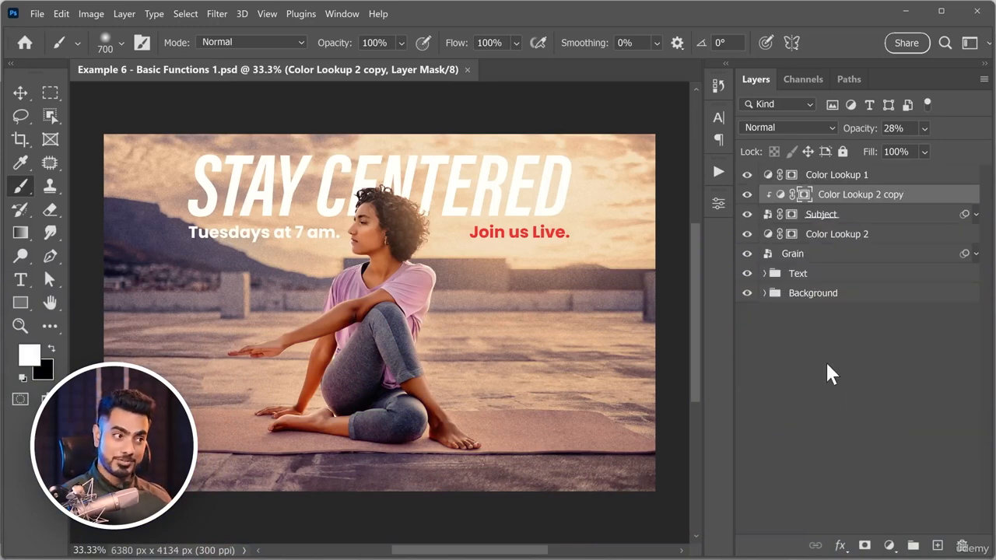
{"action": "right_click", "coordinate": [845, 376]}
{"action": "left_click", "coordinate": [849, 395]}
{"action": "right_click", "coordinate": [850, 392]}
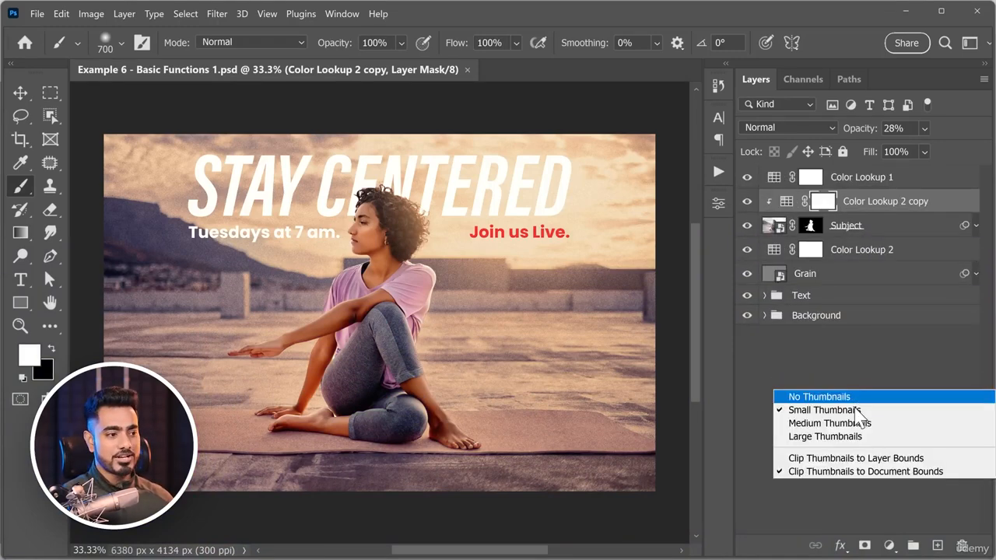
{"action": "left_click", "coordinate": [841, 438]}
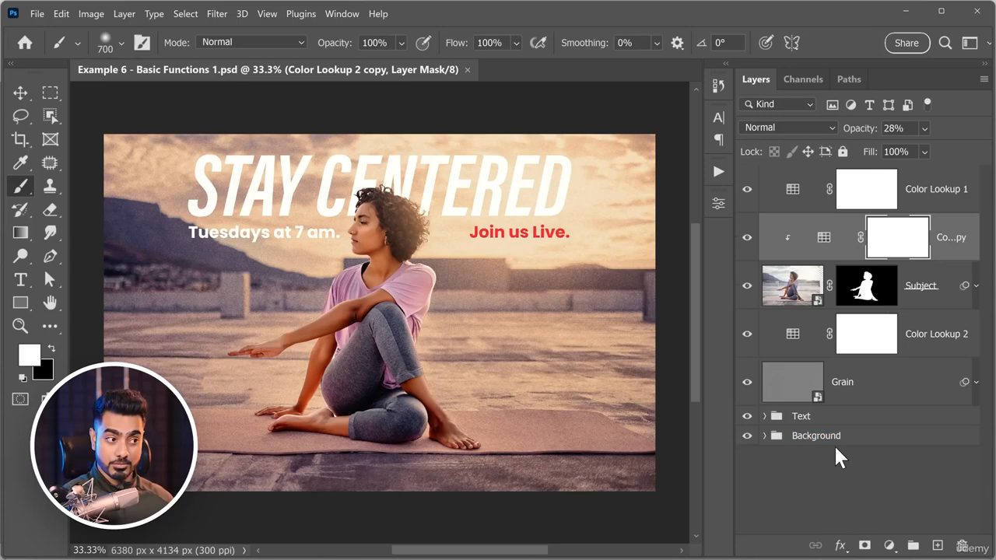
Expand the Background and Text groups and look through the full layer stack with its large thumbnails.
{"action": "left_click", "coordinate": [765, 436]}
{"action": "left_click", "coordinate": [765, 417]}
{"action": "left_click_drag", "start_coordinate": [989, 234], "coordinate": [987, 420]}
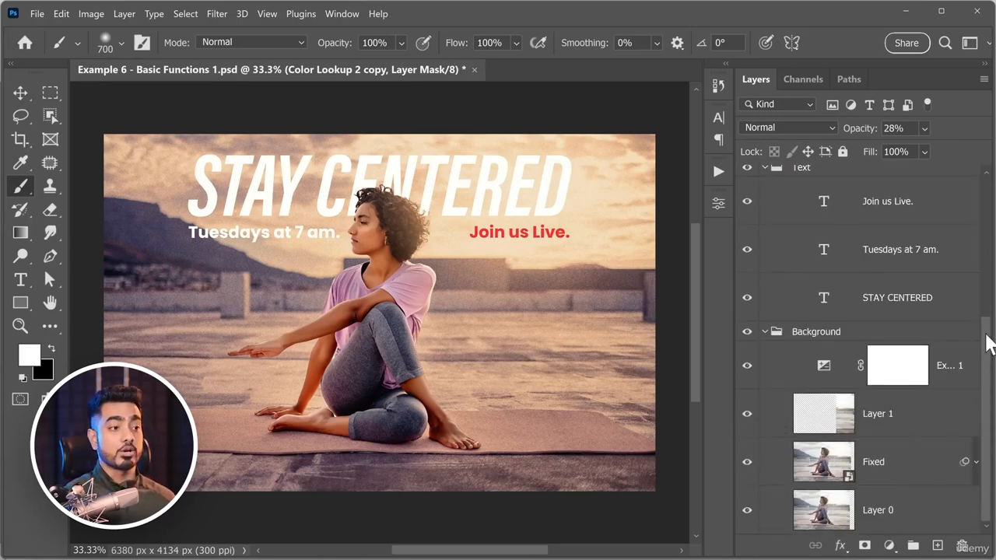
{"action": "left_click_drag", "start_coordinate": [988, 342], "coordinate": [988, 210]}
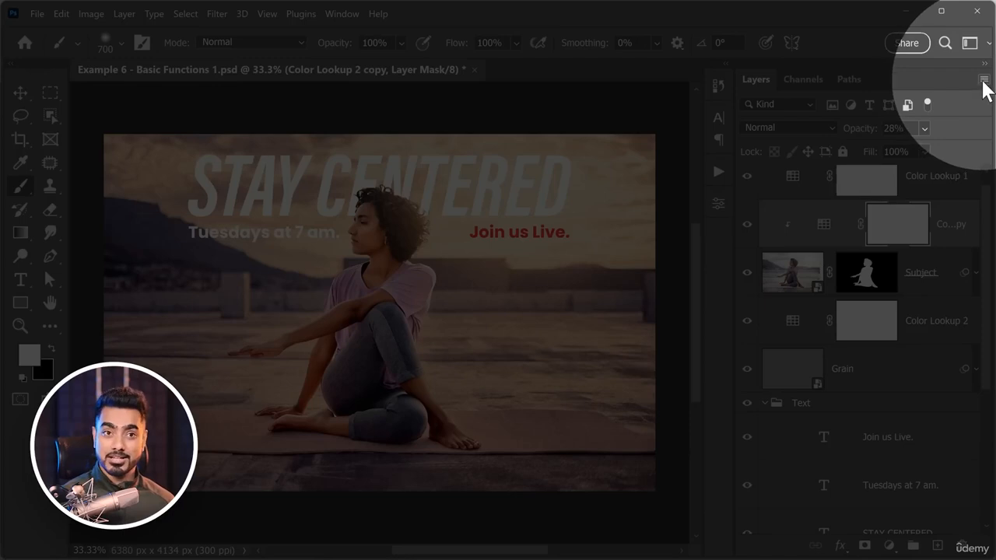
Set the layer thumbnails to the medium size and collapse the Text and Background groups.
{"action": "left_click", "coordinate": [982, 80]}
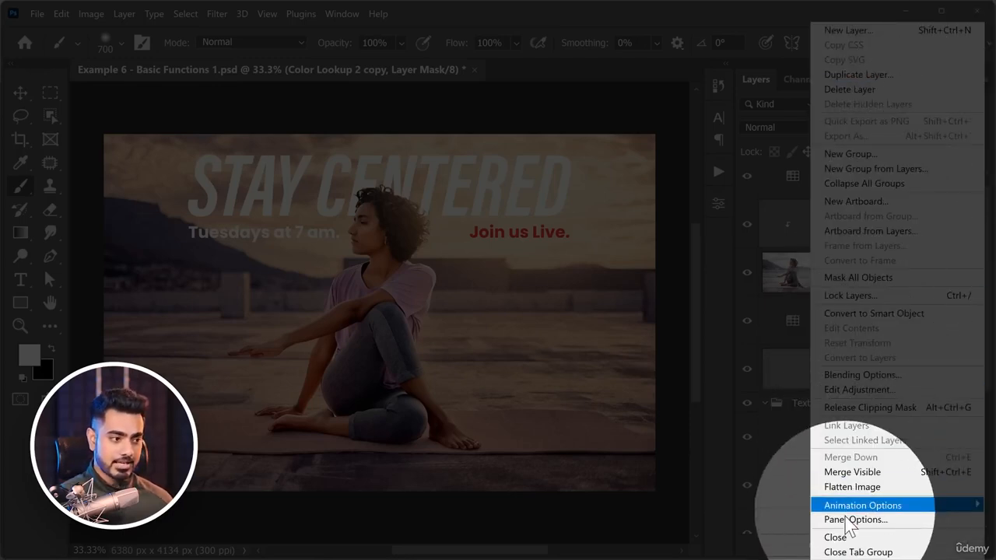
{"action": "left_click", "coordinate": [848, 519]}
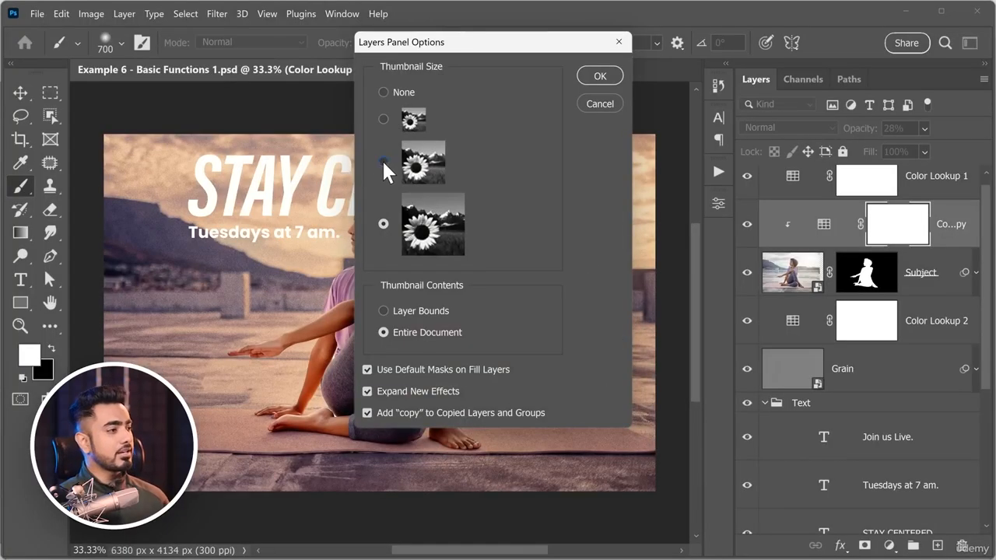
{"action": "left_click", "coordinate": [380, 121]}
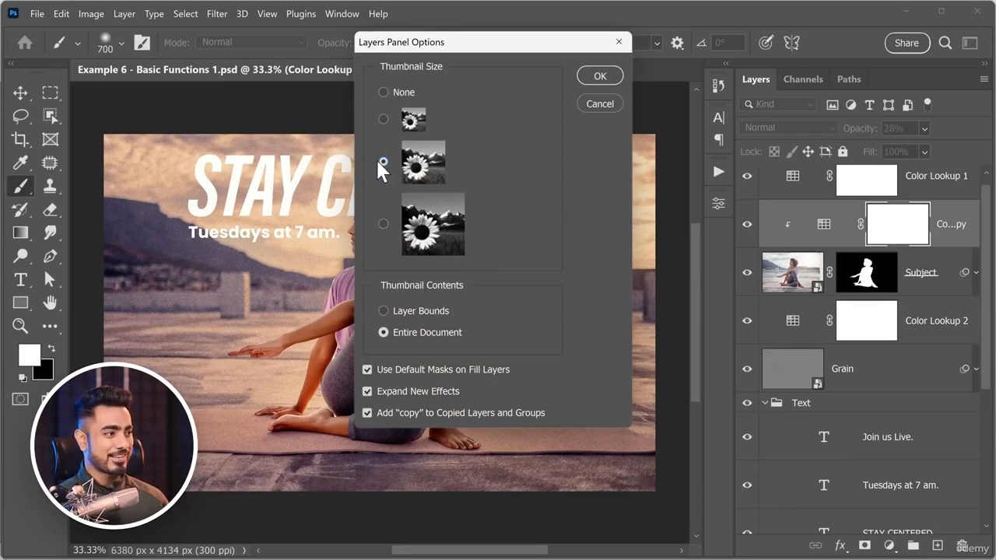
{"action": "left_click", "coordinate": [600, 76]}
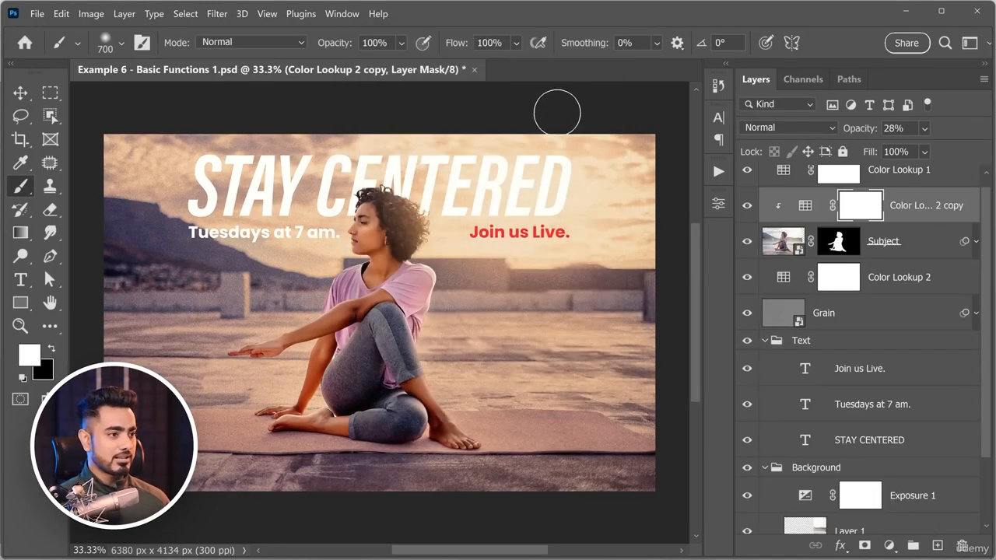
{"action": "left_click", "coordinate": [765, 354]}
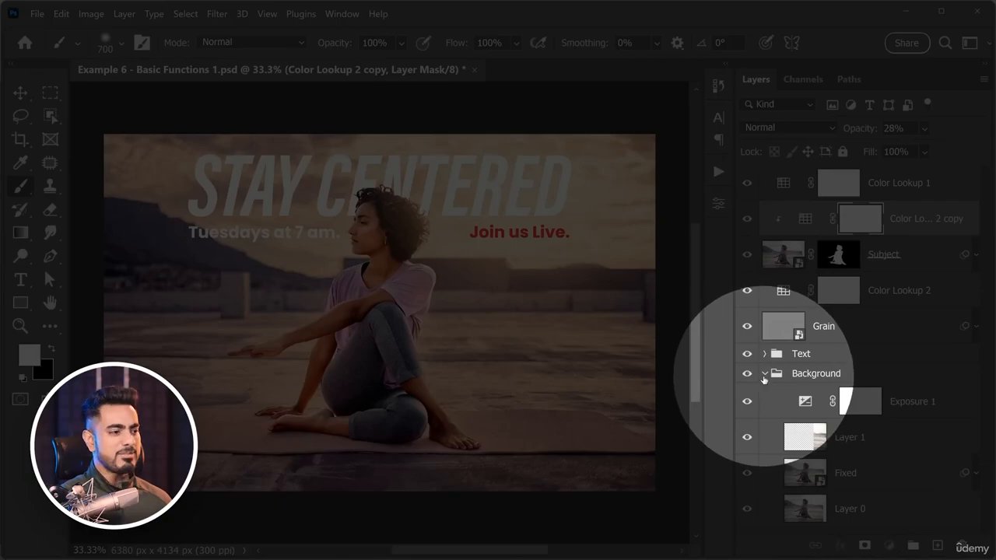
{"action": "left_click", "coordinate": [764, 374]}
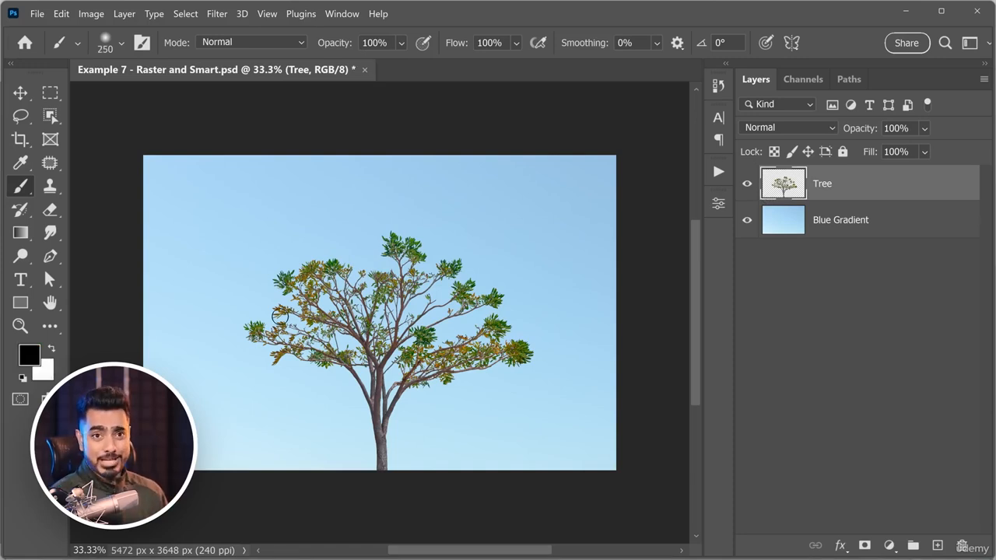
Inspect the Blue Gradient layer on its own by hiding the Tree layer, and show the Tree layer again.
{"action": "left_click", "coordinate": [746, 185]}
{"action": "left_click", "coordinate": [835, 226]}
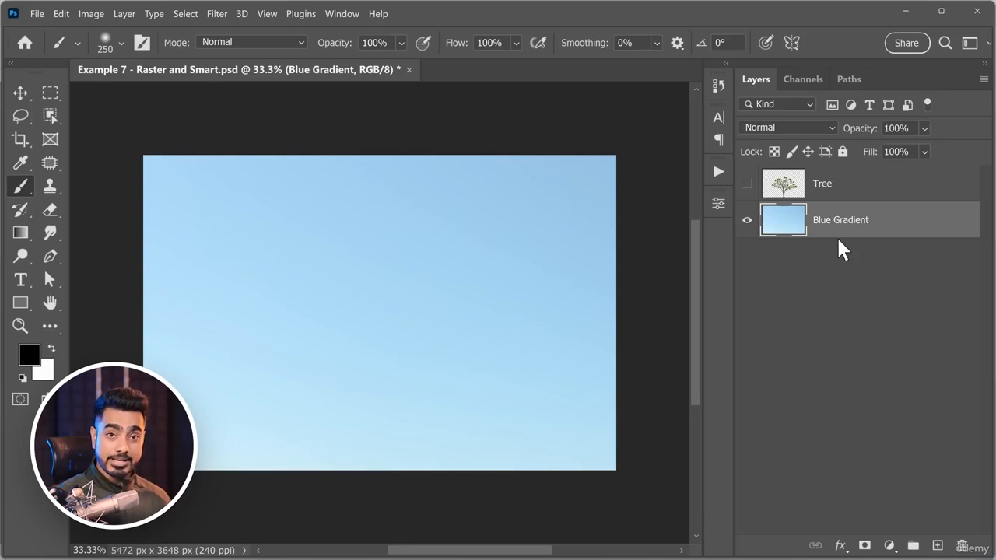
{"action": "left_click", "coordinate": [846, 186]}
{"action": "left_click", "coordinate": [747, 184]}
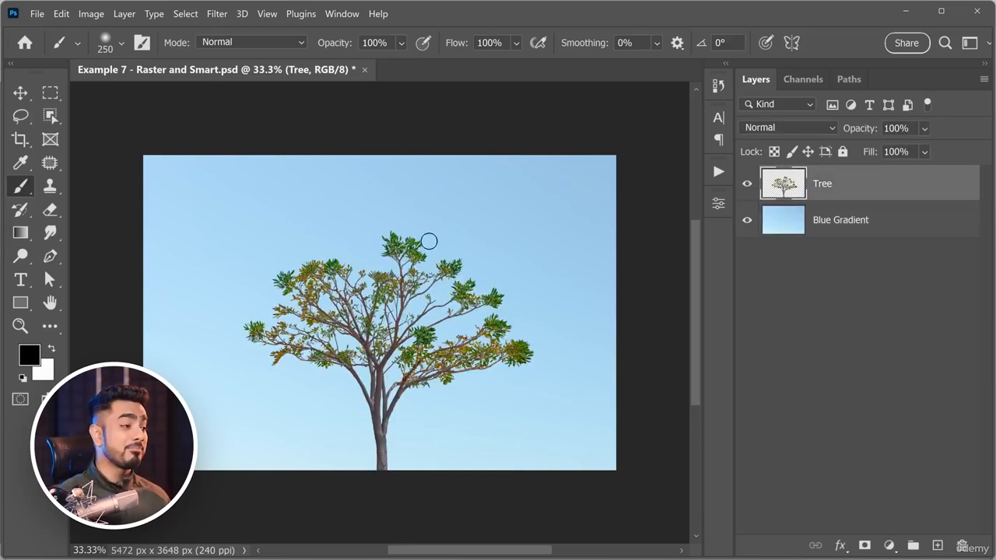
Choose the Eraser tool with a hard round brush at size 200 for the Tree layer.
{"action": "left_click", "coordinate": [50, 210]}
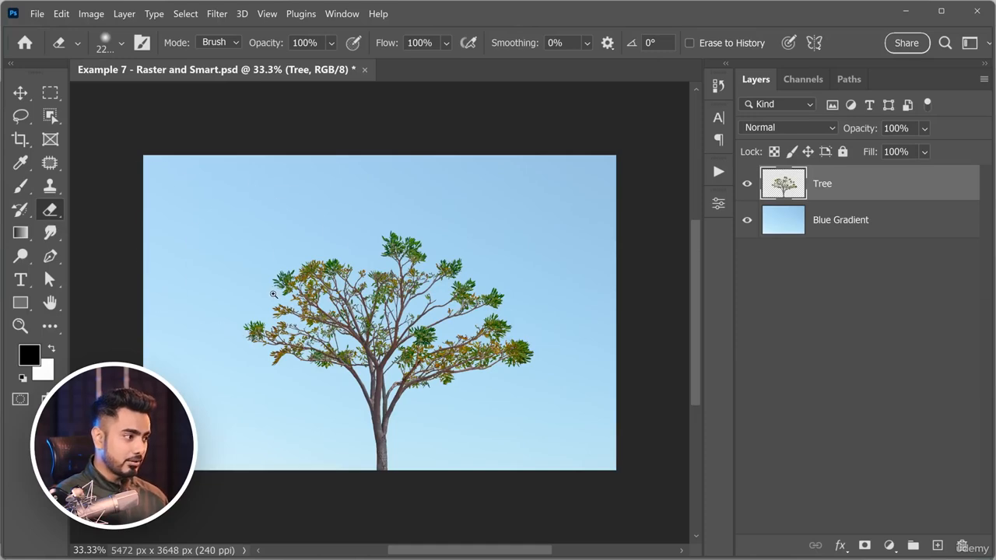
{"action": "scroll", "coordinate": [284, 248], "scroll_direction": "up", "scroll_amount": 5}
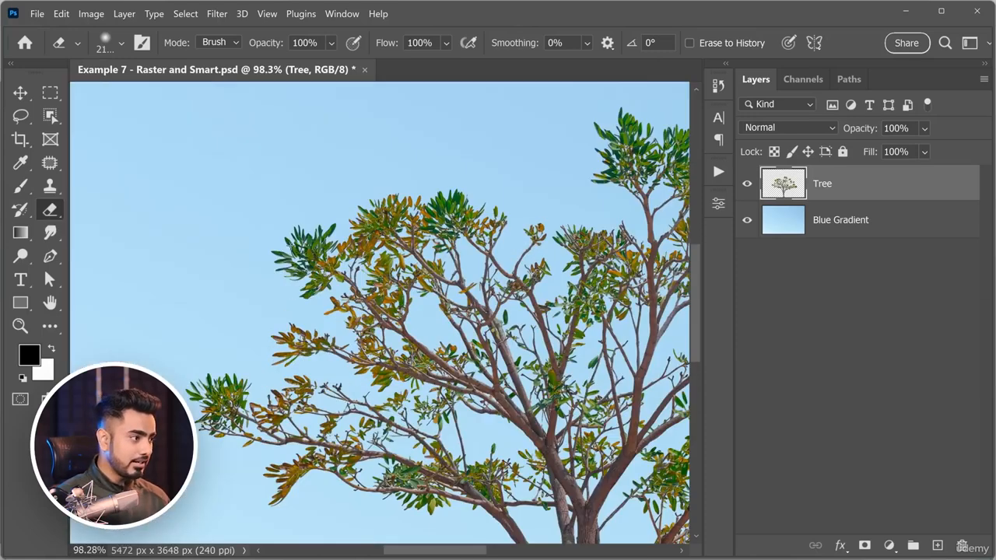
{"action": "left_click", "coordinate": [103, 43]}
{"action": "left_click", "coordinate": [276, 241]}
Try to erase leaves at the top of the raster Tree layer, inspect the pixels up close, and undo the erasing.
{"action": "mouse_move", "coordinate": [588, 120]}
{"action": "left_mouse_down"}
{"action": "mouse_move", "coordinate": [602, 126]}
{"action": "mouse_move", "coordinate": [588, 159]}
{"action": "left_mouse_up"}
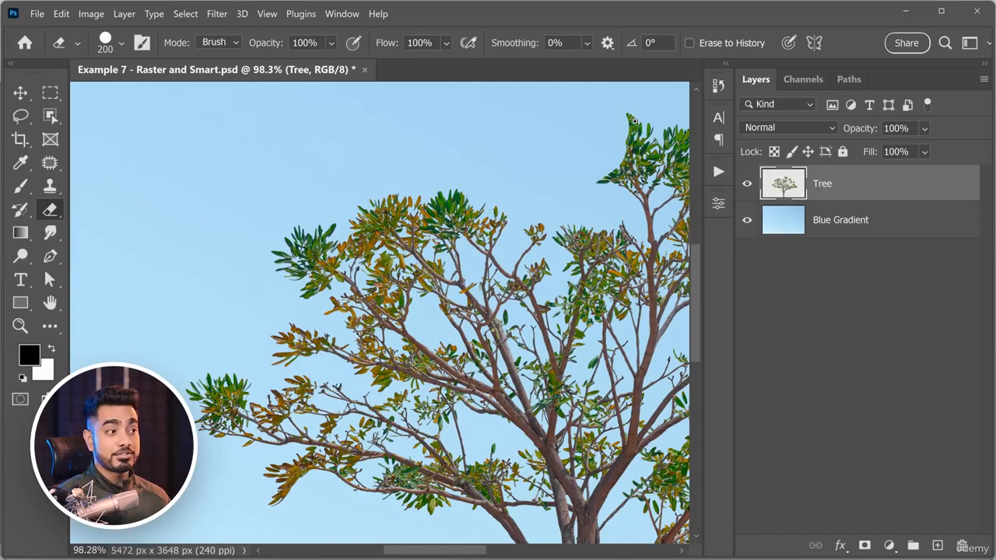
{"action": "left_click_drag", "start_coordinate": [635, 122], "coordinate": [664, 119]}
{"action": "left_click_drag", "start_coordinate": [620, 158], "coordinate": [516, 218]}
{"action": "left_click_drag", "start_coordinate": [506, 171], "coordinate": [565, 154]}
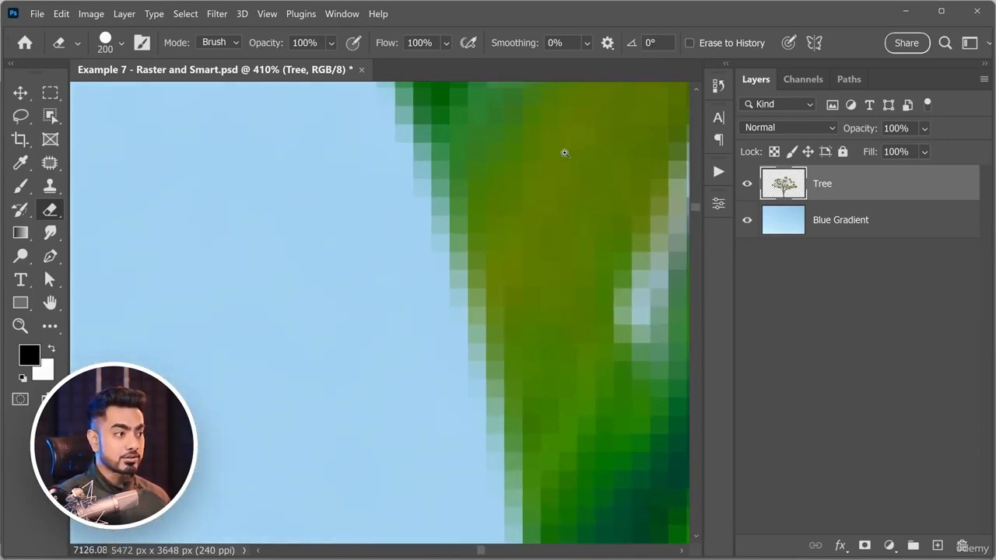
{"action": "key", "text": "ctrl+z"}
{"action": "mouse_move", "coordinate": [540, 212]}
{"action": "left_mouse_down"}
{"action": "mouse_move", "coordinate": [489, 227]}
{"action": "mouse_move", "coordinate": [494, 248]}
{"action": "mouse_move", "coordinate": [477, 251]}
{"action": "mouse_move", "coordinate": [538, 238]}
{"action": "mouse_move", "coordinate": [516, 249]}
{"action": "left_mouse_up"}
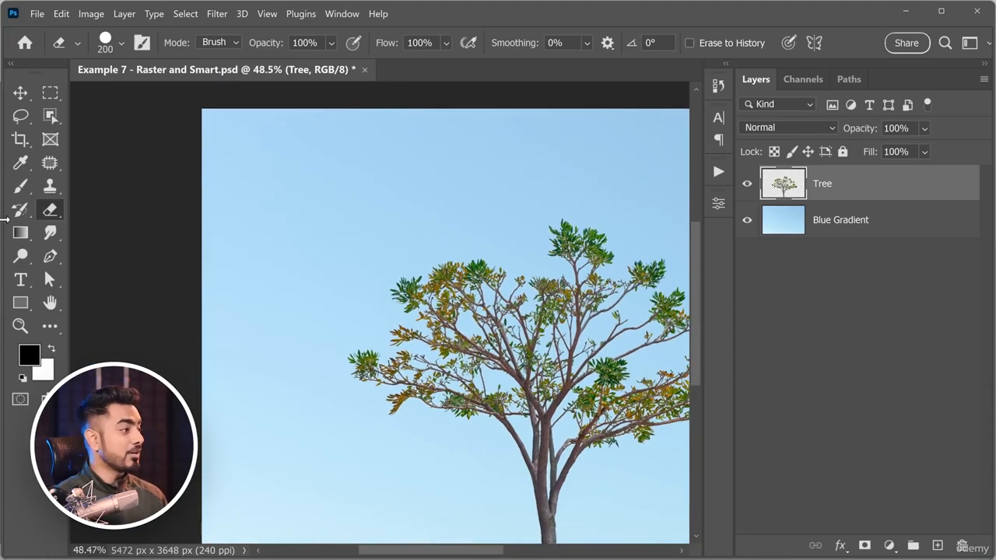
Try to paint a black stroke across the raster Tree layer with the Brush tool, and undo it.
{"action": "left_click", "coordinate": [20, 187]}
{"action": "scroll", "coordinate": [350, 200], "scroll_direction": "up", "scroll_amount": 3}
{"action": "mouse_move", "coordinate": [187, 226]}
{"action": "left_mouse_down"}
{"action": "mouse_move", "coordinate": [358, 180]}
{"action": "mouse_move", "coordinate": [373, 299]}
{"action": "mouse_move", "coordinate": [620, 283]}
{"action": "left_mouse_up"}
{"action": "key", "text": "ctrl+z"}
Try to smudge the green leaves on the tree's left side with the Smudge Tool at 50% strength, and undo it.
{"action": "scroll", "coordinate": [463, 370], "scroll_direction": "up", "scroll_amount": 1}
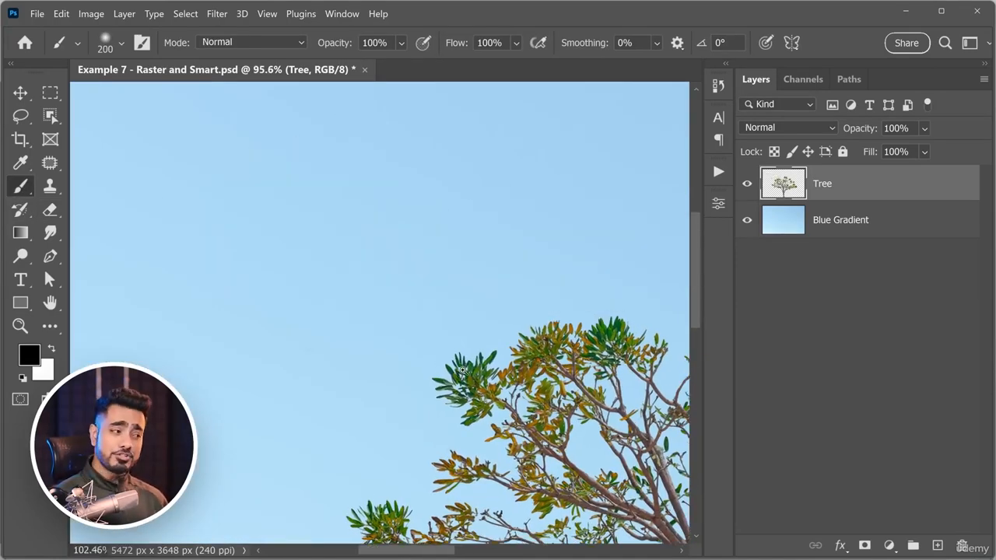
{"action": "scroll", "coordinate": [463, 370], "scroll_direction": "up", "scroll_amount": 5}
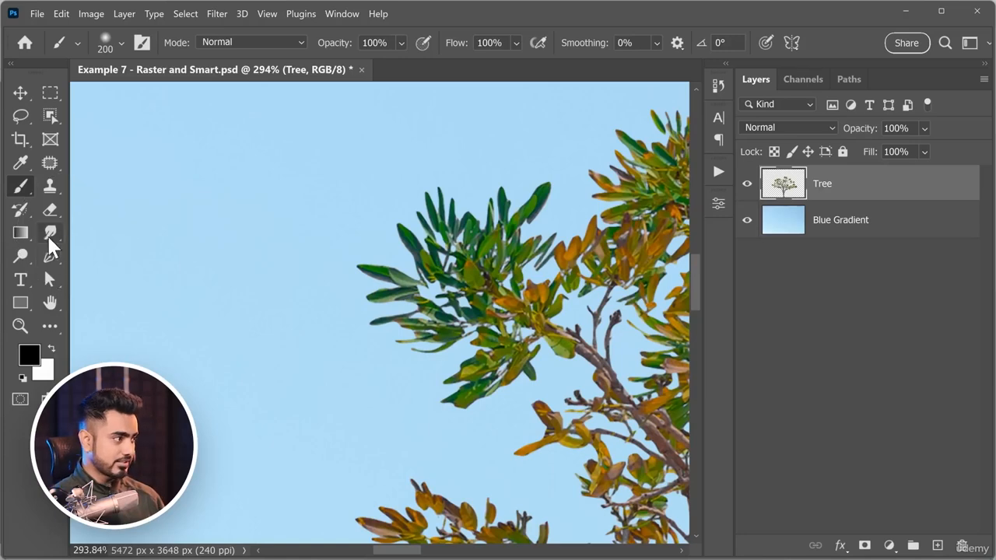
{"action": "left_click", "coordinate": [49, 237]}
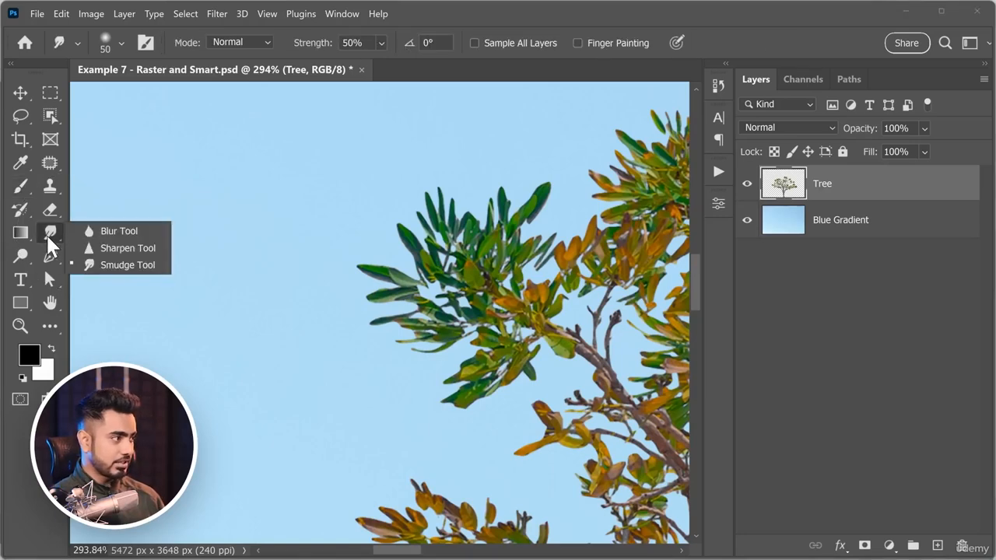
{"action": "left_click", "coordinate": [99, 266]}
{"action": "mouse_move", "coordinate": [404, 235]}
{"action": "left_mouse_down"}
{"action": "mouse_move", "coordinate": [435, 224]}
{"action": "mouse_move", "coordinate": [395, 249]}
{"action": "mouse_move", "coordinate": [487, 230]}
{"action": "mouse_move", "coordinate": [419, 264]}
{"action": "mouse_move", "coordinate": [506, 247]}
{"action": "left_mouse_up"}
{"action": "key", "text": "ctrl+z"}
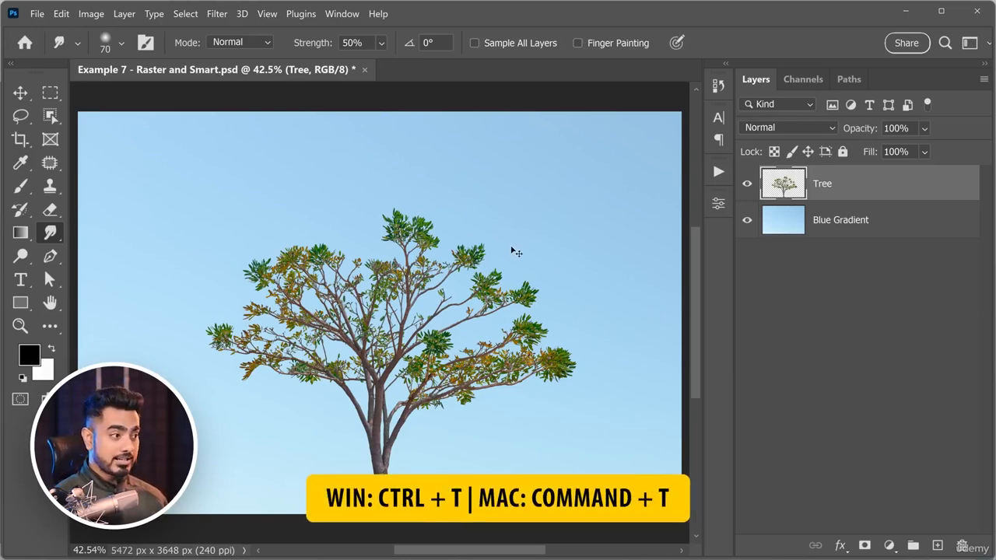
Shrink the raster Tree layer to a tiny size with Free Transform.
{"action": "key", "text": "ctrl+t"}
{"action": "left_click_drag", "start_coordinate": [575, 208], "coordinate": [405, 362]}
{"action": "key", "text": "Return"}
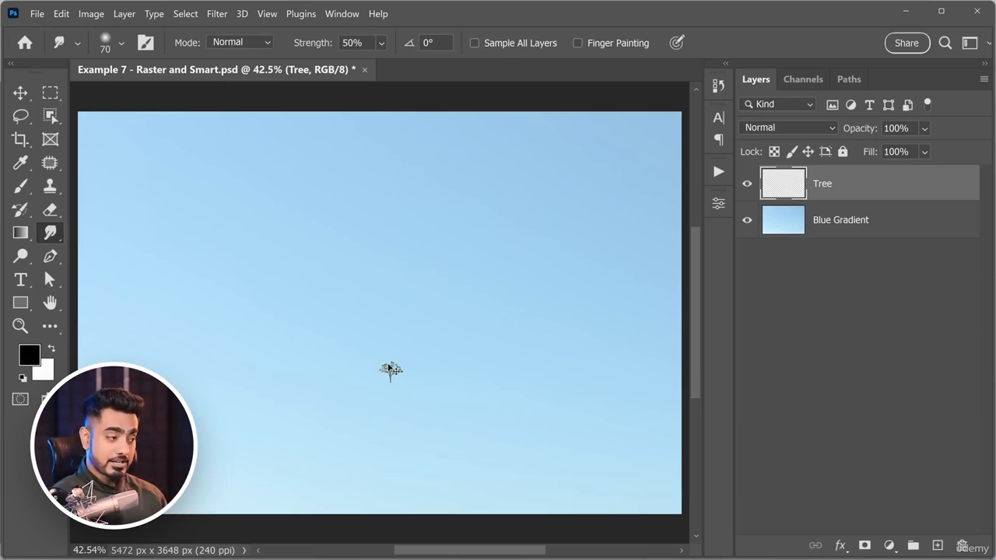
Enlarge the shrunken raster Tree layer back to about its original size and inspect its leaves and branches up close.
{"action": "key", "text": "ctrl+t"}
{"action": "left_click_drag", "start_coordinate": [402, 361], "coordinate": [569, 181]}
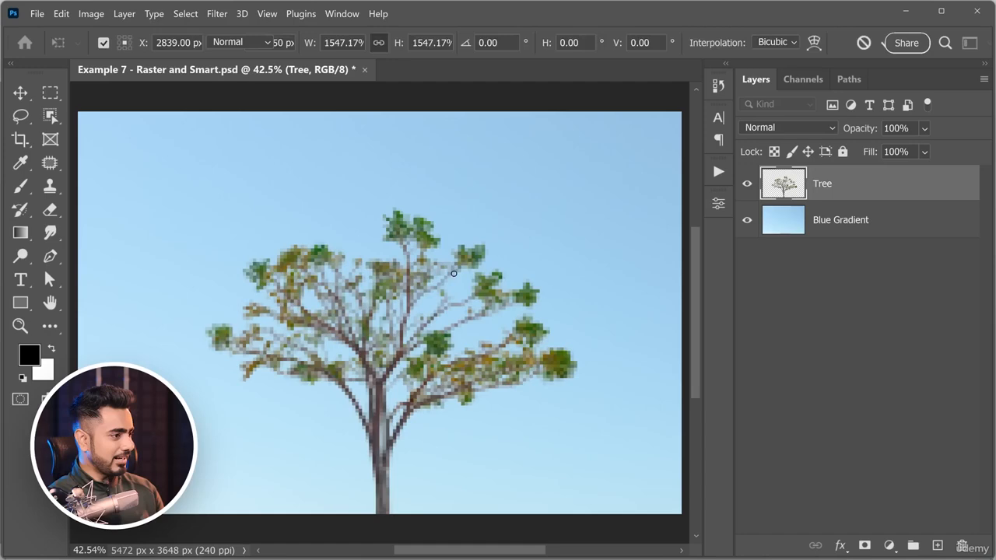
{"action": "left_click", "coordinate": [50, 232]}
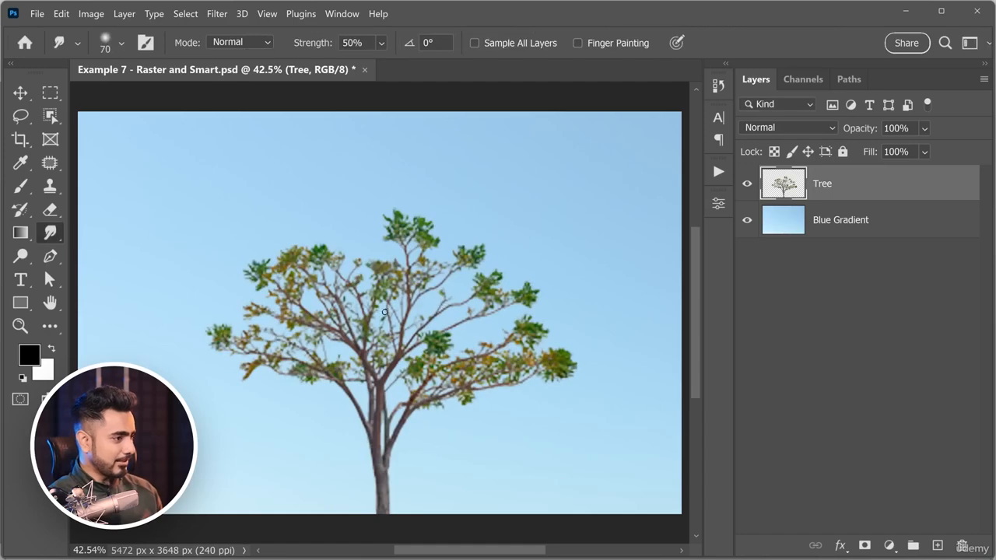
{"action": "scroll", "coordinate": [319, 266], "scroll_direction": "up", "scroll_amount": 5}
{"action": "scroll", "coordinate": [319, 267], "scroll_direction": "down", "scroll_amount": 3}
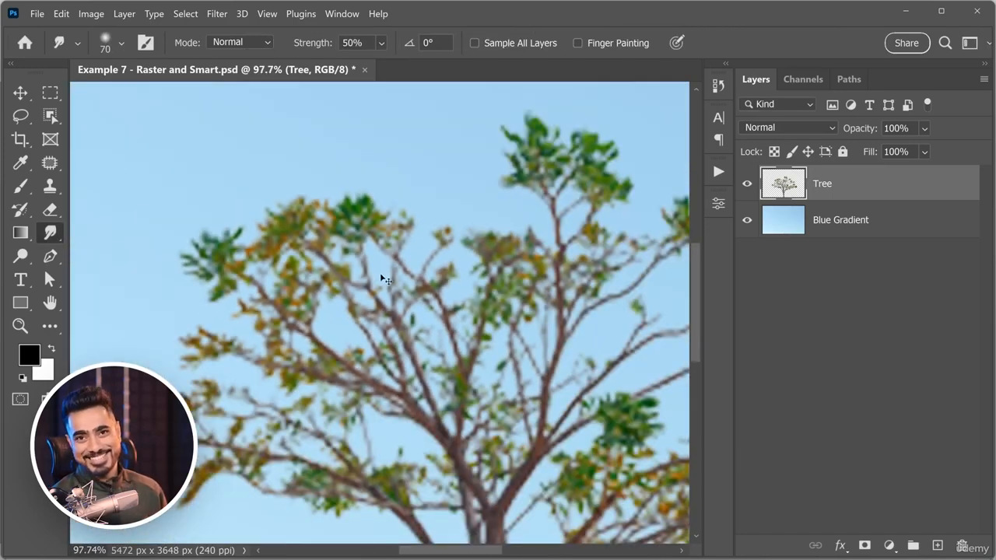
Undo both resizings of the raster Tree layer.
{"action": "key", "text": "ctrl+z"}
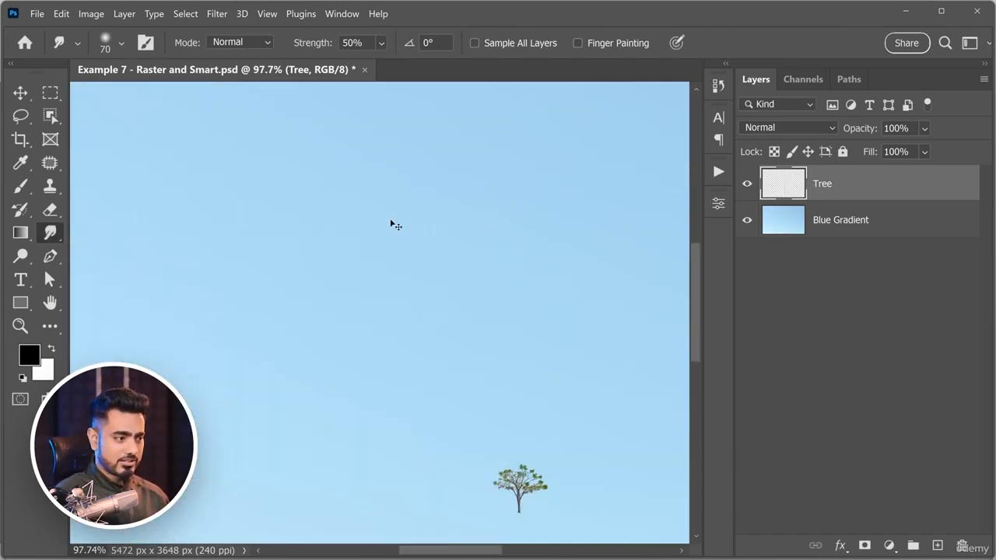
{"action": "key", "text": "ctrl+shift+z"}
{"action": "scroll", "coordinate": [390, 224], "scroll_direction": "down", "scroll_amount": 2}
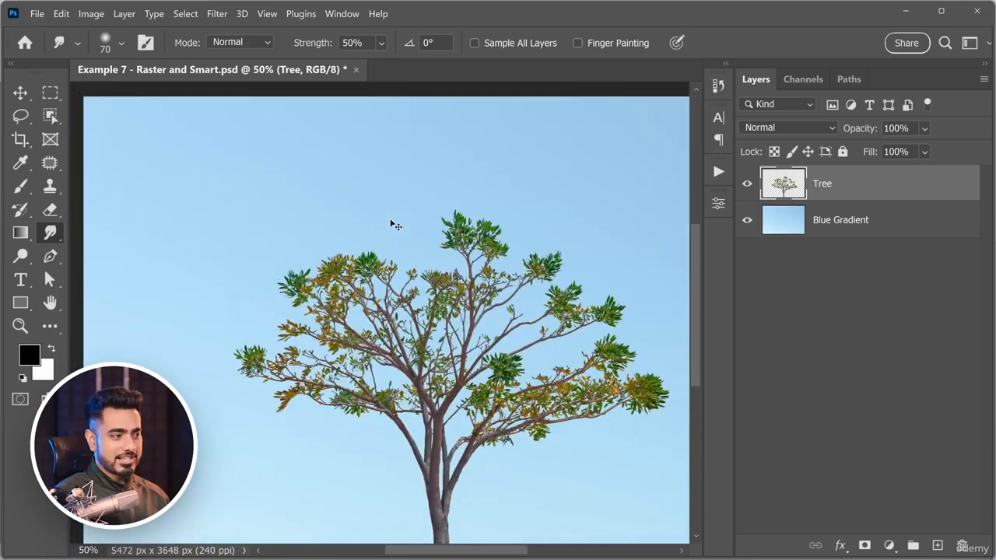
{"action": "scroll", "coordinate": [391, 224], "scroll_direction": "down", "scroll_amount": 1}
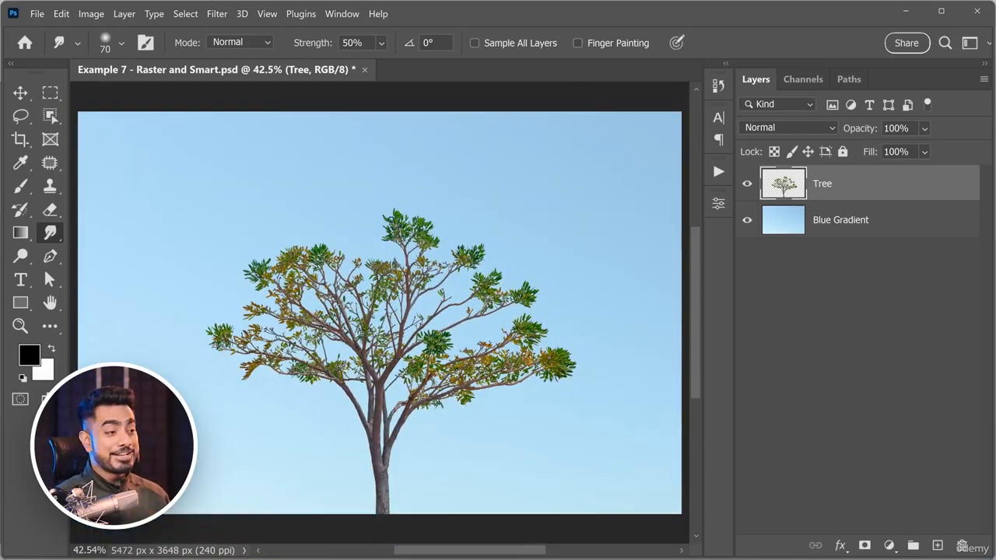
Convert the Tree layer to a Smart Object and scale it slightly larger with Free Transform.
{"action": "right_click", "coordinate": [853, 188]}
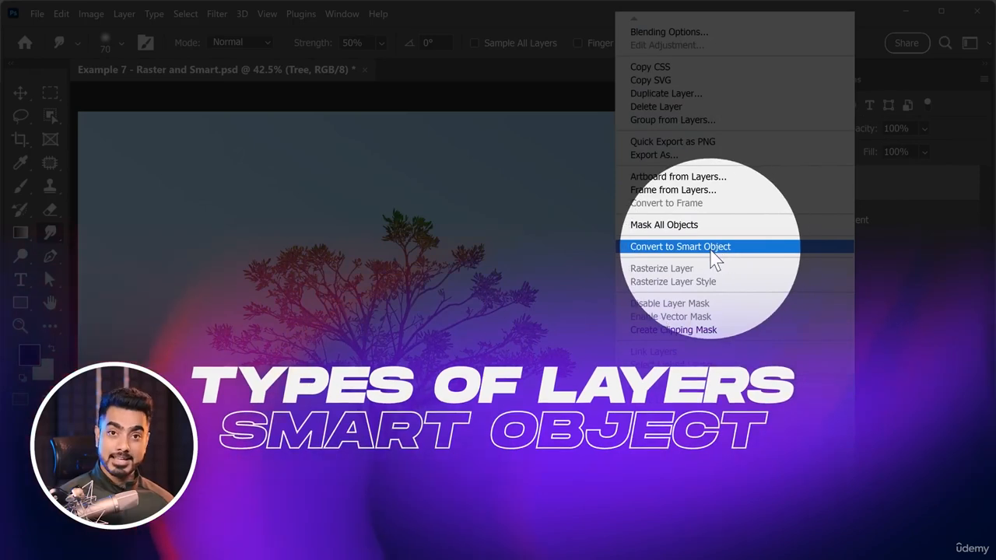
{"action": "left_click", "coordinate": [711, 251]}
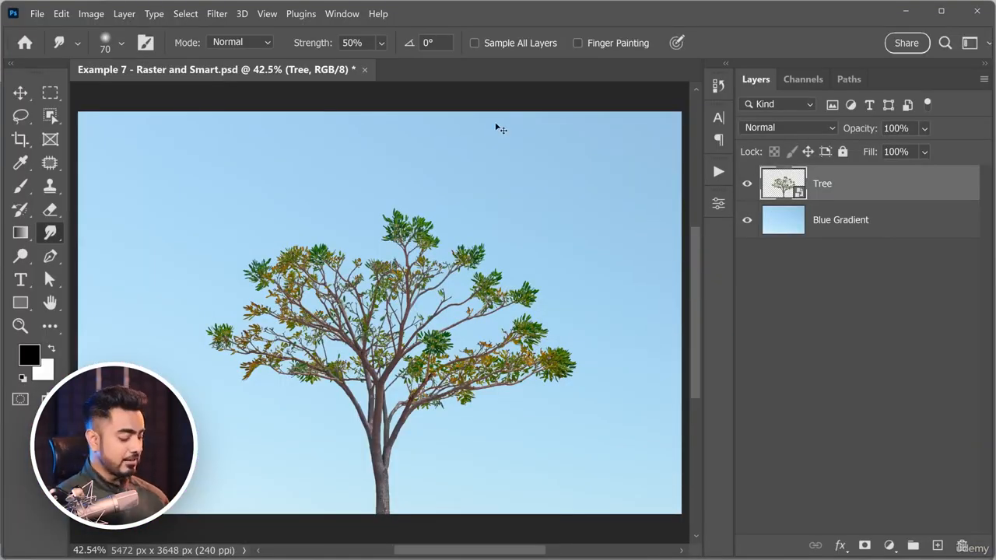
{"action": "key", "text": "ctrl+t"}
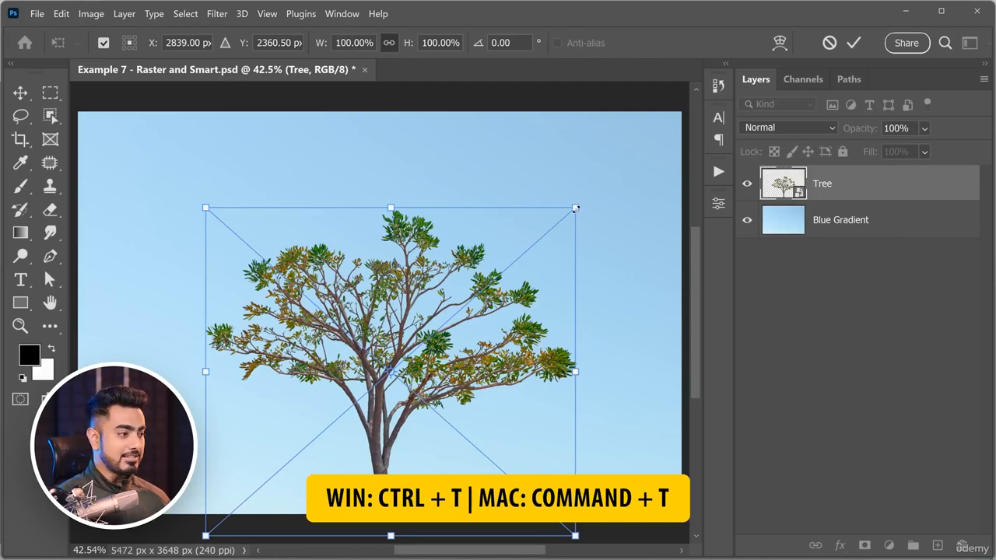
{"action": "mouse_move", "coordinate": [575, 209]}
{"action": "left_mouse_down"}
{"action": "mouse_move", "coordinate": [420, 378]}
{"action": "mouse_move", "coordinate": [420, 396]}
{"action": "mouse_move", "coordinate": [432, 327]}
{"action": "mouse_move", "coordinate": [583, 193]}
{"action": "mouse_move", "coordinate": [573, 203]}
{"action": "left_mouse_up"}
{"action": "key", "text": "Return"}
{"action": "key", "text": "ctrl+t"}
{"action": "key", "text": "Return"}
{"action": "scroll", "coordinate": [416, 282], "scroll_direction": "up", "scroll_amount": 4}
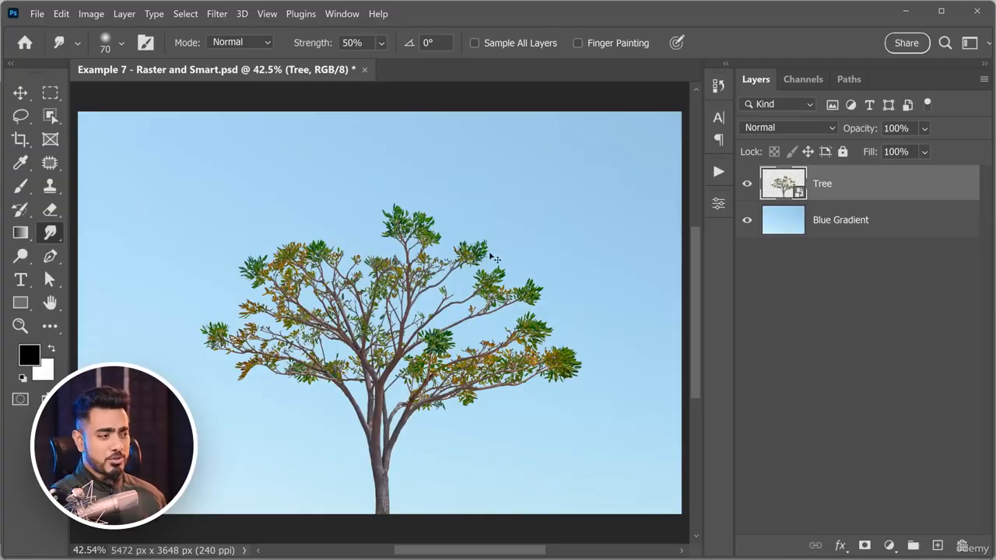
Scale the Tree Smart Object down slightly, to a bit smaller than its original size.
{"action": "key", "text": "ctrl+t"}
{"action": "mouse_move", "coordinate": [579, 202]}
{"action": "left_mouse_down"}
{"action": "mouse_move", "coordinate": [425, 342]}
{"action": "mouse_move", "coordinate": [555, 222]}
{"action": "left_mouse_up"}
{"action": "key", "text": "Return"}
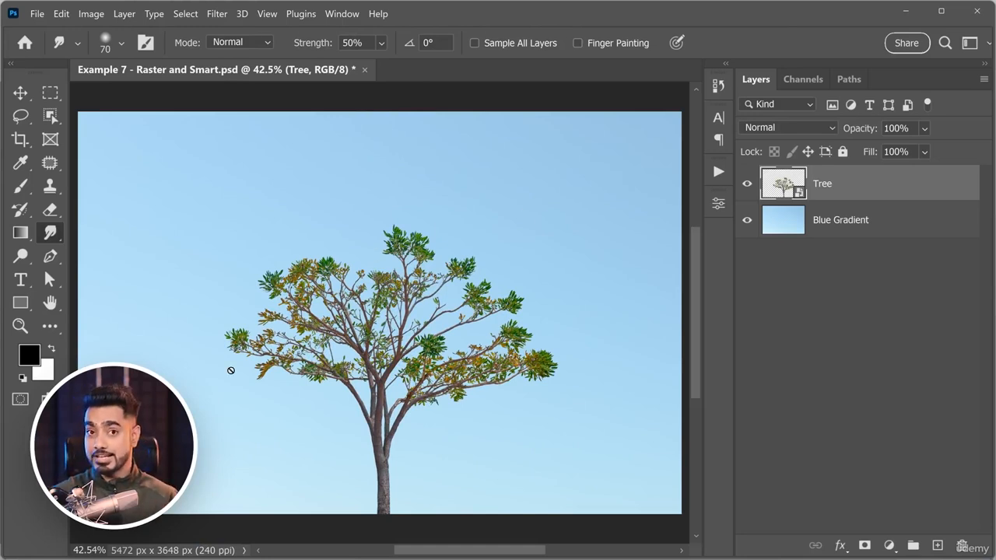
Open the Tree Smart Object's contents and erase the upper-right leaf clusters and branches with the hard round eraser at size 200.
{"action": "double_click", "coordinate": [783, 187]}
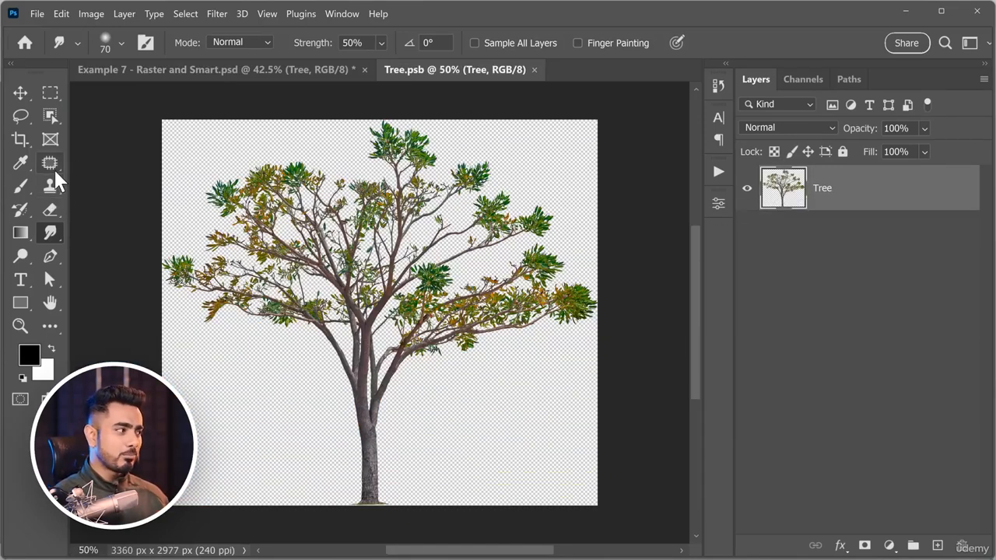
{"action": "left_click", "coordinate": [51, 210]}
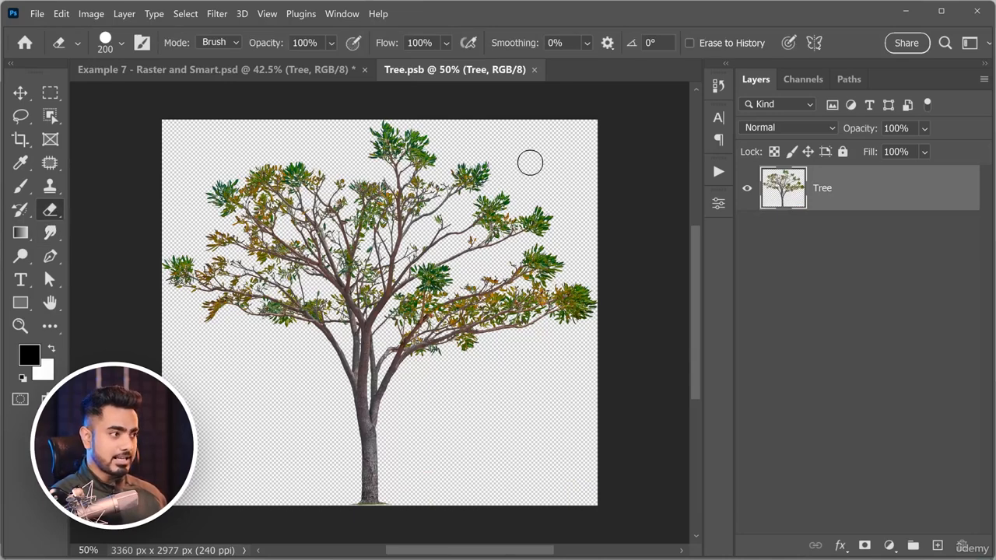
{"action": "mouse_move", "coordinate": [493, 196]}
{"action": "left_mouse_down"}
{"action": "mouse_move", "coordinate": [475, 210]}
{"action": "mouse_move", "coordinate": [530, 227]}
{"action": "left_mouse_up"}
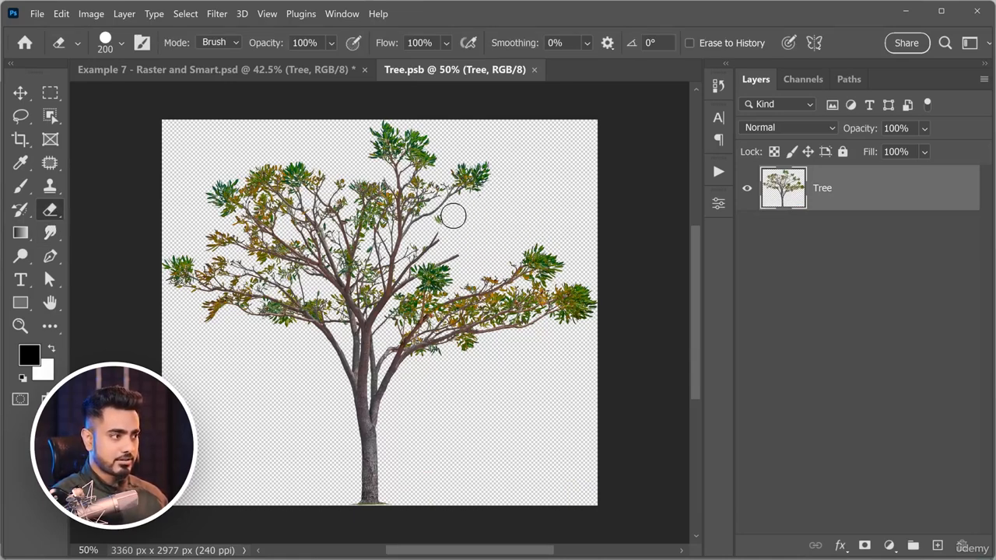
{"action": "mouse_move", "coordinate": [447, 205]}
{"action": "left_mouse_down"}
{"action": "mouse_move", "coordinate": [479, 177]}
{"action": "mouse_move", "coordinate": [475, 157]}
{"action": "mouse_move", "coordinate": [458, 178]}
{"action": "mouse_move", "coordinate": [463, 189]}
{"action": "mouse_move", "coordinate": [493, 182]}
{"action": "mouse_move", "coordinate": [486, 205]}
{"action": "left_mouse_up"}
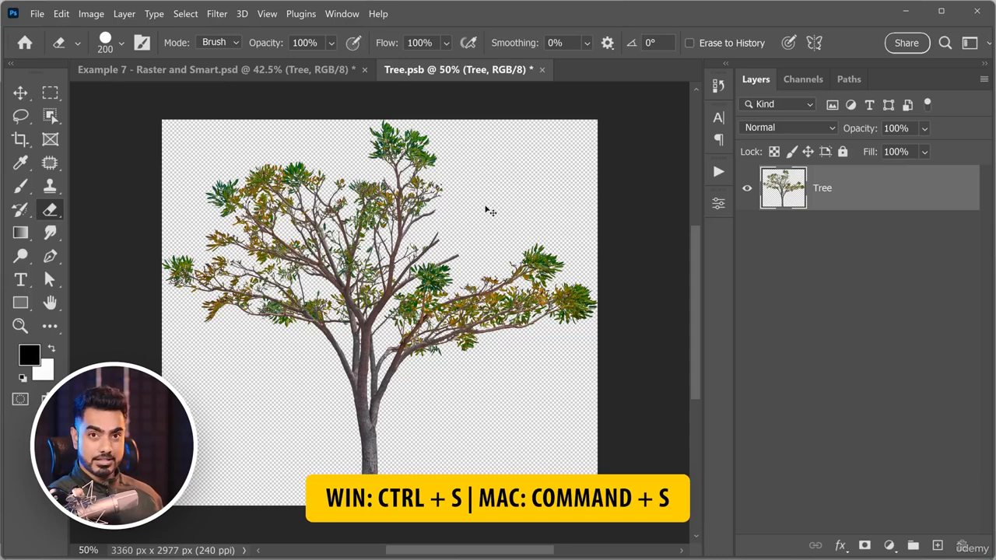
Save and close Tree.psb to update the Tree Smart Object in Example 7 - Raster and Smart.psd.
{"action": "key", "text": "ctrl+s"}
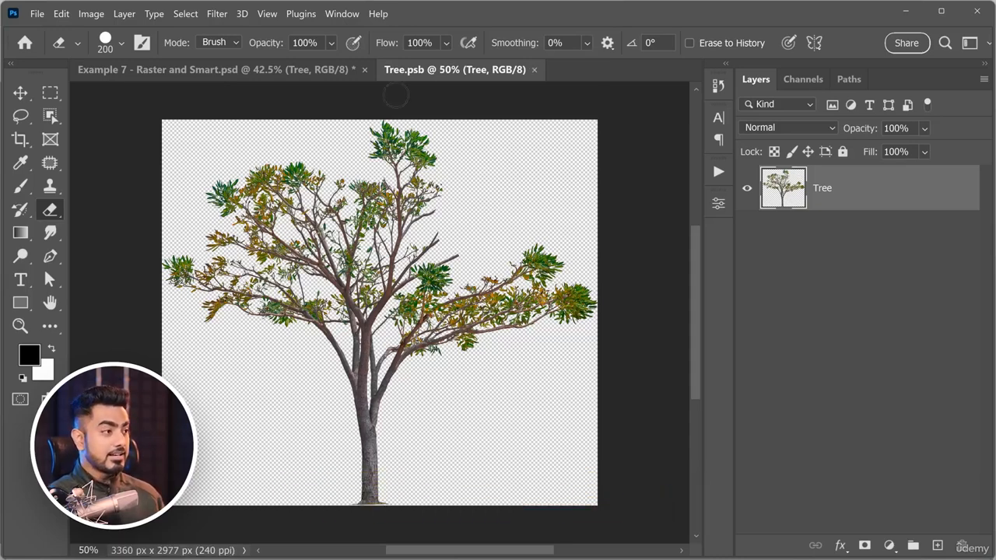
{"action": "left_click", "coordinate": [534, 69]}
{"action": "left_click_drag", "start_coordinate": [472, 334], "coordinate": [432, 322]}
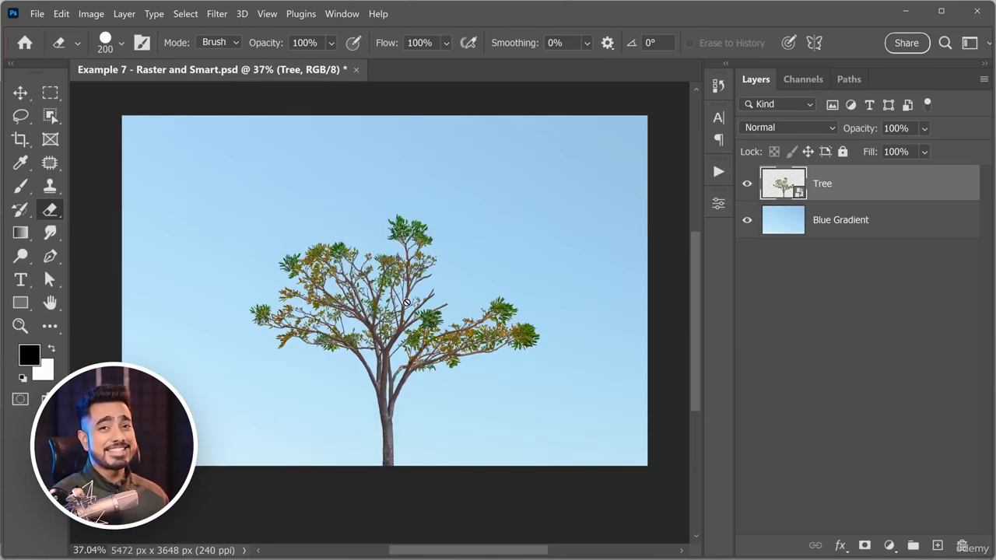
Try to erase a branch directly on the Tree Smart Object, declining to rasterize it.
{"action": "scroll", "coordinate": [381, 275], "scroll_direction": "up", "scroll_amount": 10}
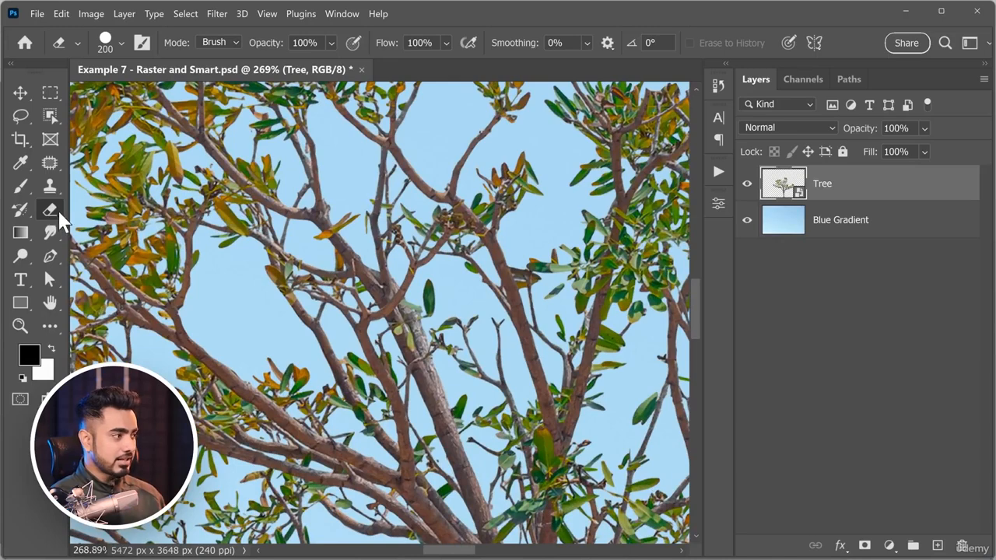
{"action": "left_click", "coordinate": [309, 230]}
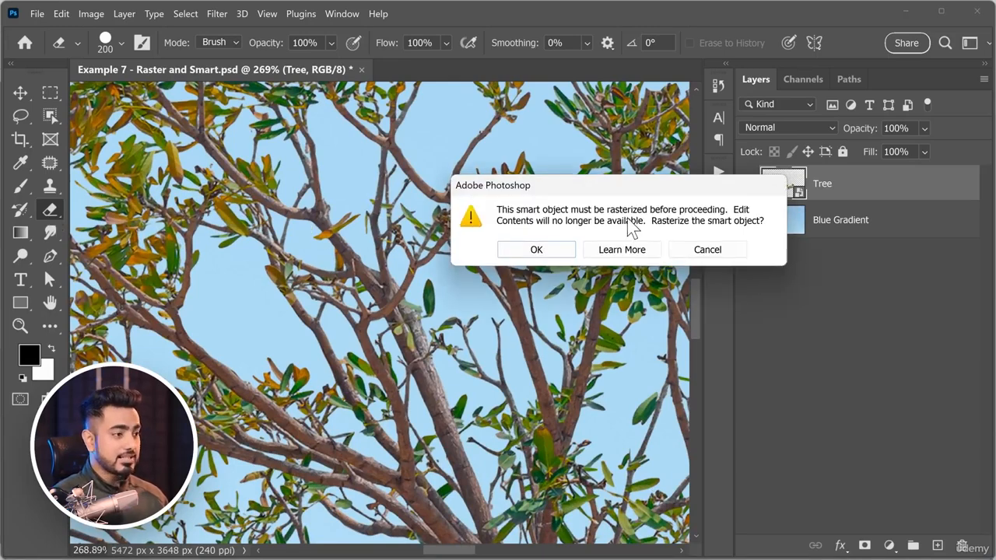
{"action": "left_click", "coordinate": [708, 249]}
{"action": "scroll", "coordinate": [464, 249], "scroll_direction": "down", "scroll_amount": 6}
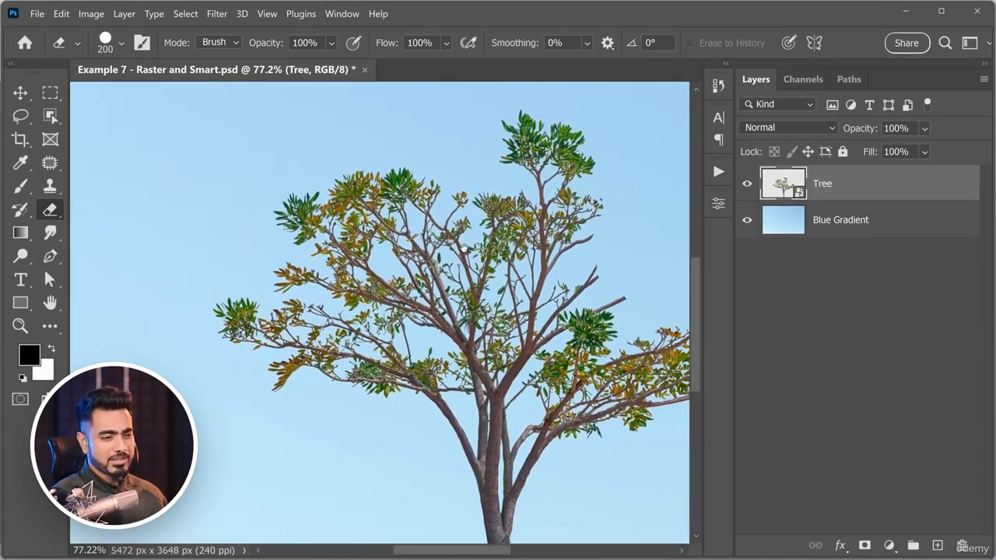
Add a layer mask to the Tree Smart Object and paint black over the cut-off branch with the soft brush to hide it.
{"action": "left_click_drag", "start_coordinate": [464, 248], "coordinate": [415, 256]}
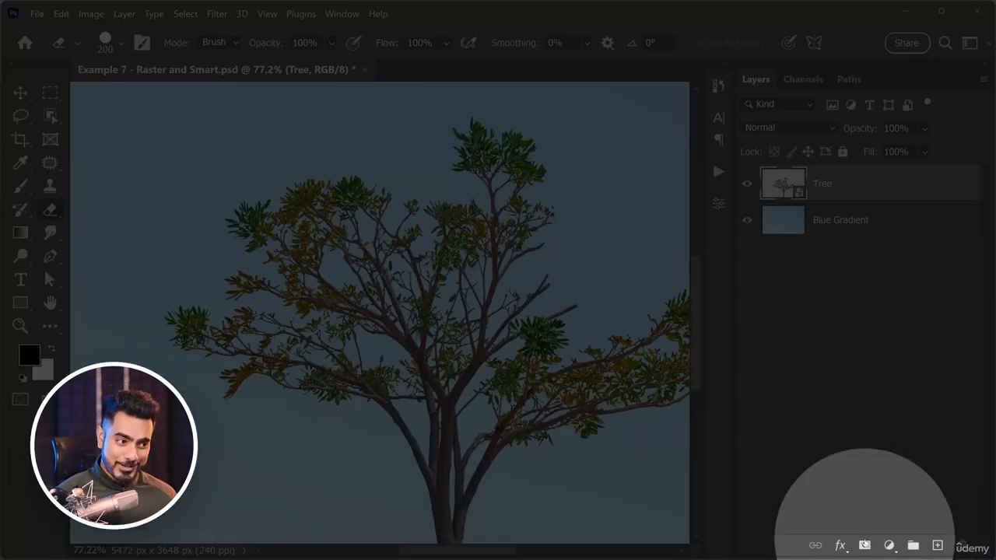
{"action": "left_click", "coordinate": [865, 546]}
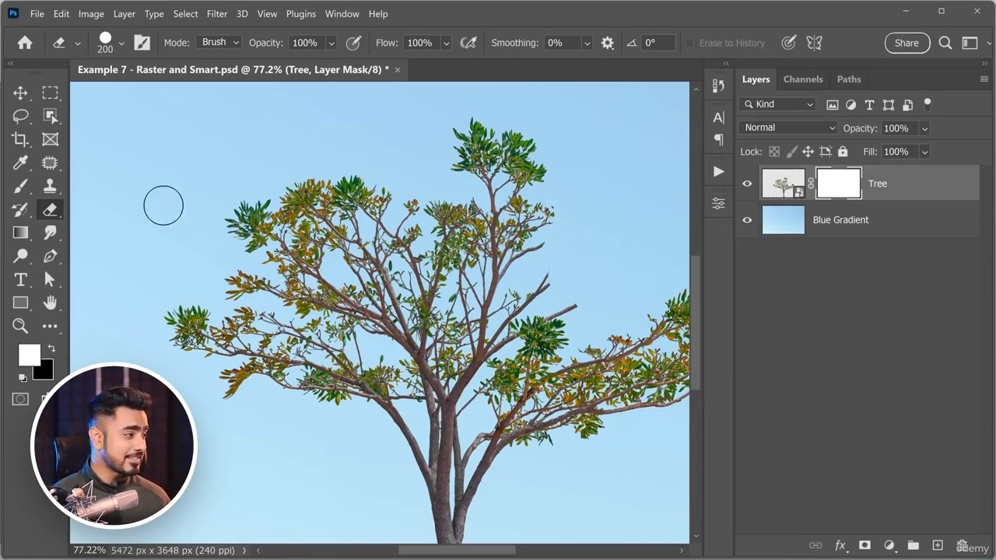
{"action": "left_click", "coordinate": [22, 186]}
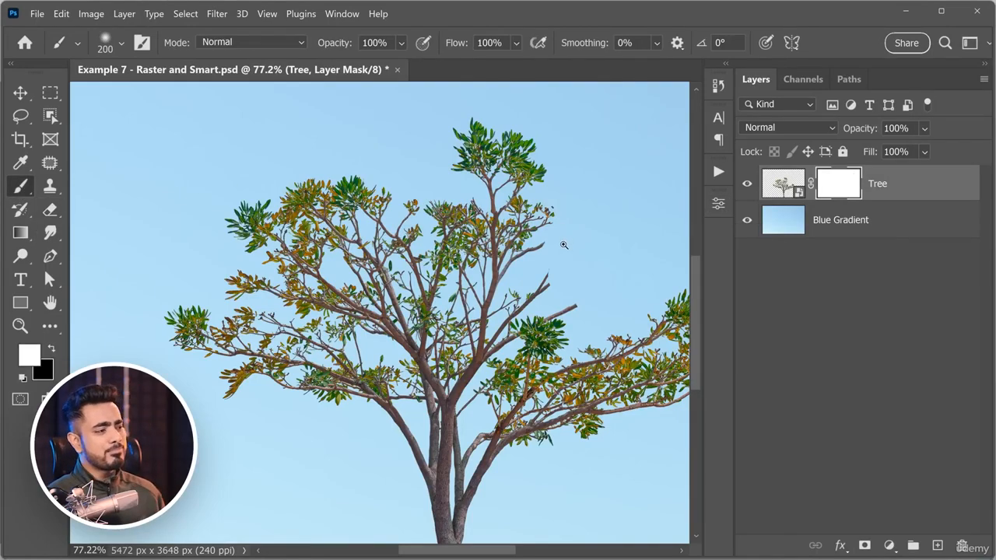
{"action": "mouse_move", "coordinate": [564, 245]}
{"action": "left_mouse_down"}
{"action": "mouse_move", "coordinate": [500, 253]}
{"action": "mouse_move", "coordinate": [518, 256]}
{"action": "mouse_move", "coordinate": [511, 251]}
{"action": "left_mouse_up"}
{"action": "key", "text": "["}
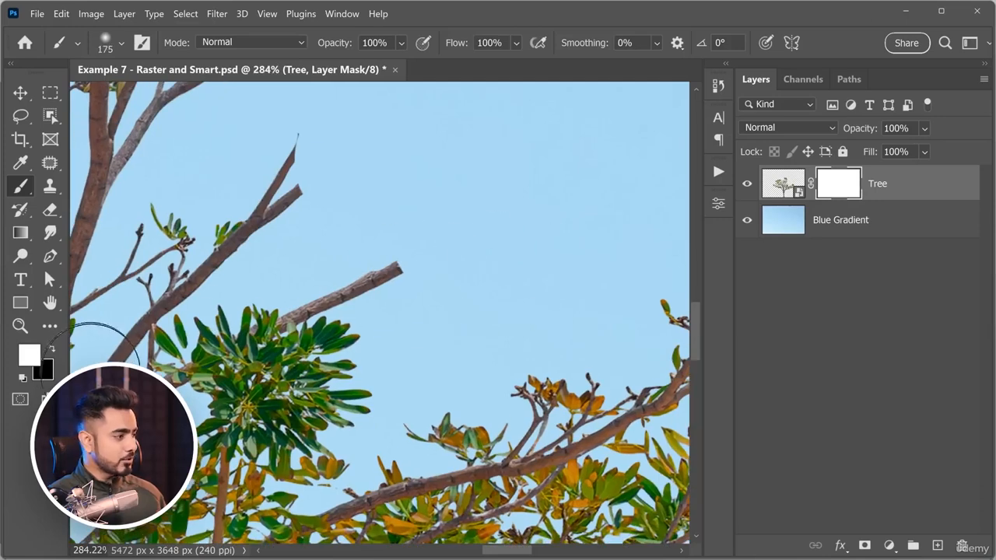
{"action": "key", "text": "x"}
{"action": "key", "text": "["}
{"action": "key", "text": "["}
{"action": "key", "text": "["}
{"action": "key", "text": "["}
{"action": "key", "text": "["}
{"action": "key", "text": "["}
{"action": "key", "text": "["}
{"action": "mouse_move", "coordinate": [396, 267]}
{"action": "left_mouse_down"}
{"action": "mouse_move", "coordinate": [345, 291]}
{"action": "mouse_move", "coordinate": [369, 302]}
{"action": "mouse_move", "coordinate": [351, 309]}
{"action": "mouse_move", "coordinate": [314, 293]}
{"action": "left_mouse_up"}
Disable and re-enable the Tree layer mask to compare, and paint part of the hidden branch back with white.
{"action": "left_click", "coordinate": [846, 186], "text": "alt"}
{"action": "left_click", "coordinate": [846, 191], "text": "alt"}
{"action": "key", "text": "x"}
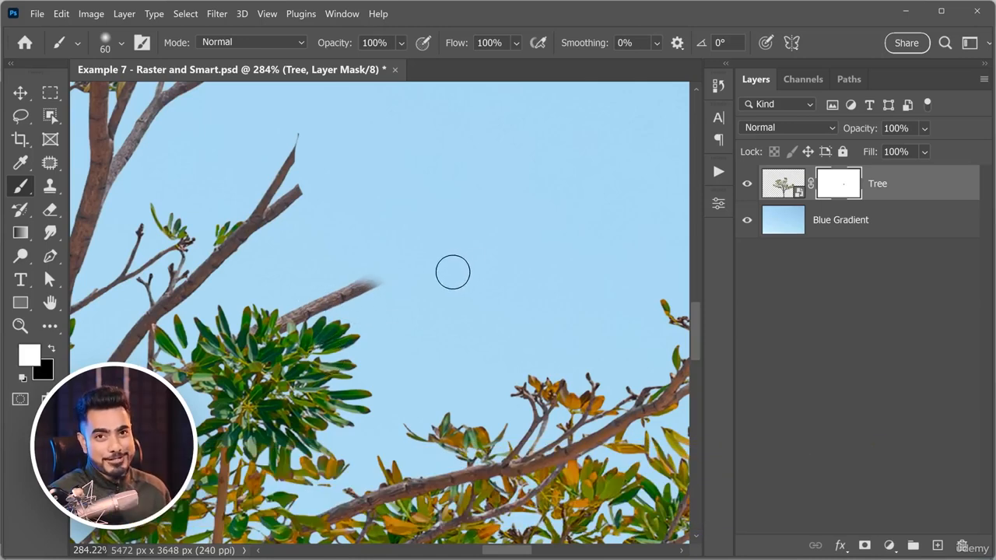
{"action": "scroll", "coordinate": [387, 273], "scroll_direction": "down", "scroll_amount": 3}
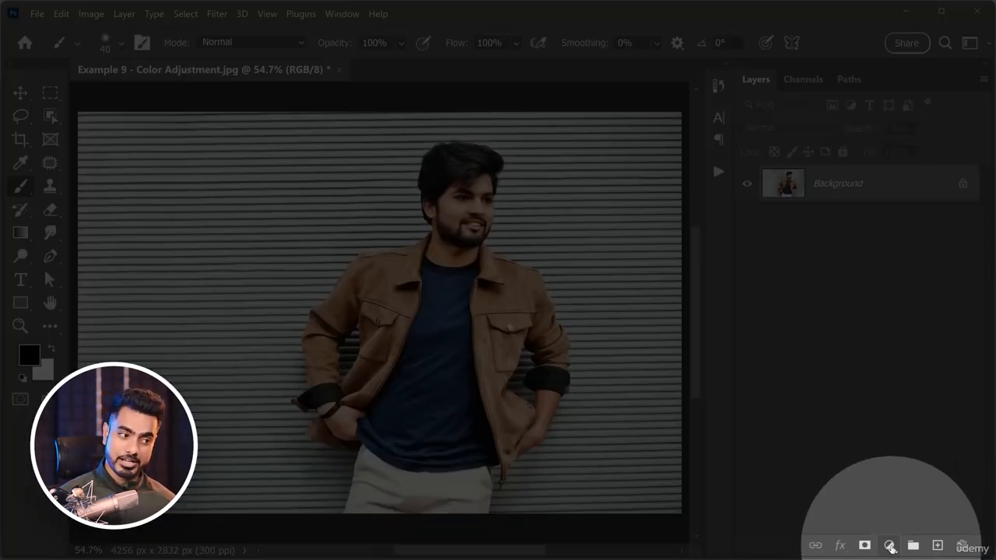
Add a Hue/Saturation adjustment layer to Example 9 - Color Adjustment.jpg and raise the T-shirt's Blues saturation to +26 with the on-image adjustment tool.
{"action": "left_click", "coordinate": [890, 546]}
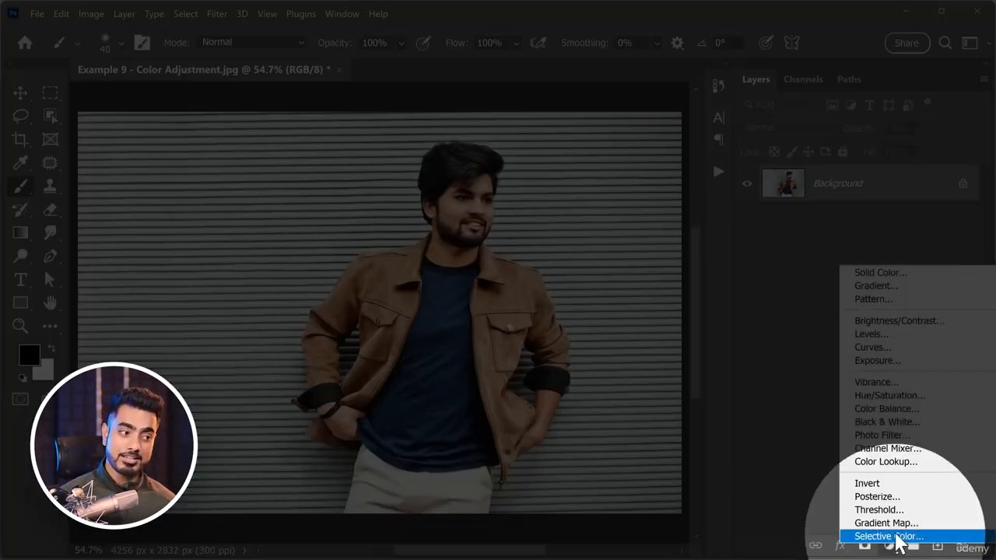
{"action": "left_click", "coordinate": [895, 395]}
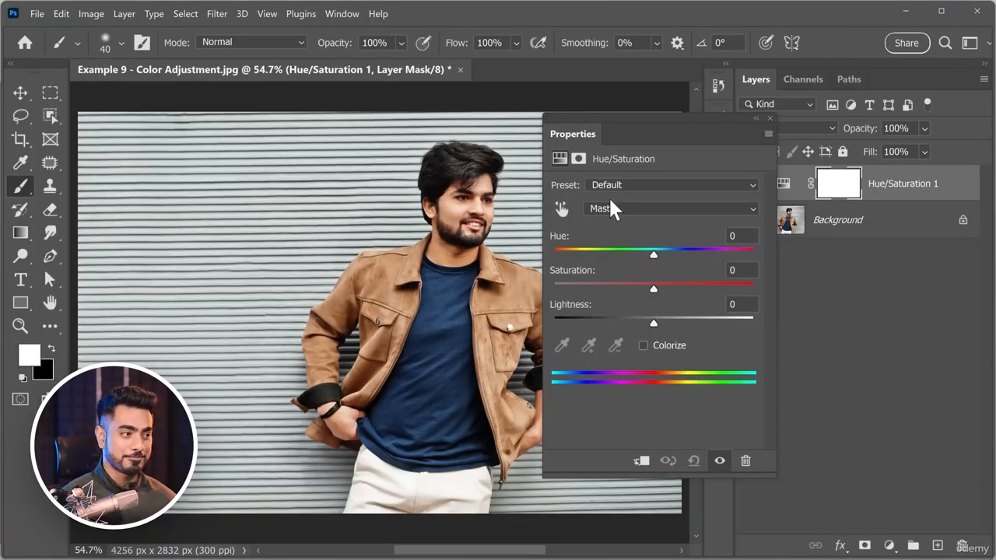
{"action": "left_click", "coordinate": [562, 209]}
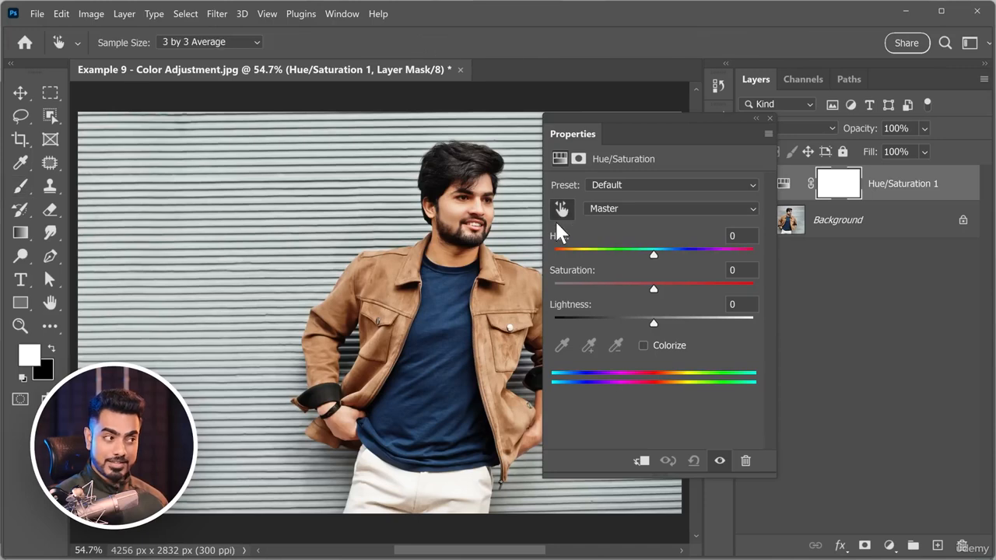
{"action": "scroll", "coordinate": [397, 292], "scroll_direction": "right", "scroll_amount": 3}
{"action": "mouse_move", "coordinate": [351, 290]}
{"action": "left_mouse_down"}
{"action": "mouse_move", "coordinate": [393, 289]}
{"action": "mouse_move", "coordinate": [320, 296]}
{"action": "mouse_move", "coordinate": [344, 293]}
{"action": "left_mouse_up"}
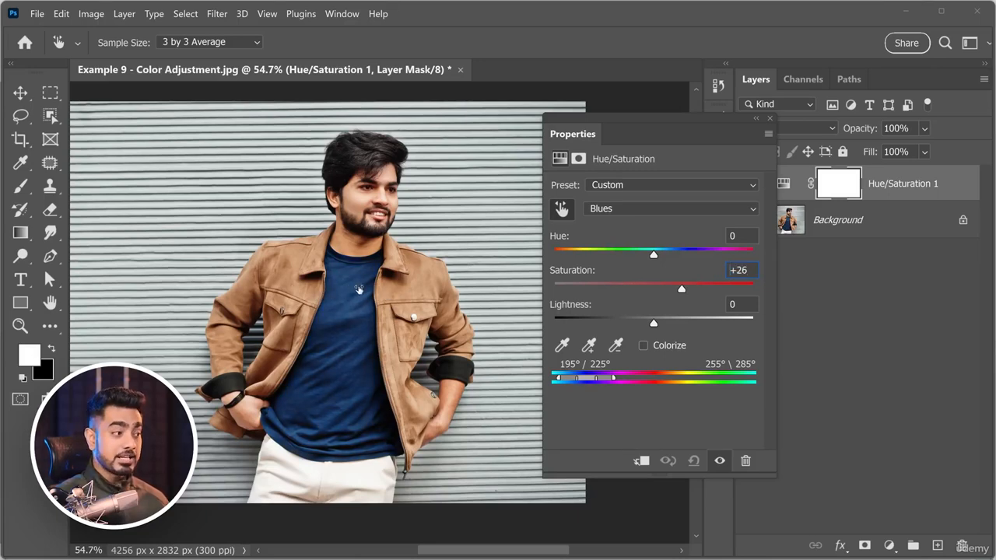
Shift the T-shirt's Blues to purple with hue +137, saturation -31 and lightness +4.
{"action": "left_click_drag", "start_coordinate": [359, 289], "coordinate": [328, 288]}
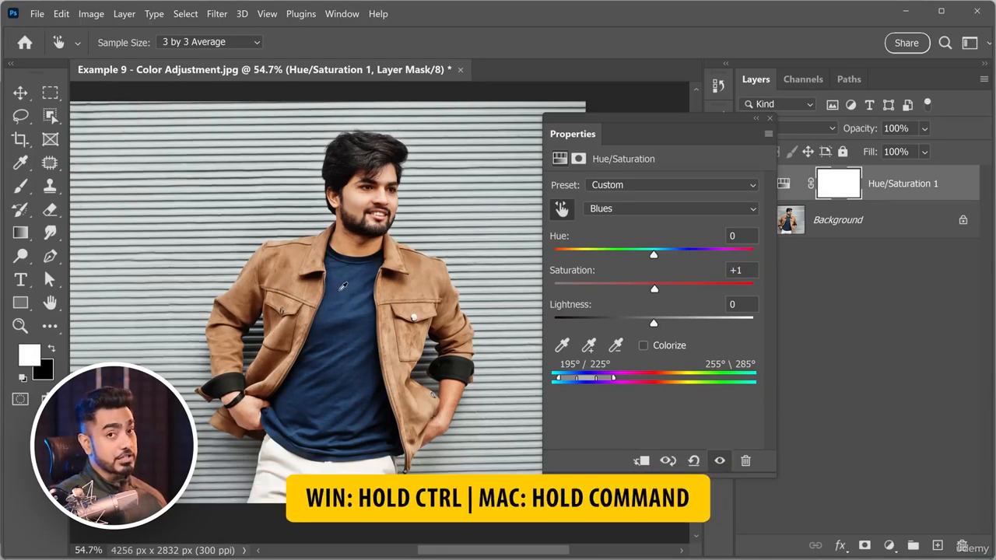
{"action": "left_click_drag", "start_coordinate": [348, 286], "coordinate": [397, 287]}
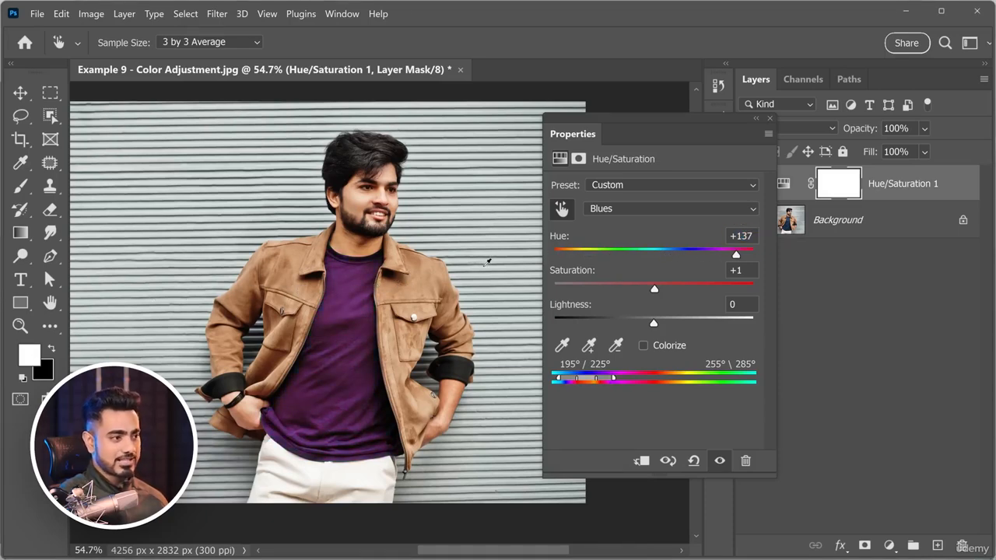
{"action": "left_click_drag", "start_coordinate": [656, 288], "coordinate": [625, 289]}
{"action": "mouse_move", "coordinate": [654, 329]}
{"action": "left_mouse_down"}
{"action": "mouse_move", "coordinate": [550, 332]}
{"action": "mouse_move", "coordinate": [787, 324]}
{"action": "mouse_move", "coordinate": [658, 330]}
{"action": "left_mouse_up"}
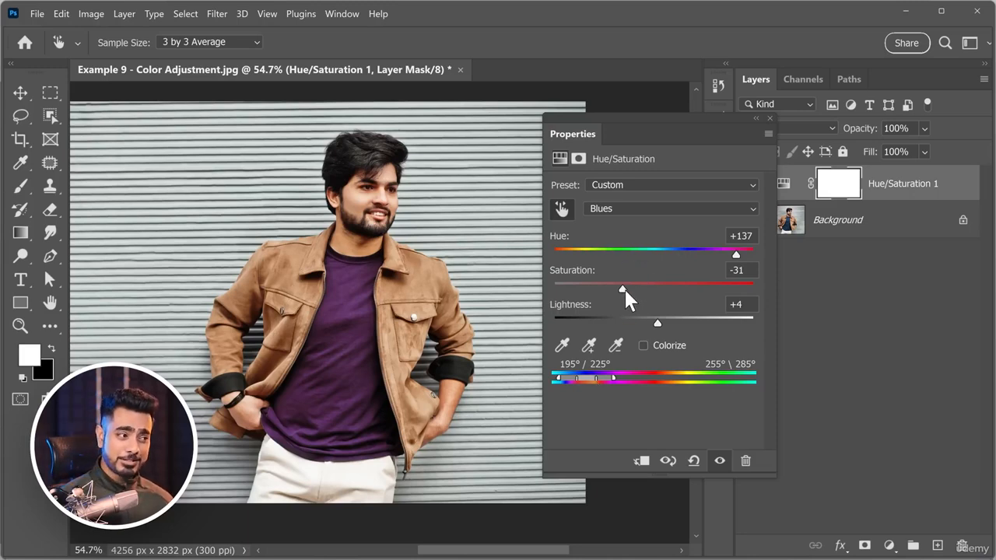
Set the Blues hue to +180 and saturation to +100, and widen the affected color range to 188°/209° and 272°\307°.
{"action": "left_click_drag", "start_coordinate": [624, 290], "coordinate": [791, 286]}
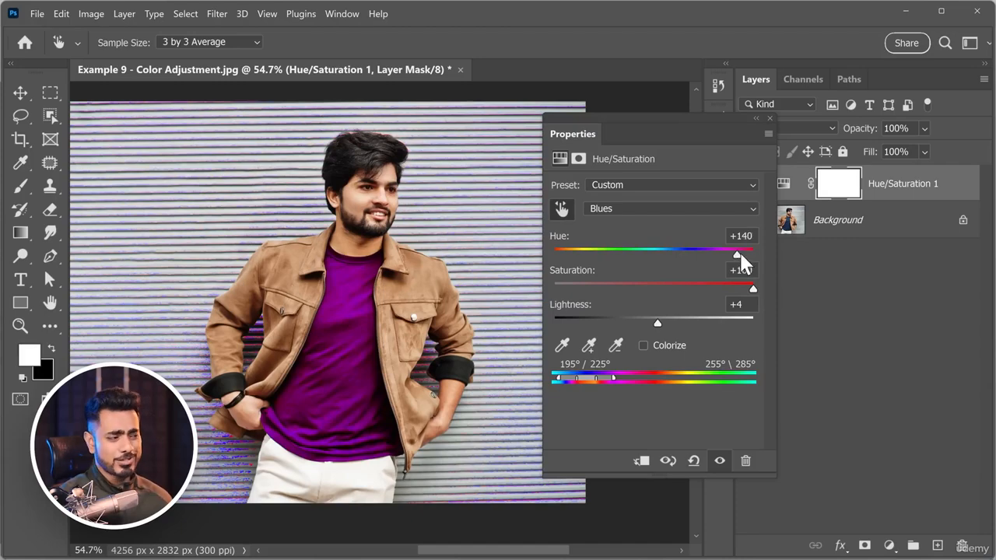
{"action": "left_click_drag", "start_coordinate": [738, 256], "coordinate": [782, 259]}
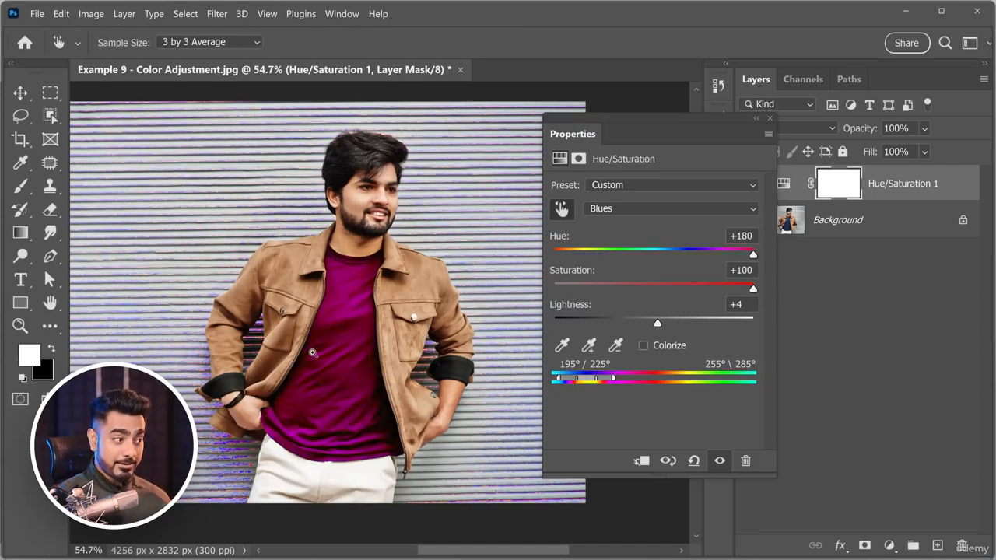
{"action": "left_click_drag", "start_coordinate": [340, 346], "coordinate": [470, 348]}
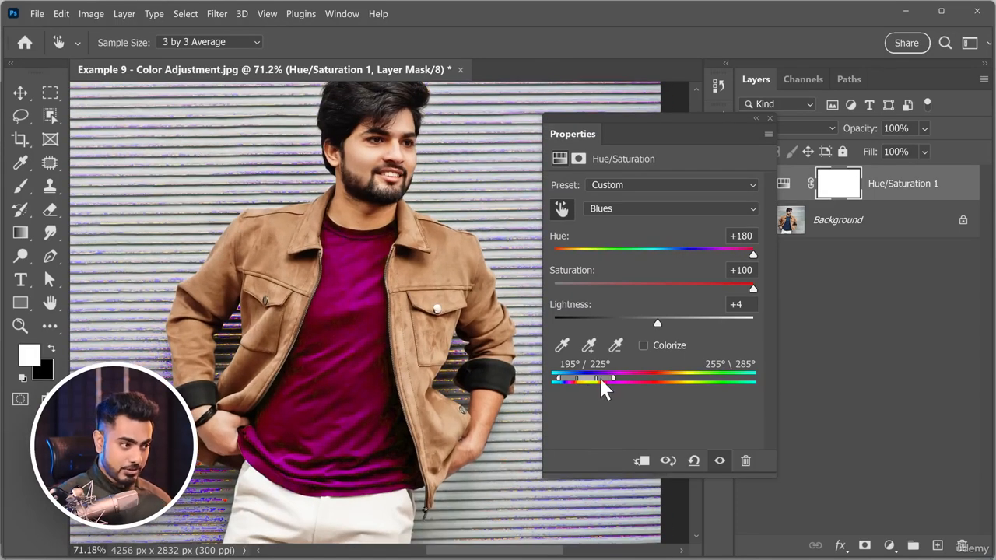
{"action": "left_click_drag", "start_coordinate": [601, 379], "coordinate": [607, 379]}
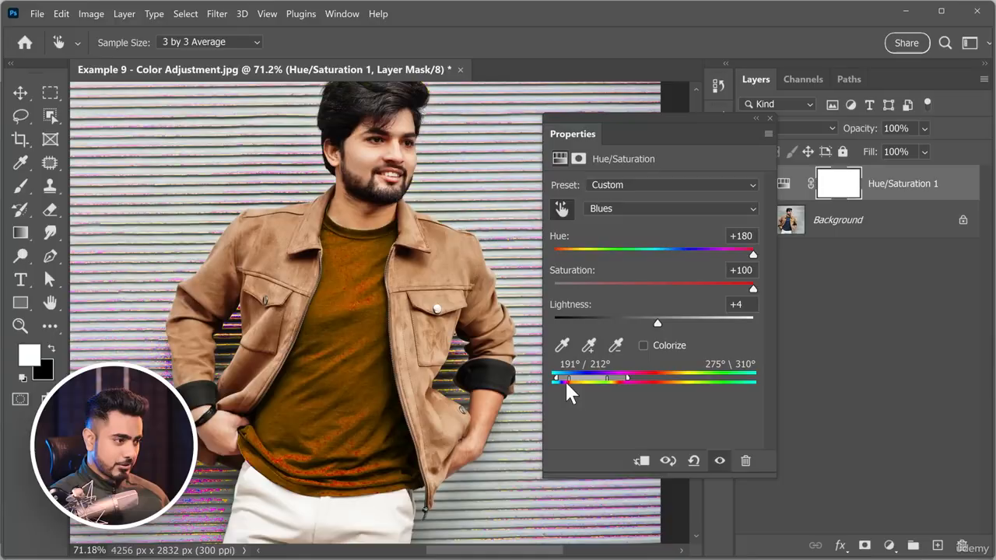
{"action": "mouse_move", "coordinate": [564, 379]}
{"action": "left_mouse_down"}
{"action": "mouse_move", "coordinate": [592, 384]}
{"action": "mouse_move", "coordinate": [565, 380]}
{"action": "left_mouse_up"}
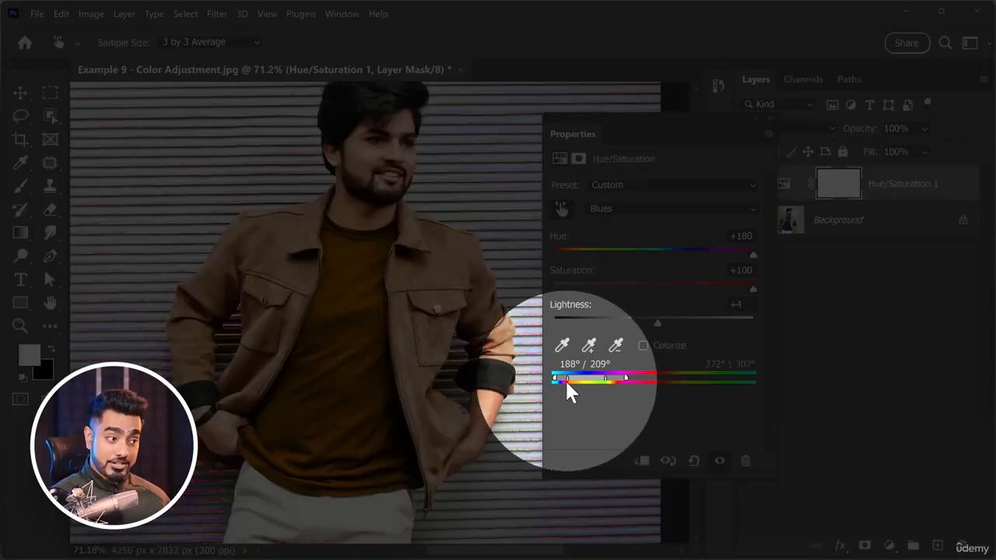
Turn the T-shirt black by setting the Blues hue to -2, saturation to -2 and lightness to -100.
{"action": "left_click", "coordinate": [654, 284]}
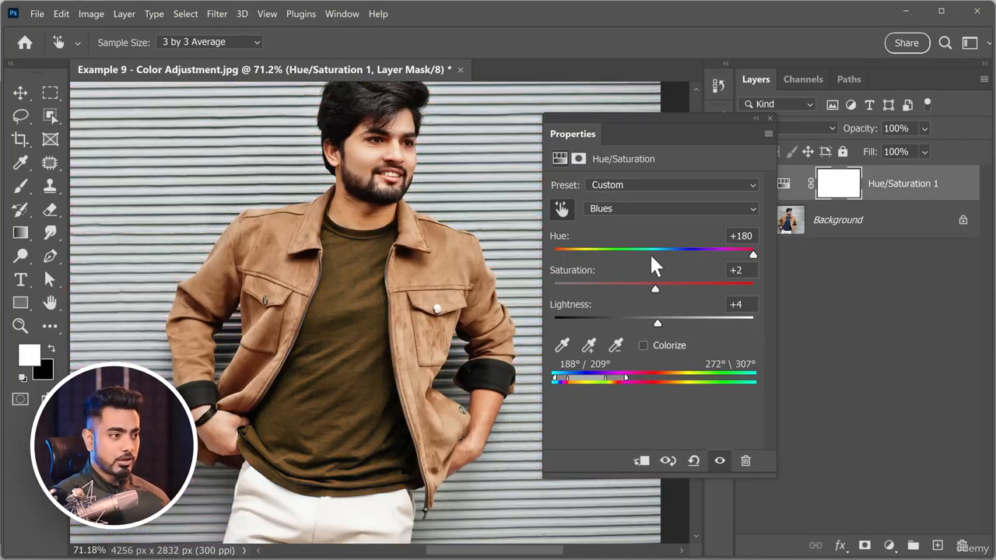
{"action": "left_click", "coordinate": [650, 250]}
{"action": "left_click_drag", "start_coordinate": [651, 330], "coordinate": [549, 330]}
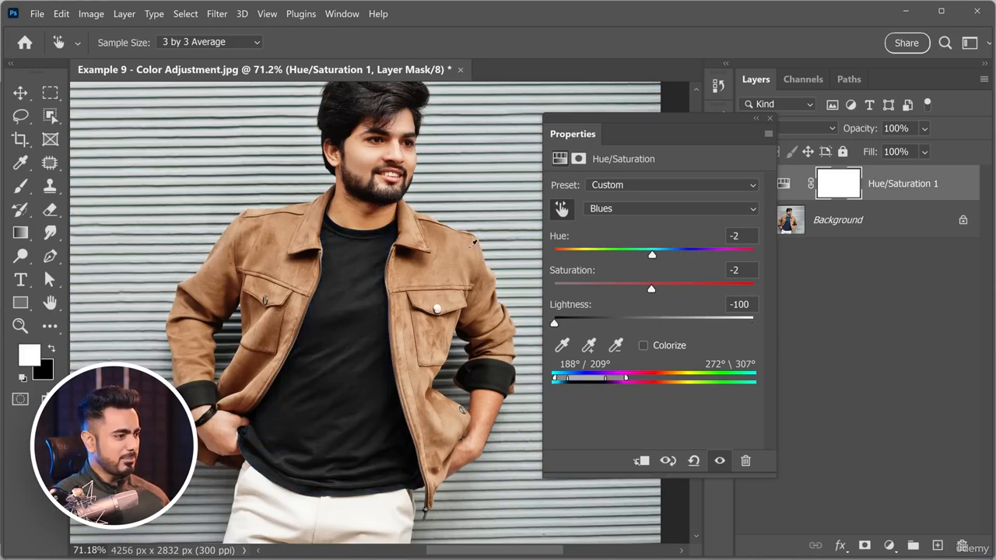
Close the Hue/Saturation properties and toggle the adjustment layer's visibility to compare the photo before and after.
{"action": "scroll", "coordinate": [468, 240], "scroll_direction": "down", "scroll_amount": 2}
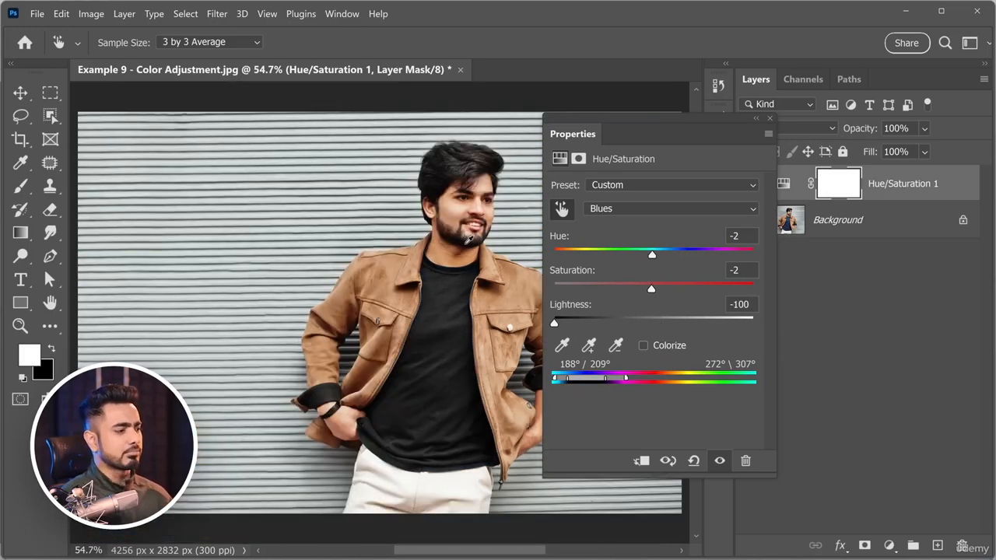
{"action": "left_click", "coordinate": [768, 120]}
{"action": "left_click", "coordinate": [748, 194]}
{"action": "left_click", "coordinate": [748, 195]}
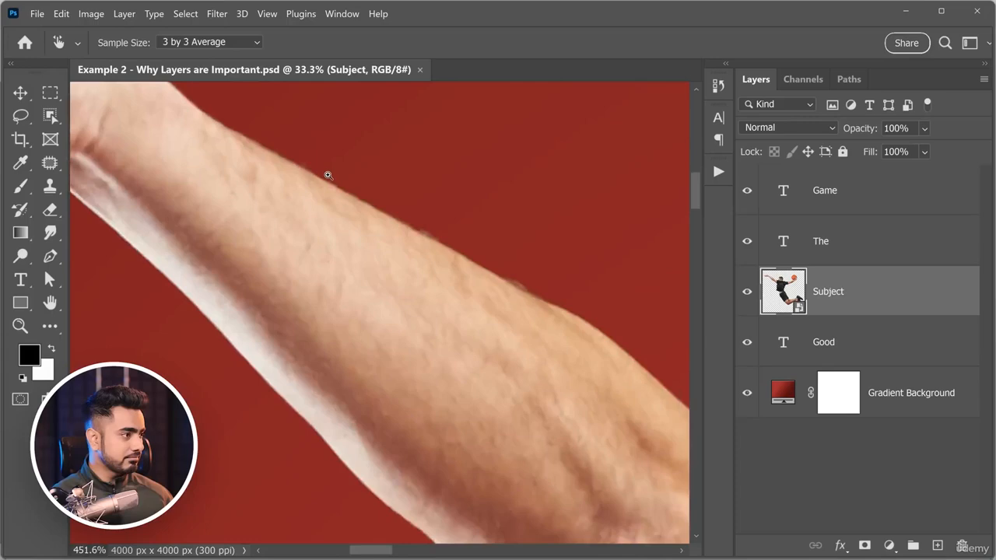
Switch to Funny hand drawn cute honey bees.ai in Illustrator and examine a bee's vector edges up to 64000% magnification.
{"action": "left_click_drag", "start_coordinate": [329, 174], "coordinate": [278, 283]}
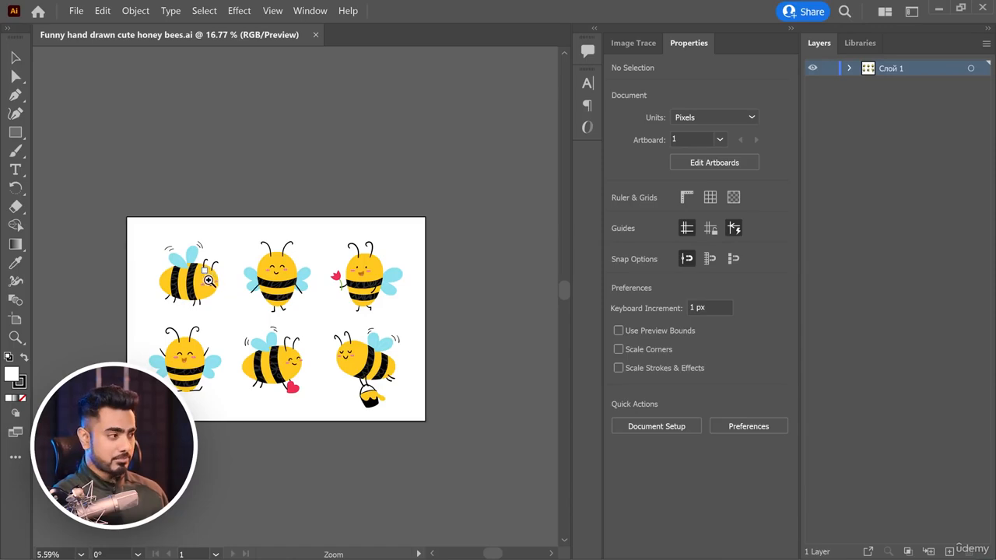
{"action": "left_click_drag", "start_coordinate": [209, 280], "coordinate": [449, 203]}
{"action": "left_click_drag", "start_coordinate": [145, 298], "coordinate": [292, 282]}
{"action": "left_click_drag", "start_coordinate": [297, 276], "coordinate": [316, 269]}
{"action": "left_click_drag", "start_coordinate": [456, 207], "coordinate": [490, 187]}
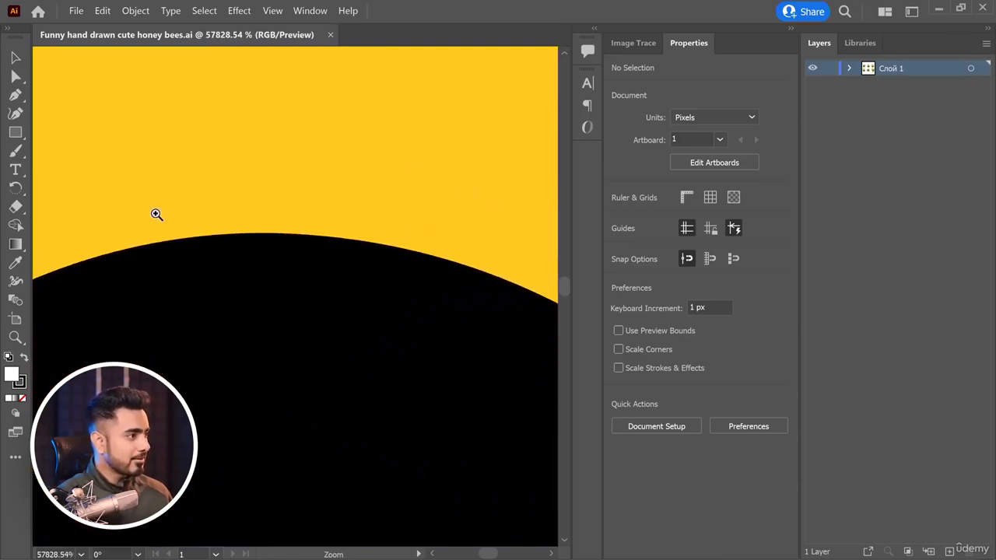
{"action": "left_click_drag", "start_coordinate": [156, 214], "coordinate": [339, 128]}
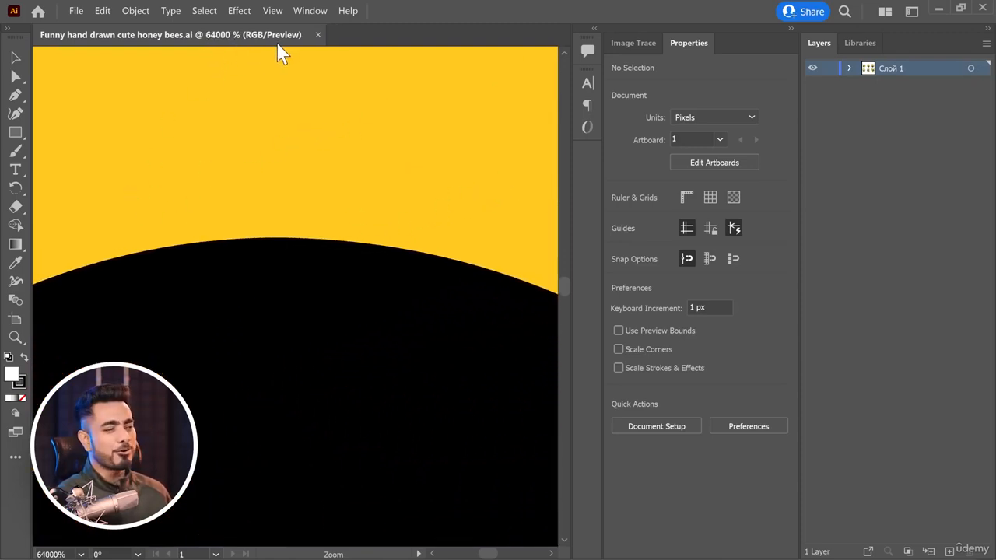
{"action": "key", "text": "ctrl+0"}
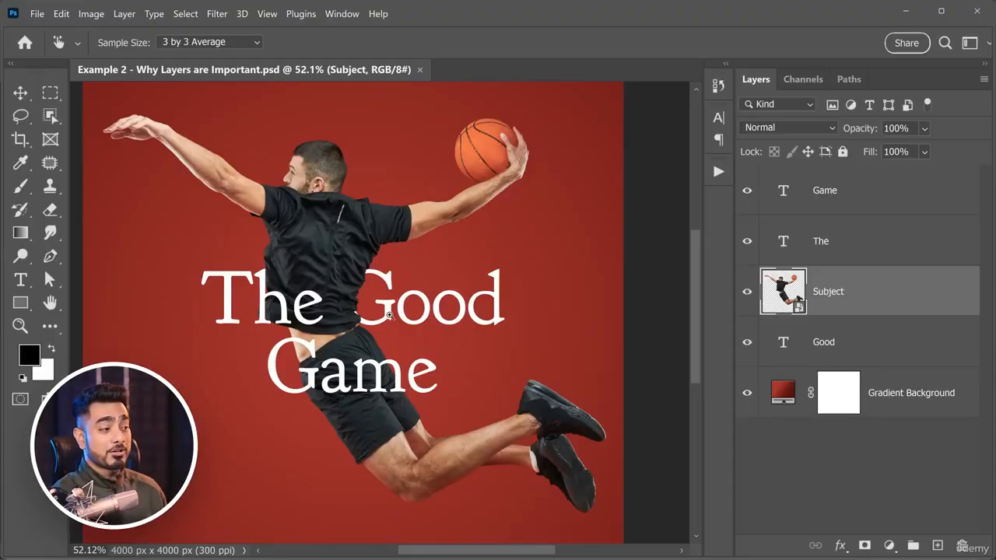
Switch to Example 2 - Why Layers are Important.psd in Photoshop and examine the edge of the word Game at 12800% magnification.
{"action": "left_click_drag", "start_coordinate": [390, 315], "coordinate": [506, 274]}
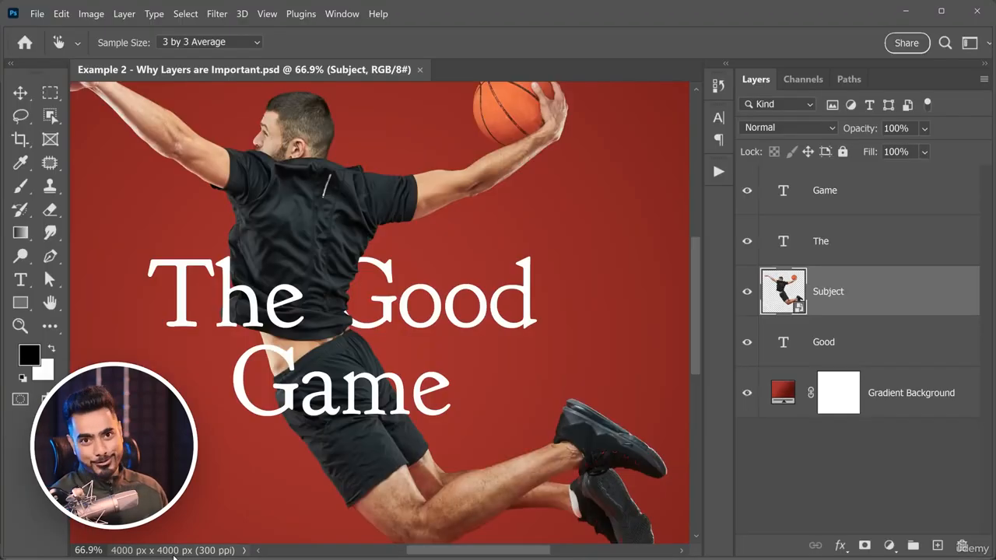
{"action": "left_click", "coordinate": [752, 197]}
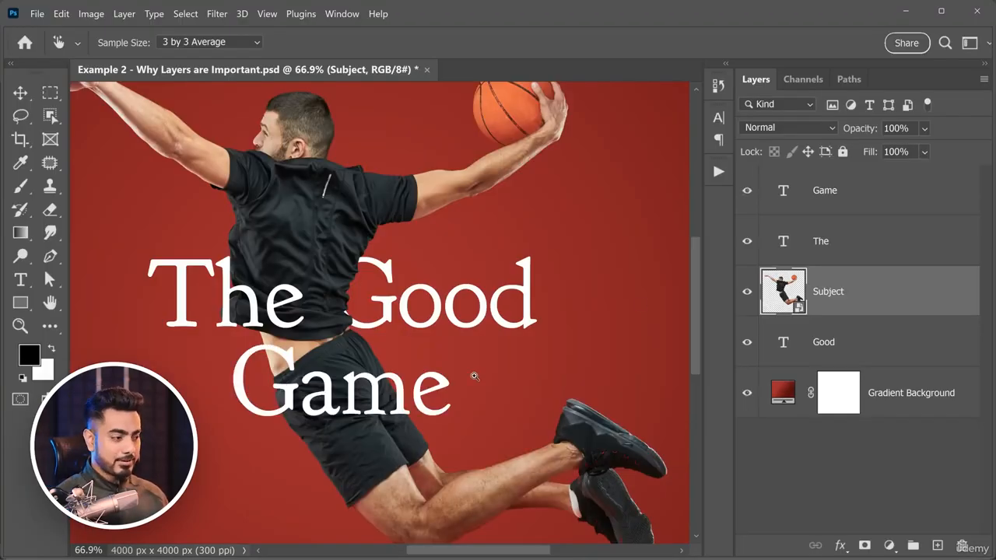
{"action": "scroll", "coordinate": [466, 374], "scroll_direction": "up", "scroll_amount": 8}
{"action": "scroll", "coordinate": [467, 389], "scroll_direction": "up", "scroll_amount": 8}
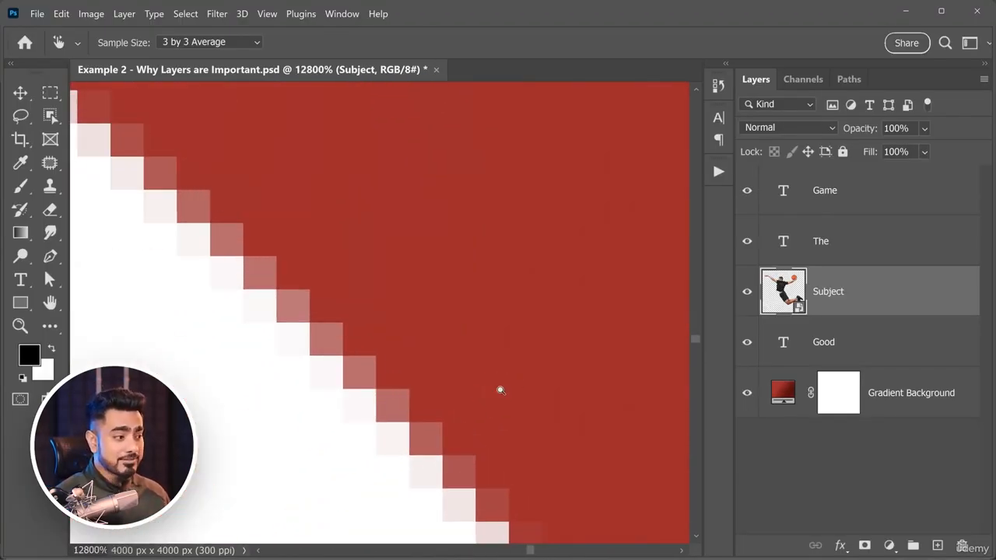
{"action": "scroll", "coordinate": [418, 405], "scroll_direction": "down", "scroll_amount": 15}
{"action": "scroll", "coordinate": [375, 422], "scroll_direction": "down", "scroll_amount": 5}
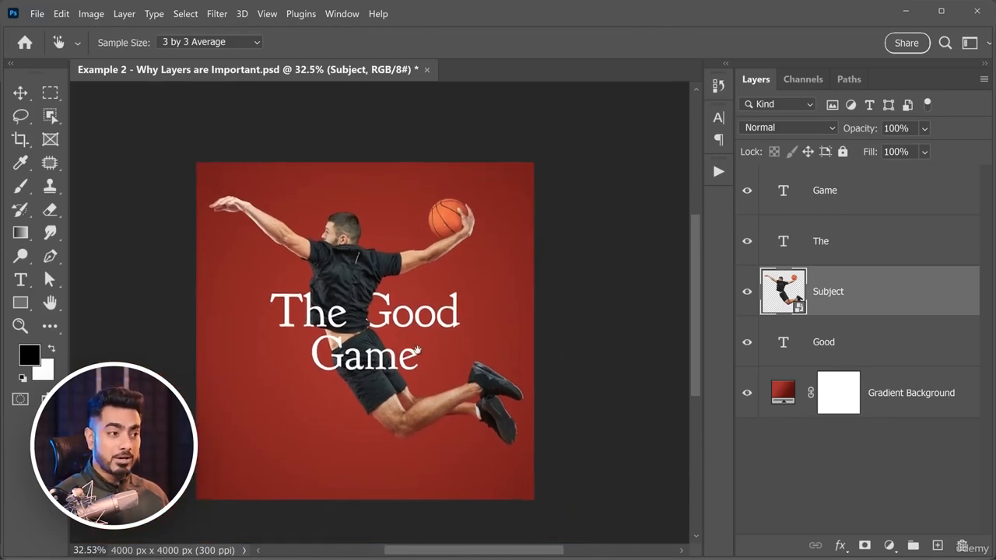
Scale the Game text layer up to about 618% around its centre.
{"action": "key", "text": "b"}
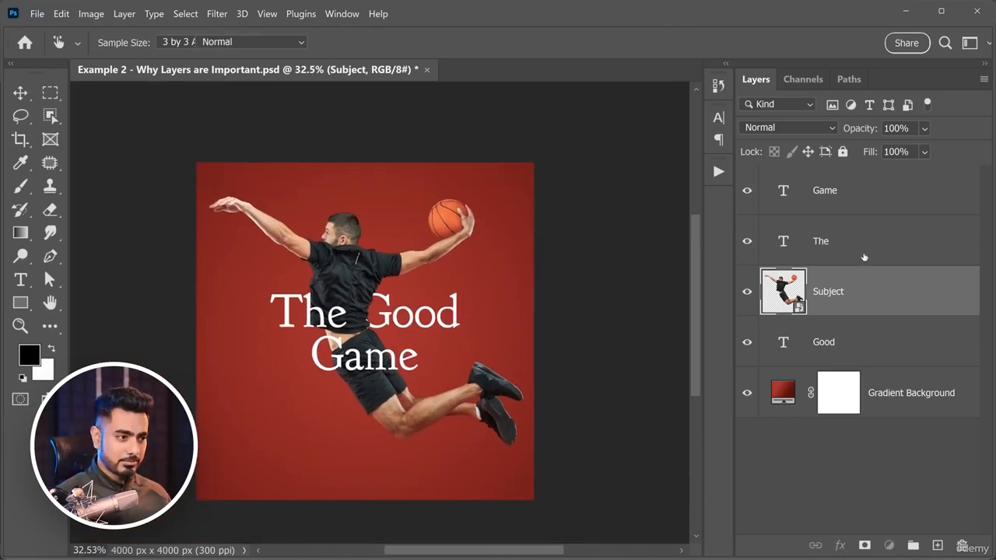
{"action": "left_click", "coordinate": [851, 242]}
{"action": "left_click", "coordinate": [853, 195]}
{"action": "key", "text": "ctrl+t"}
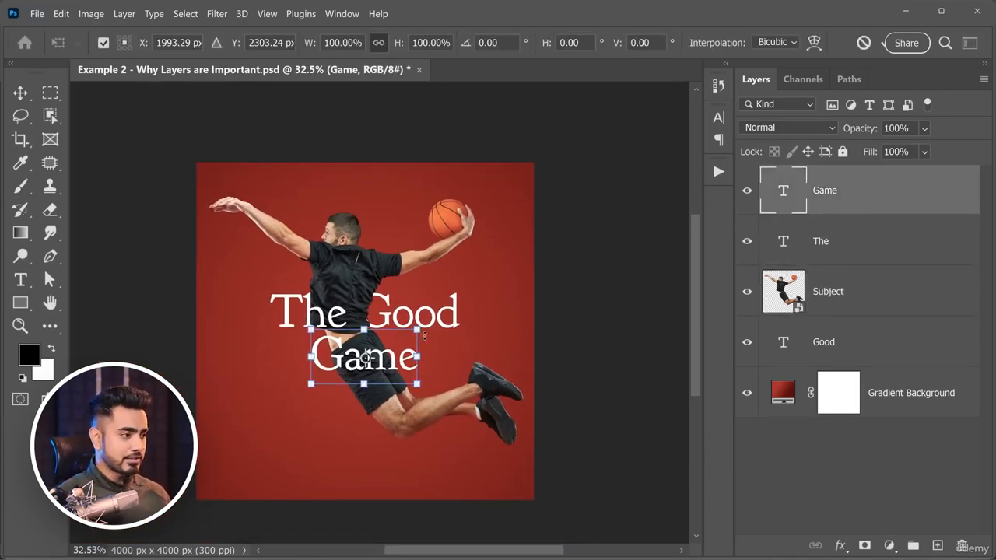
{"action": "left_click_drag", "start_coordinate": [417, 330], "coordinate": [656, 178]}
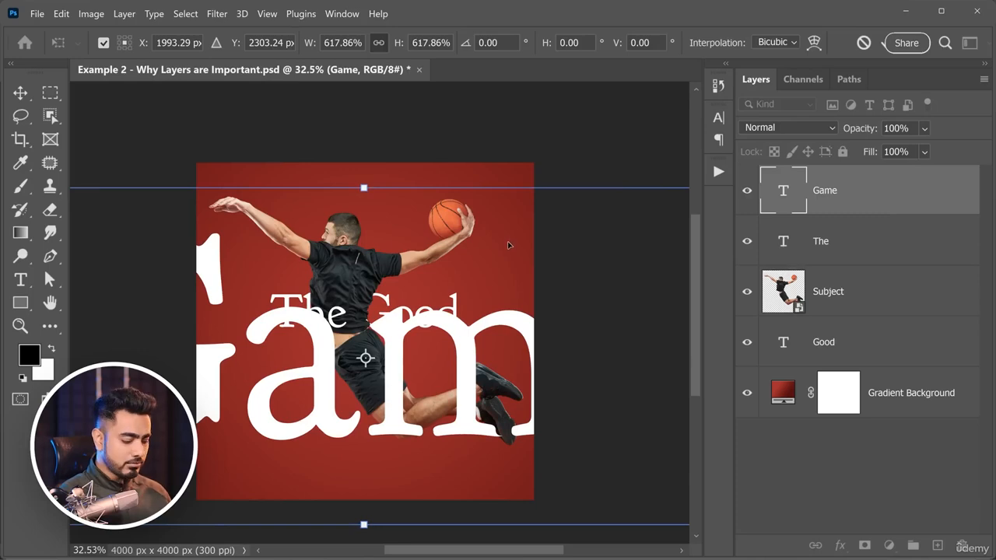
{"action": "key", "text": "Return"}
Examine the edges of the enlarged Game text up close, and undo the scaling.
{"action": "scroll", "coordinate": [510, 315], "scroll_direction": "up", "scroll_amount": 10}
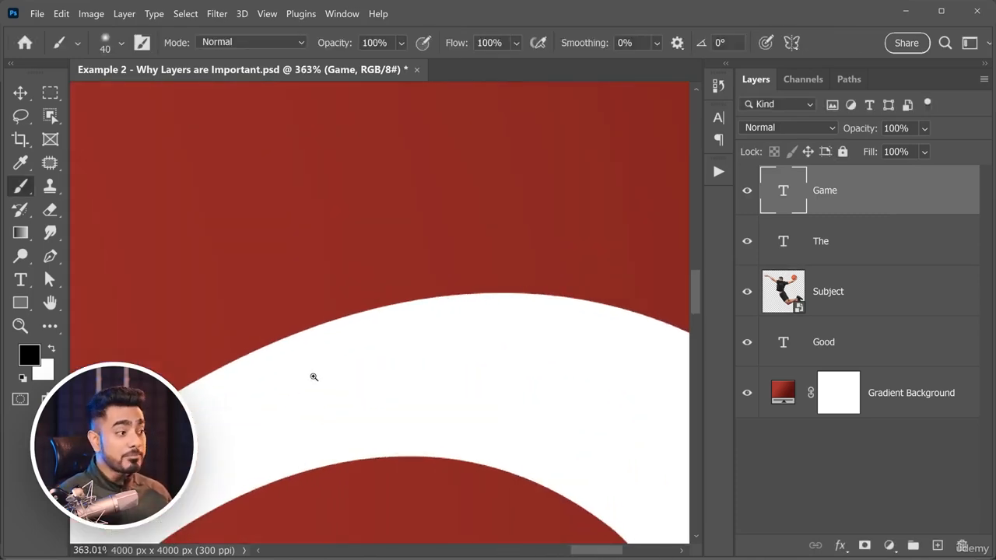
{"action": "scroll", "coordinate": [485, 325], "scroll_direction": "down", "scroll_amount": 10}
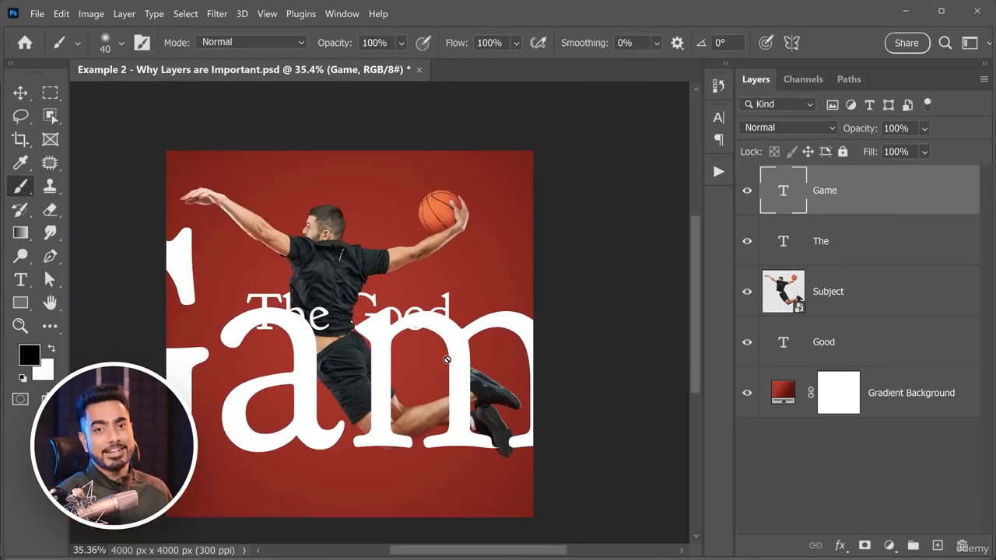
{"action": "key", "text": "ctrl+z"}
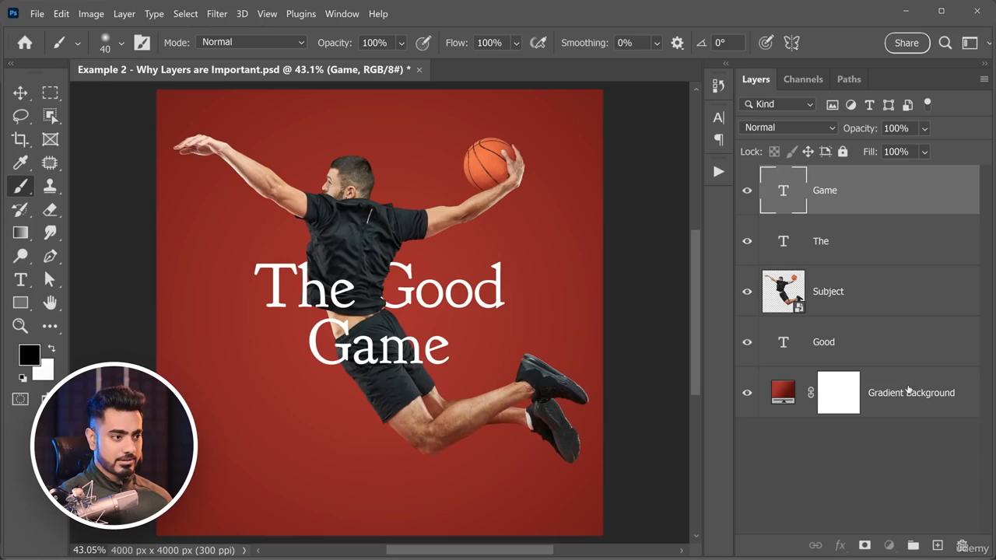
Draw a rectangle shape about 3051 by 1214 px behind the text, directly above the Gradient Background layer.
{"action": "left_click", "coordinate": [909, 390]}
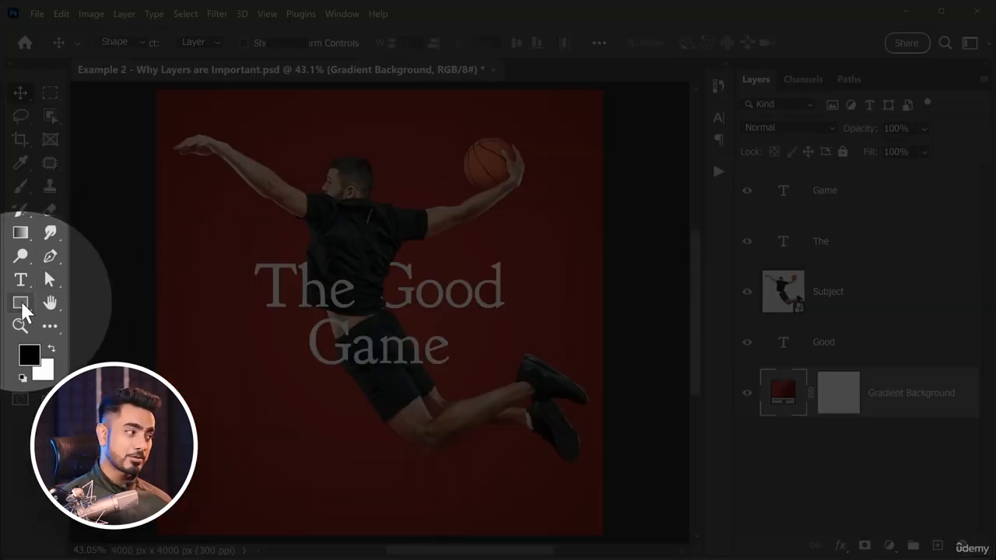
{"action": "left_click", "coordinate": [21, 303]}
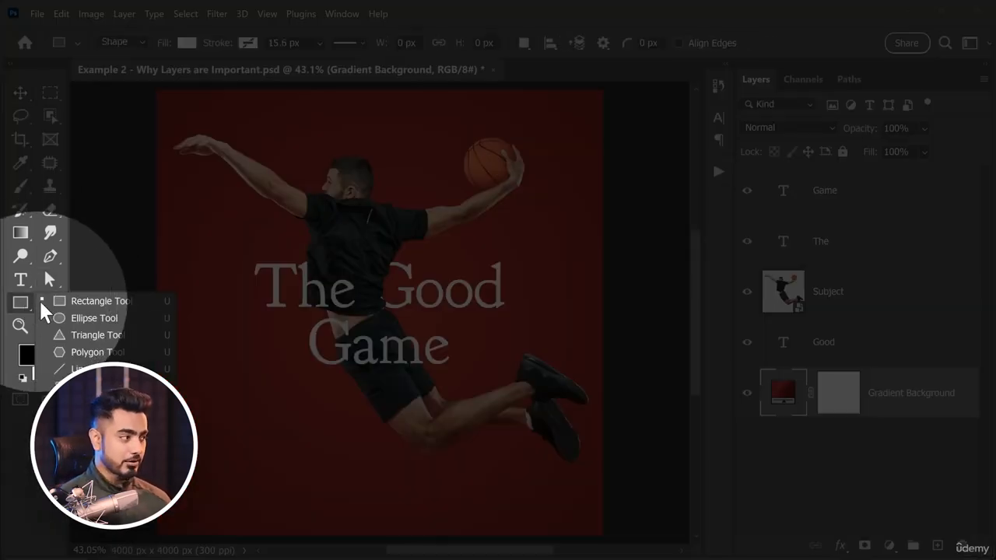
{"action": "left_click", "coordinate": [102, 305]}
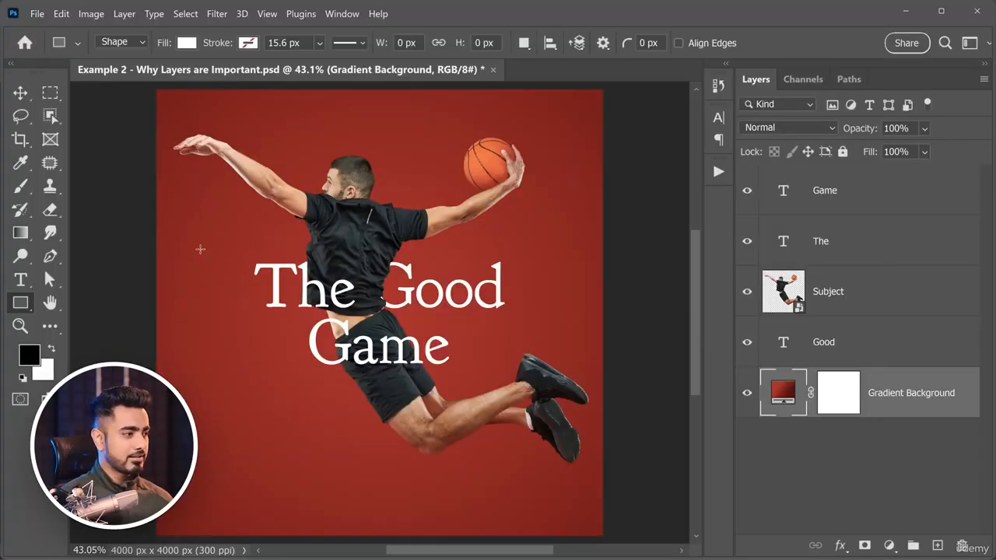
{"action": "left_click_drag", "start_coordinate": [207, 246], "coordinate": [548, 381]}
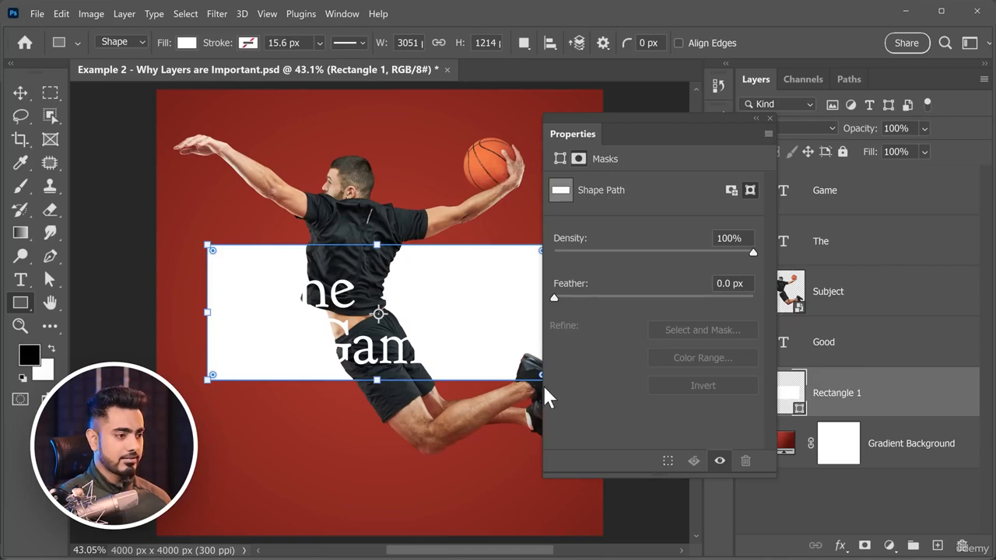
{"action": "left_click", "coordinate": [770, 119]}
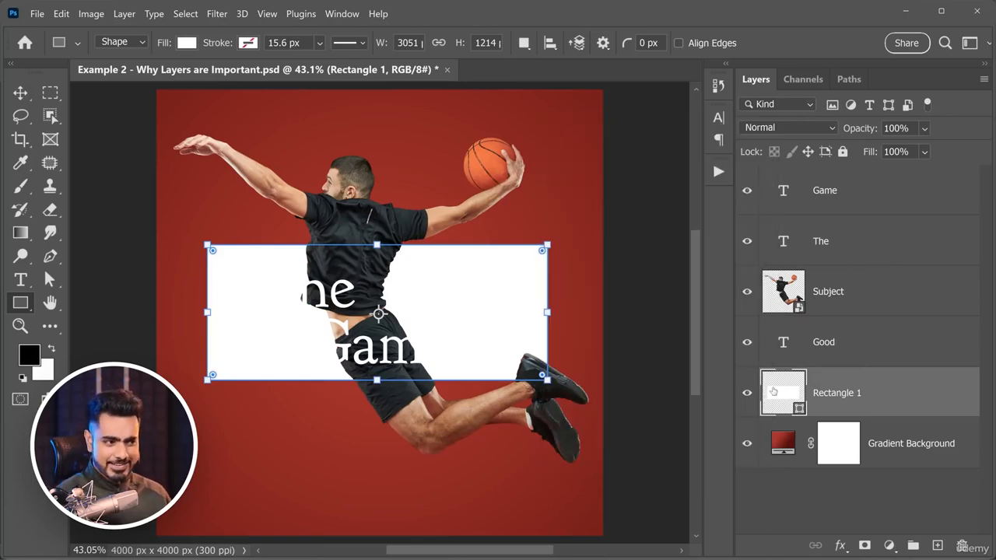
Change the rectangle's fill from its layer thumbnail to a bright, fully saturated orange-yellow.
{"action": "double_click", "coordinate": [779, 393]}
{"action": "left_click_drag", "start_coordinate": [536, 82], "coordinate": [768, 167]}
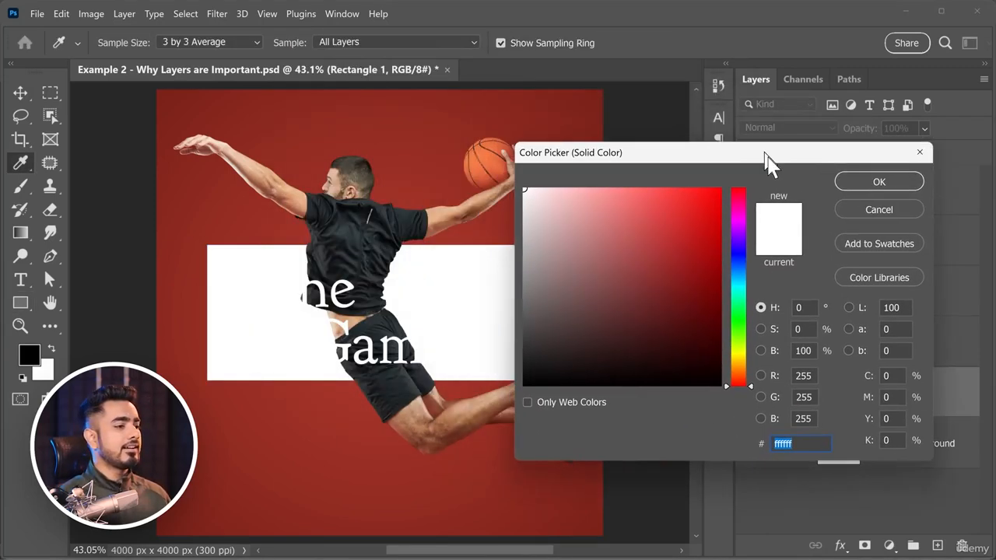
{"action": "left_click_drag", "start_coordinate": [738, 373], "coordinate": [734, 364]}
{"action": "mouse_move", "coordinate": [681, 284]}
{"action": "left_mouse_down"}
{"action": "mouse_move", "coordinate": [723, 214]}
{"action": "mouse_move", "coordinate": [723, 191]}
{"action": "left_mouse_up"}
{"action": "left_click", "coordinate": [895, 187]}
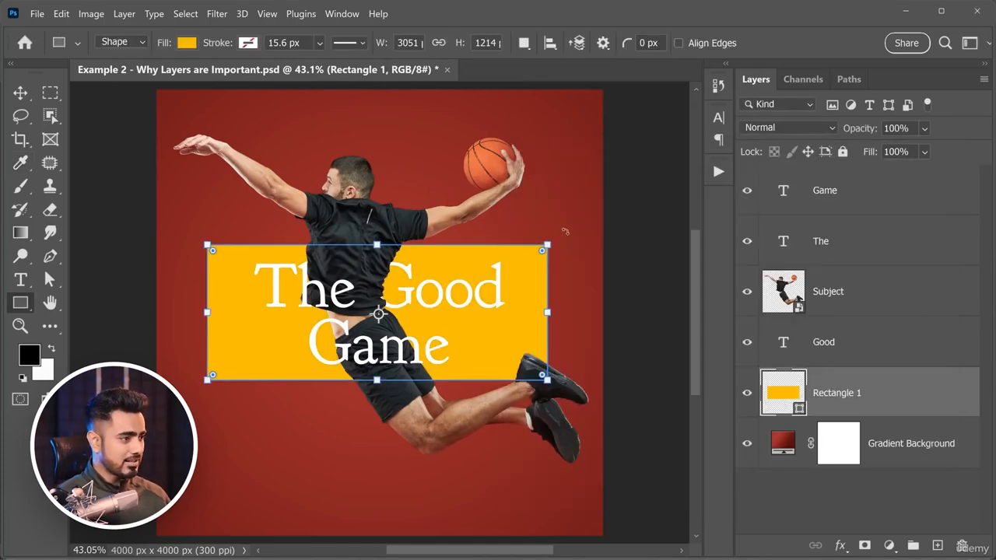
Round all four corners of the yellow rectangle, and select the Subject layer with the Move tool active.
{"action": "left_click_drag", "start_coordinate": [543, 254], "coordinate": [534, 269]}
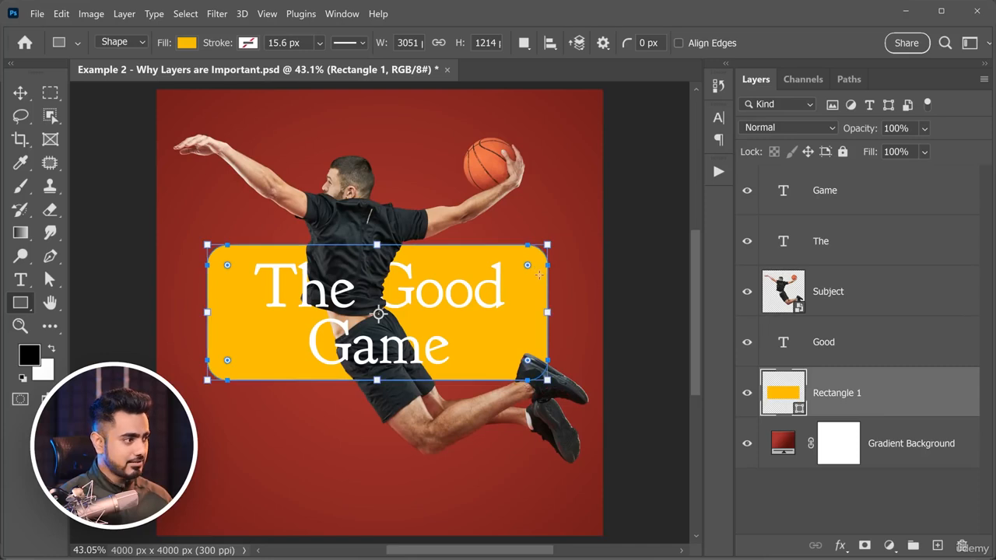
{"action": "left_click", "coordinate": [20, 92]}
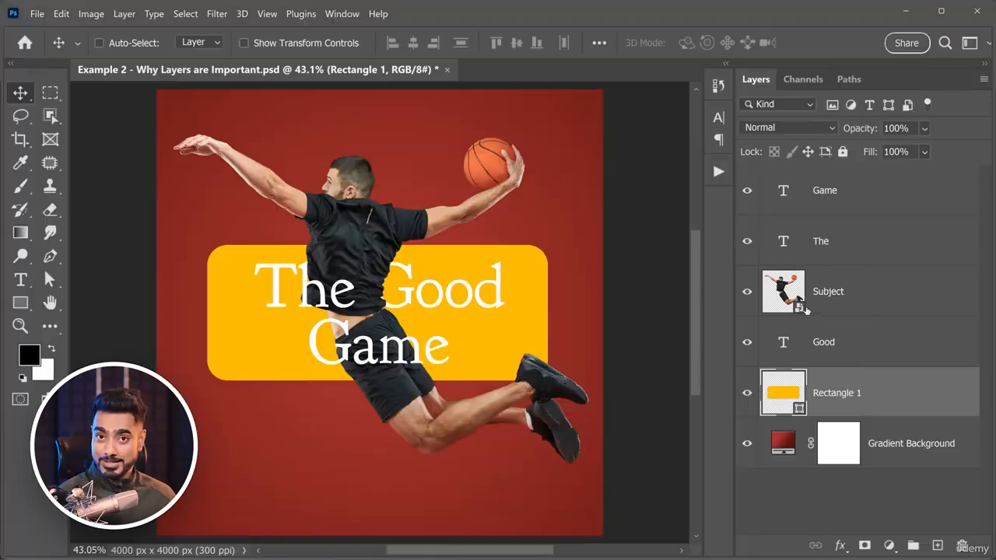
{"action": "left_click", "coordinate": [810, 310]}
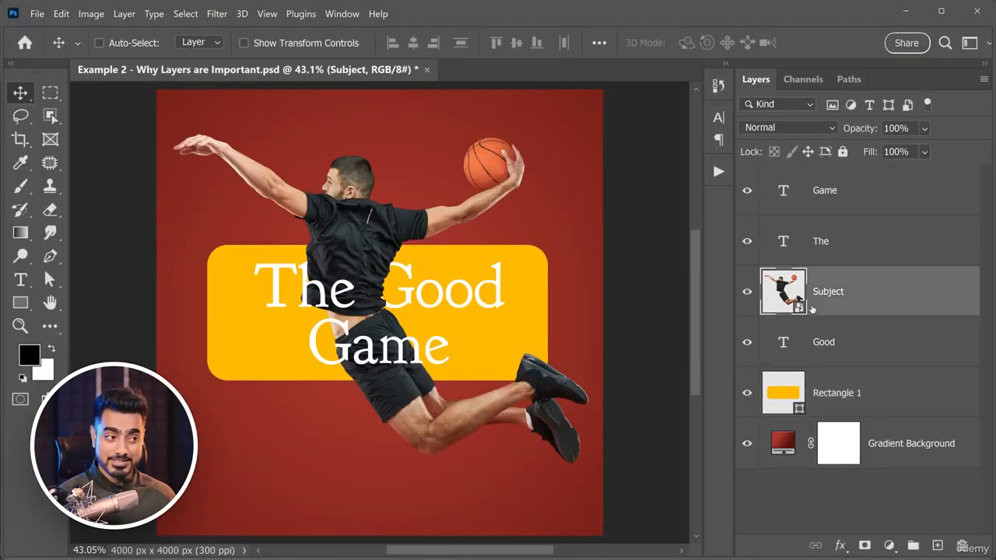